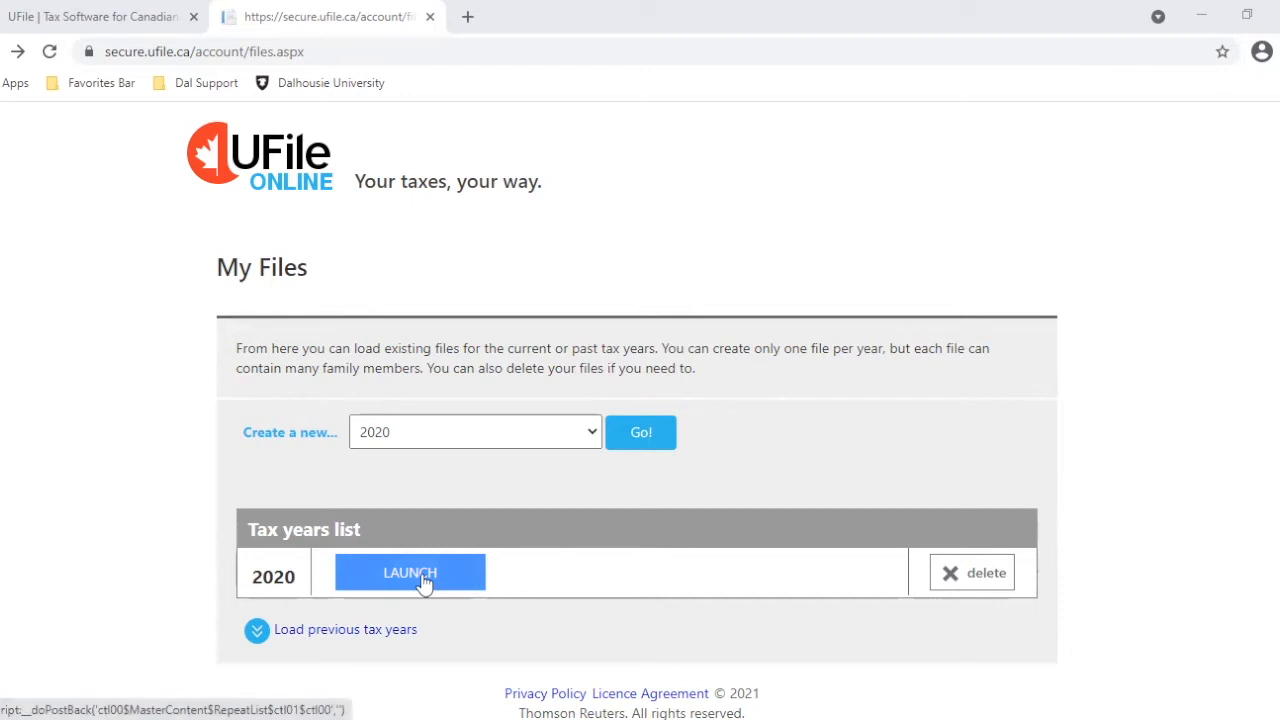
# - Check the tax years available for a new file, then launch the existing 2020 tax file
pyautogui.click(568, 446)
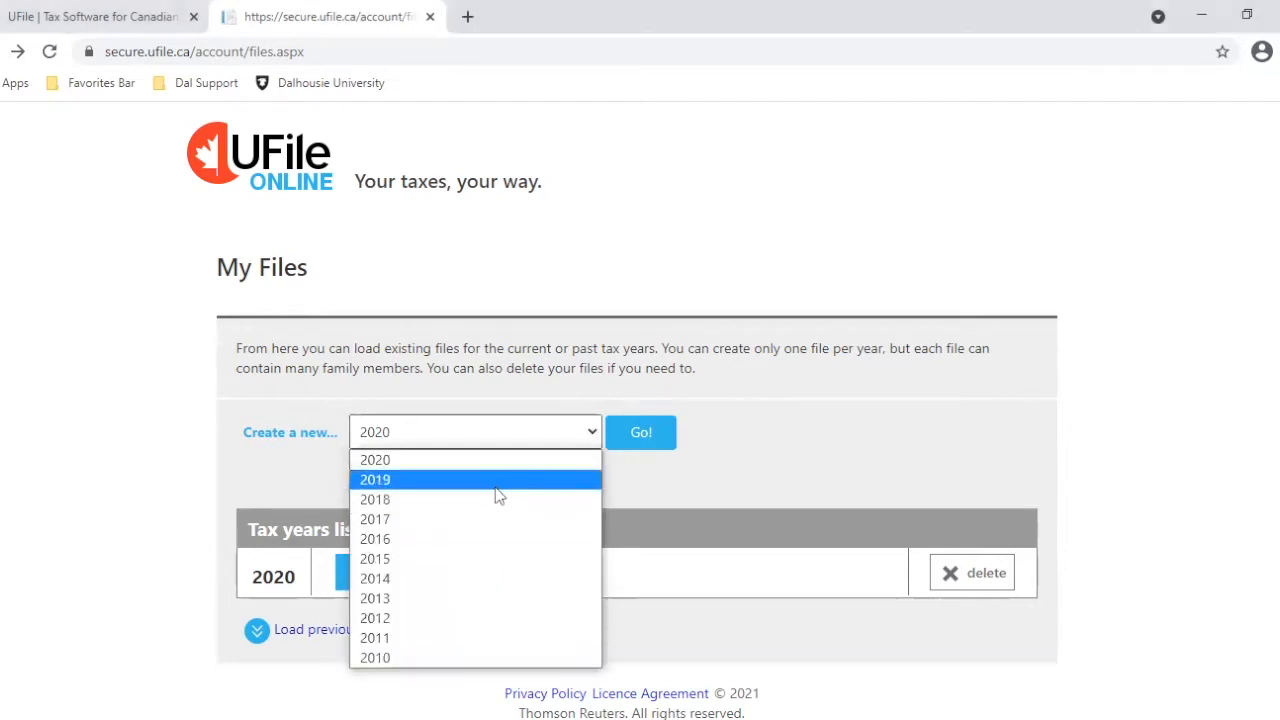
pyautogui.click(637, 477)
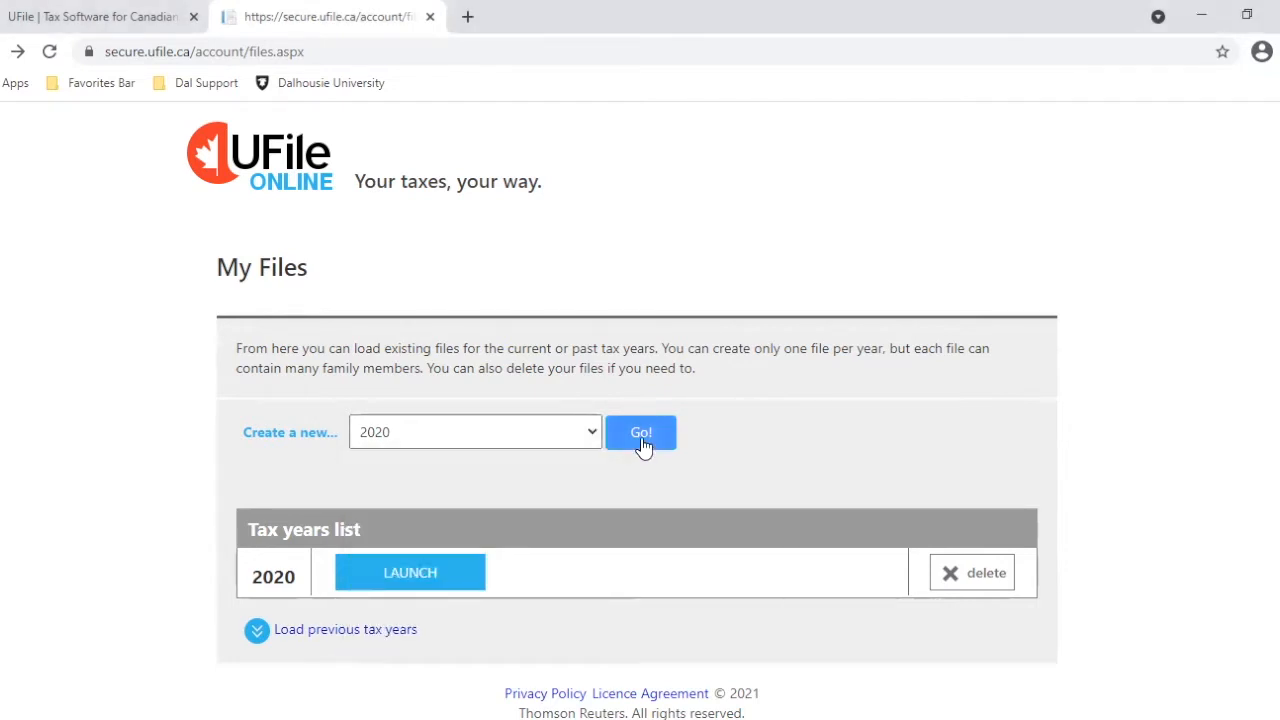
pyautogui.click(443, 579)
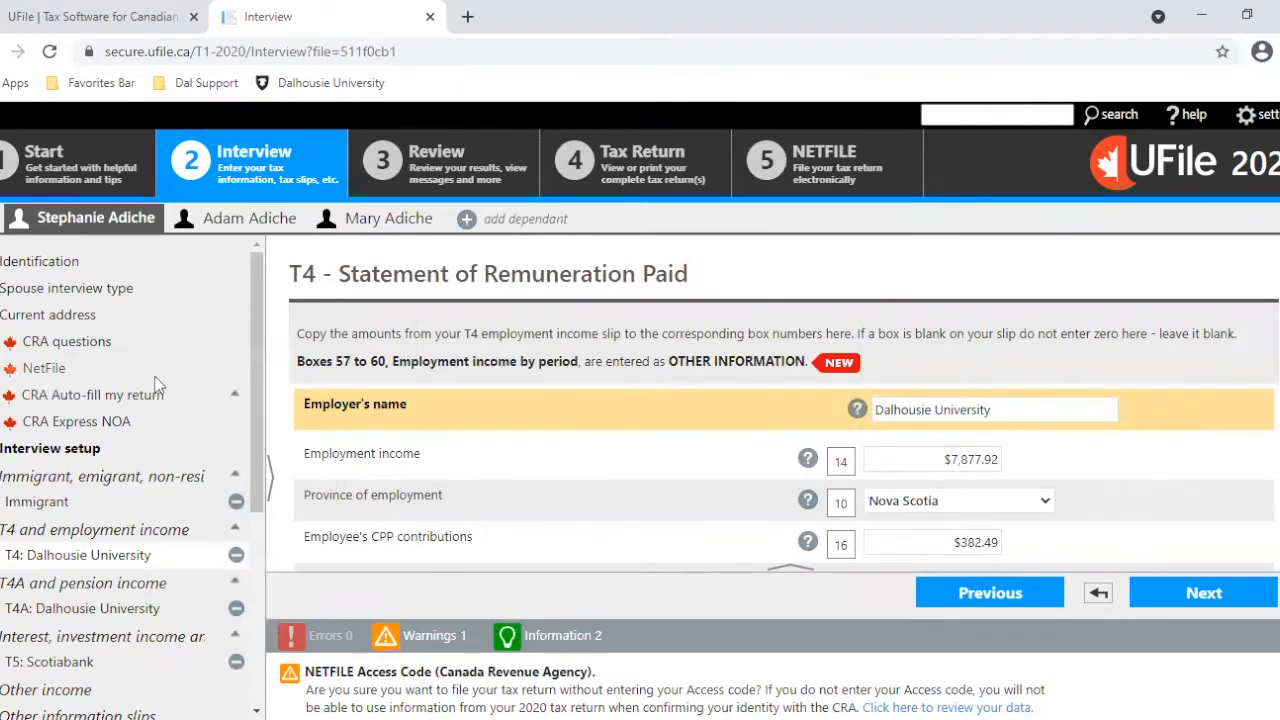
# - Open the family head's Identification page and review the personal details and the situation on December 31, 2020
pyautogui.click(50, 262)
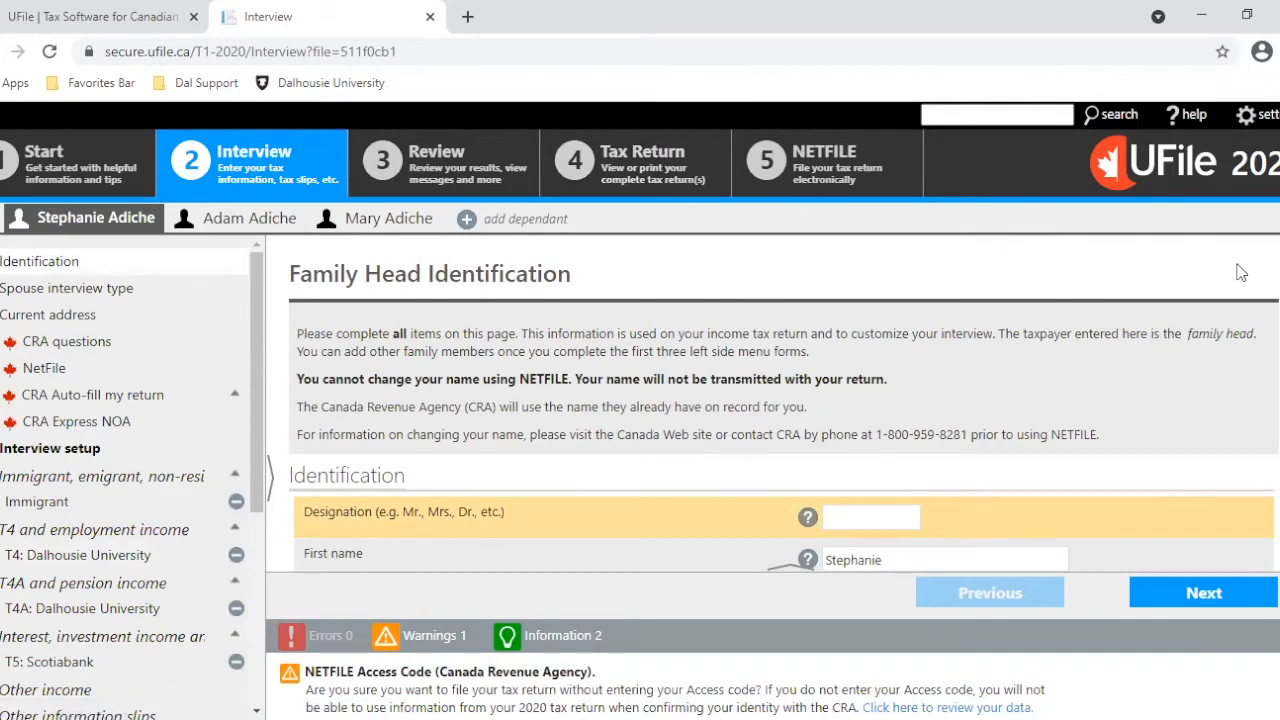
pyautogui.scroll(-3, 780, 400)
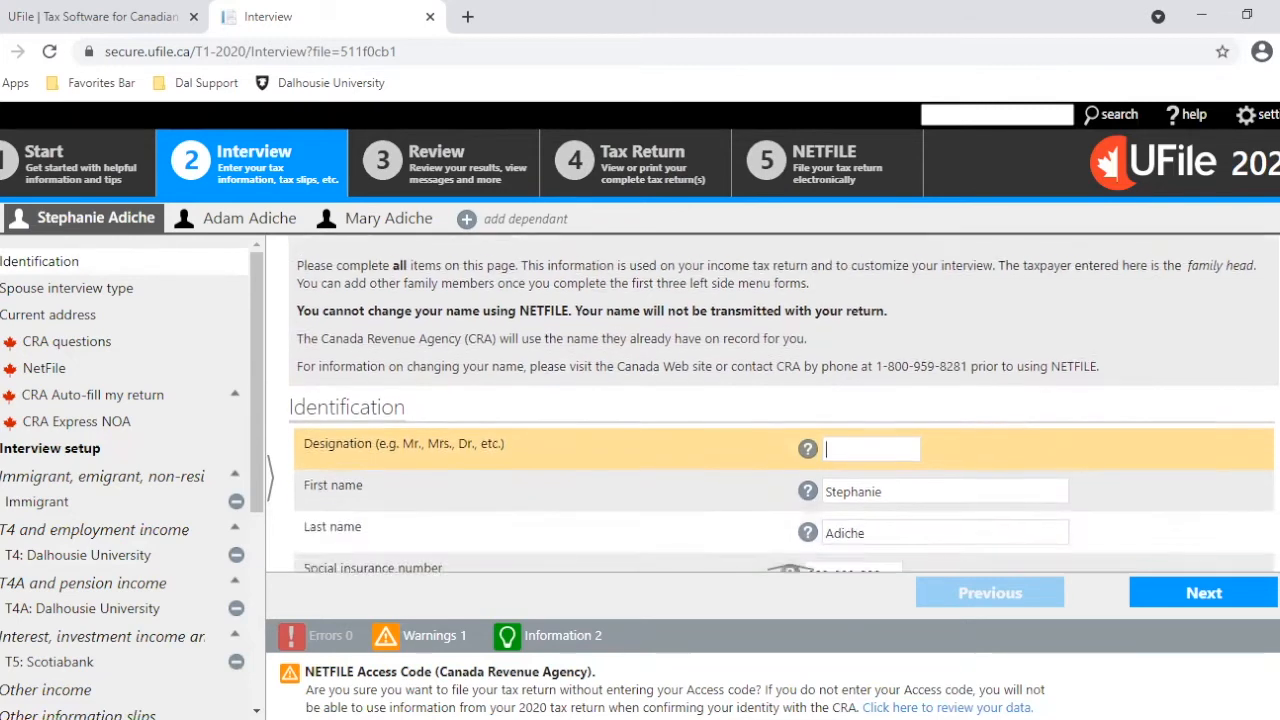
pyautogui.scroll(-1, 780, 400)
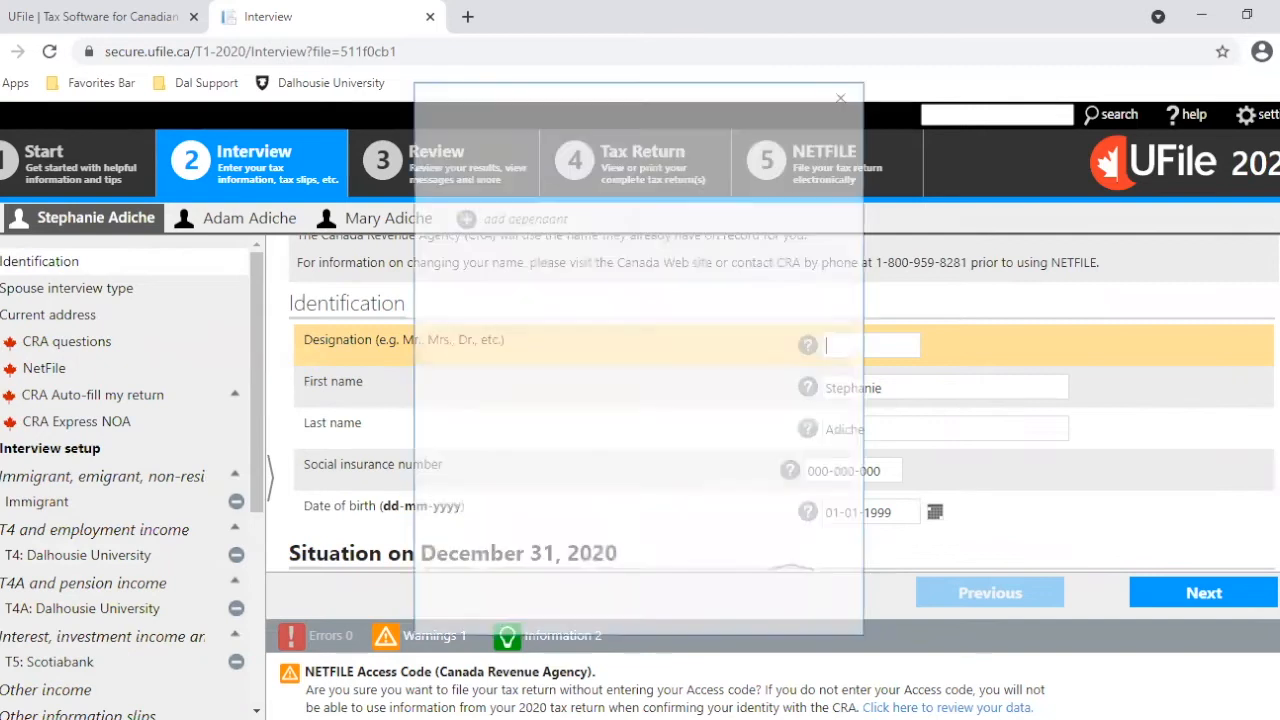
pyautogui.scroll(-1, 780, 403)
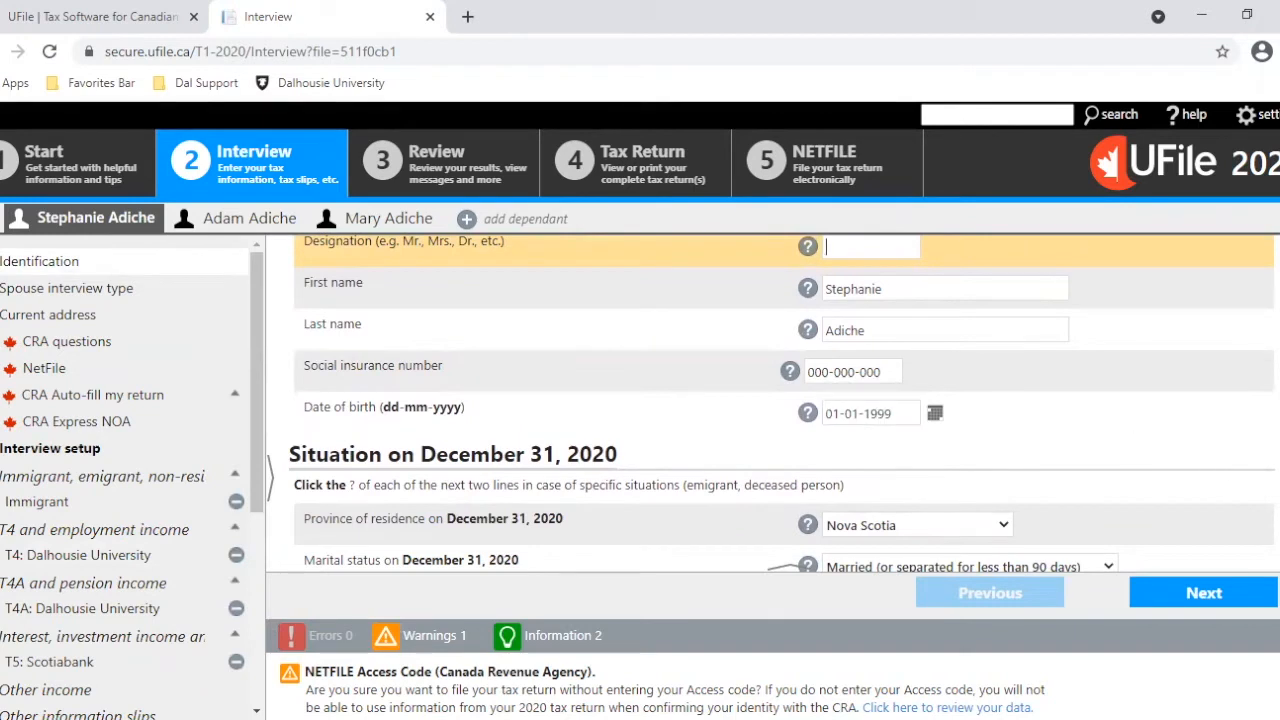
pyautogui.scroll(-1, 1256, 466)
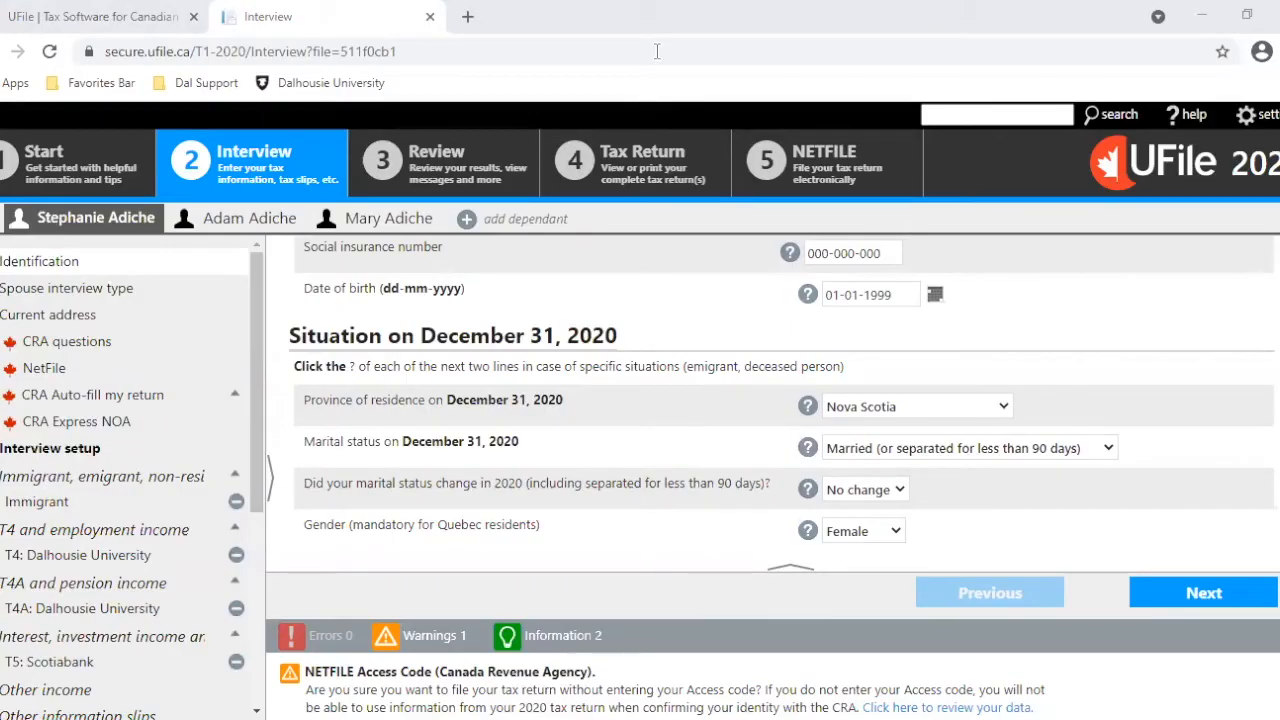
# - Set marital status to Married (or separated for less than 90 days), keep No change for 2020, and continue to the spouse interview type
pyautogui.click(1110, 451)
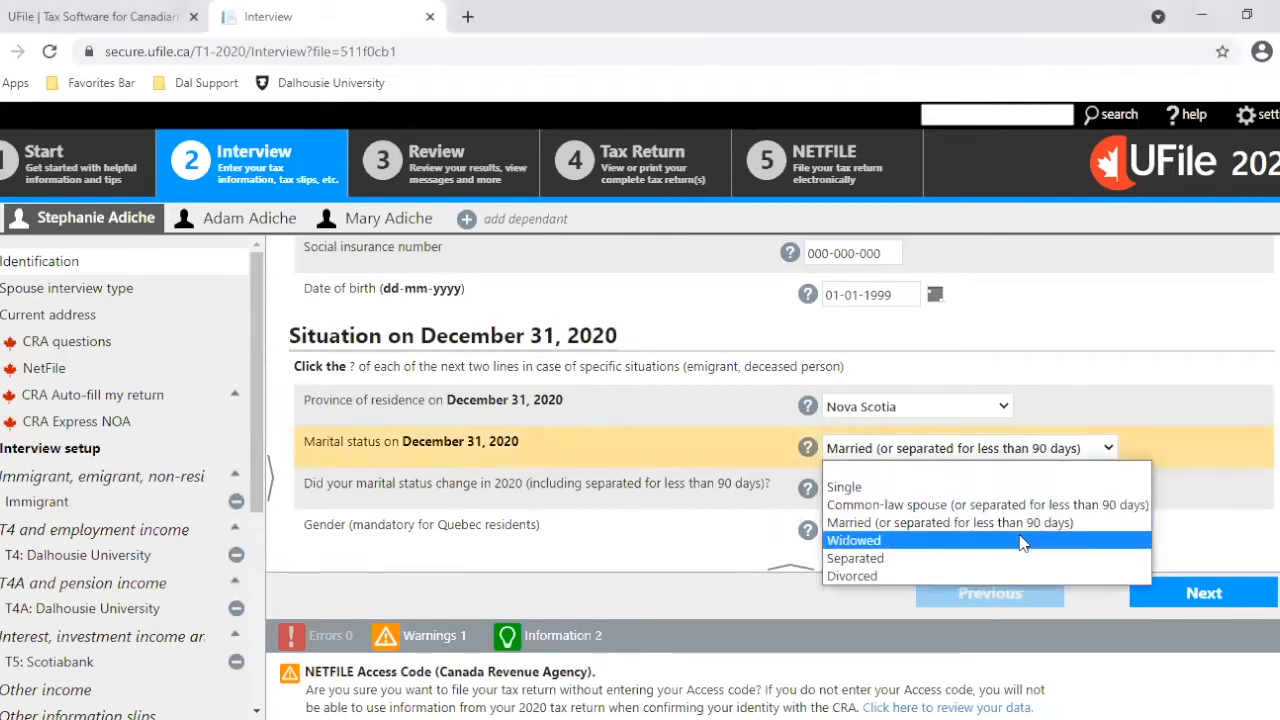
pyautogui.click(948, 532)
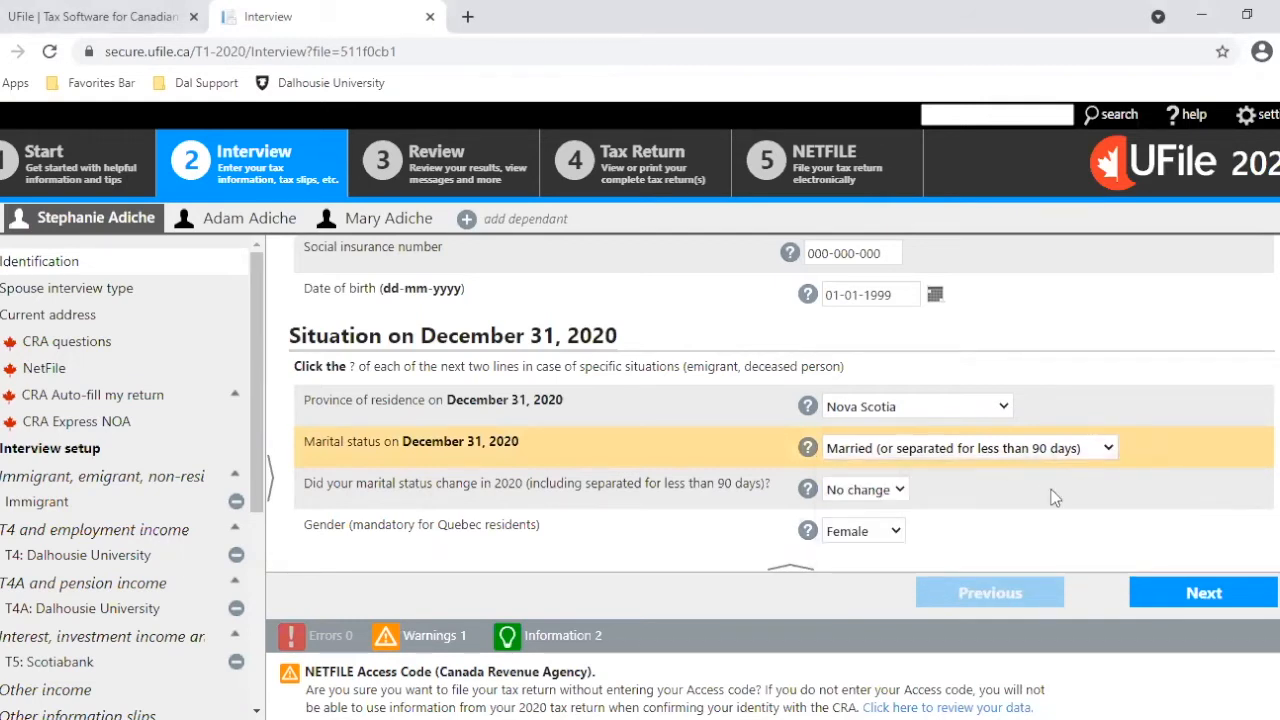
pyautogui.click(902, 490)
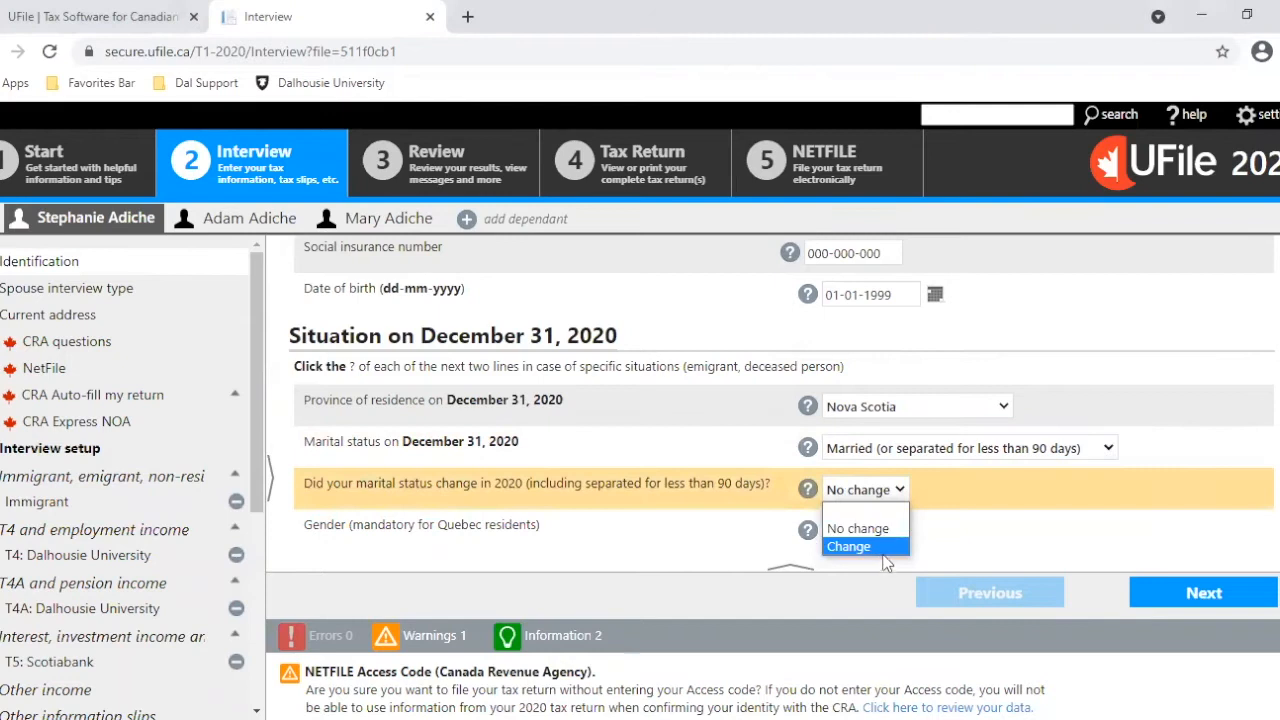
pyautogui.click(948, 499)
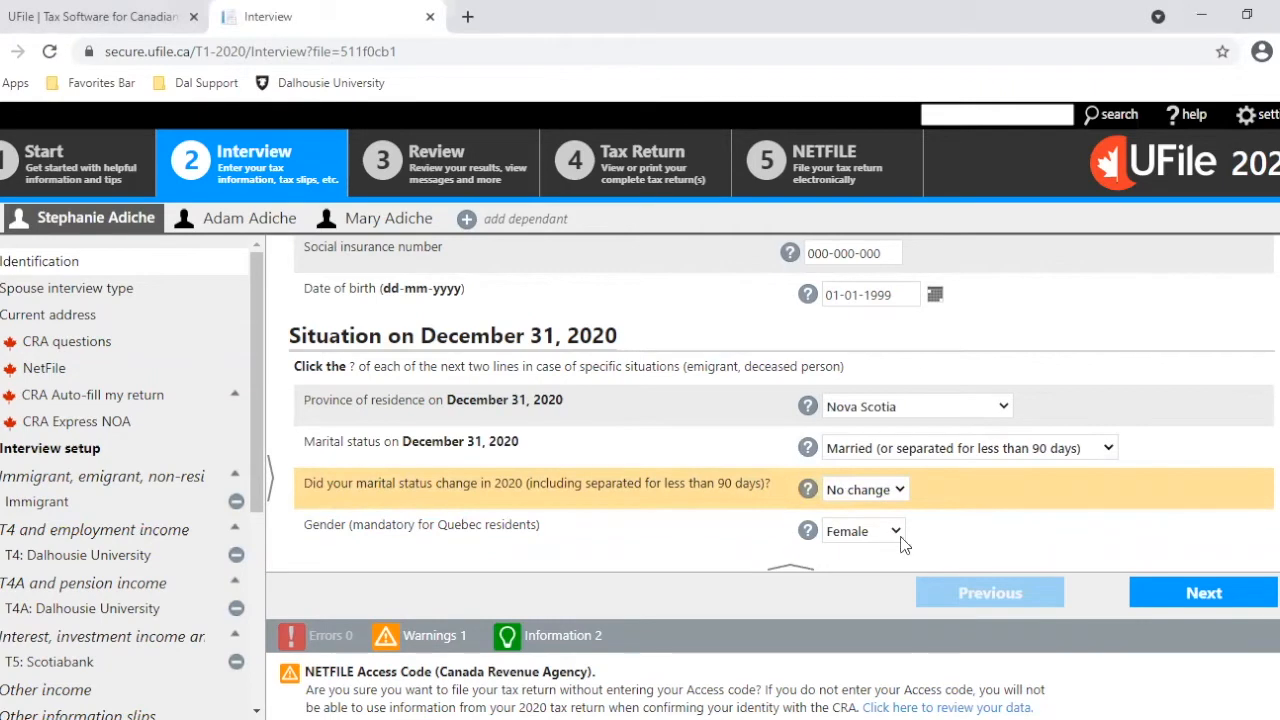
pyautogui.click(1195, 605)
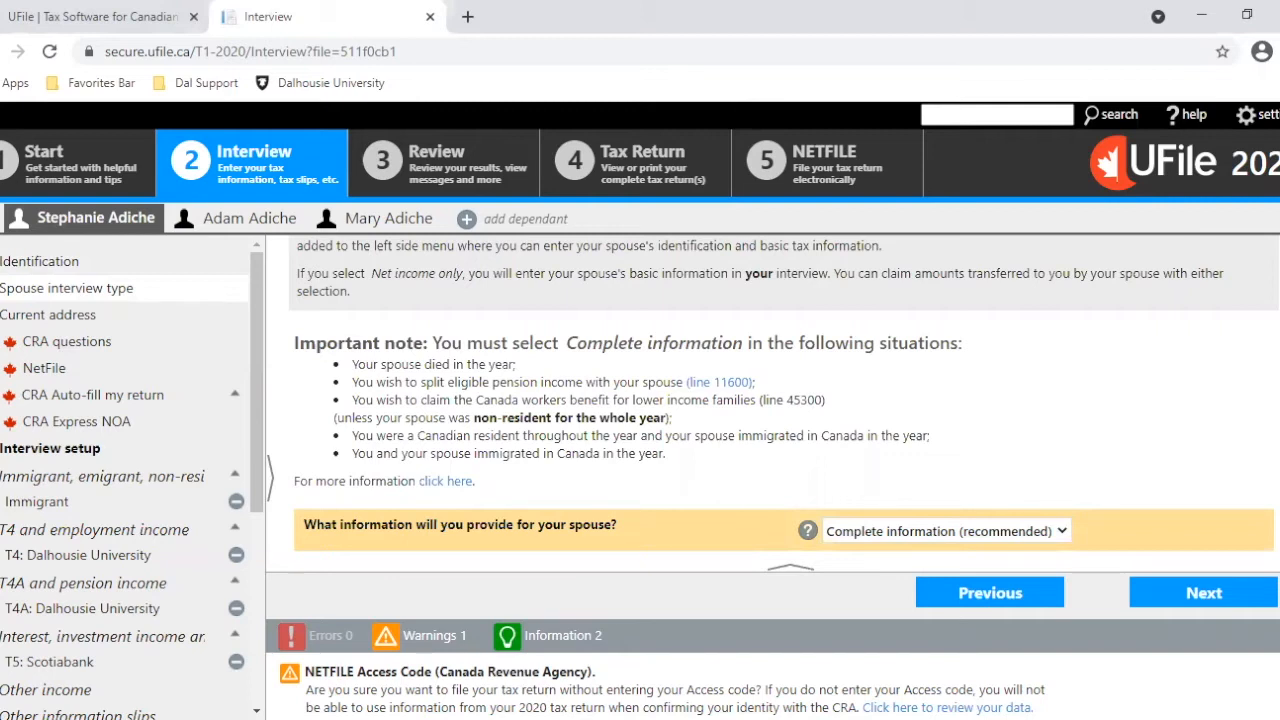
# - Choose Complete information (recommended) as the information provided for the spouse and continue to the current address page
pyautogui.click(1066, 541)
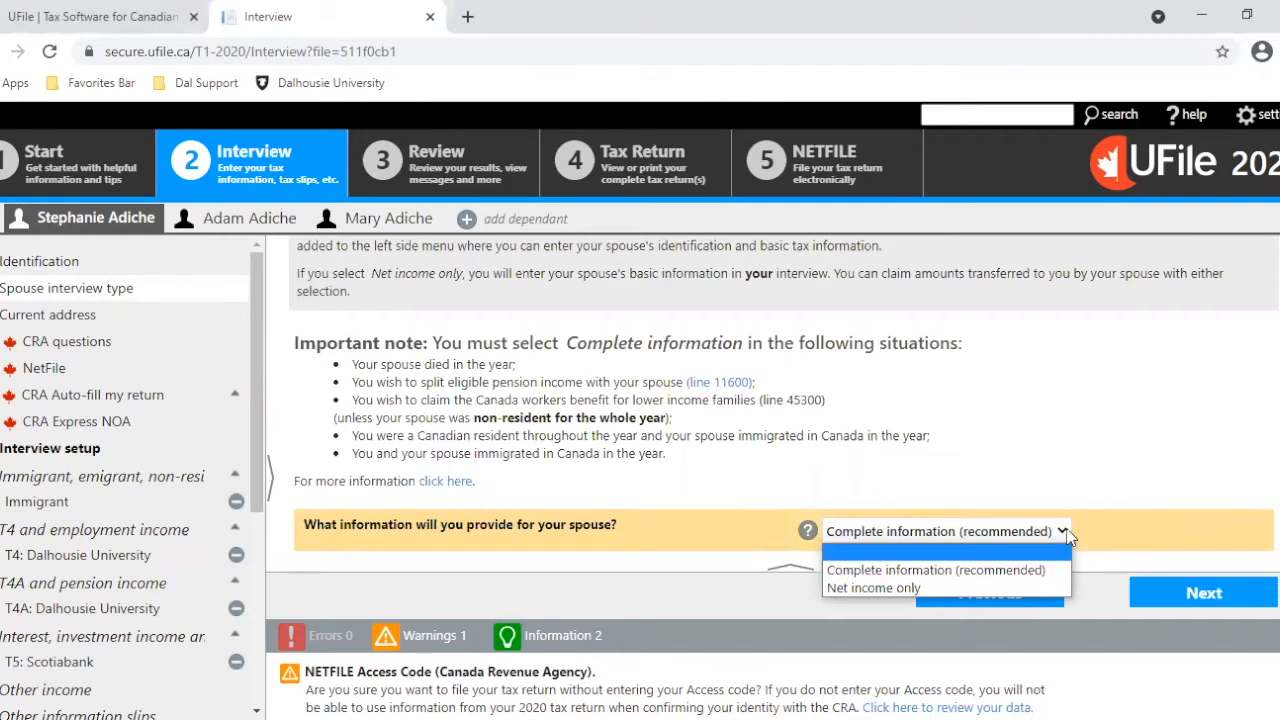
pyautogui.click(1067, 532)
pyautogui.click(1066, 535)
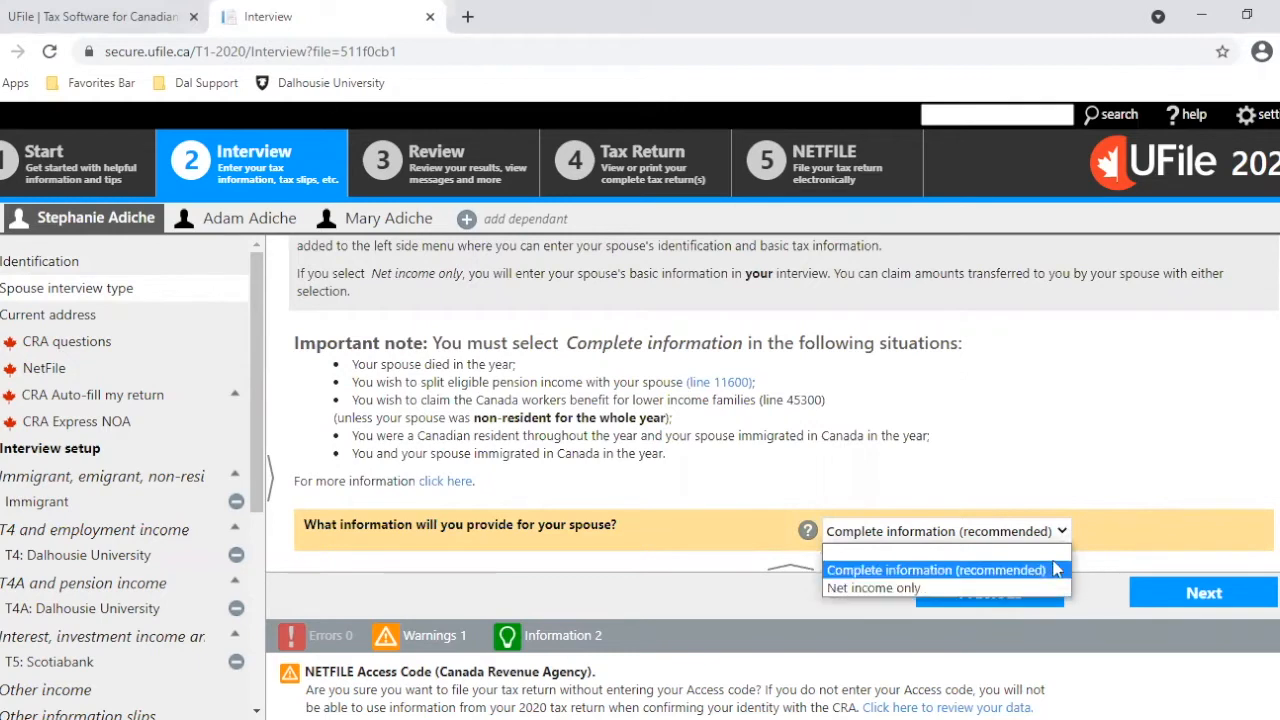
pyautogui.click(1062, 577)
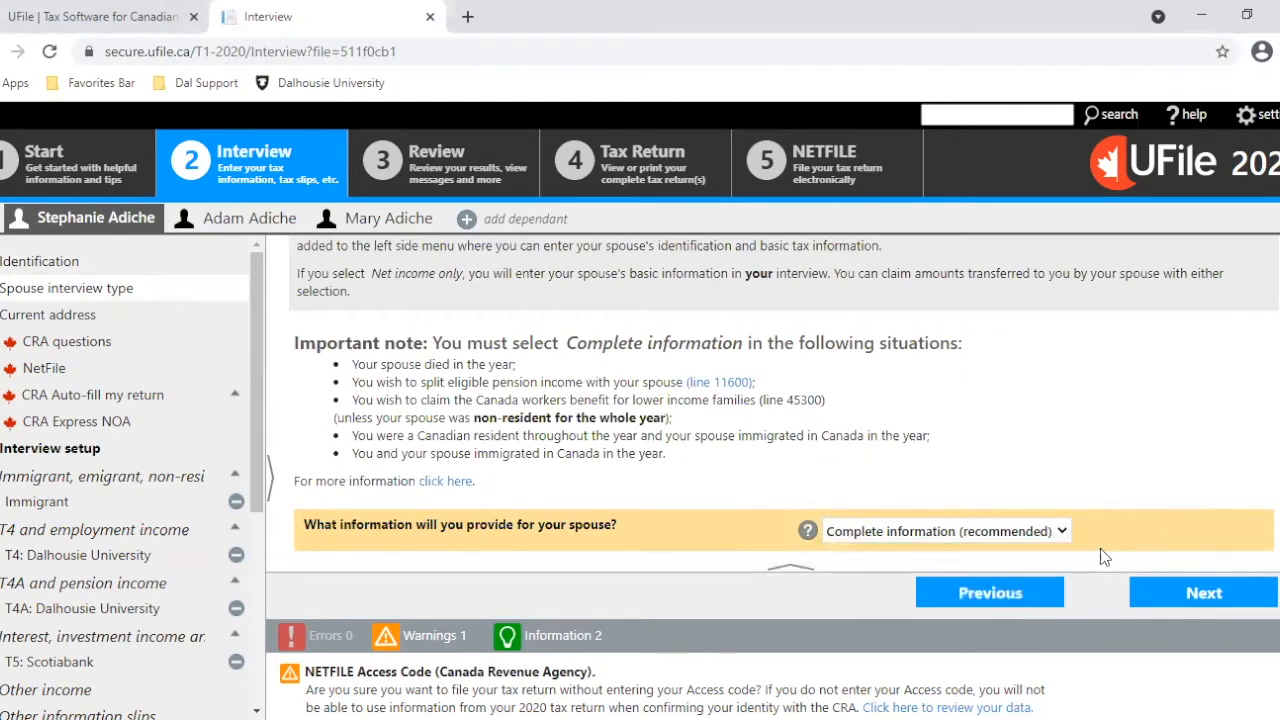
pyautogui.click(1174, 594)
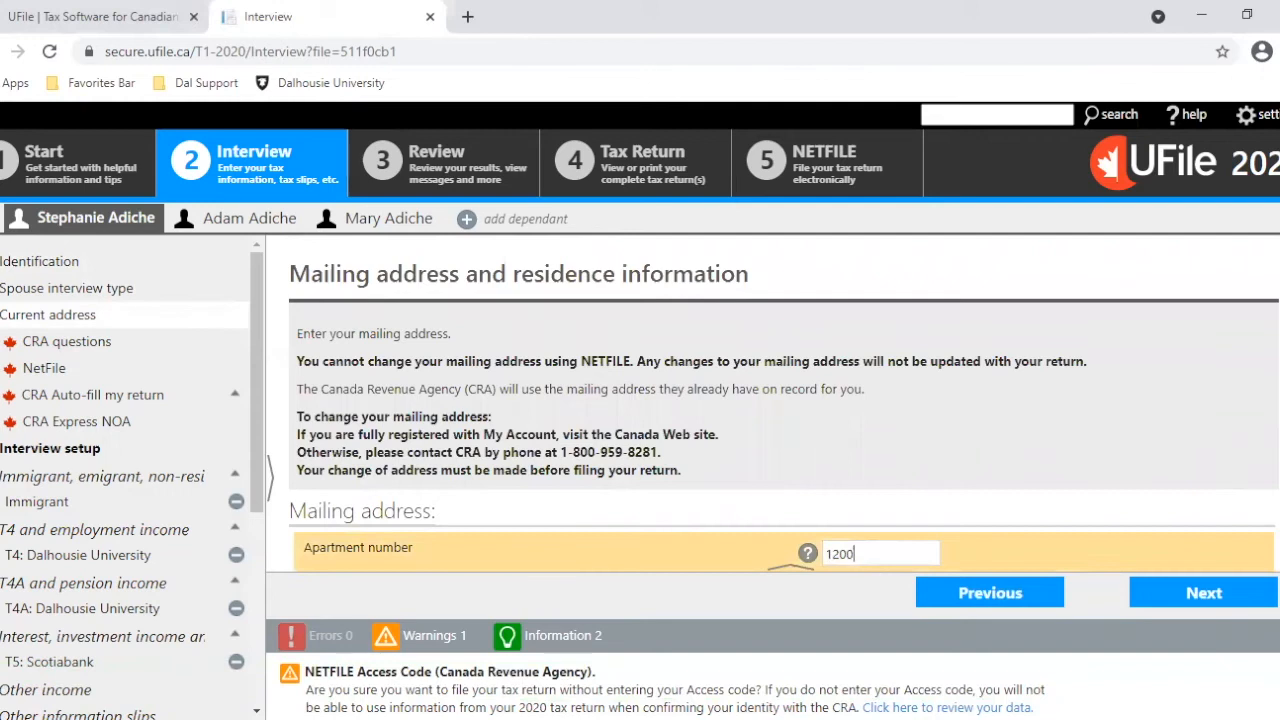
# - Review the mailing address, residence information and telephone numbers, leave the date of move blank, and continue to the CRA questions
pyautogui.scroll(-2, 784, 404)
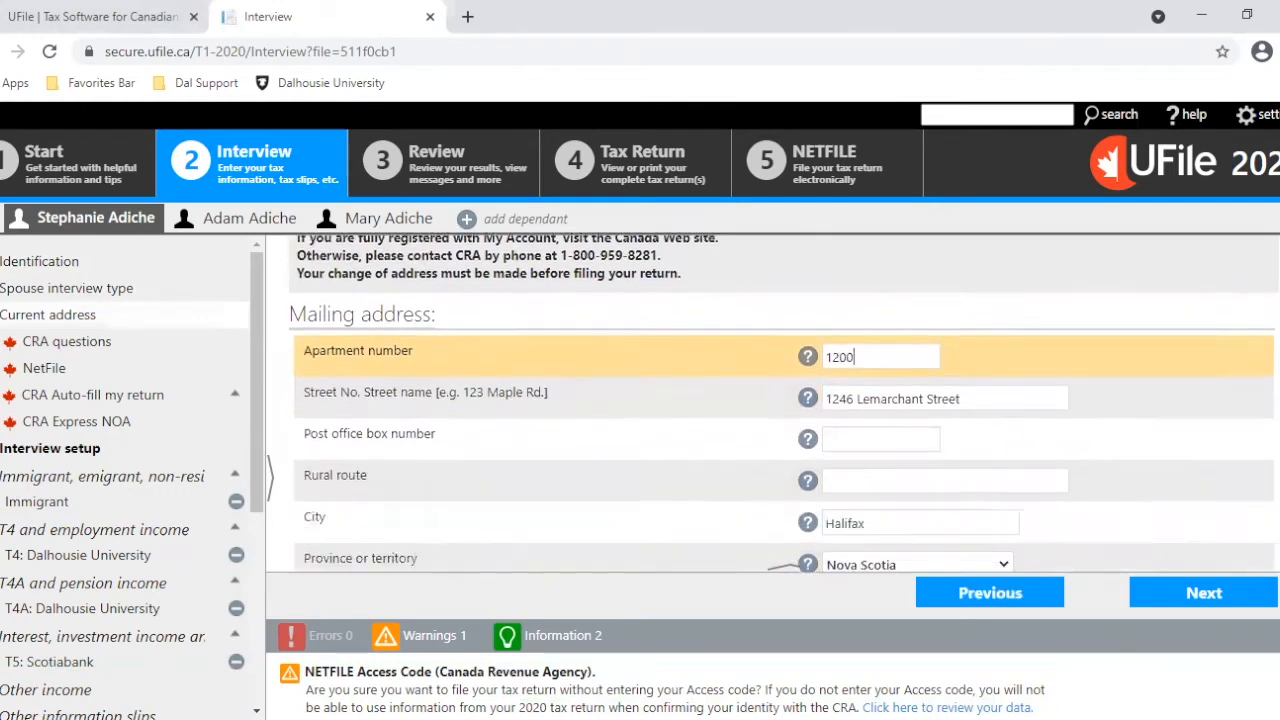
pyautogui.scroll(-1, 928, 301)
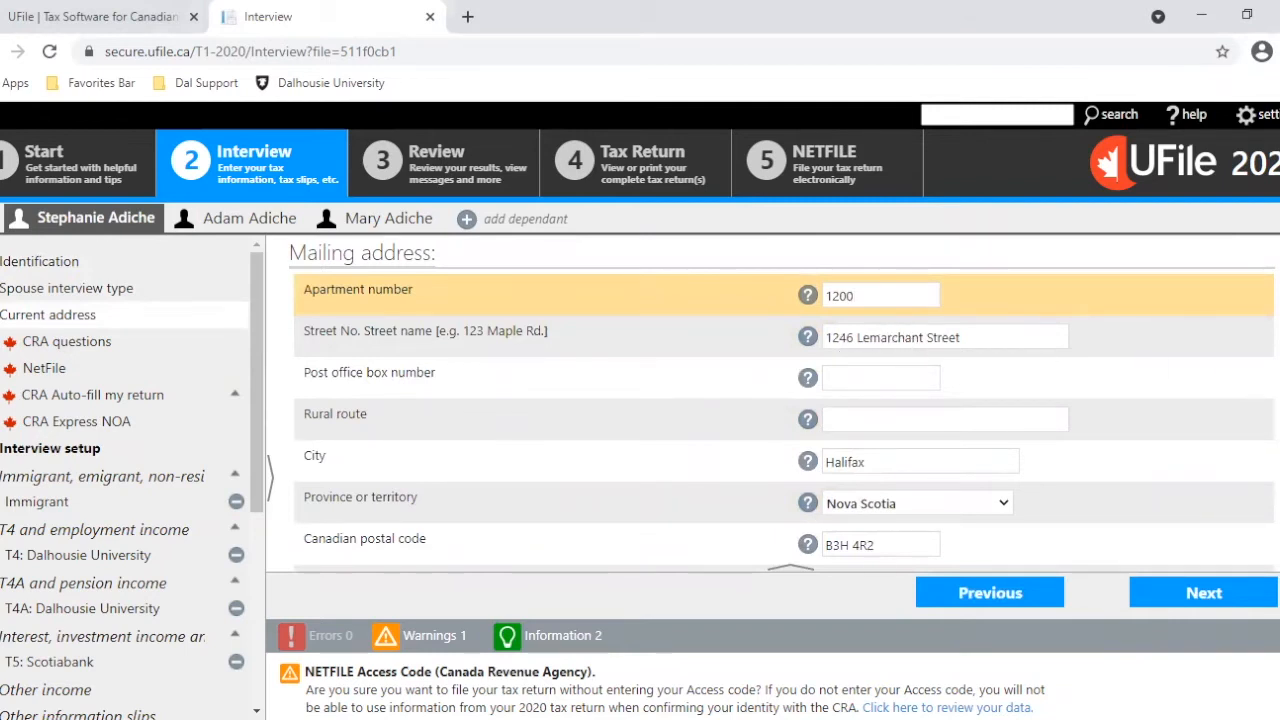
pyautogui.scroll(-1, 918, 333)
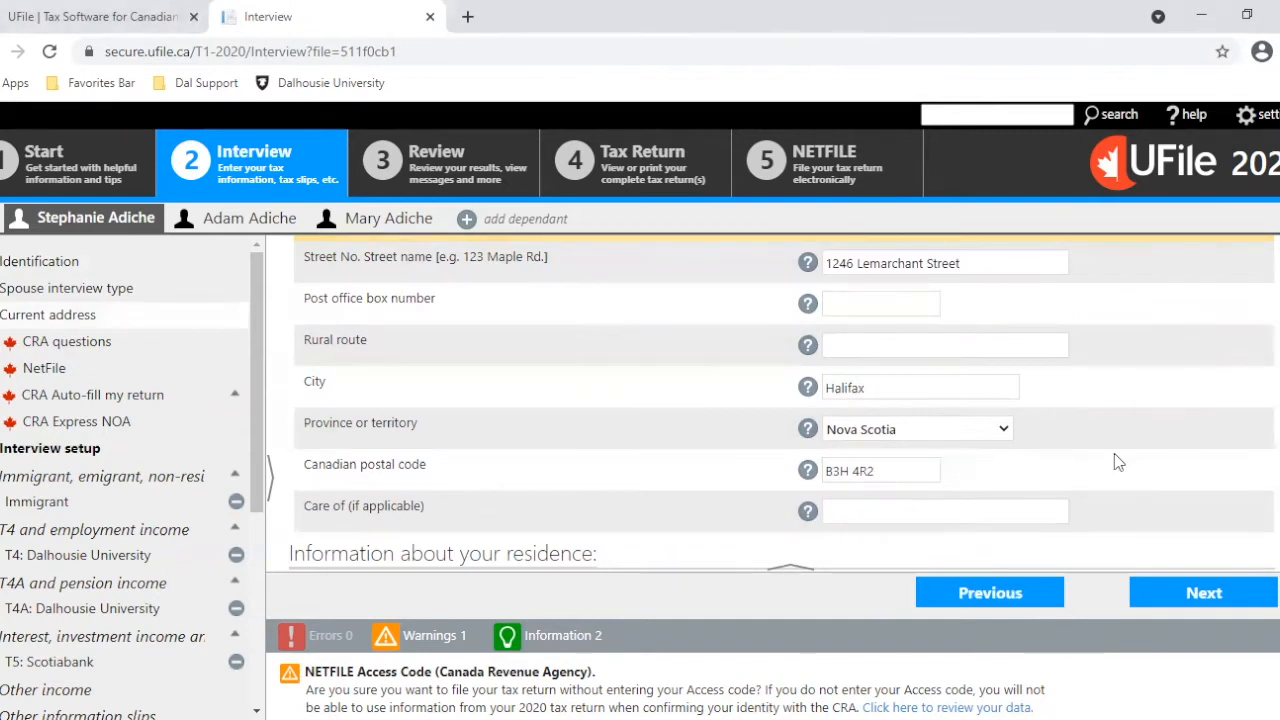
pyautogui.scroll(1, 784, 403)
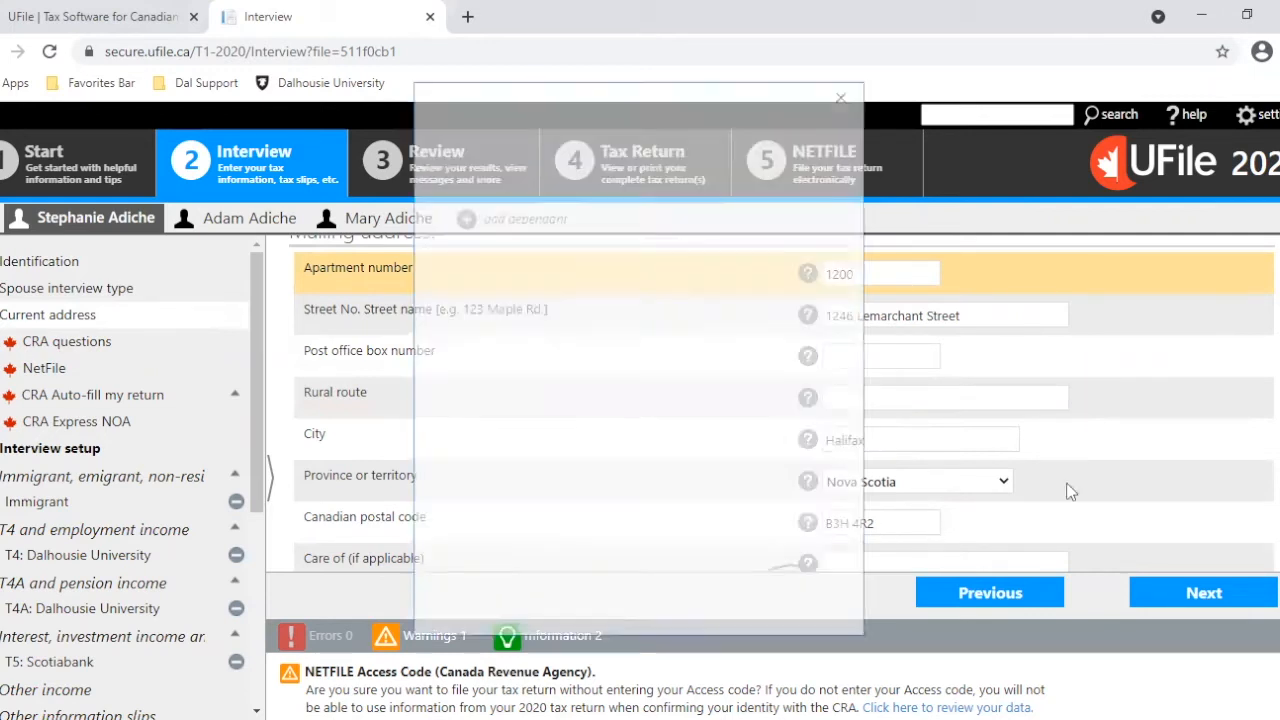
pyautogui.scroll(-1, 1070, 491)
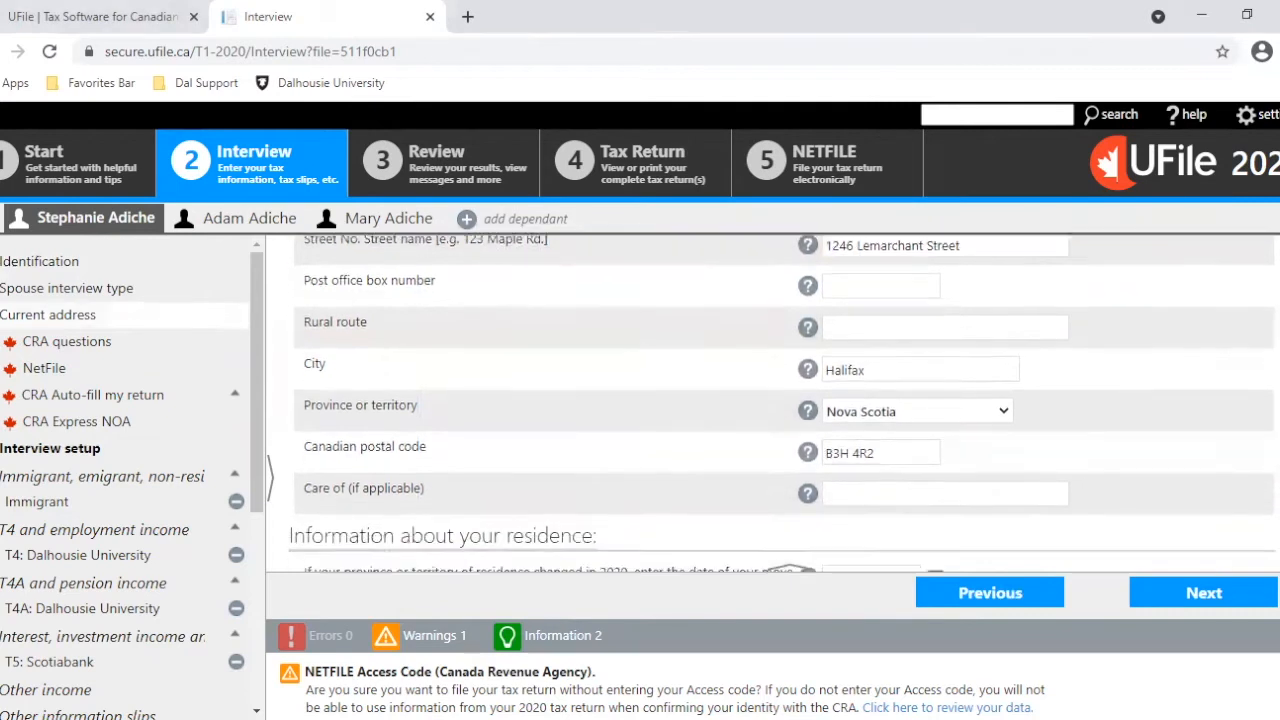
pyautogui.scroll(-1, 1070, 480)
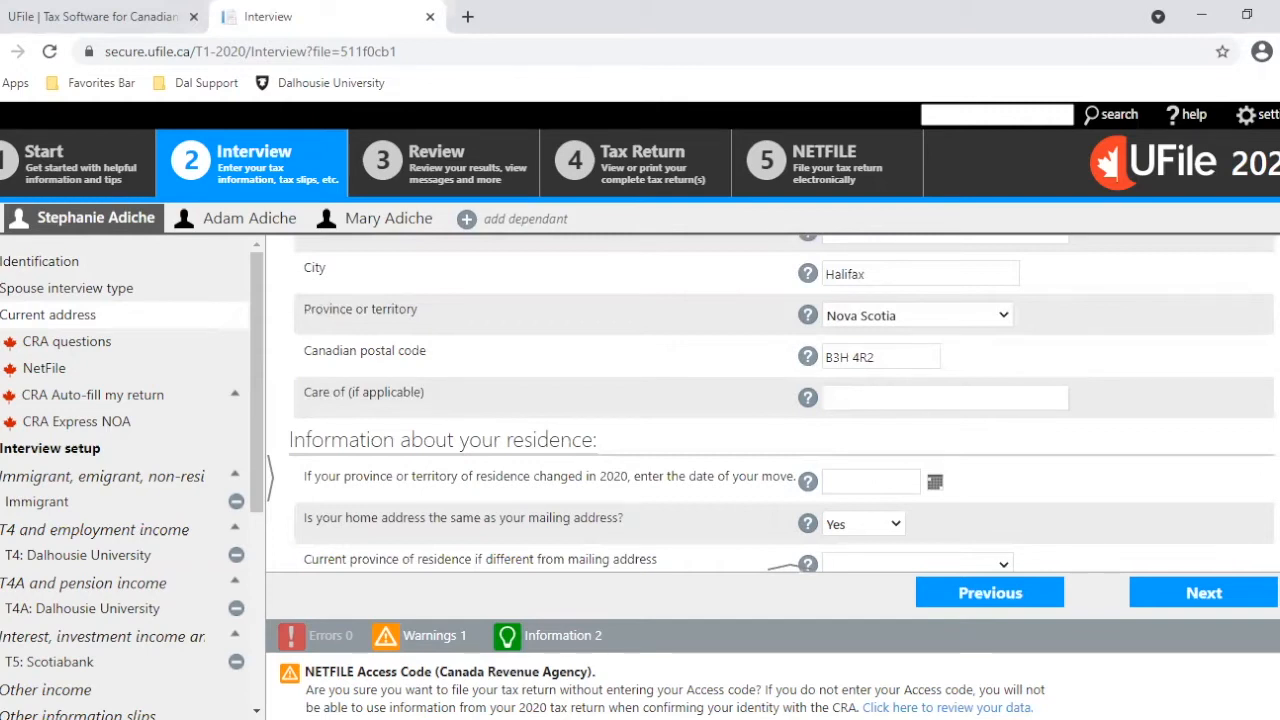
pyautogui.scroll(-1, 574, 323)
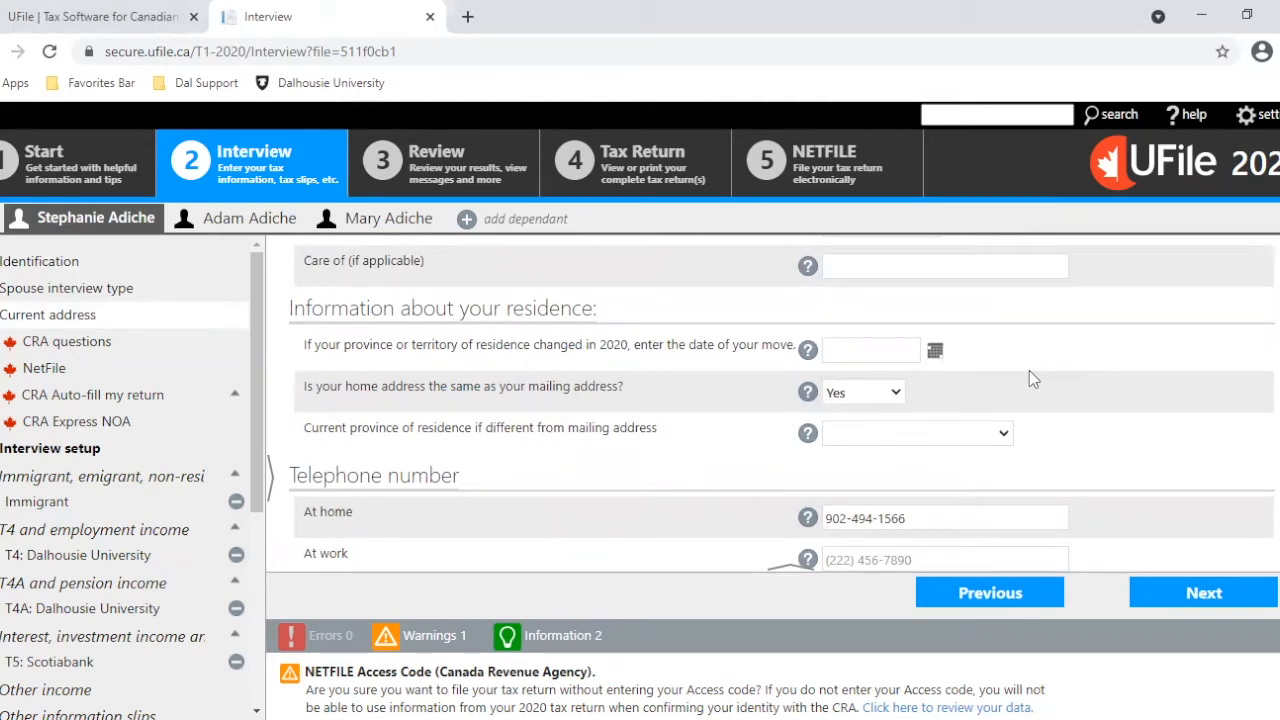
pyautogui.click(906, 349)
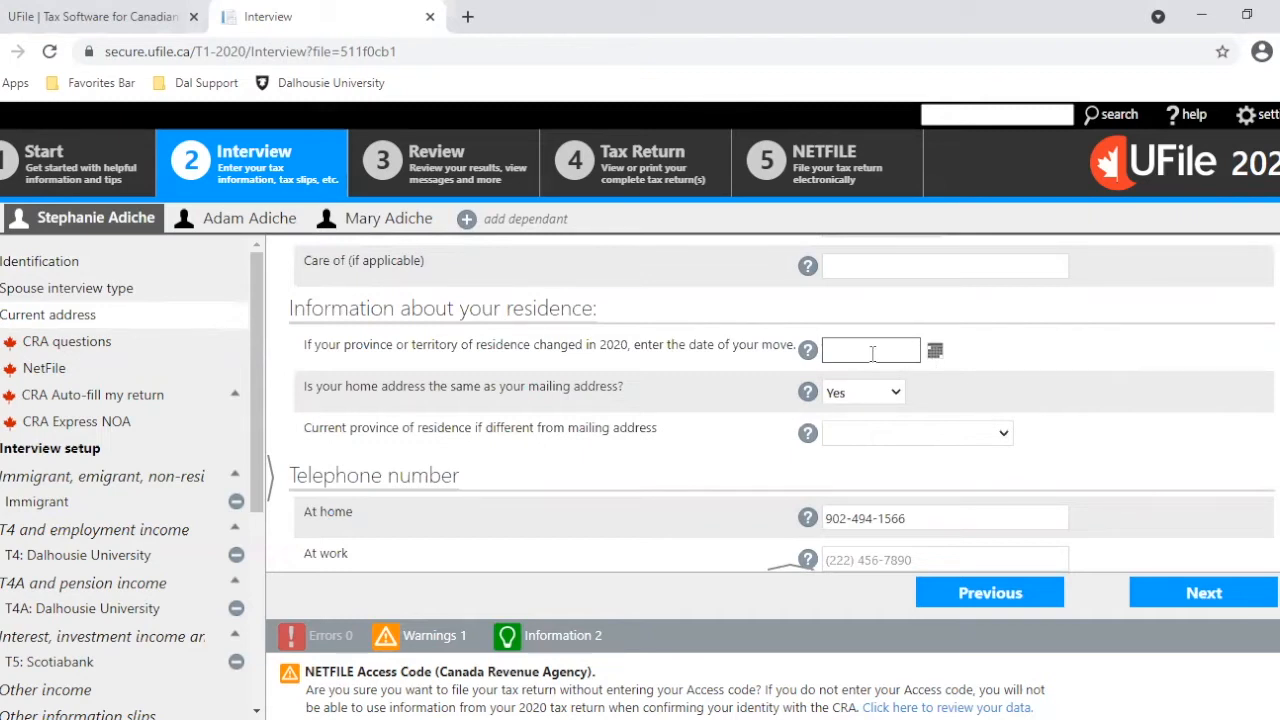
pyautogui.click(1187, 408)
pyautogui.scroll(-1, 780, 400)
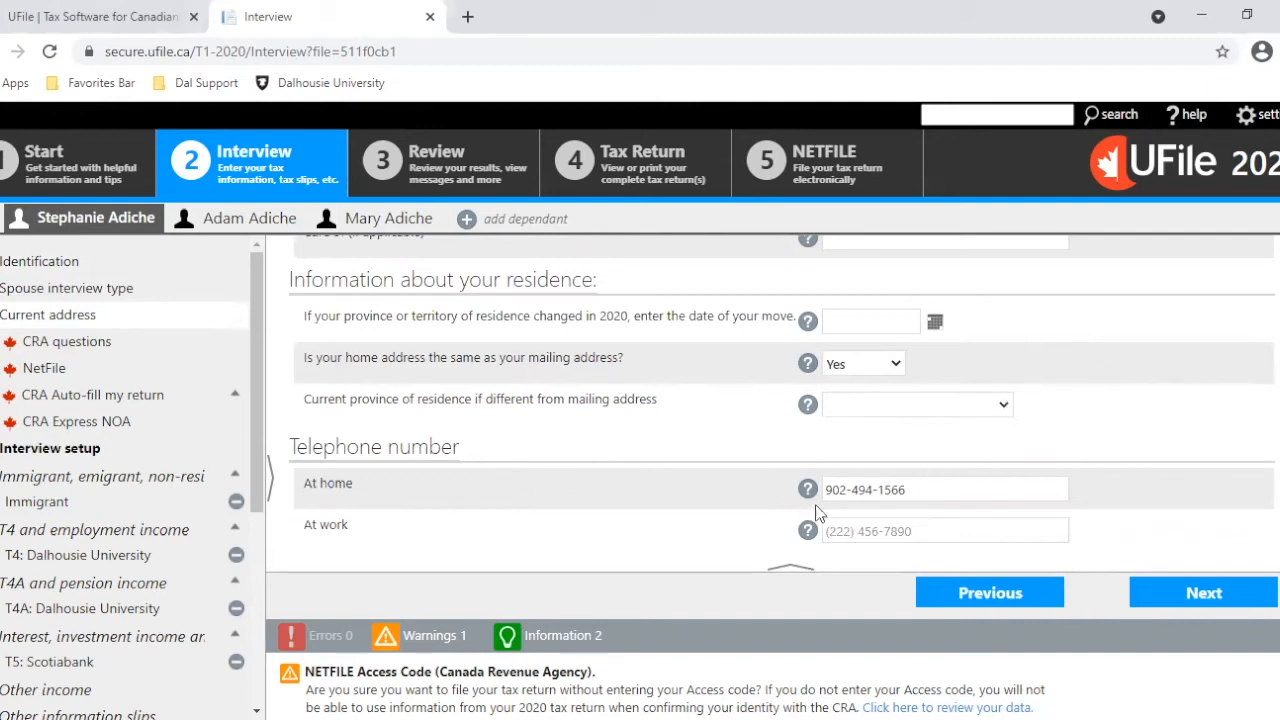
pyautogui.click(1176, 593)
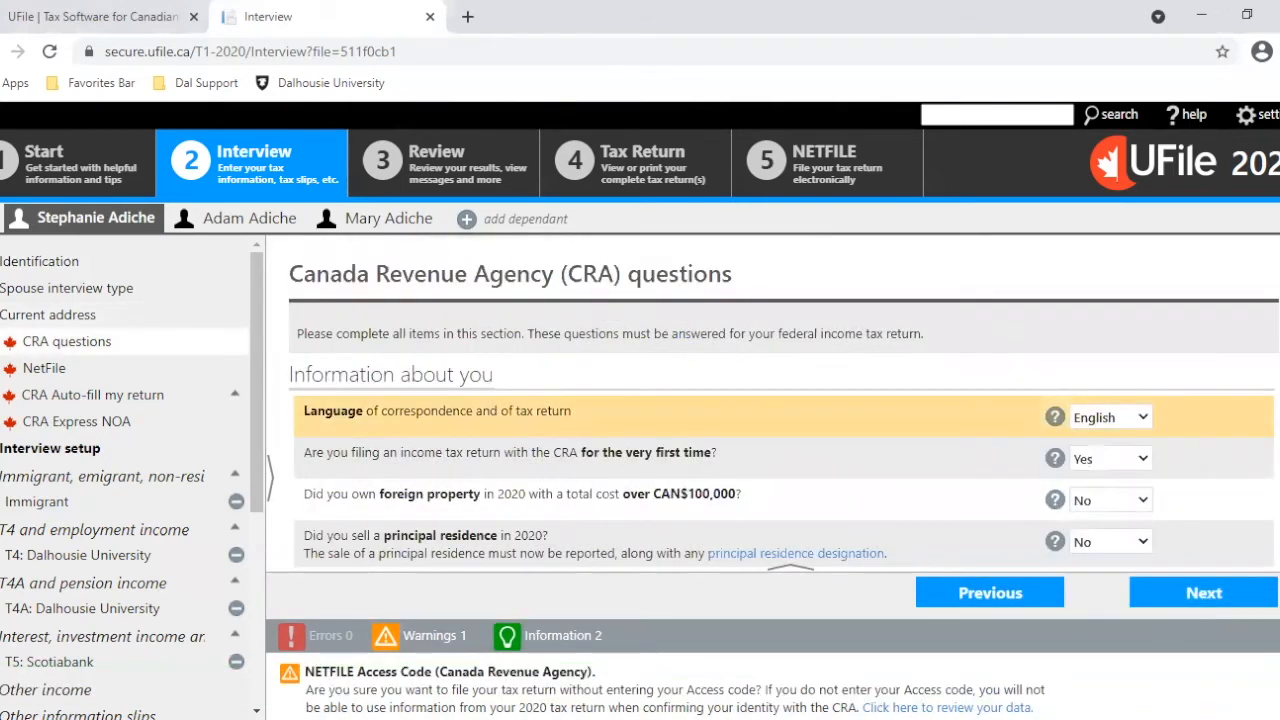
# - Set the language of correspondence and of the tax return to English
pyautogui.scroll(-1, 780, 420)
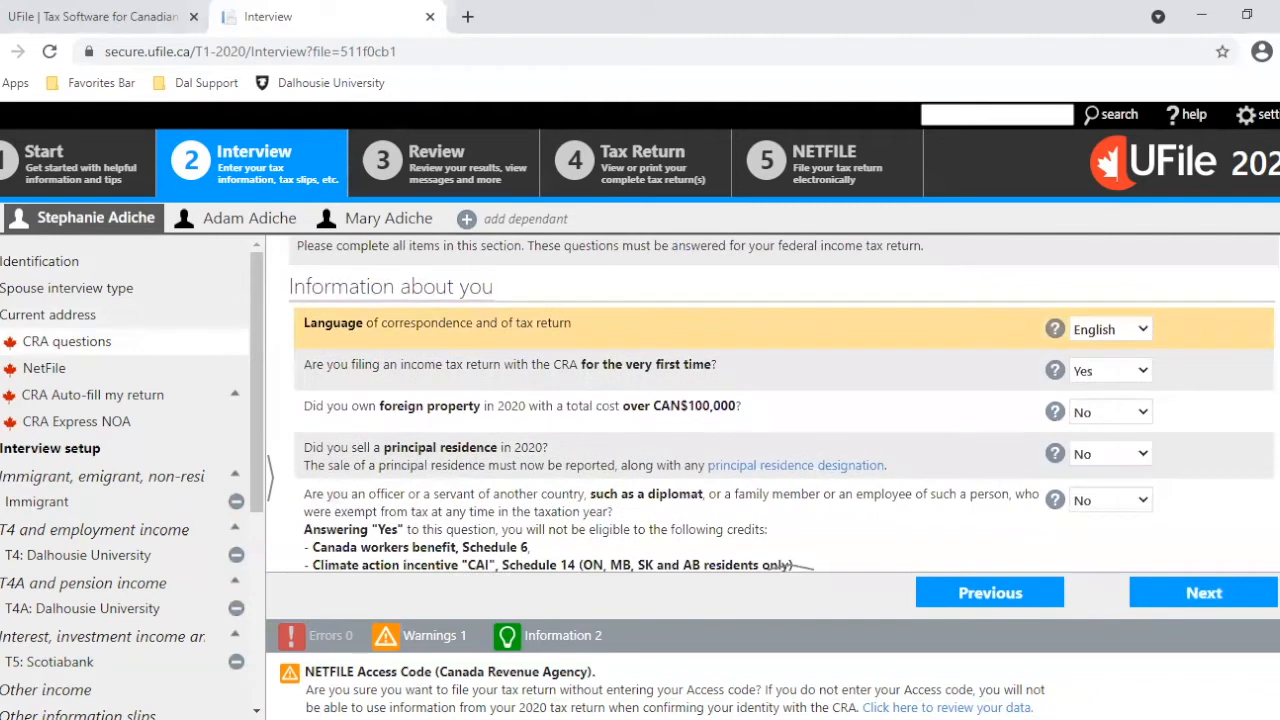
pyautogui.click(1147, 340)
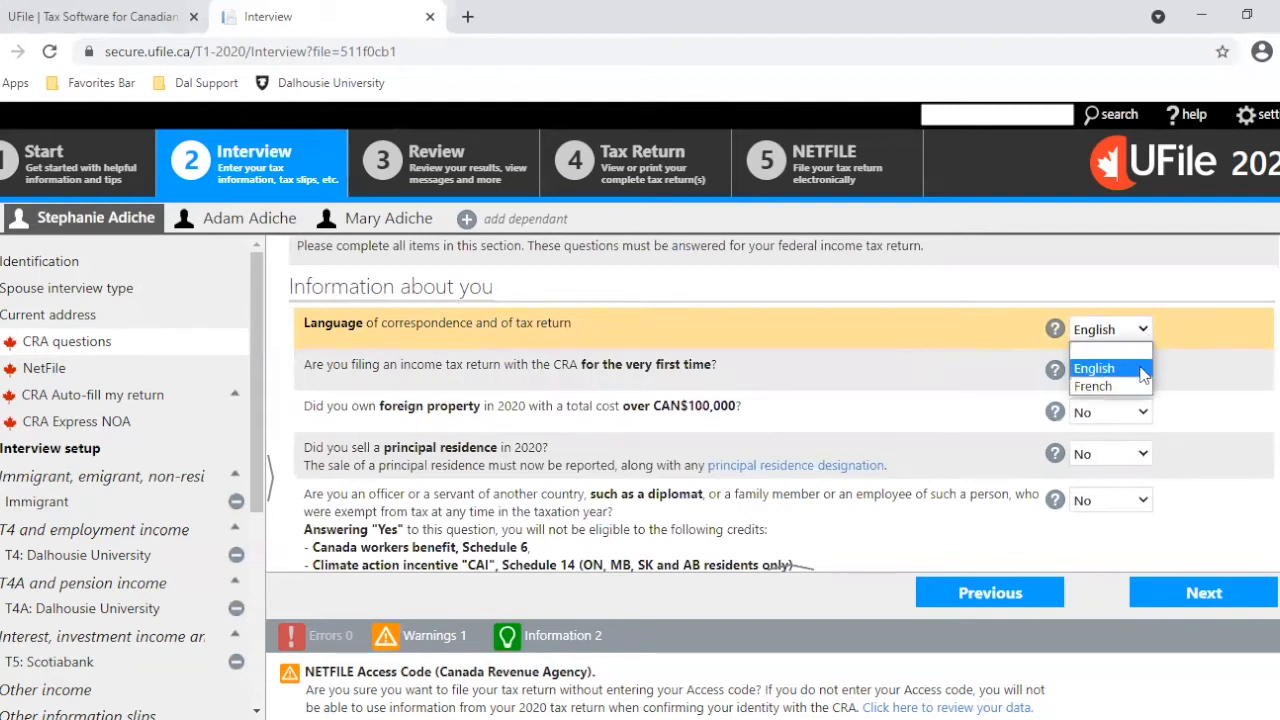
pyautogui.click(1144, 373)
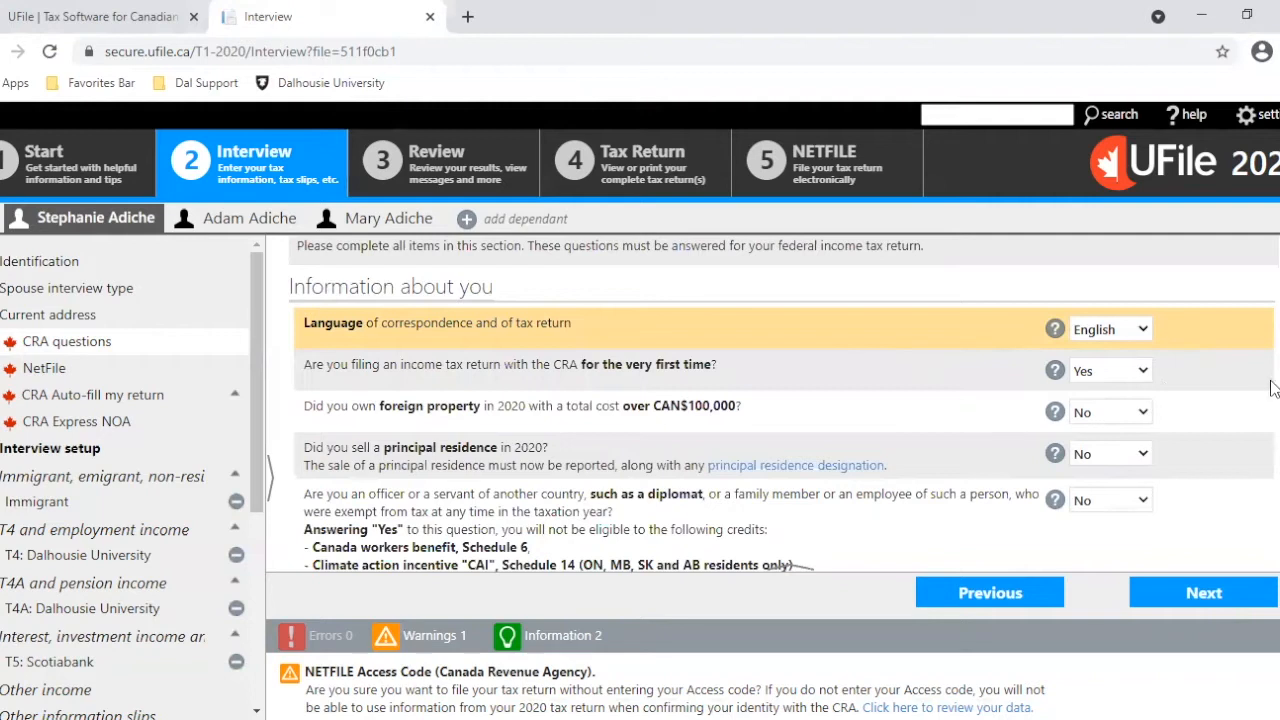
# - Review the remaining CRA questions, including foreign property, principal residence, Canadian citizenship, CRA email notifications and the CVITP volunteer section
pyautogui.scroll(-1, 784, 406)
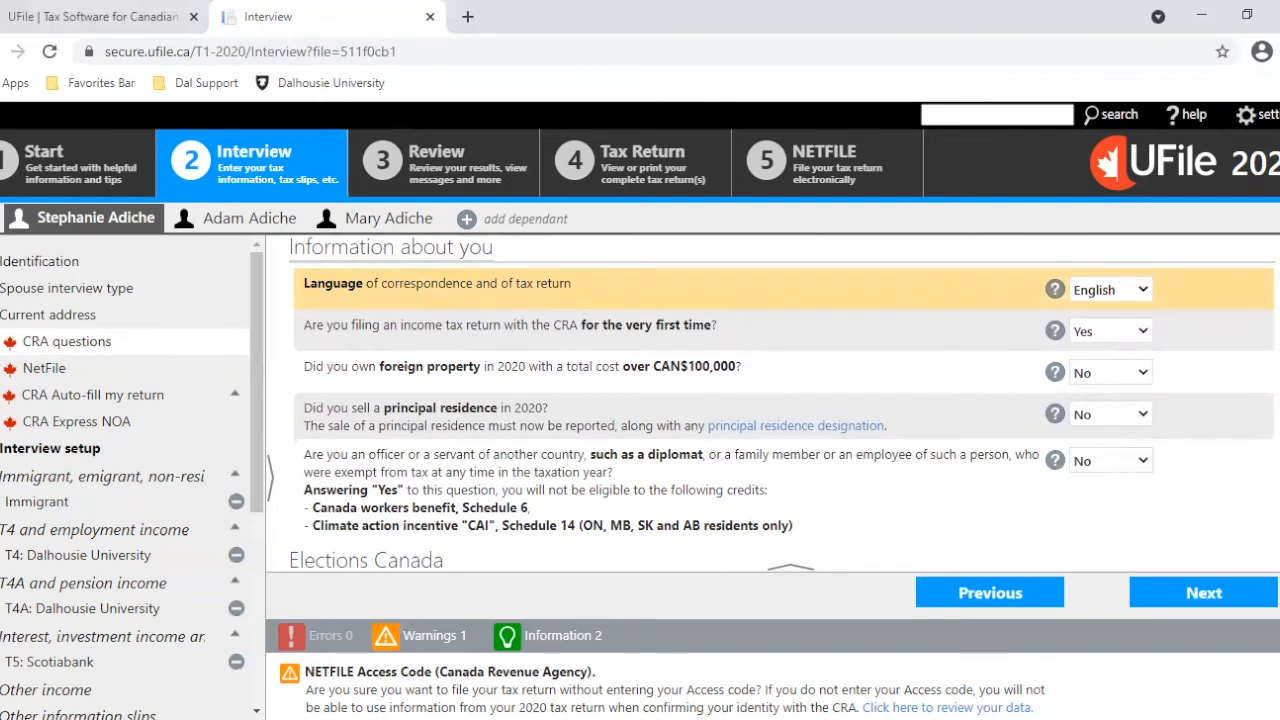
pyautogui.scroll(-2, 780, 400)
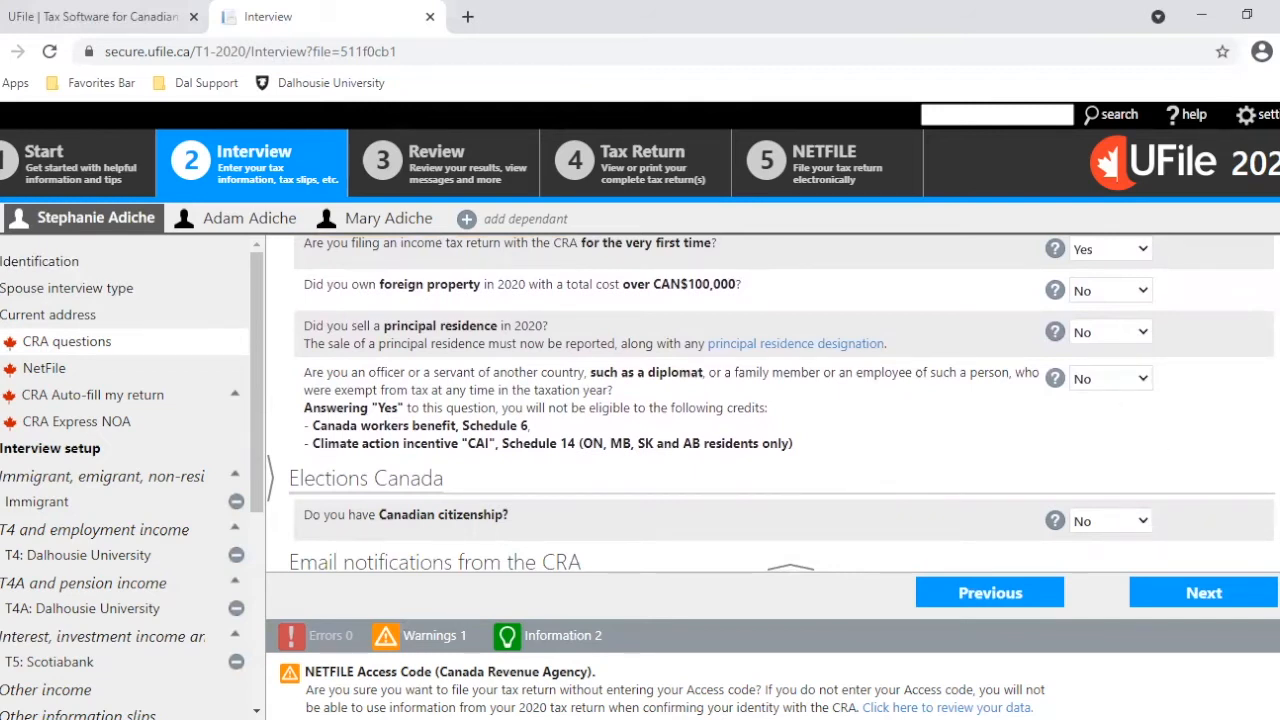
pyautogui.scroll(-2, 1163, 406)
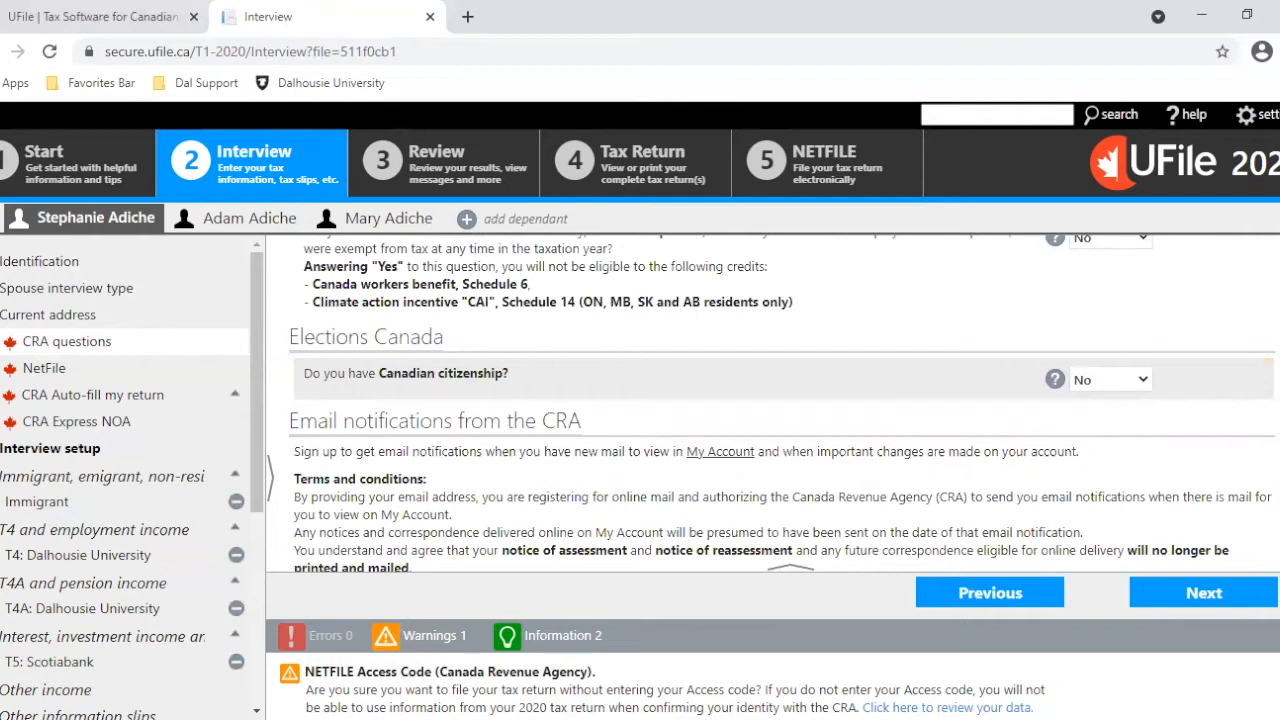
pyautogui.scroll(-2, 782, 404)
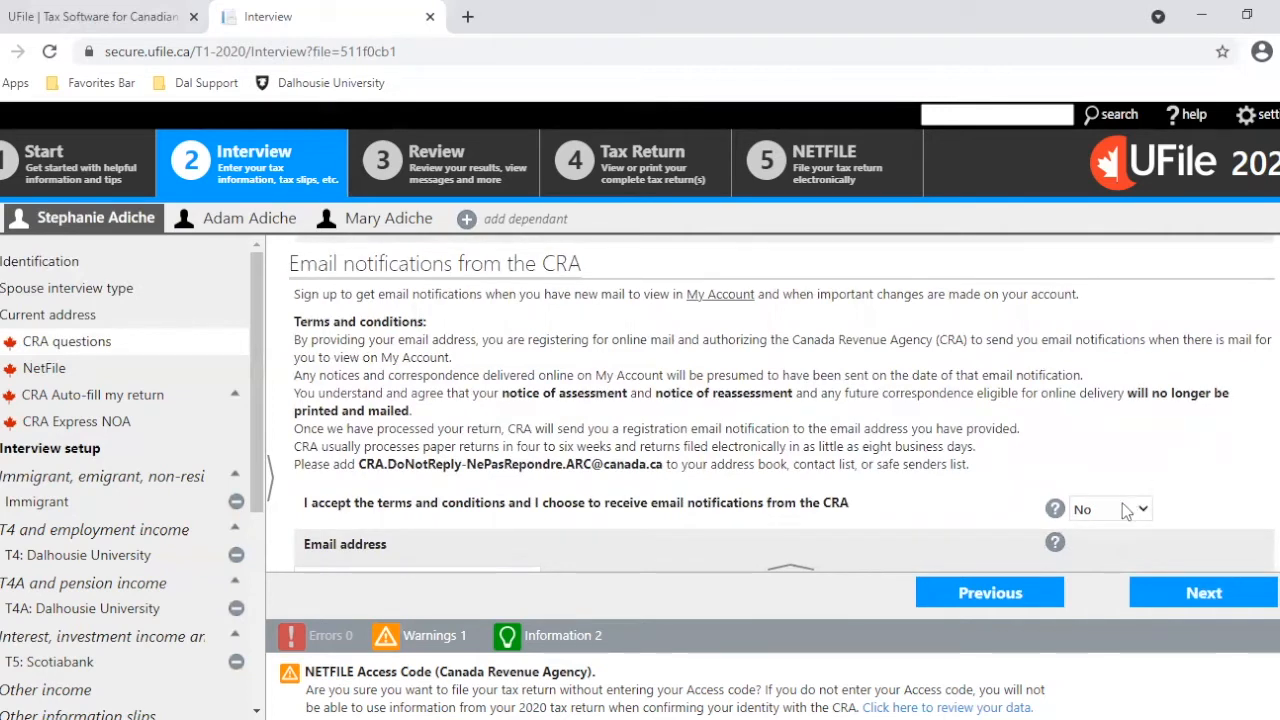
pyautogui.scroll(-2, 1127, 511)
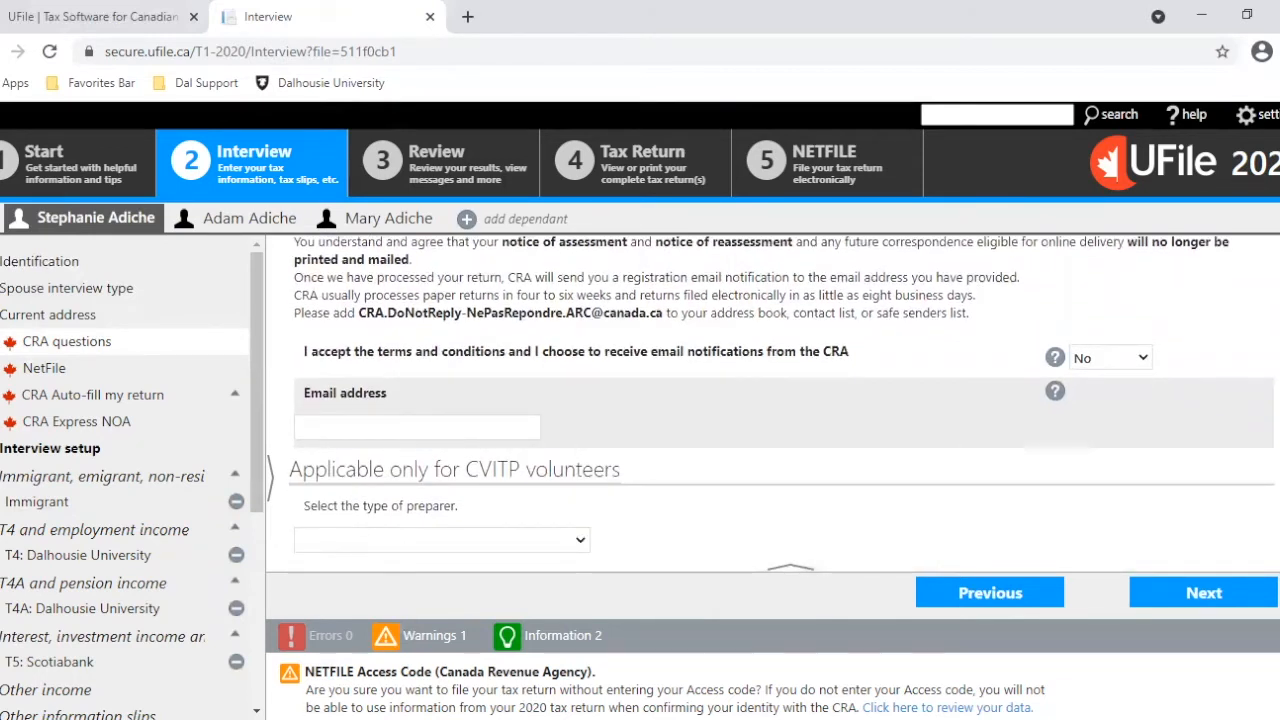
# - Recheck the CRA email notification and CVITP volunteer sections, leave the preparer type blank, and continue to the NetFile page
pyautogui.scroll(2, 780, 440)
pyautogui.scroll(-2, 780, 440)
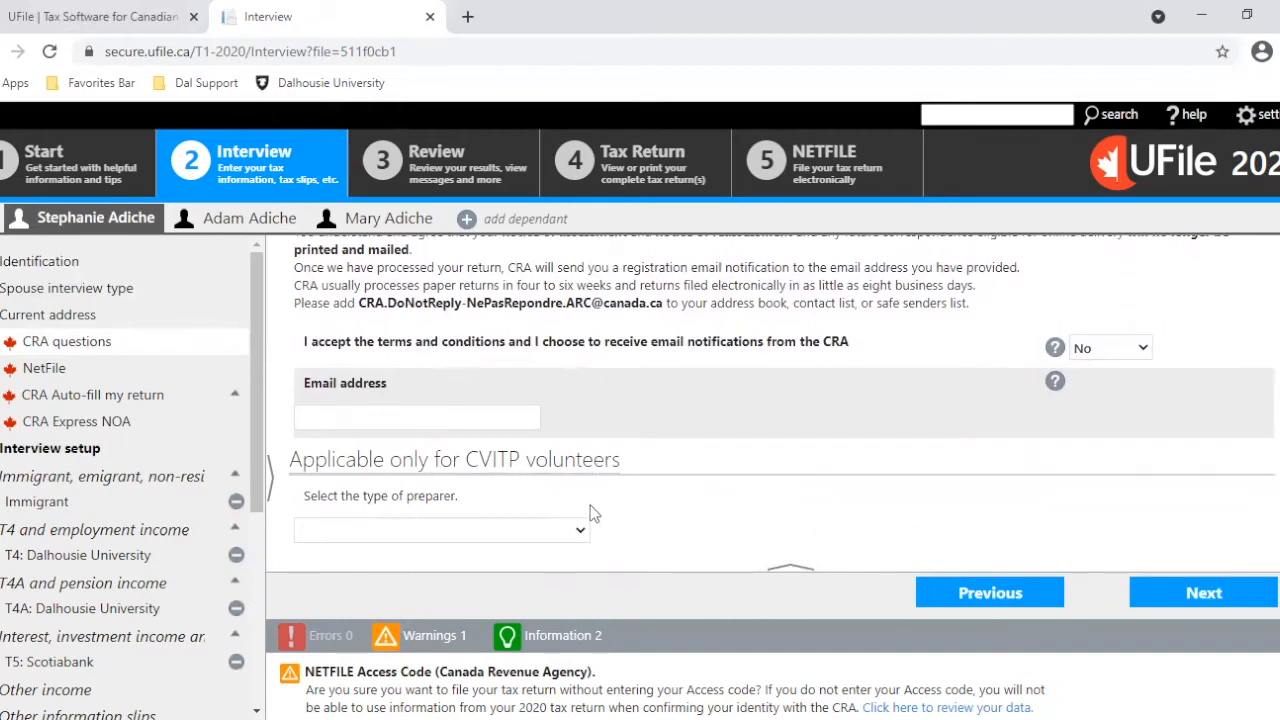
pyautogui.click(1179, 602)
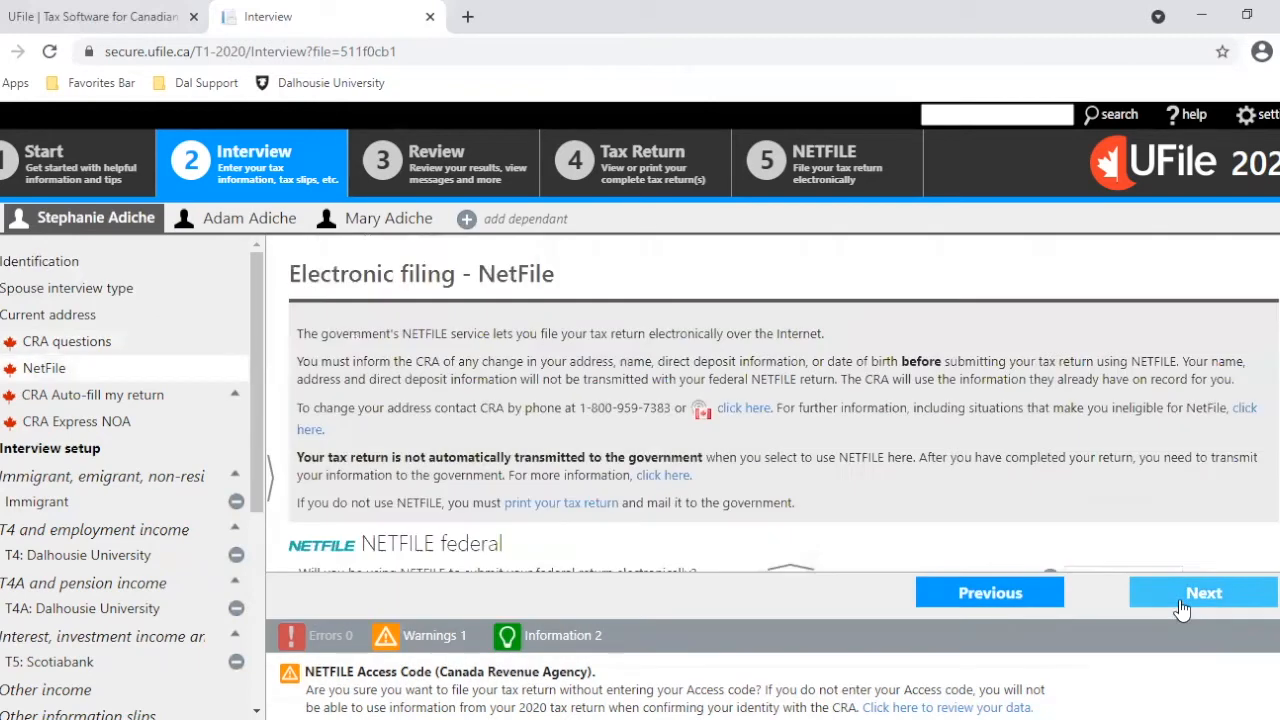
# - Review the NetFile page, including the federal NETFILE choice, the optional access code instructions and the prior-year returns question
pyautogui.scroll(-1, 772, 403)
pyautogui.scroll(1, 772, 403)
pyautogui.scroll(-3, 784, 405)
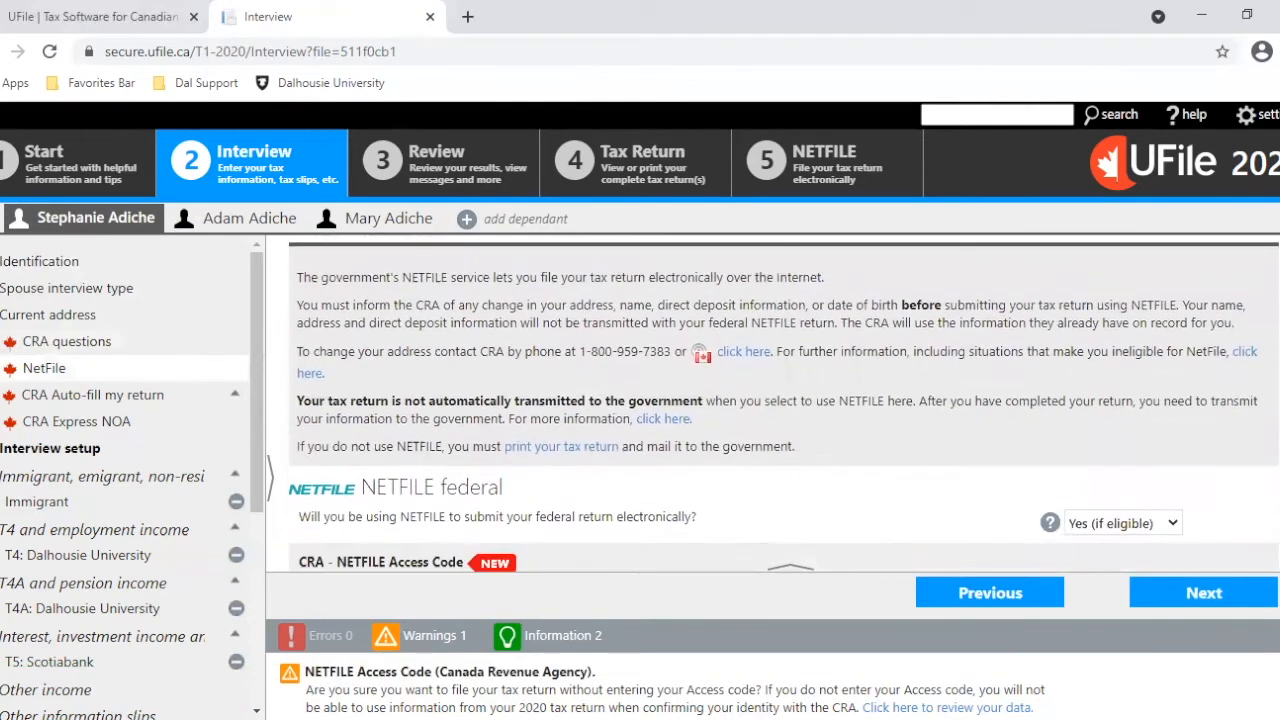
pyautogui.scroll(3, 790, 566)
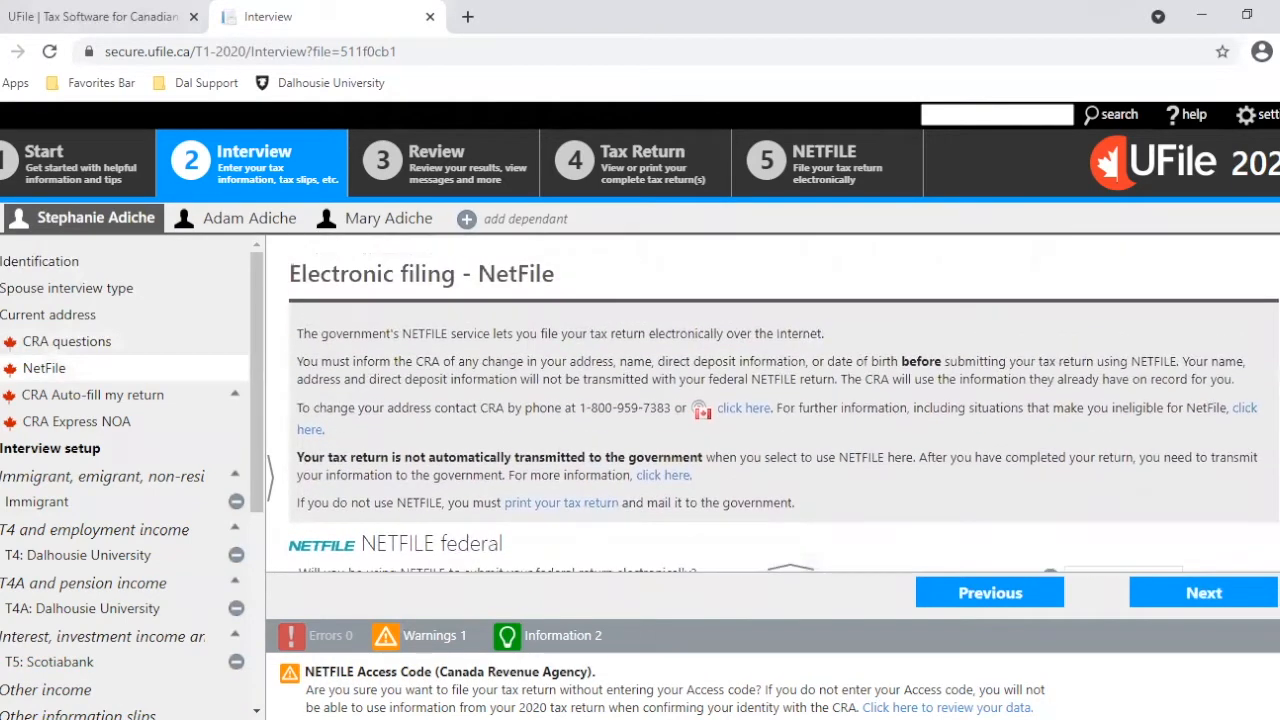
pyautogui.scroll(-3, 790, 566)
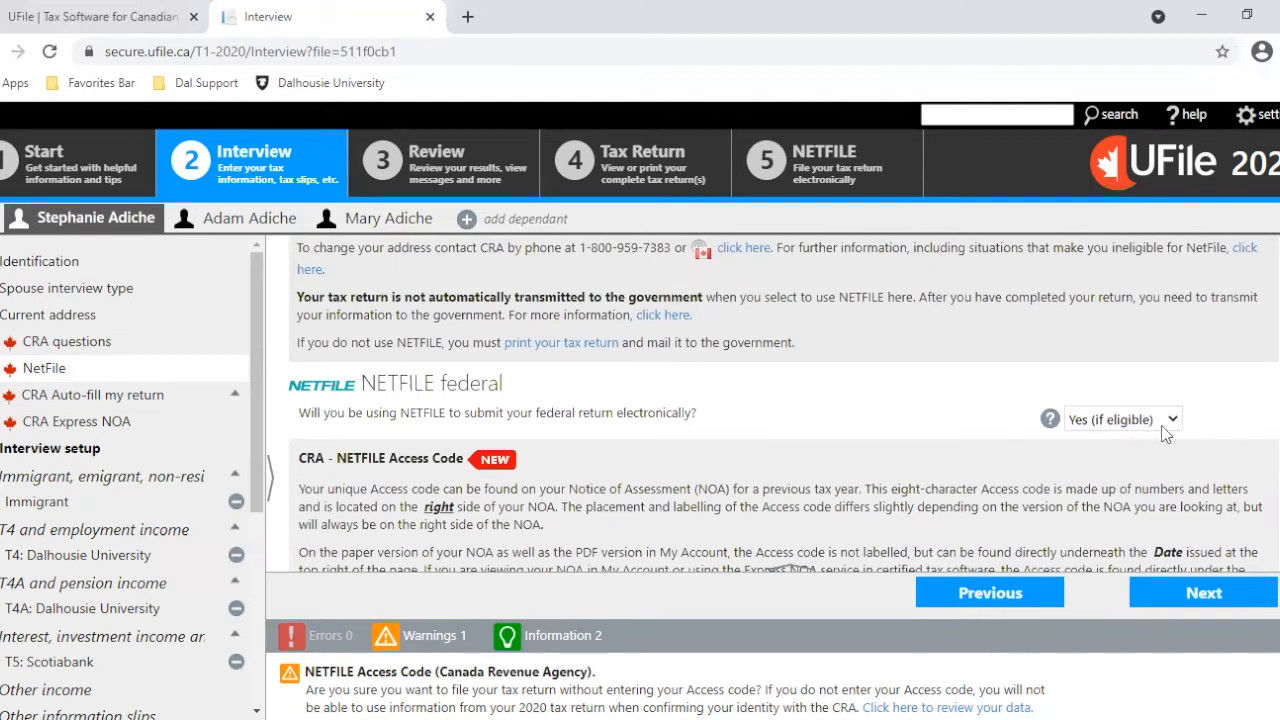
pyautogui.scroll(-3, 783, 405)
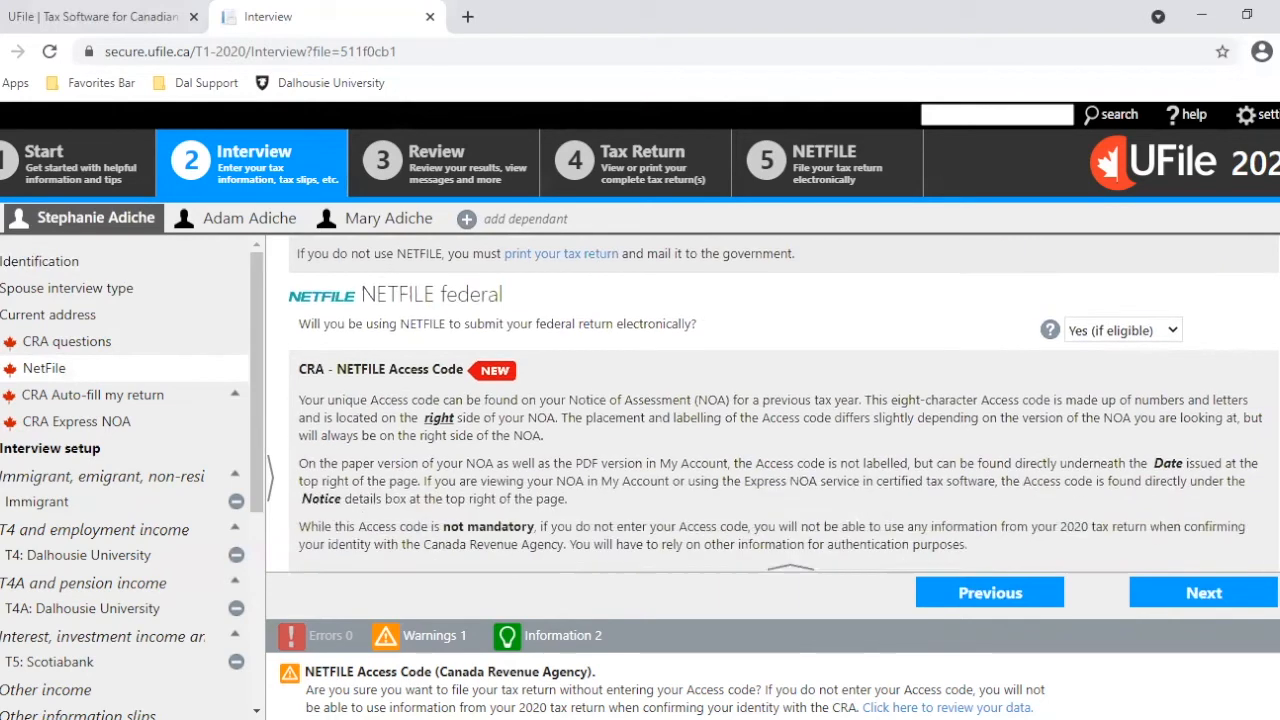
pyautogui.scroll(4, 783, 405)
pyautogui.scroll(-4, 783, 405)
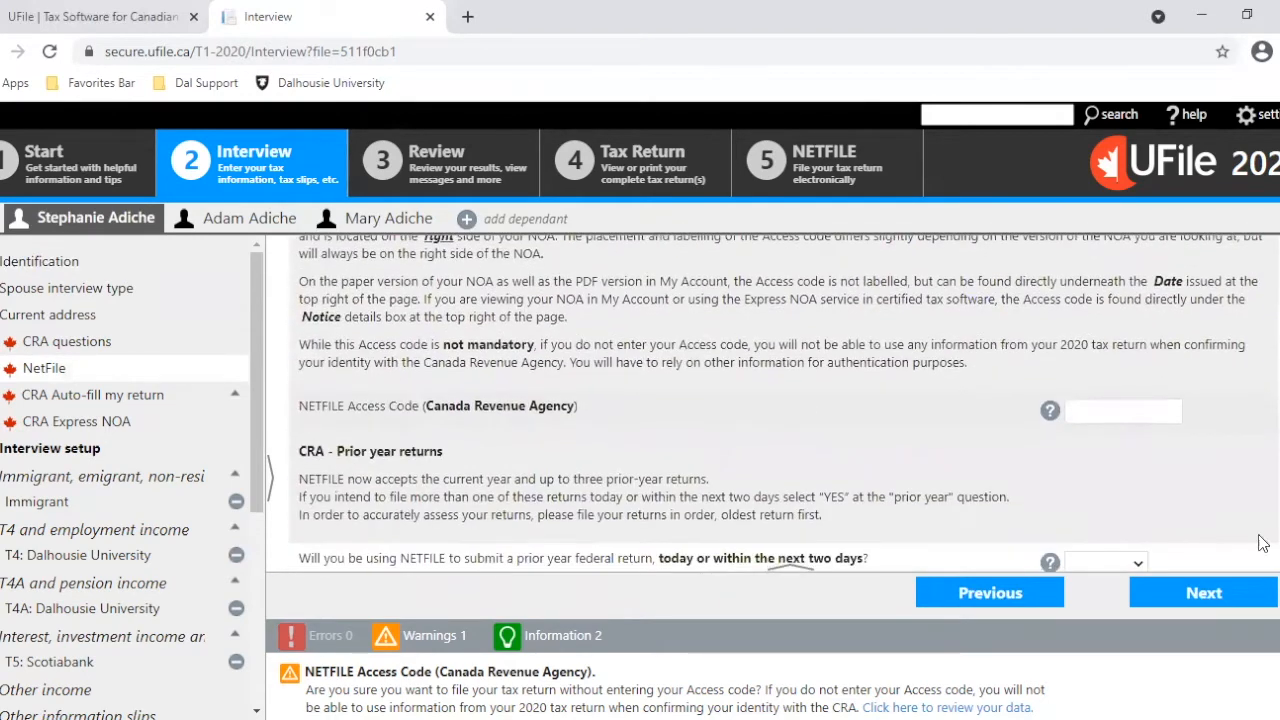
# - Leave the NETFILE access code blank, skip Auto-fill my return and Express NOA, and continue to the interview setup
pyautogui.click(1190, 600)
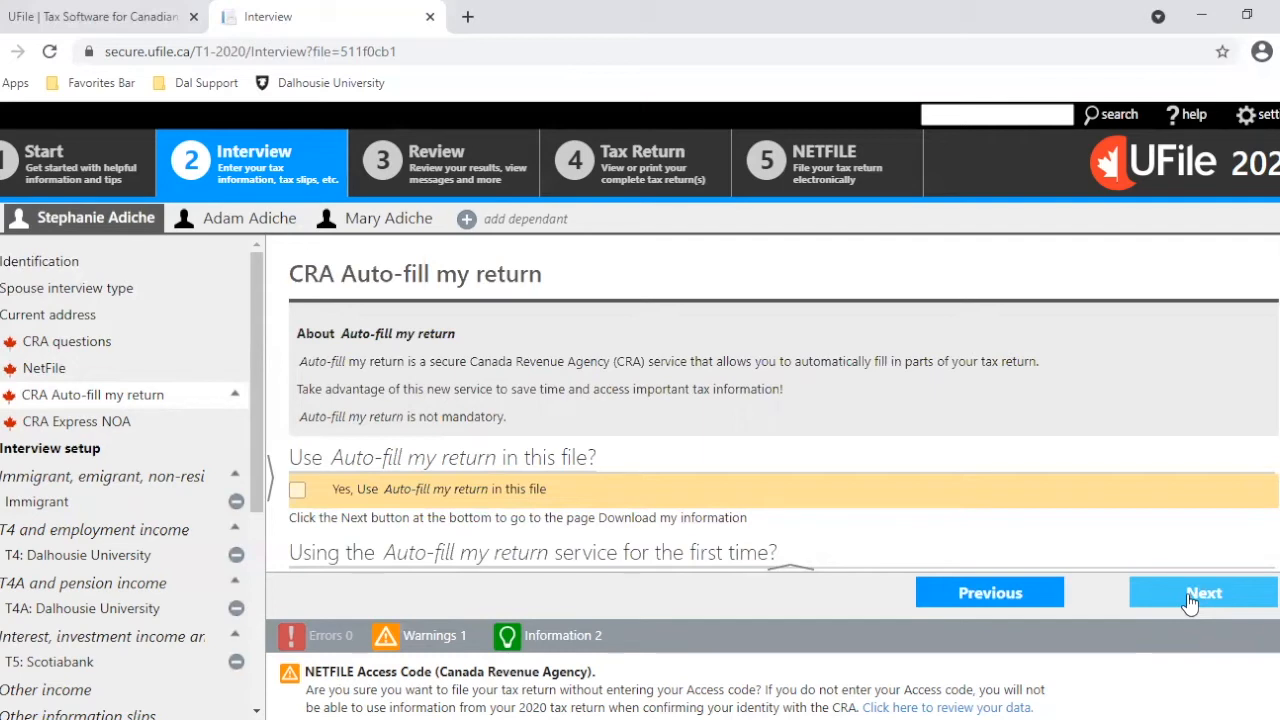
pyautogui.click(1189, 600)
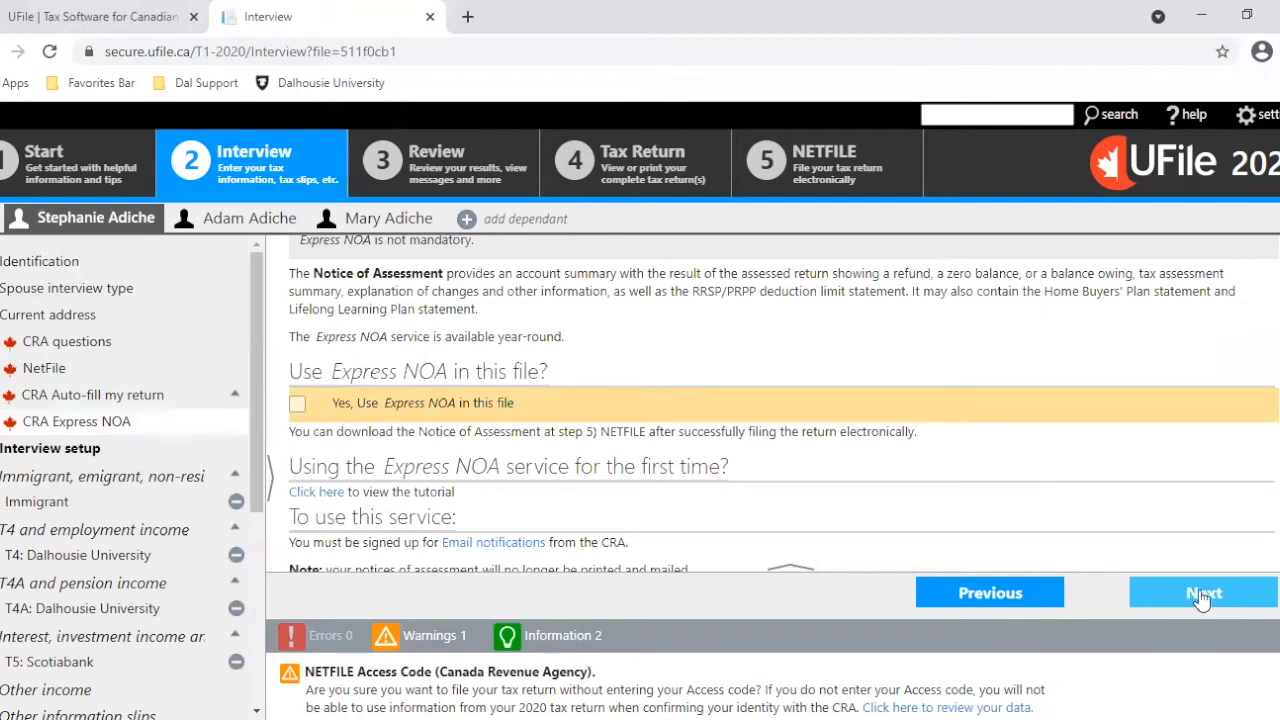
pyautogui.click(1202, 595)
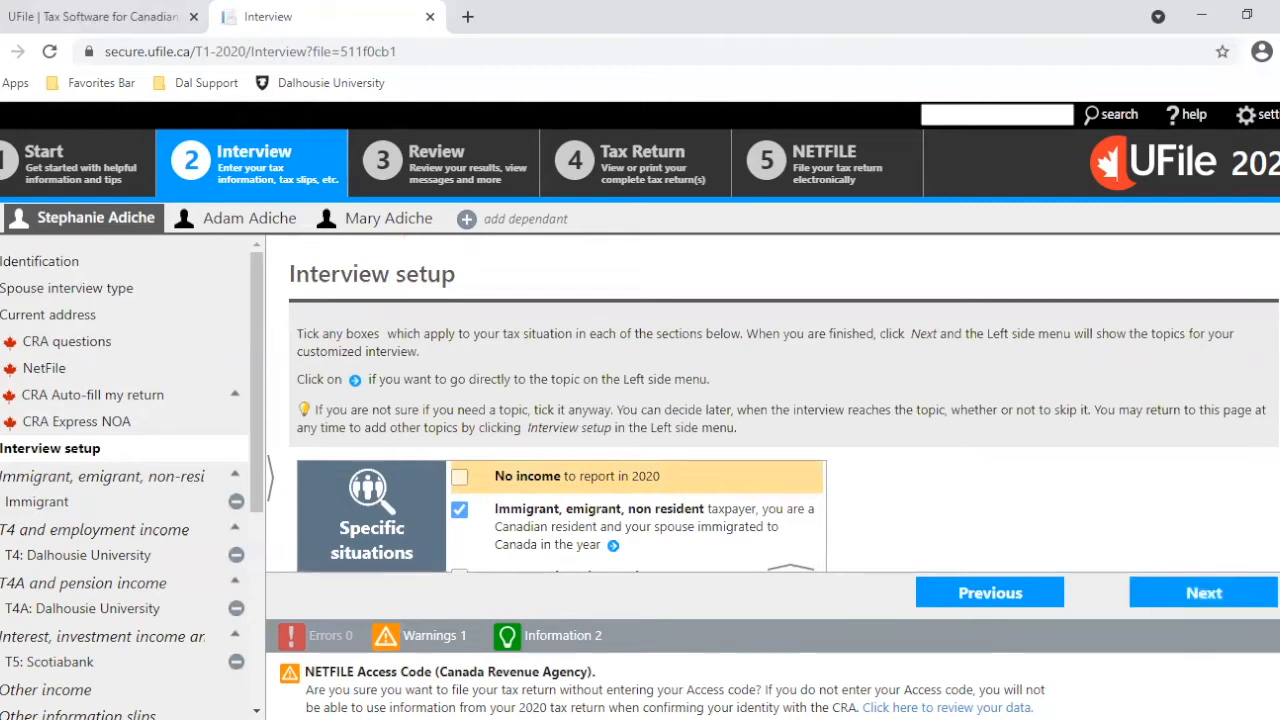
# - Review the interview setup topics for specific situations, employment and other benefits, pension, rental income and investment income
pyautogui.scroll(-2, 784, 412)
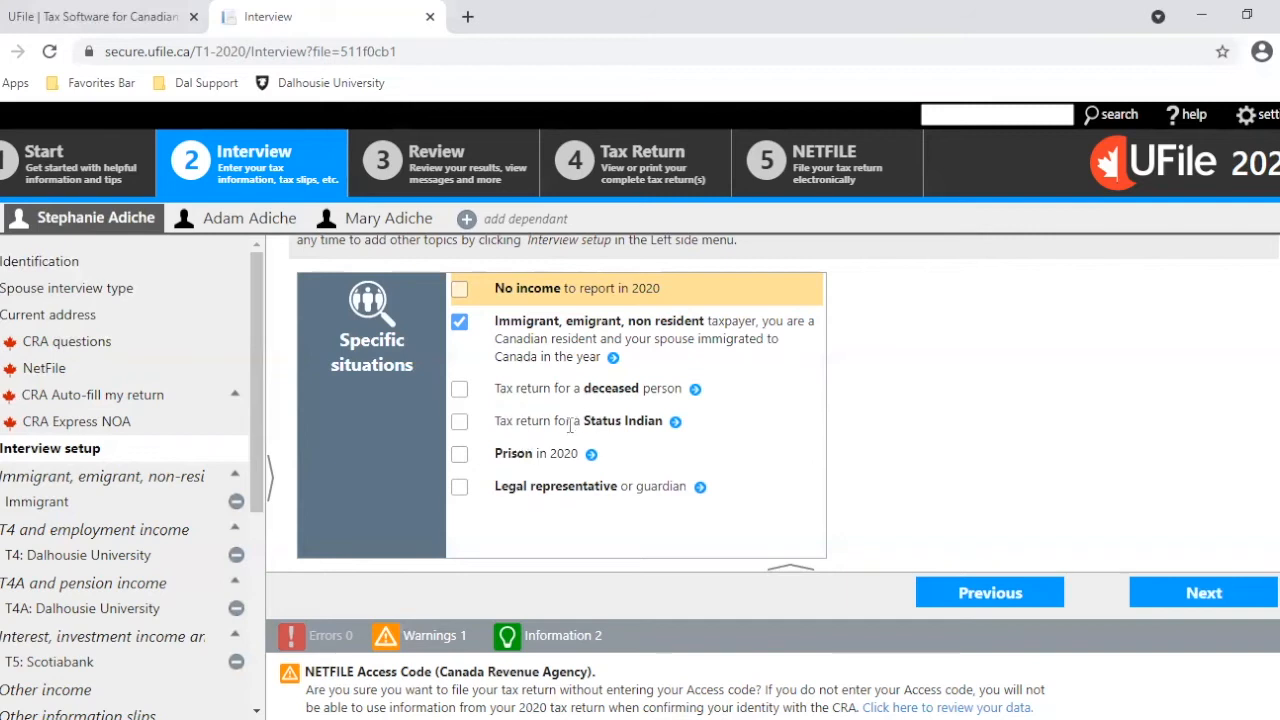
pyautogui.scroll(-1, 780, 545)
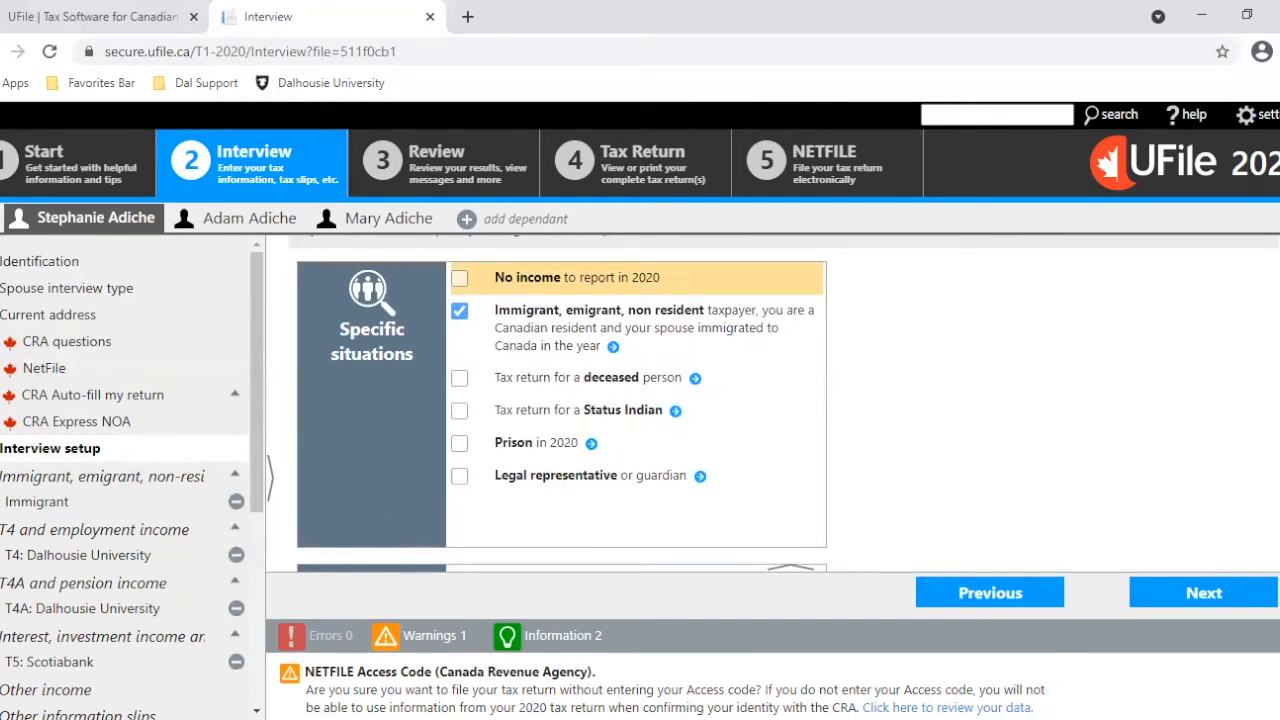
pyautogui.scroll(-3, 562, 403)
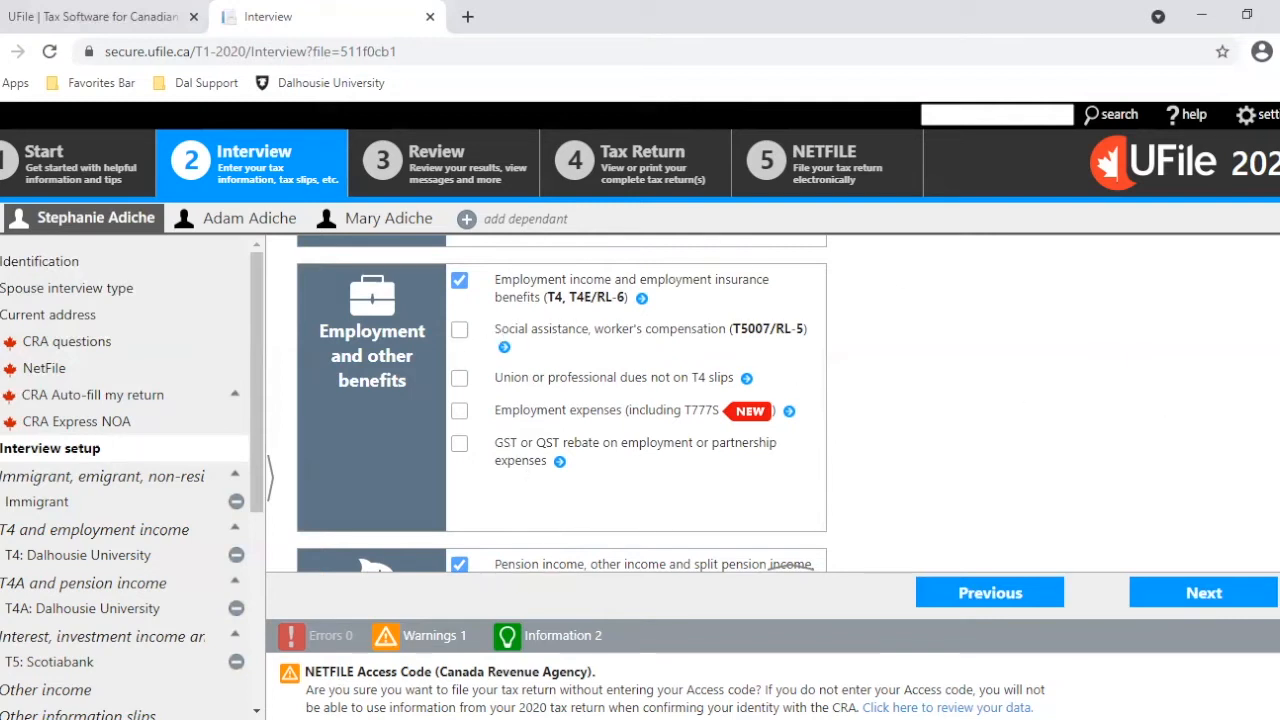
pyautogui.scroll(-3, 561, 402)
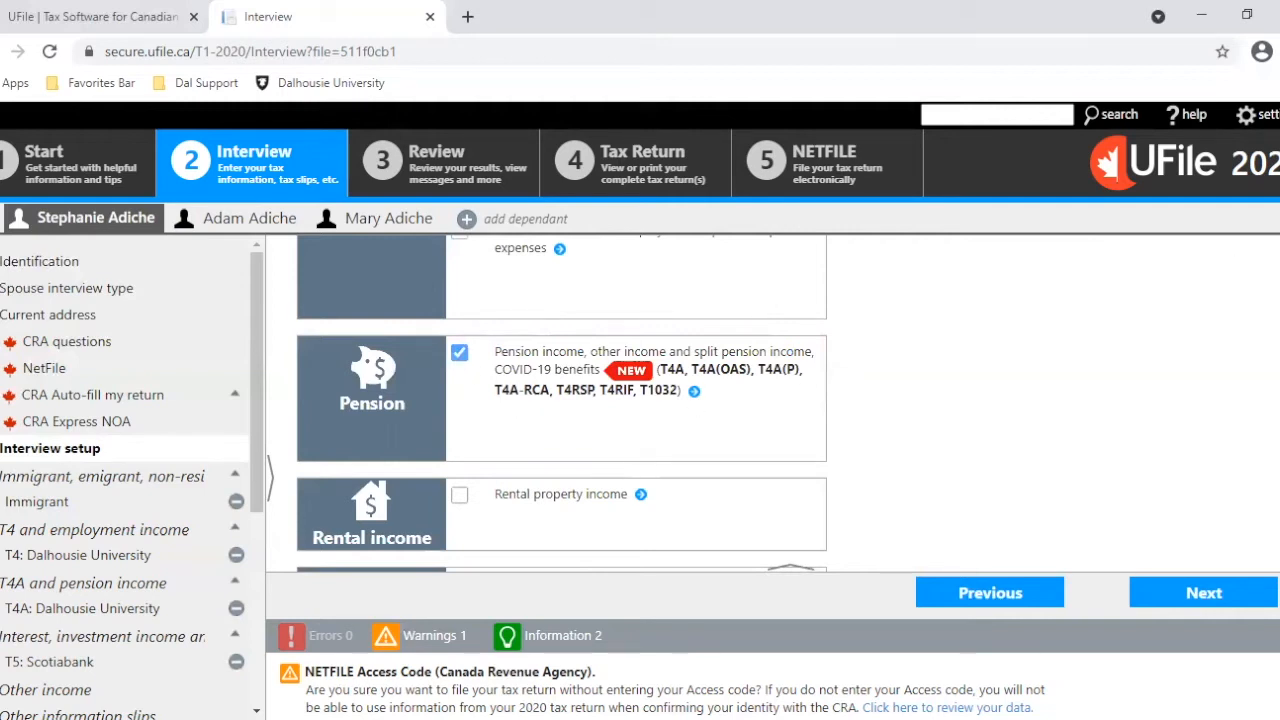
pyautogui.scroll(-2, 562, 403)
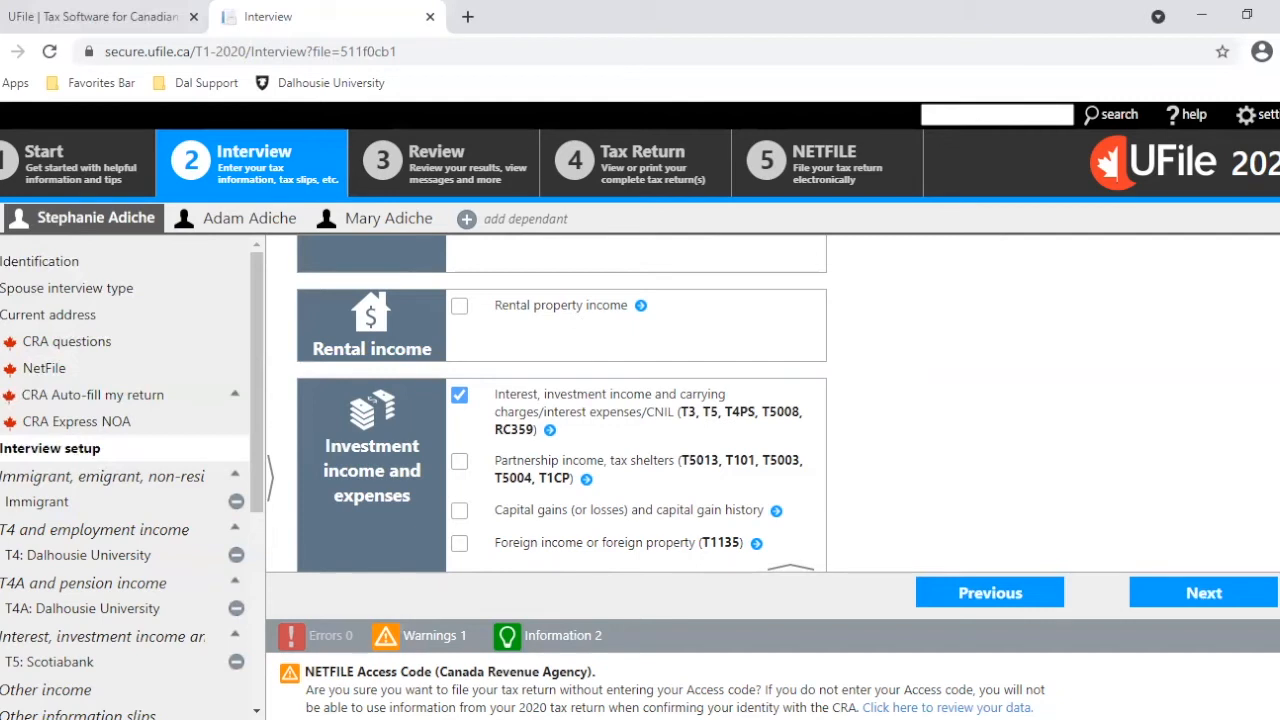
pyautogui.scroll(1, 561, 405)
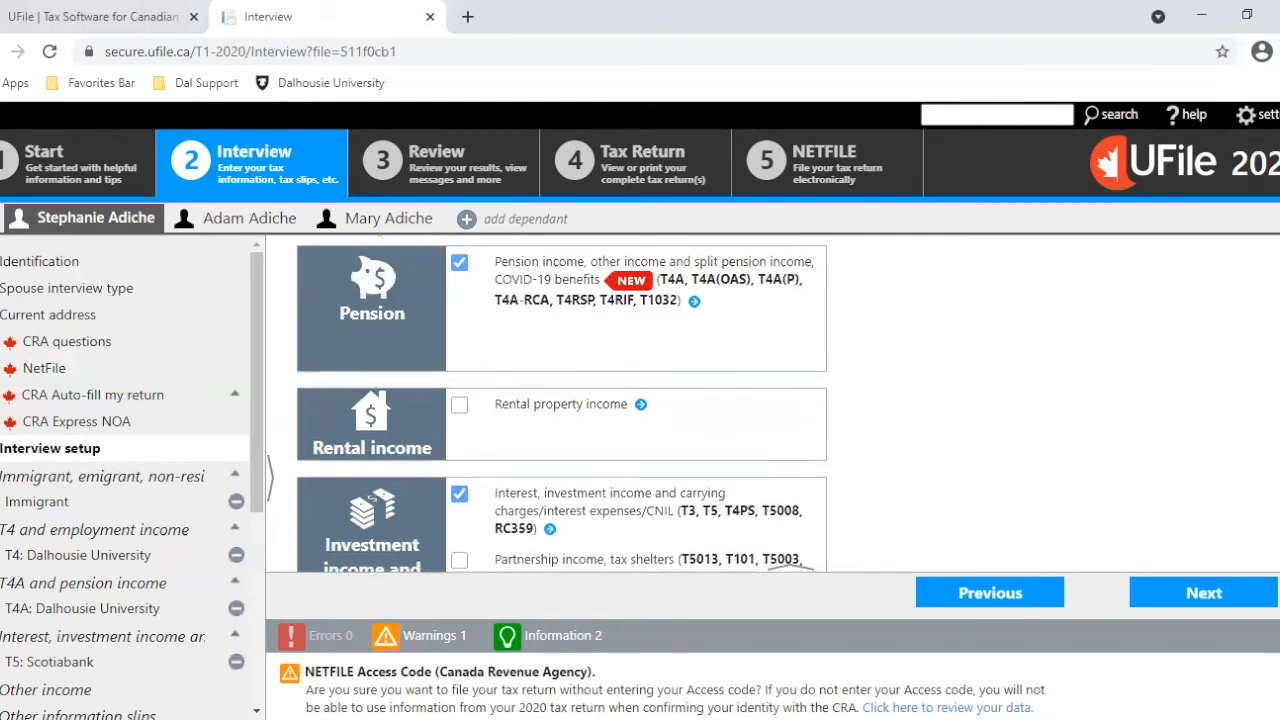
# - Look at the Rental property income topic page and return to the pension and rental sections of the interview setup
pyautogui.click(640, 405)
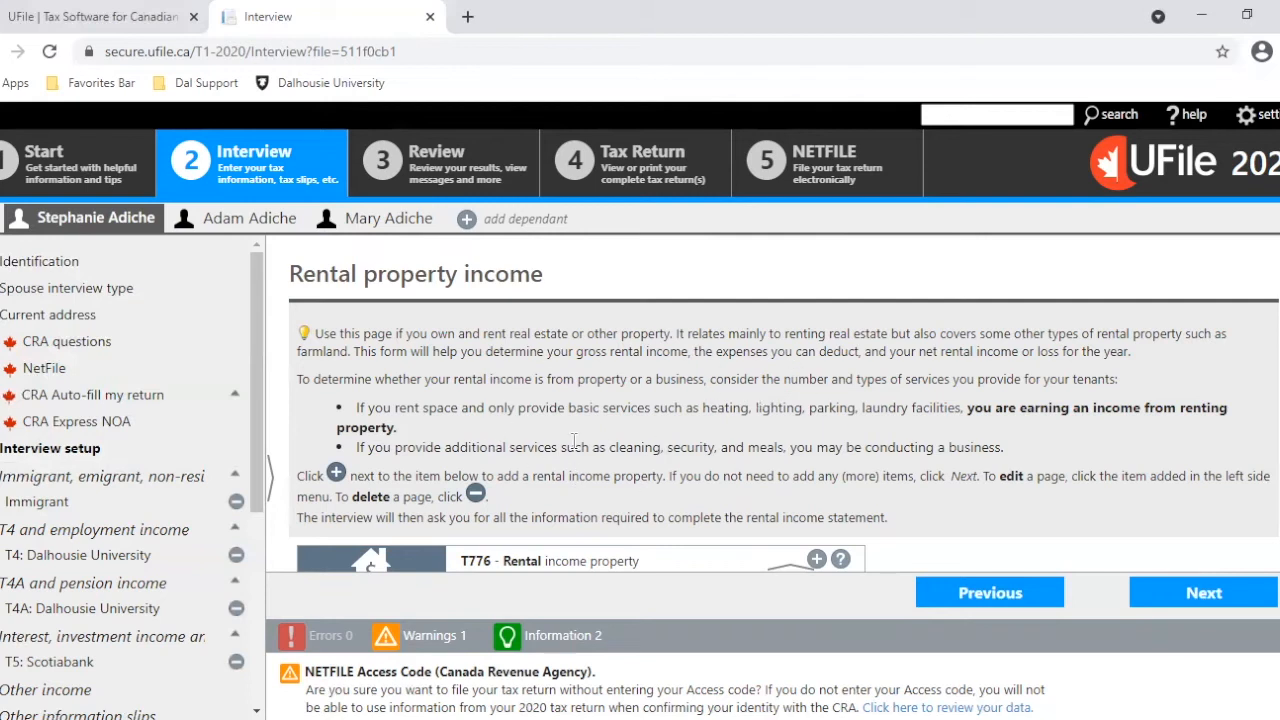
pyautogui.click(79, 452)
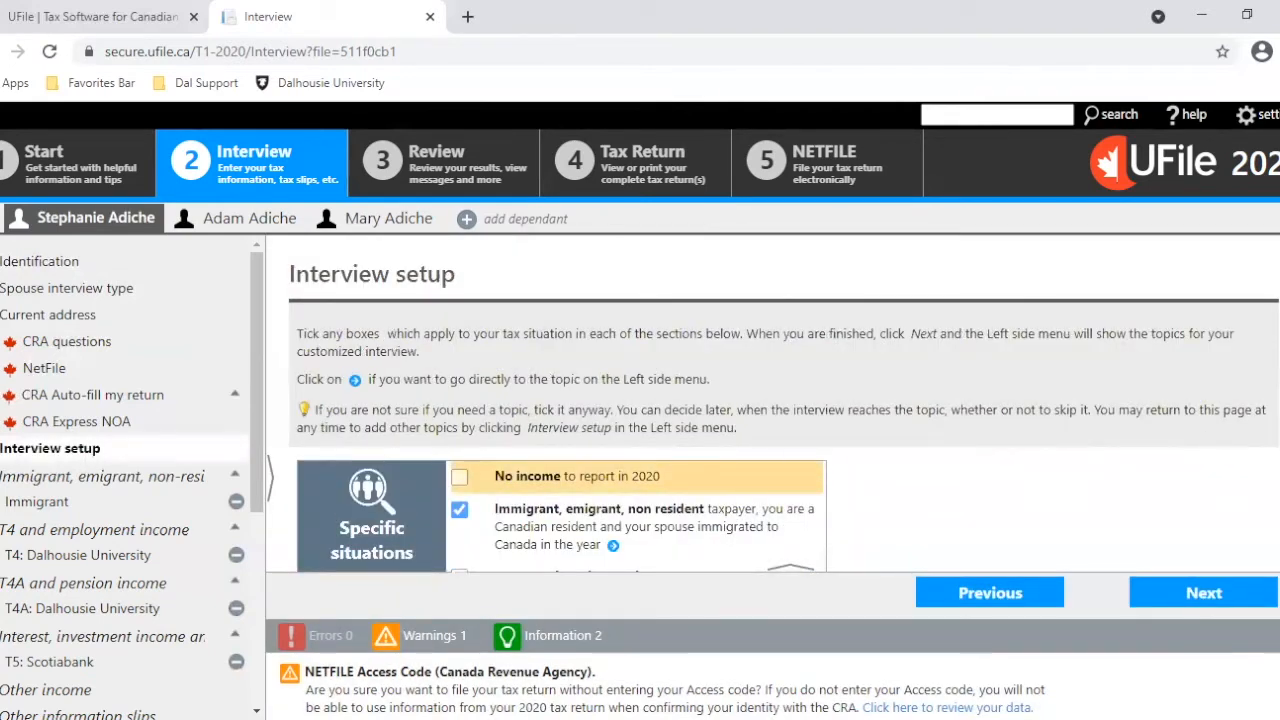
pyautogui.scroll(-3, 640, 400)
pyautogui.scroll(-6, 560, 400)
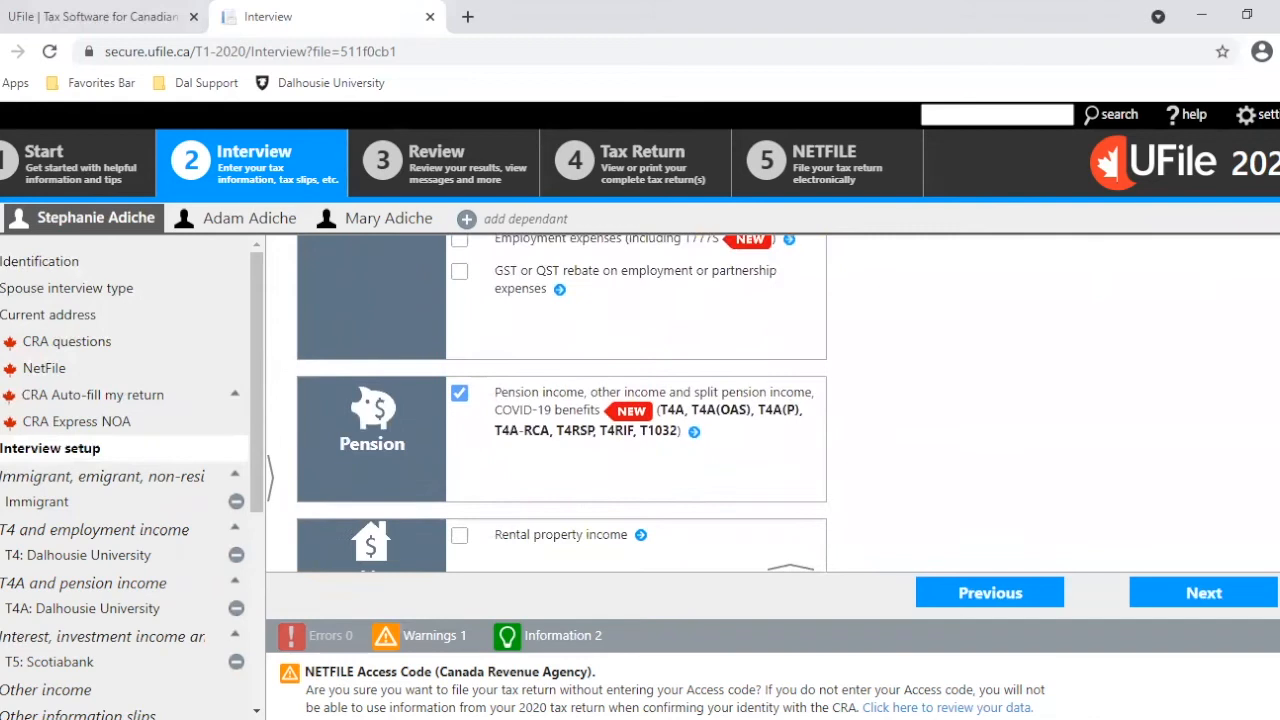
# - Review the interview setup topics for investments, self-employment, student amounts, common tax deductions, and parents and children
pyautogui.scroll(-1, 562, 402)
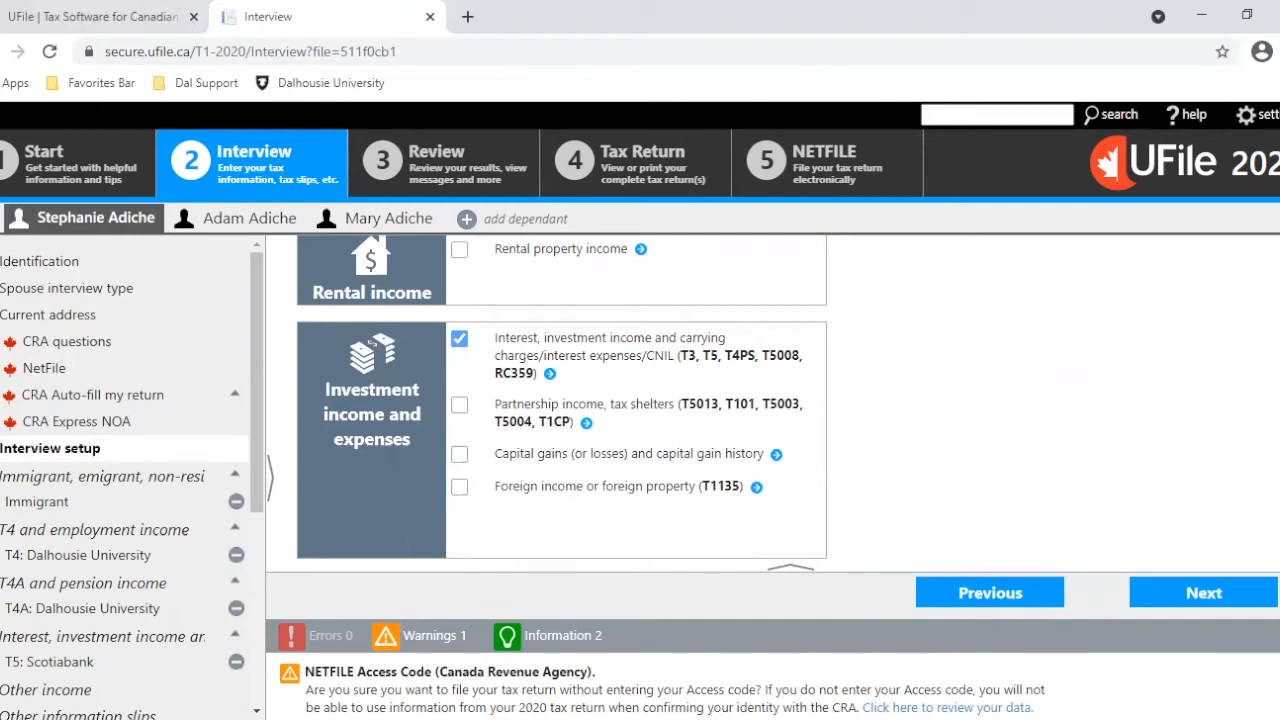
pyautogui.scroll(-3, 562, 400)
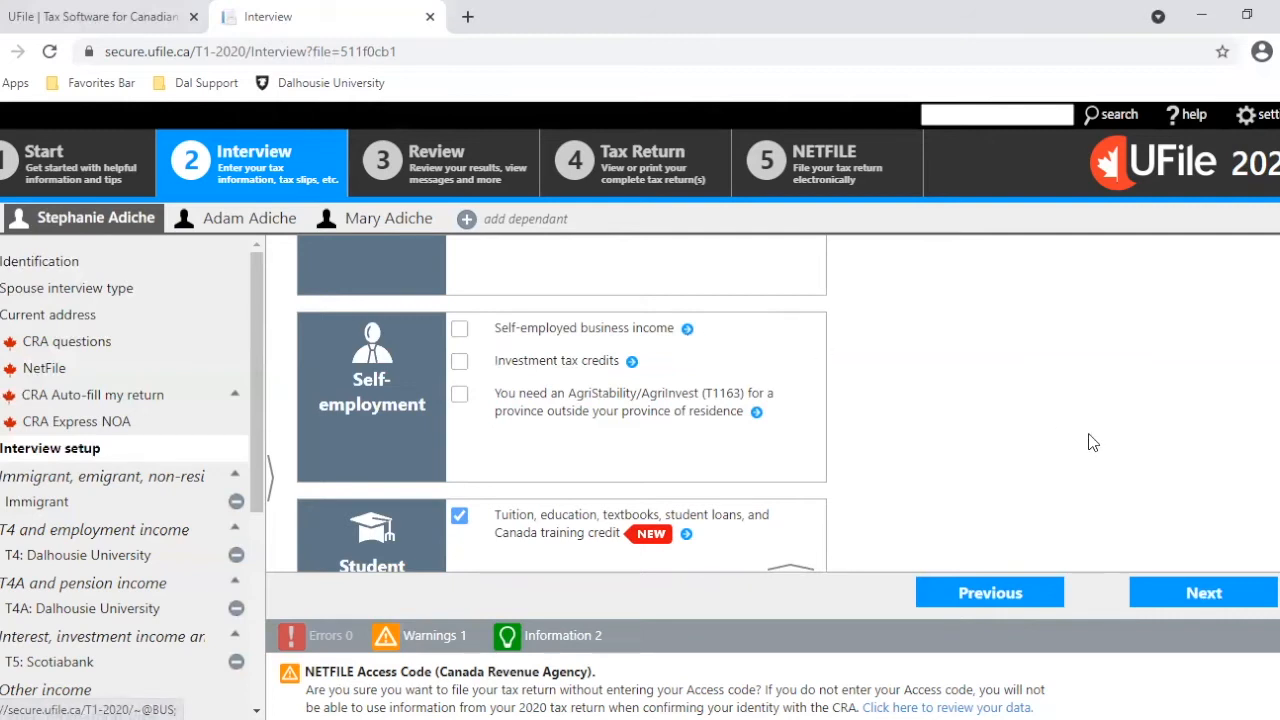
pyautogui.scroll(-1, 772, 404)
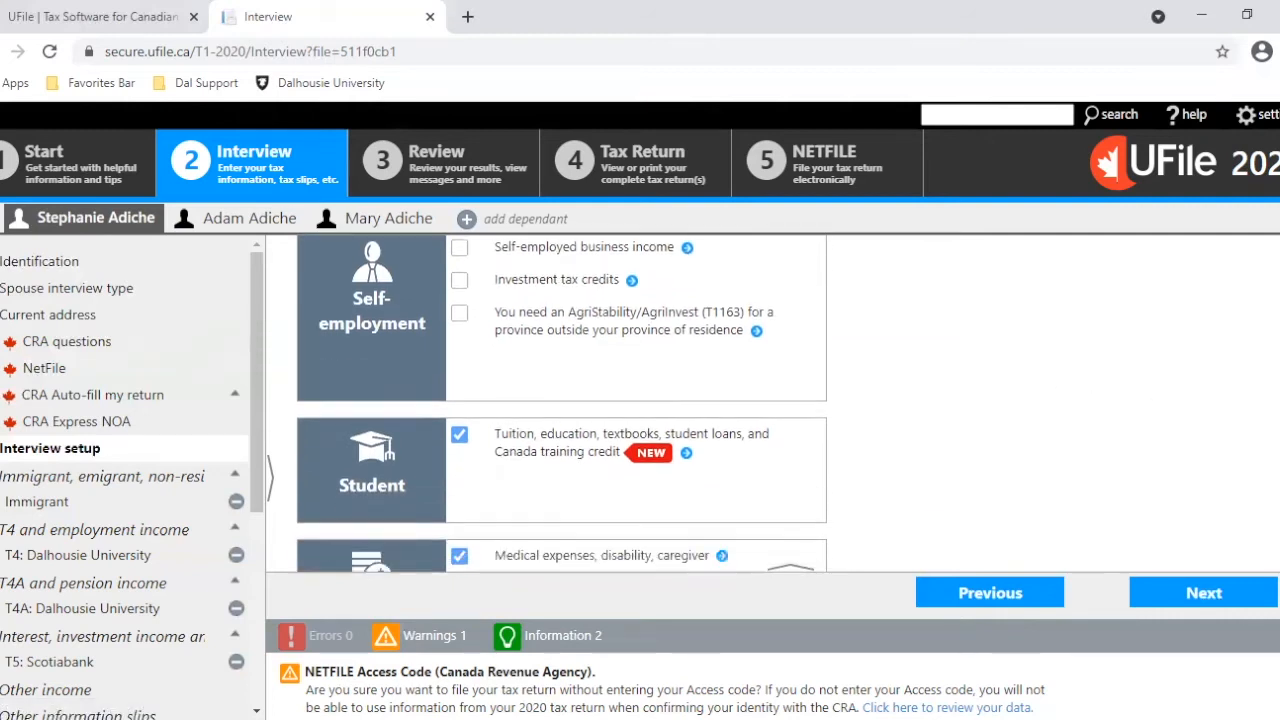
pyautogui.scroll(1, 772, 404)
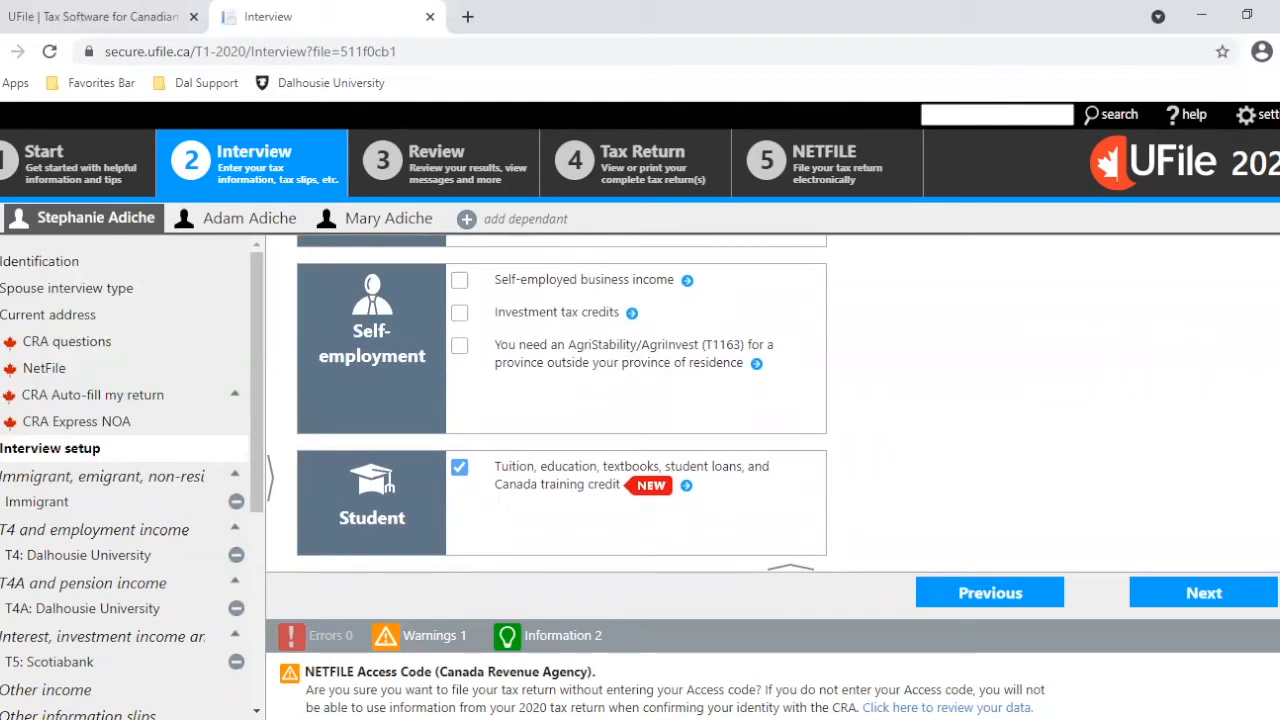
pyautogui.scroll(15, 772, 400)
pyautogui.scroll(-5, 562, 405)
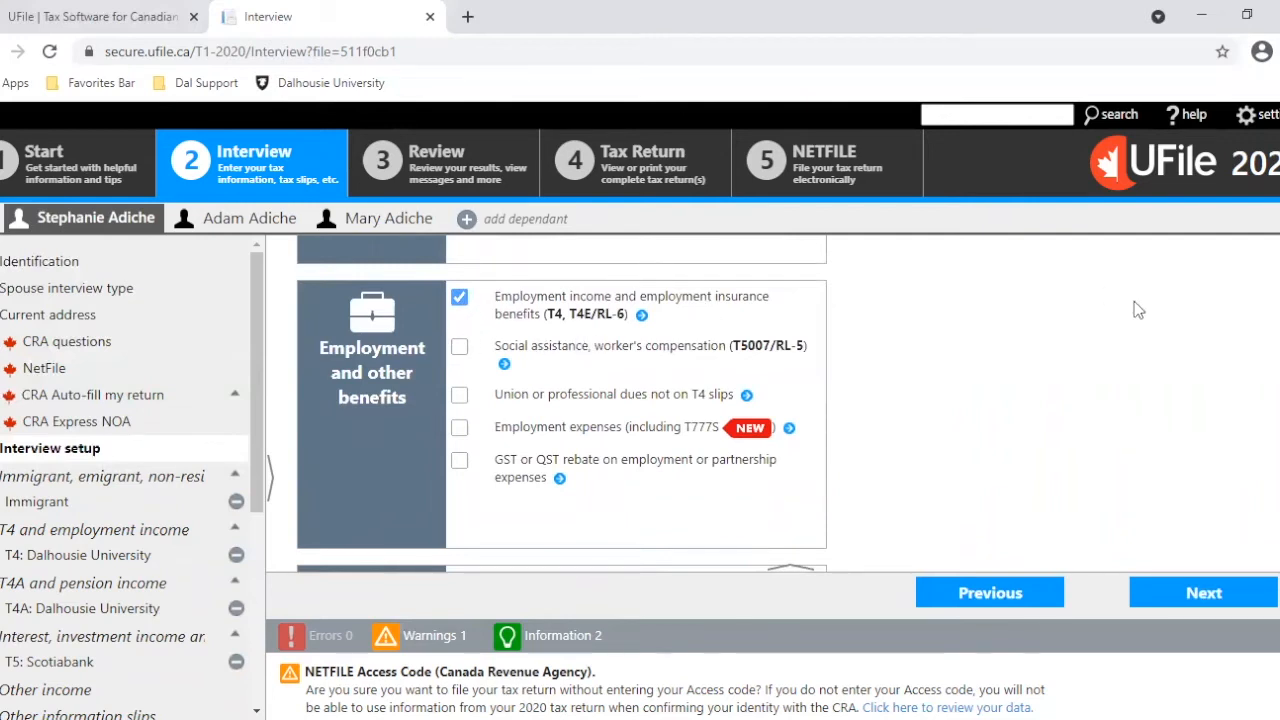
pyautogui.scroll(-6, 562, 403)
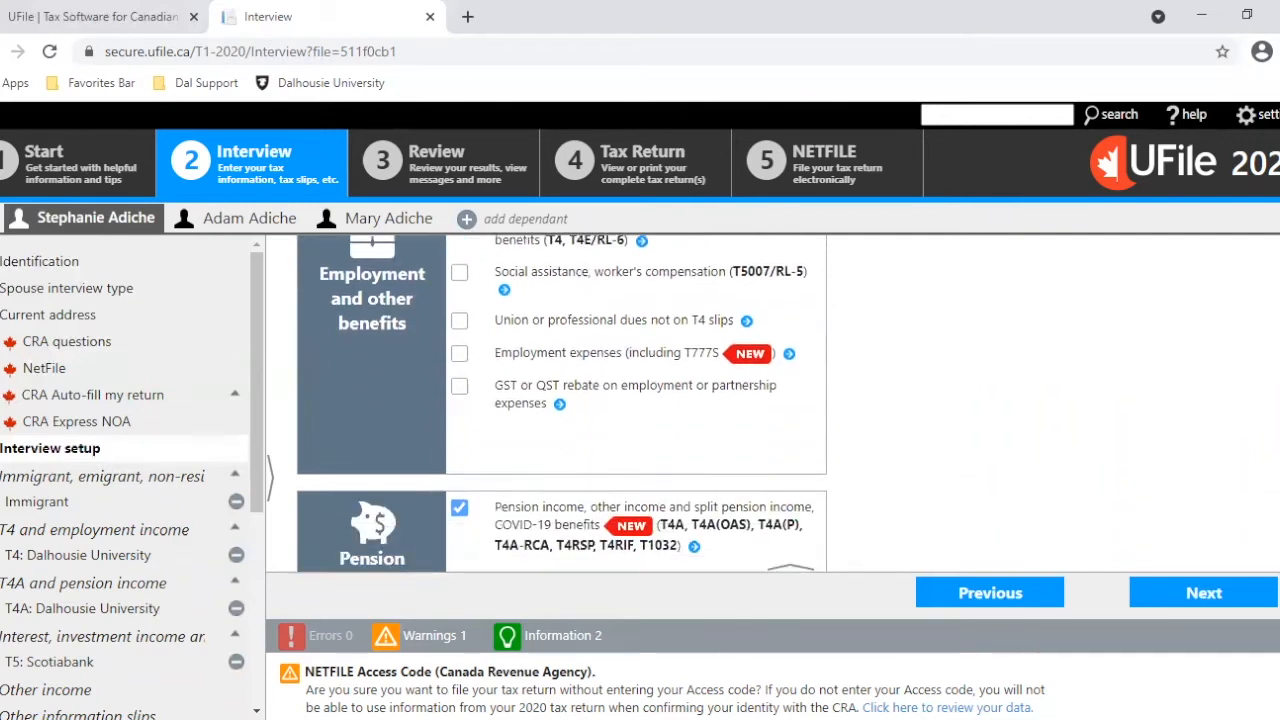
pyautogui.scroll(-2, 562, 403)
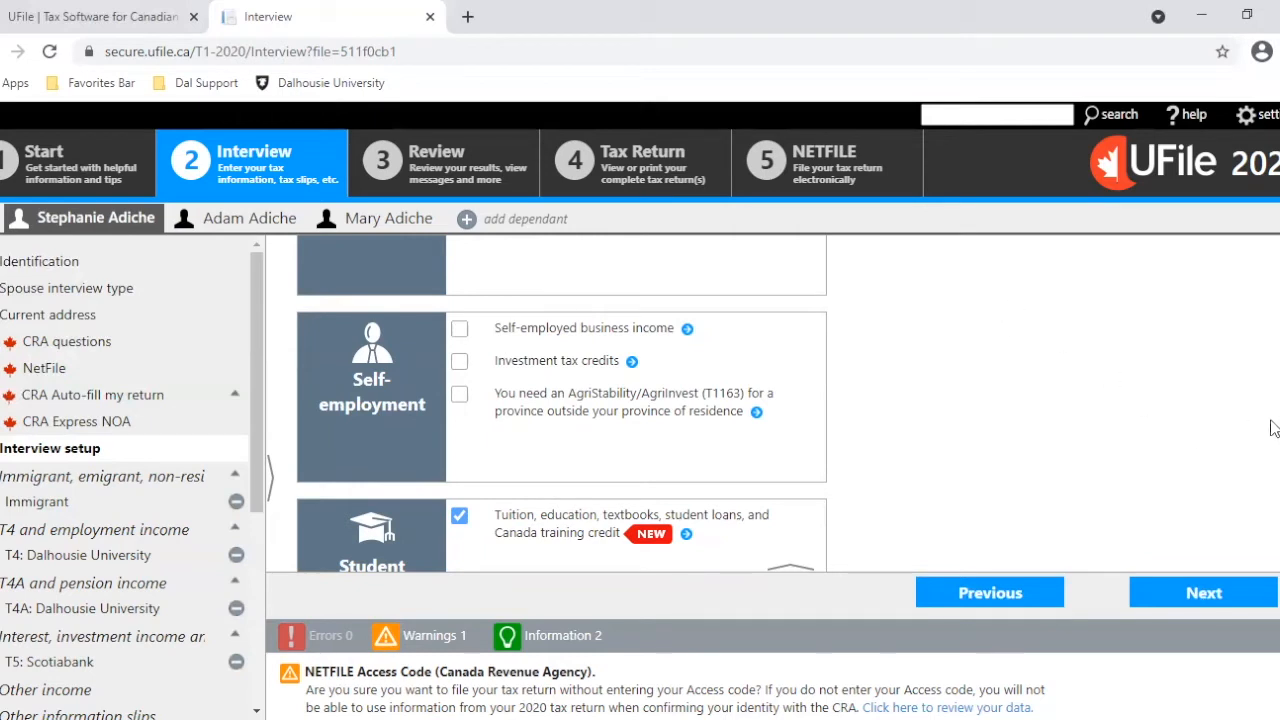
pyautogui.scroll(-2, 562, 405)
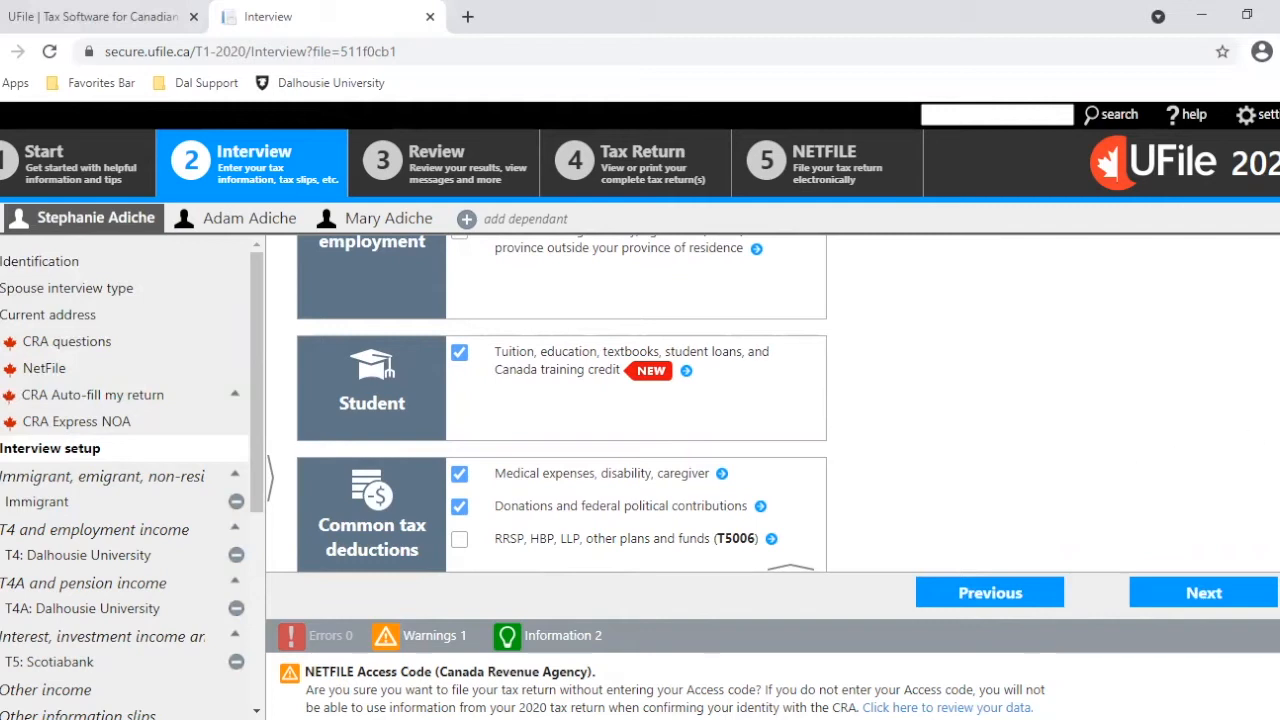
pyautogui.scroll(-2, 561, 404)
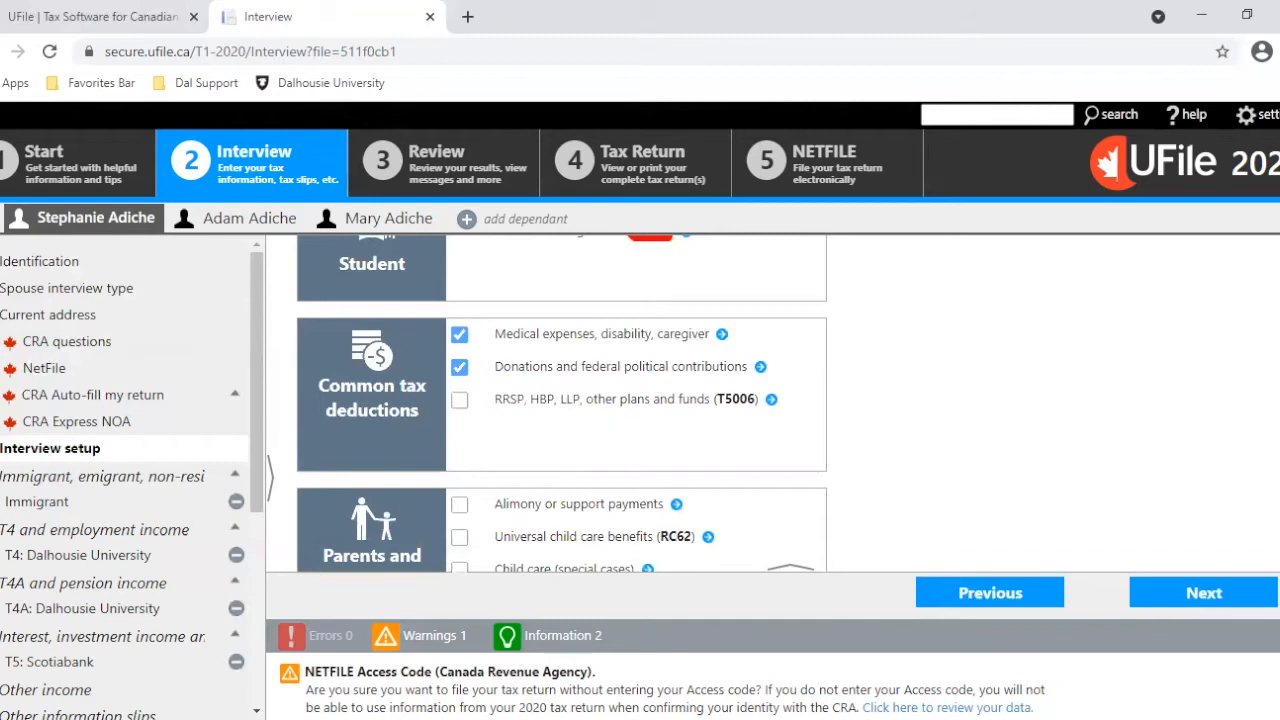
pyautogui.scroll(-2, 560, 400)
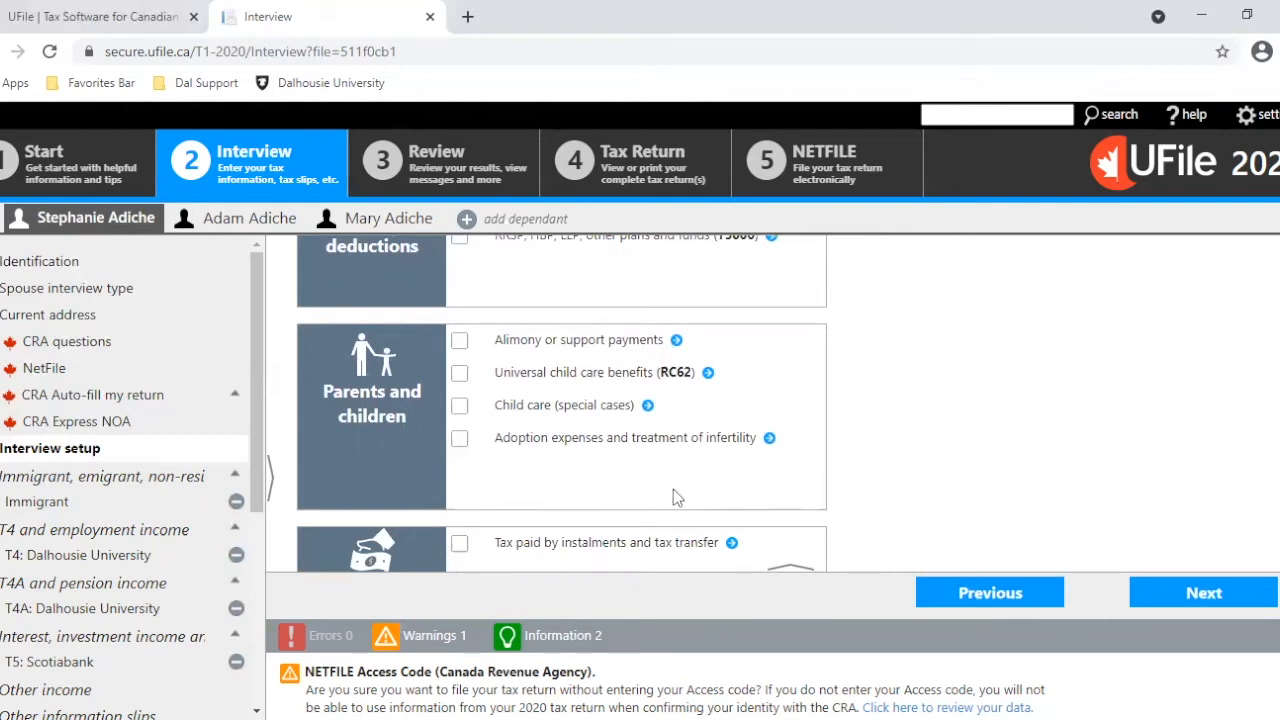
# - Look at the Child care deduction (special cases) page and return to the interview setup topics
pyautogui.click(648, 408)
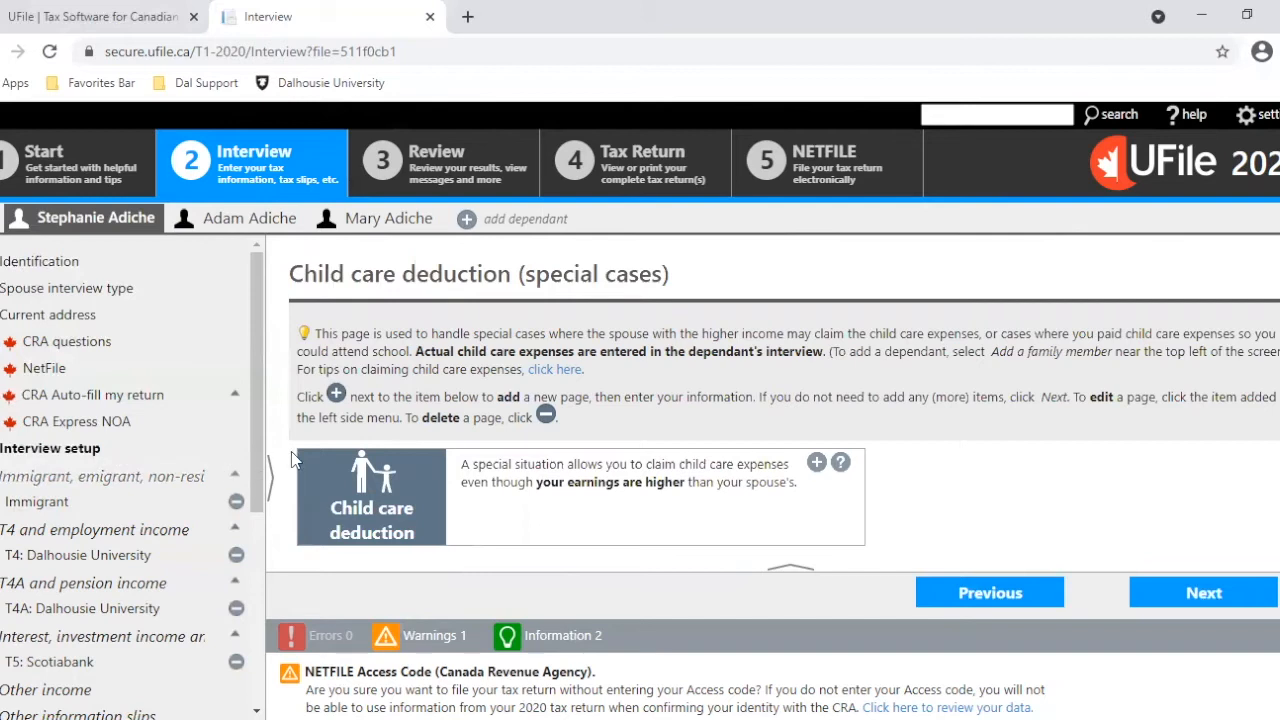
pyautogui.doubleClick(80, 449)
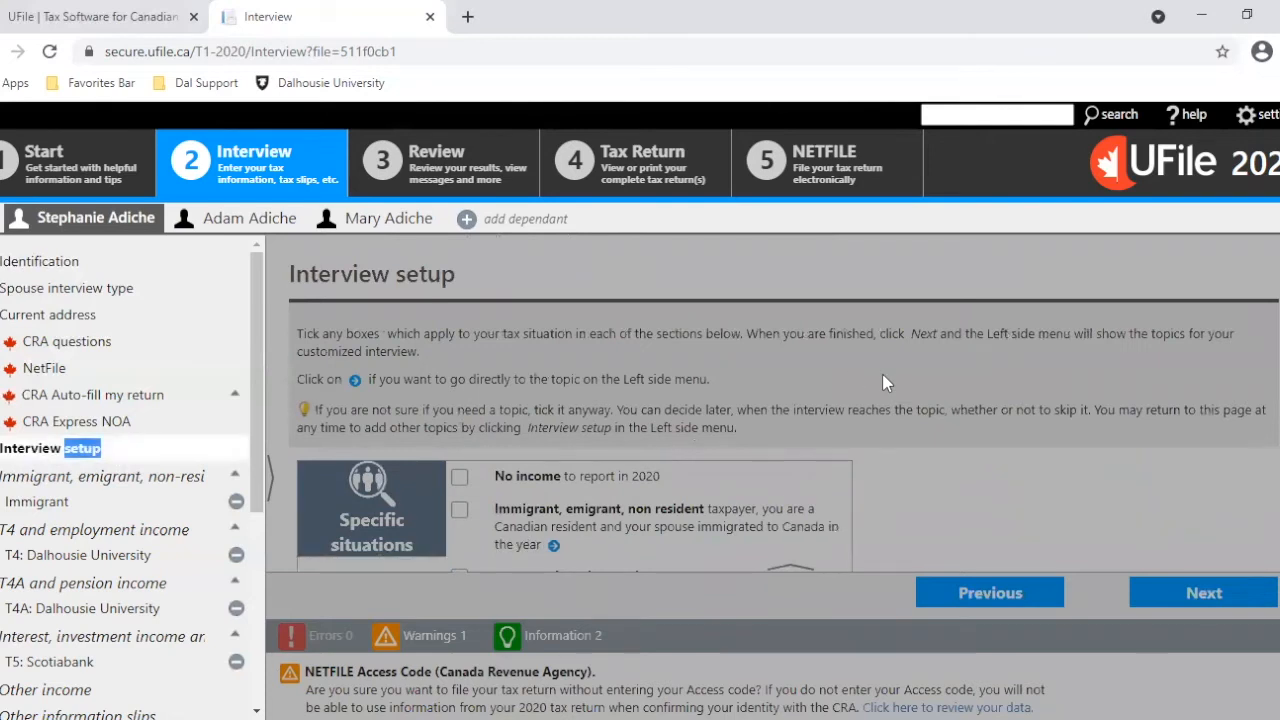
pyautogui.scroll(-3, 1053, 484)
pyautogui.scroll(-10, 1053, 484)
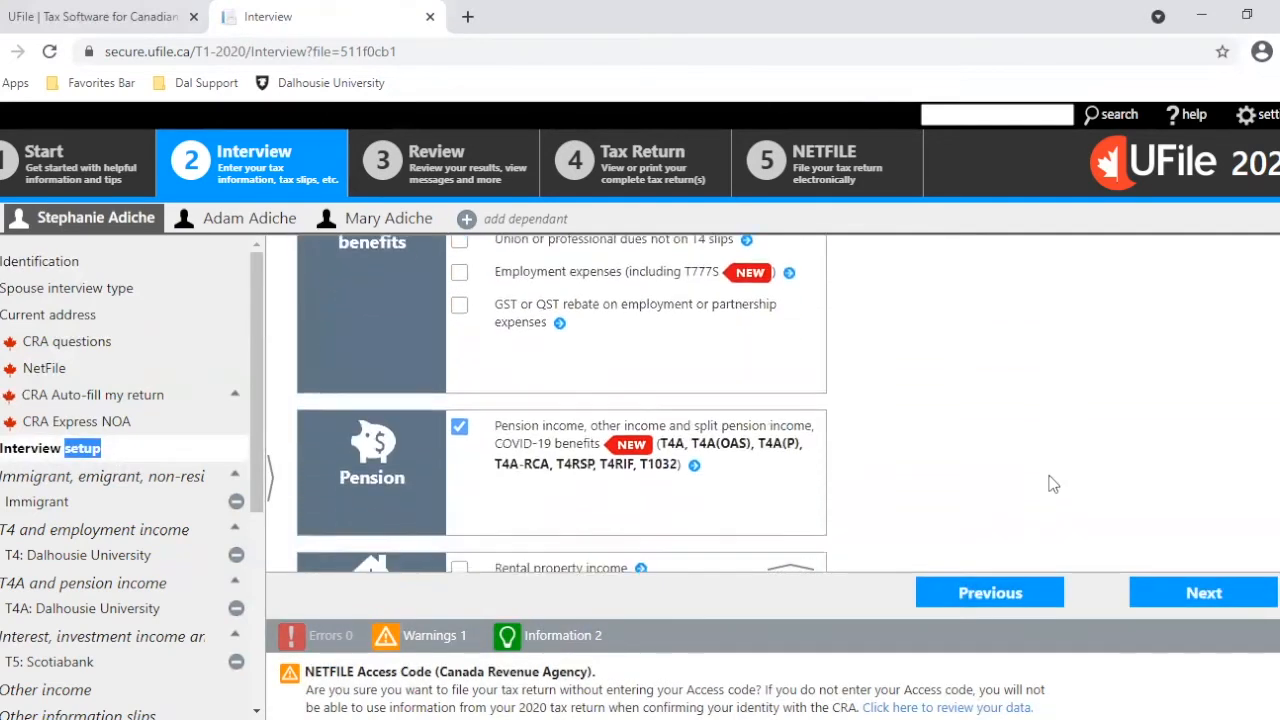
# - Review the remaining interview setup topics for instalments and tax transfer, moving expenses, repaid amounts, other deductions and adjustment requests
pyautogui.scroll(-3, 1053, 484)
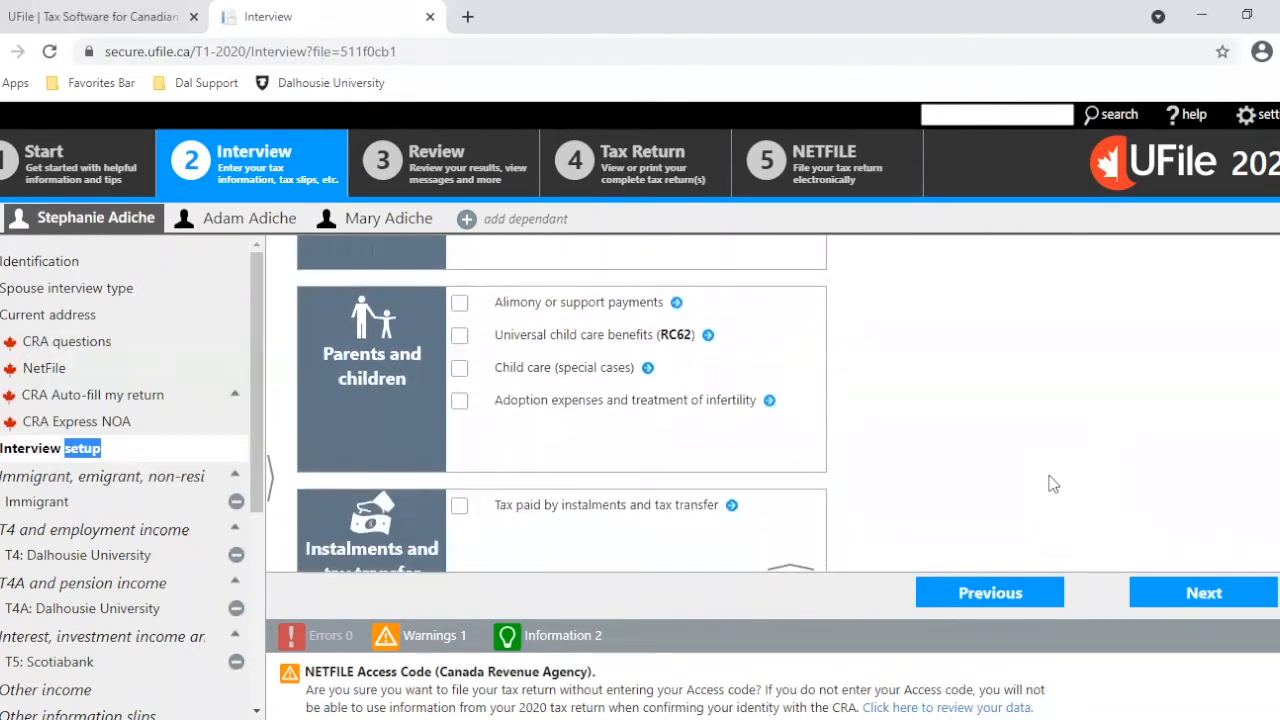
pyautogui.scroll(-2, 1050, 427)
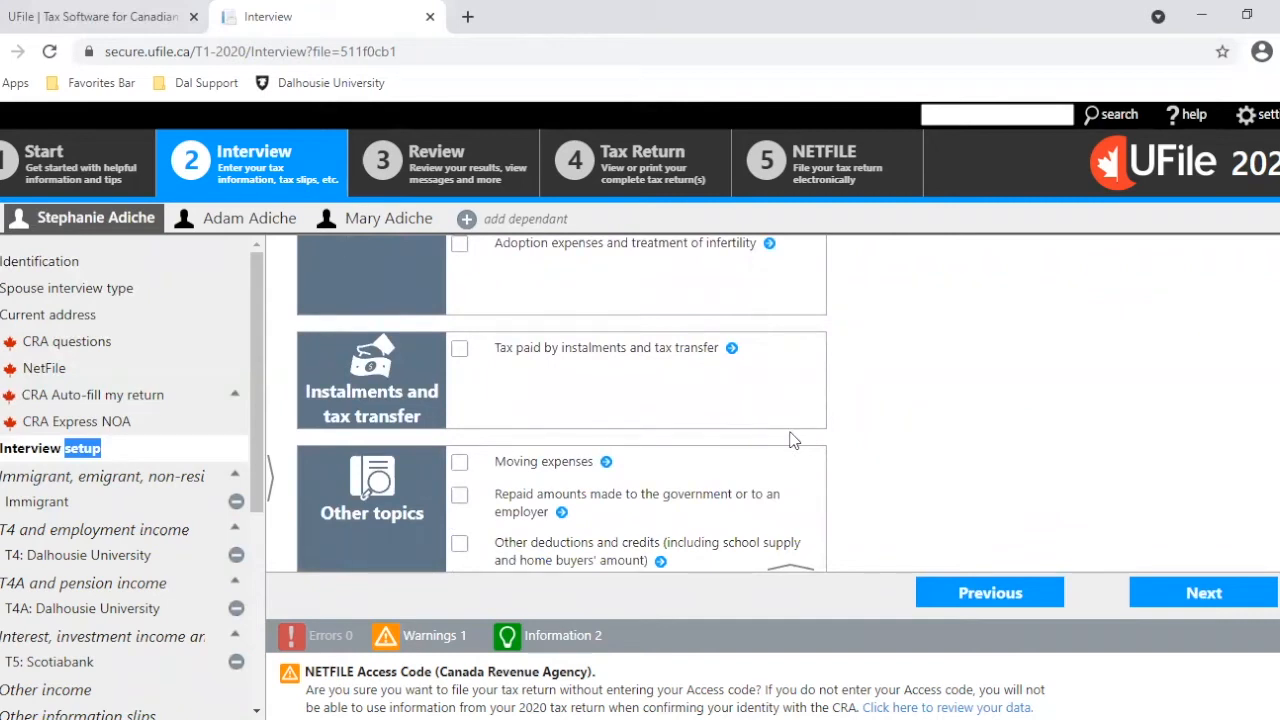
pyautogui.scroll(-1, 916, 455)
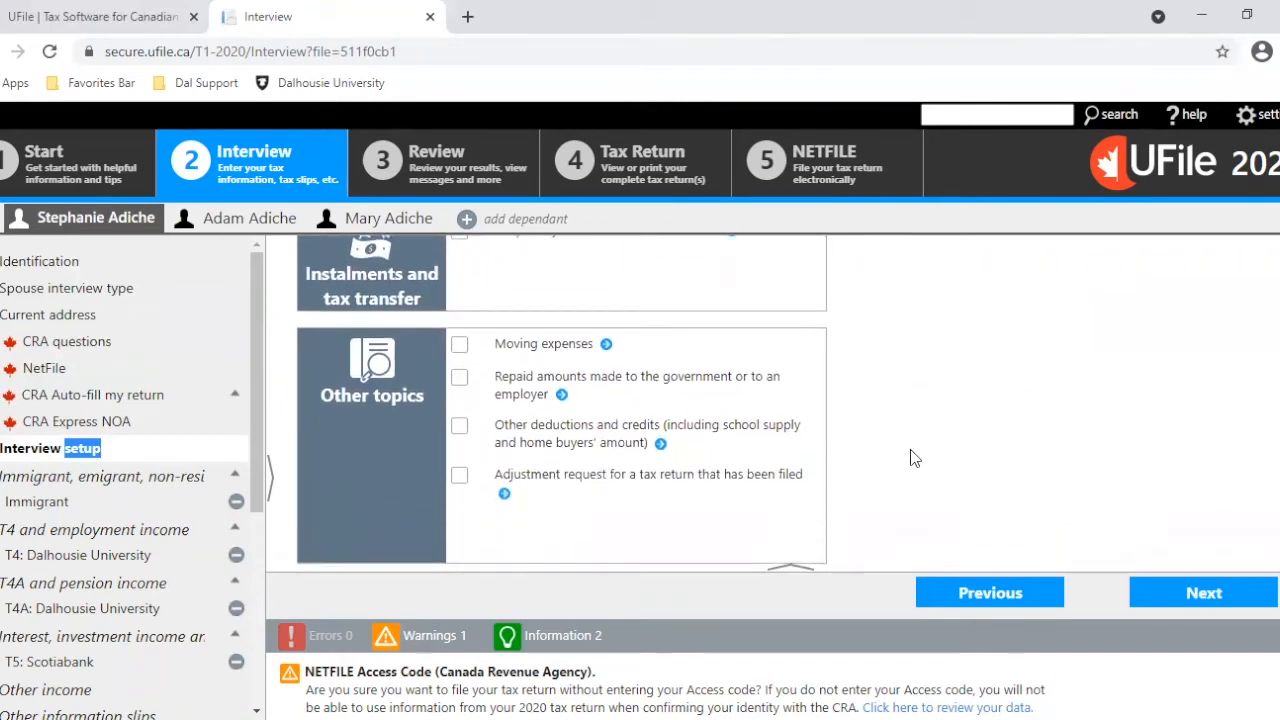
# - Review the other topics and the carryforward amounts and prior year information topics, going back over the earlier interview setup sections
pyautogui.scroll(-1, 916, 458)
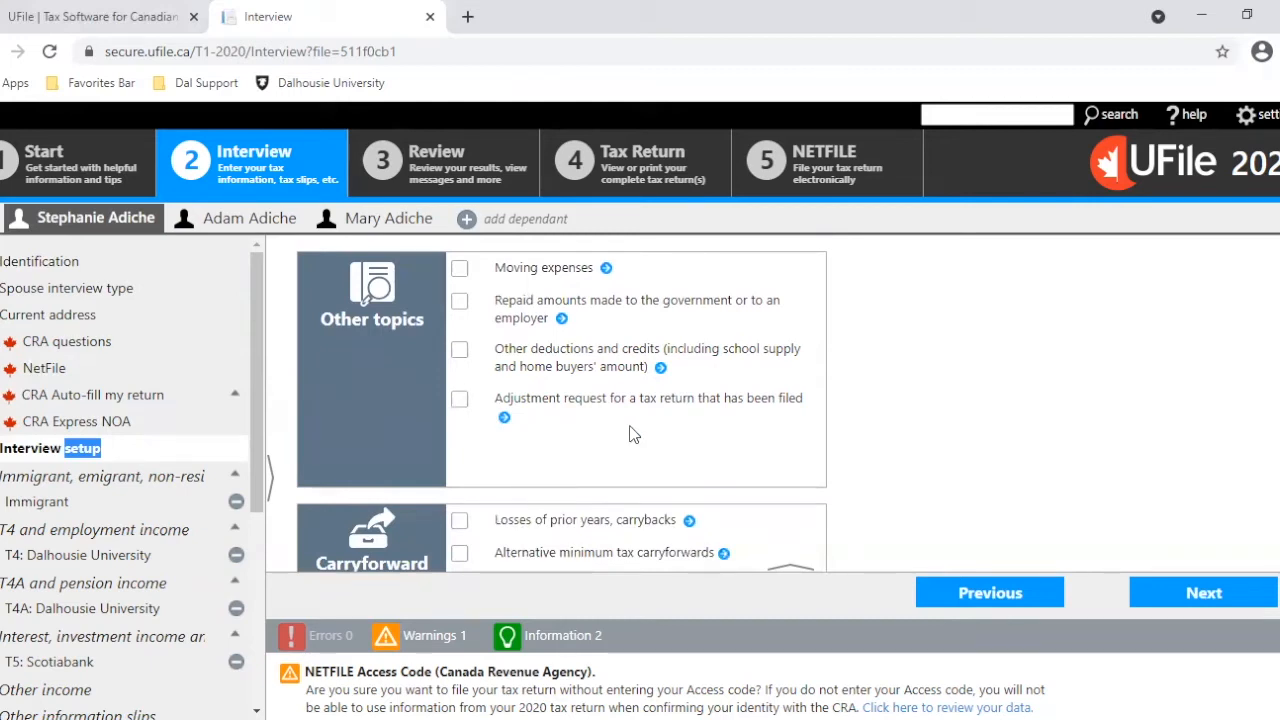
pyautogui.scroll(-1, 1180, 418)
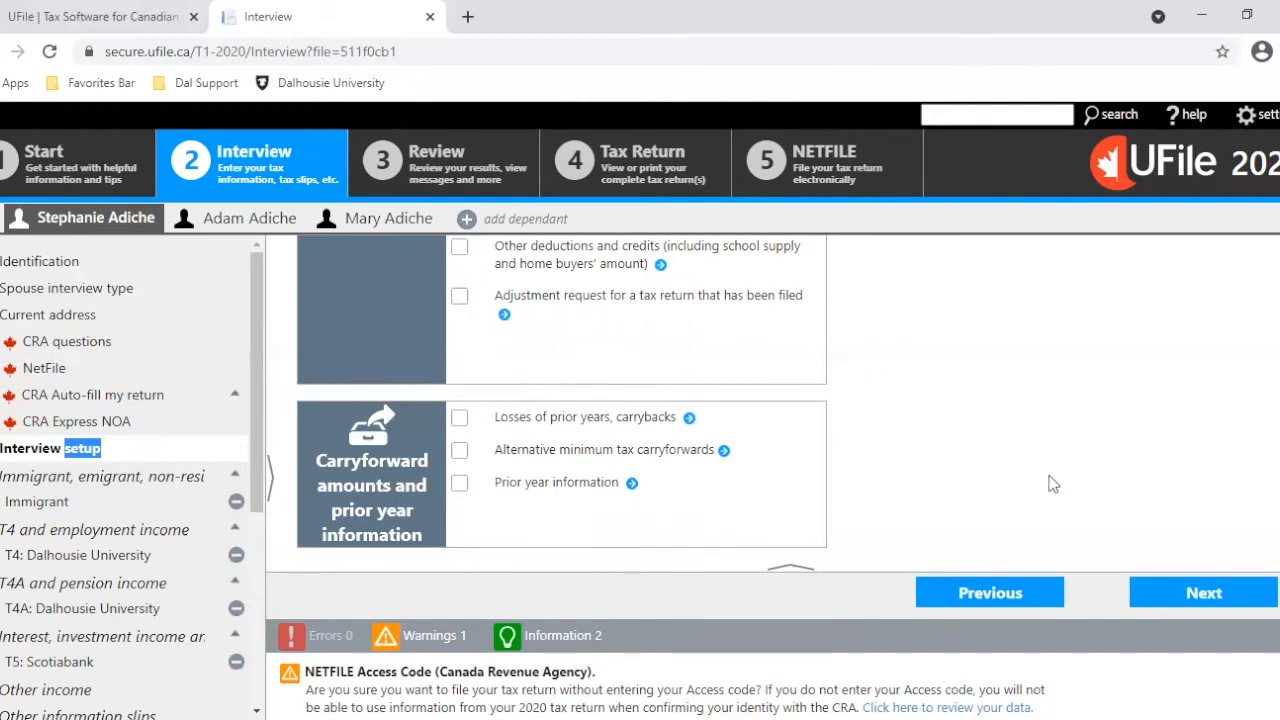
pyautogui.scroll(7, 1053, 484)
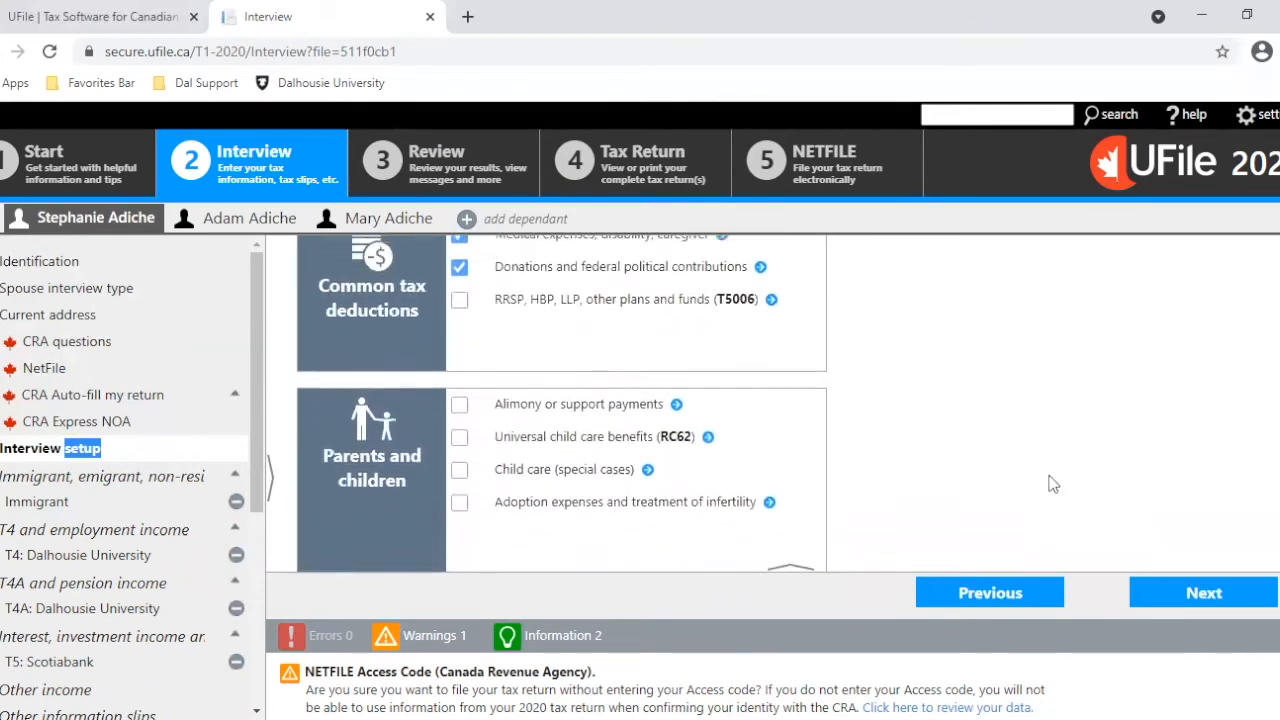
pyautogui.scroll(4, 1053, 484)
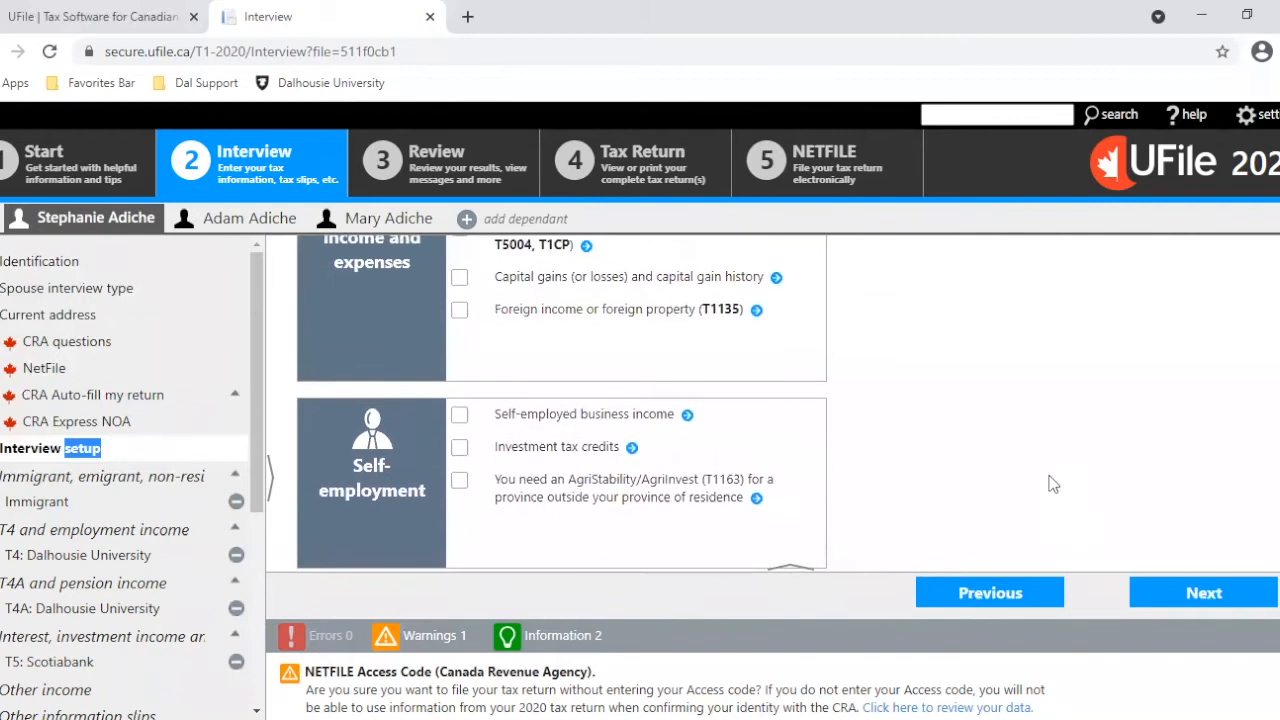
pyautogui.scroll(5, 1053, 484)
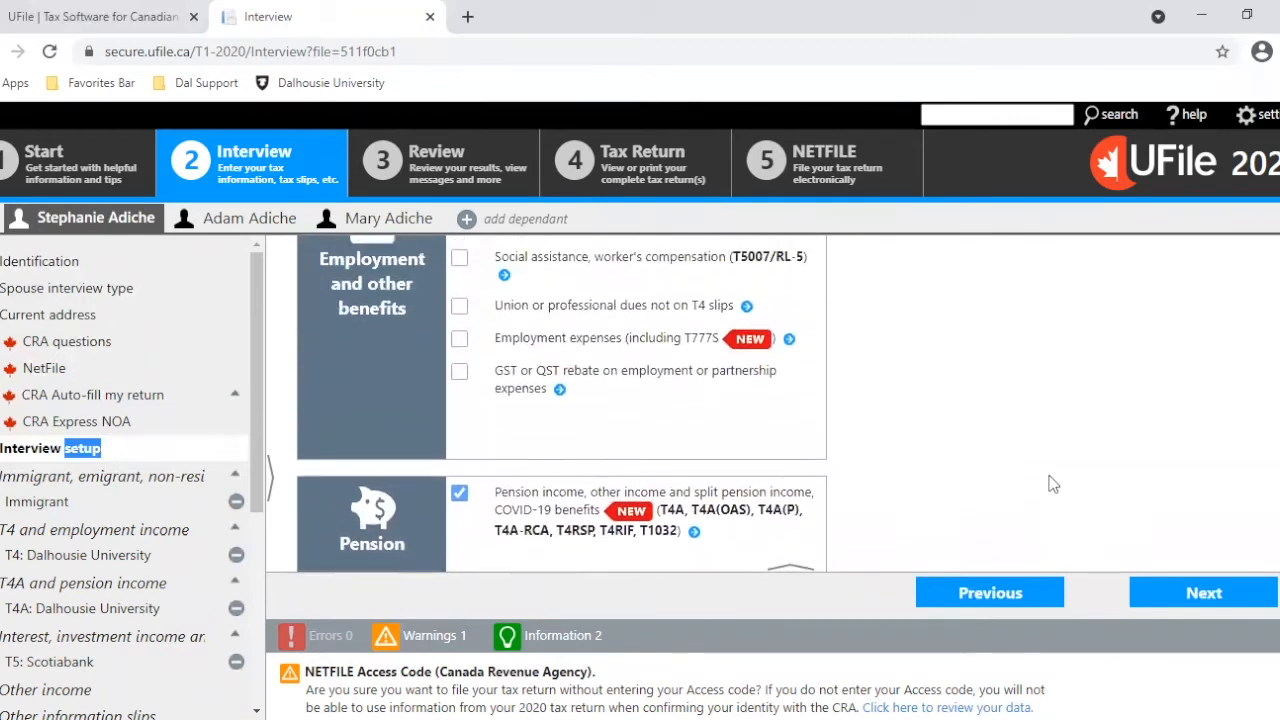
# - Open the Immigrant page and look at its notes on claiming credits and the date of entry
pyautogui.click(1205, 593)
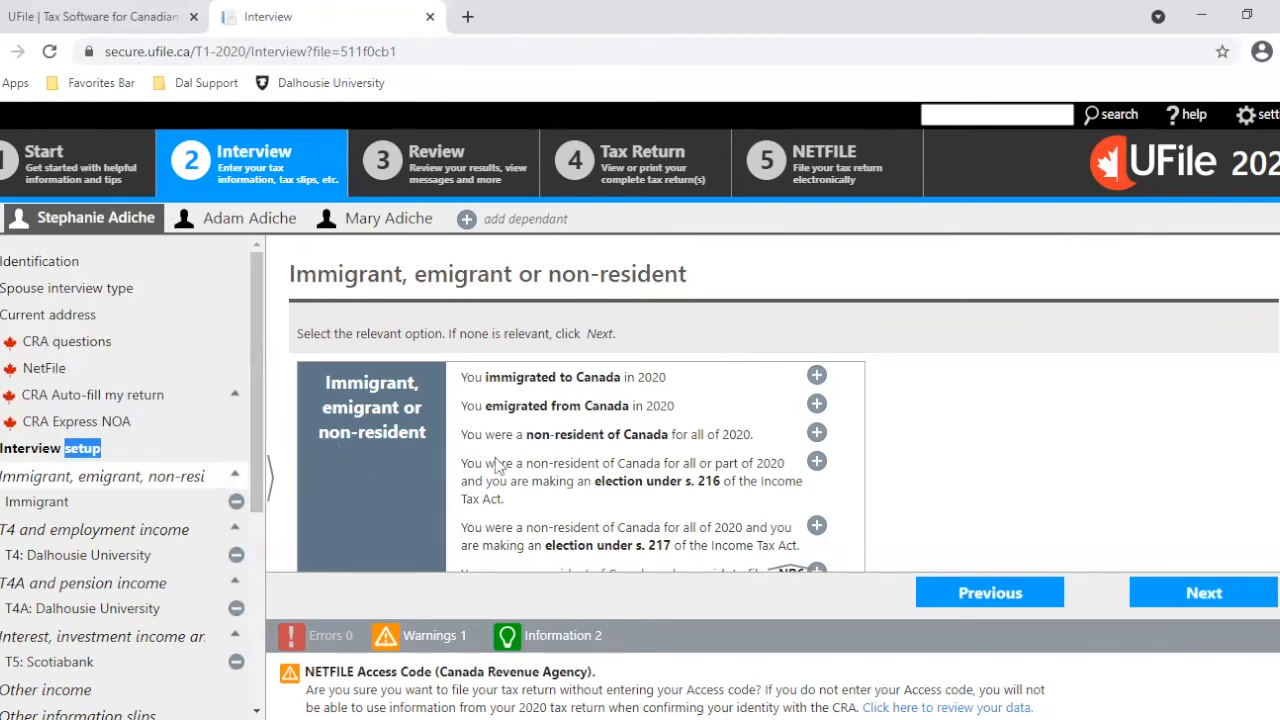
pyautogui.click(53, 505)
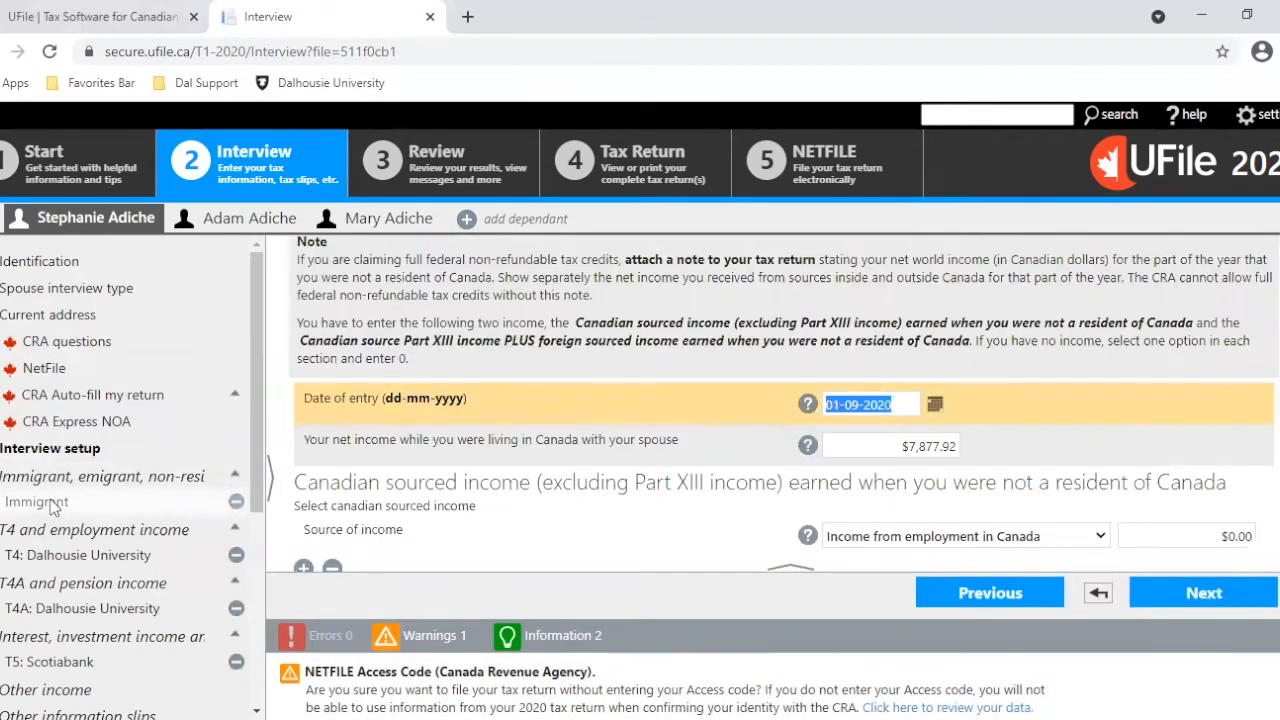
pyautogui.click(845, 404)
pyautogui.scroll(5, 784, 404)
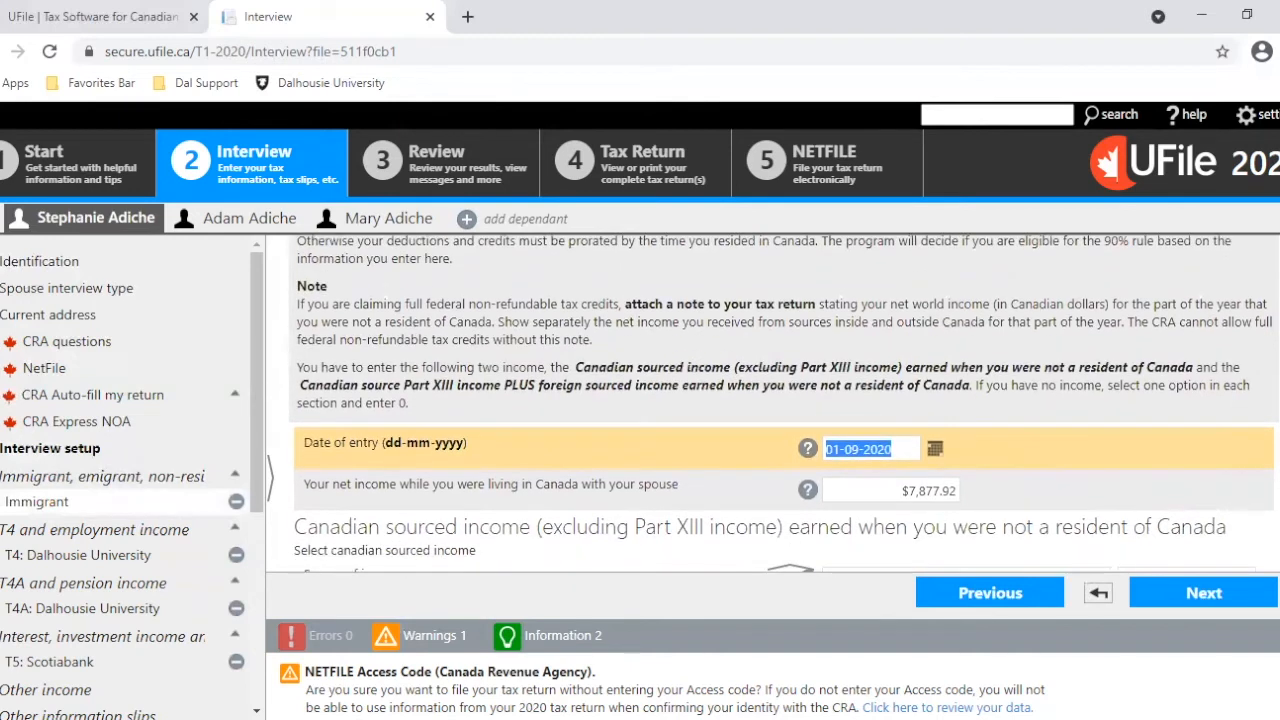
pyautogui.scroll(-3, 784, 404)
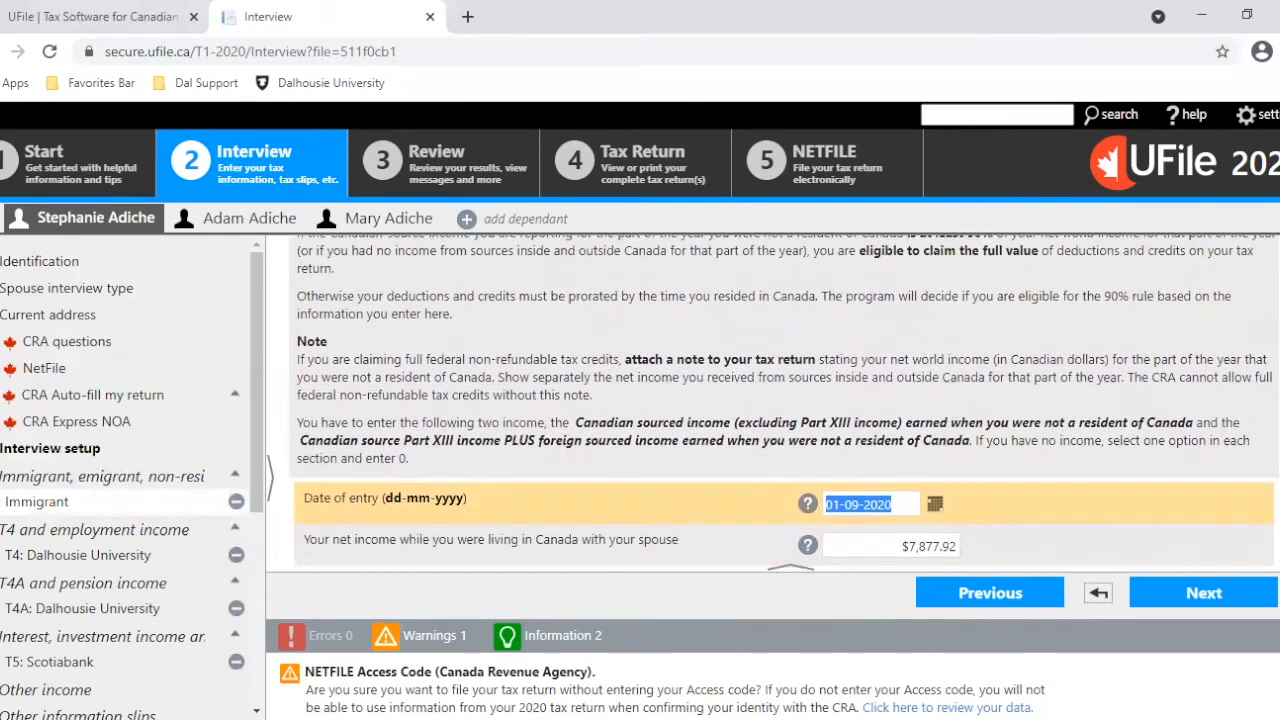
pyautogui.click(900, 455)
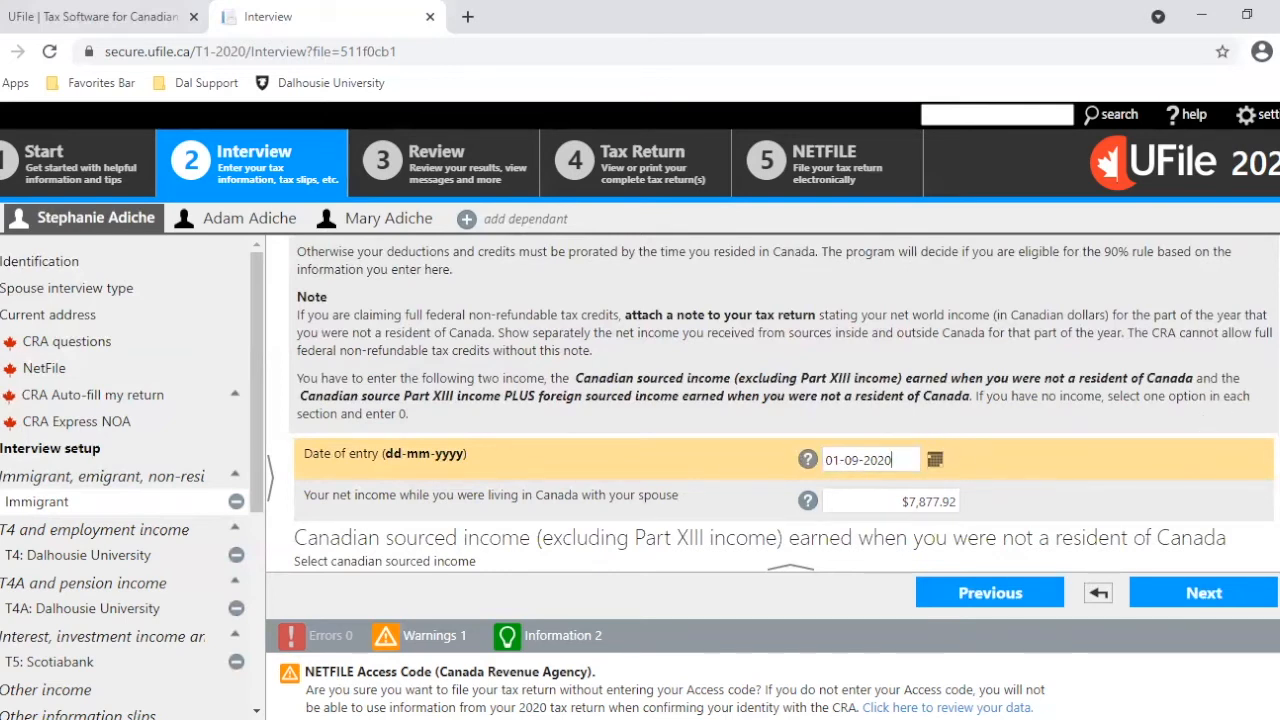
# - Review the Immigrant page's net income while living with spouse, Canadian and foreign sourced income, and T1136 question
pyautogui.scroll(-1, 783, 404)
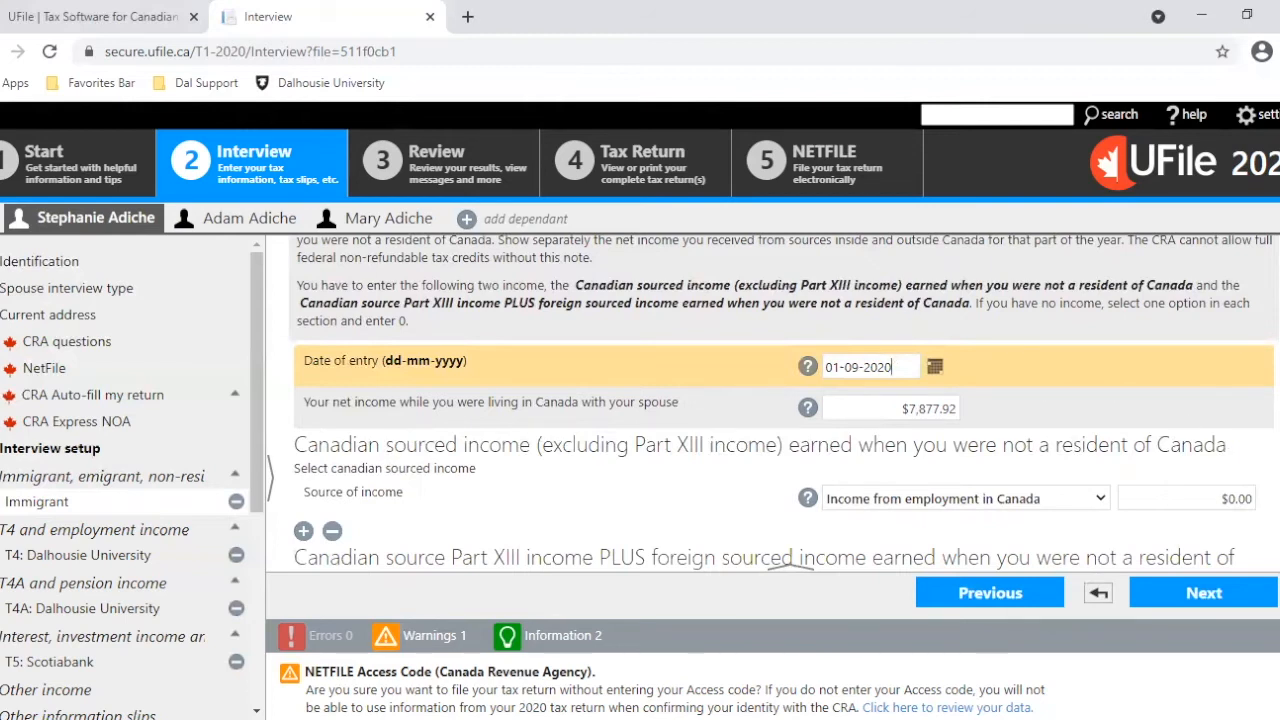
pyautogui.scroll(-2, 790, 563)
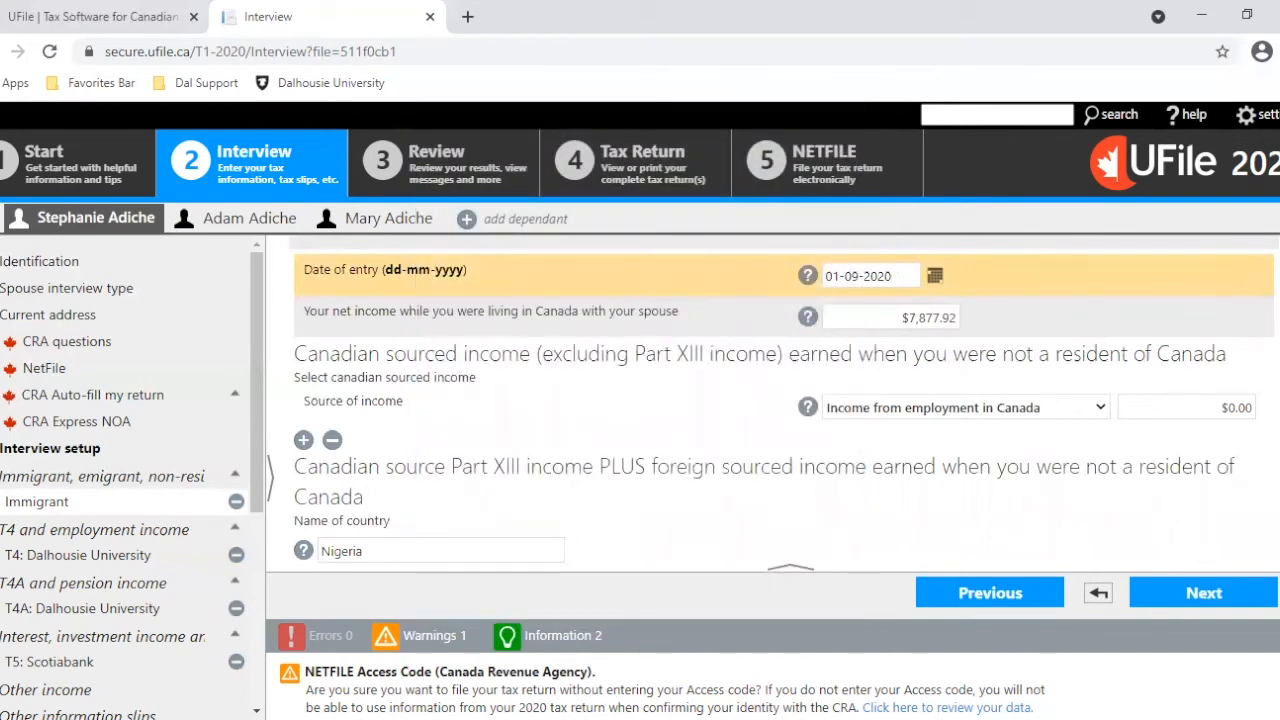
pyautogui.scroll(-3, 784, 406)
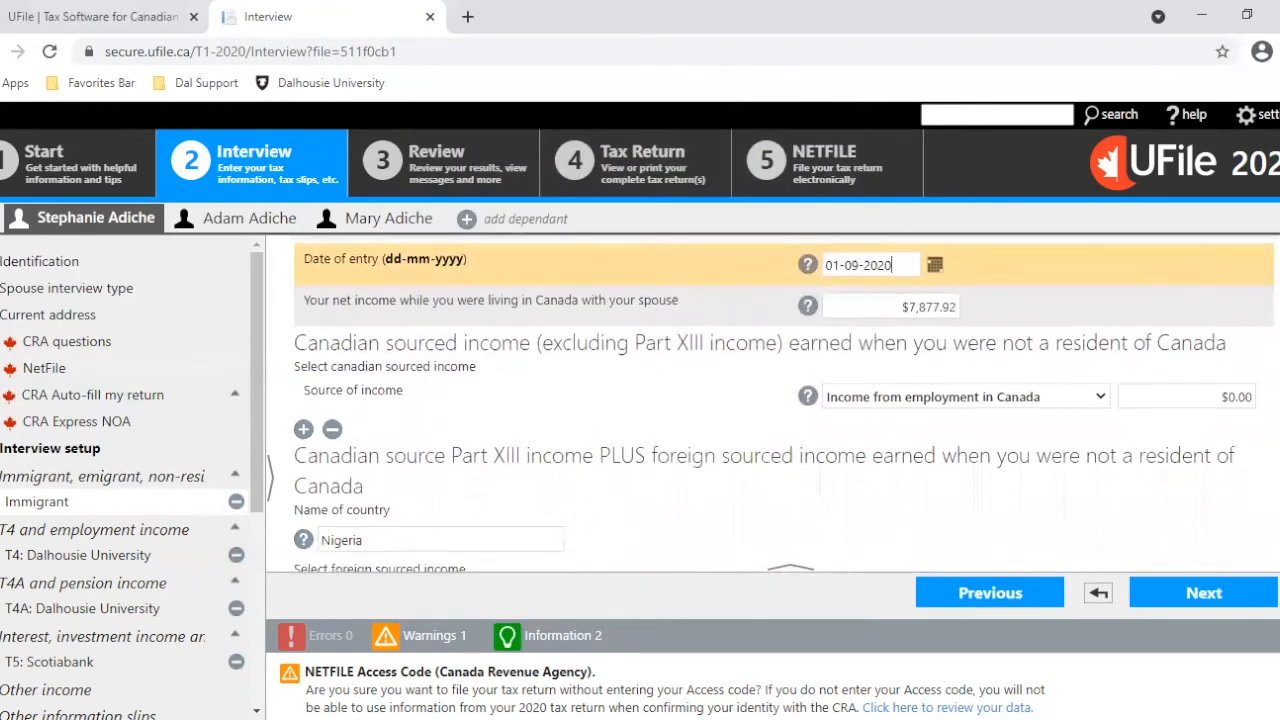
pyautogui.scroll(-2, 784, 406)
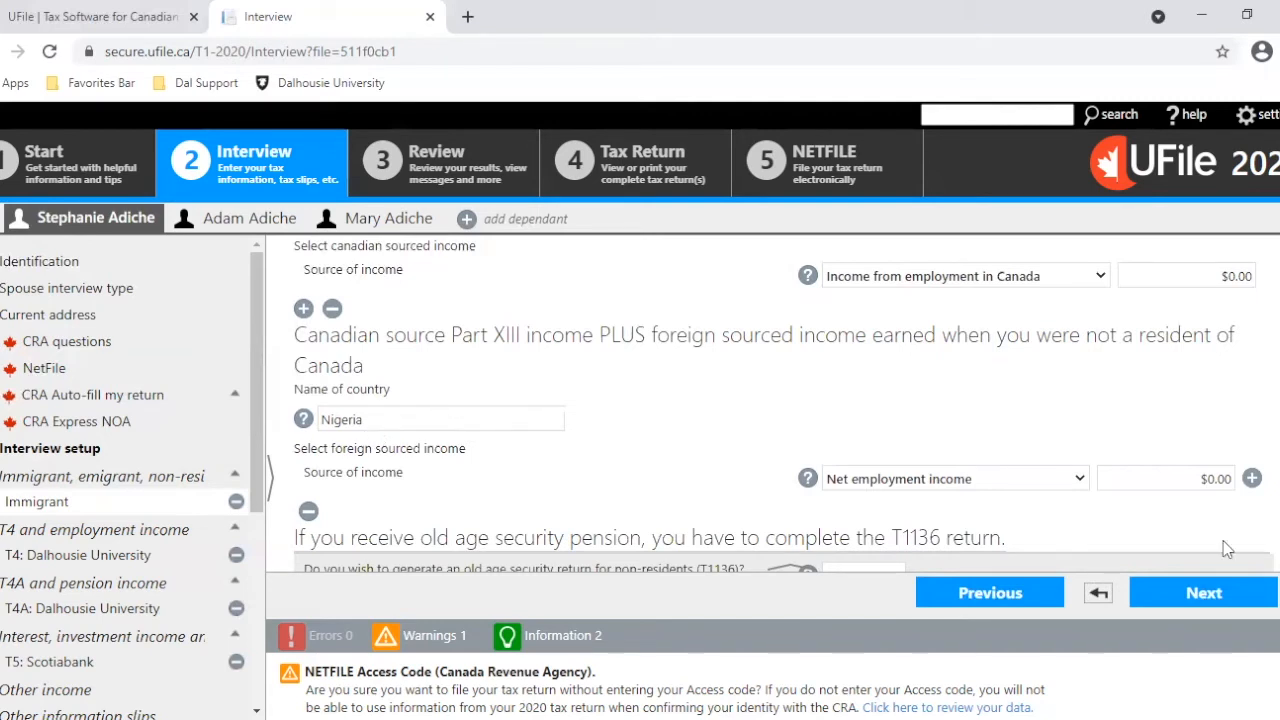
pyautogui.scroll(-1, 783, 404)
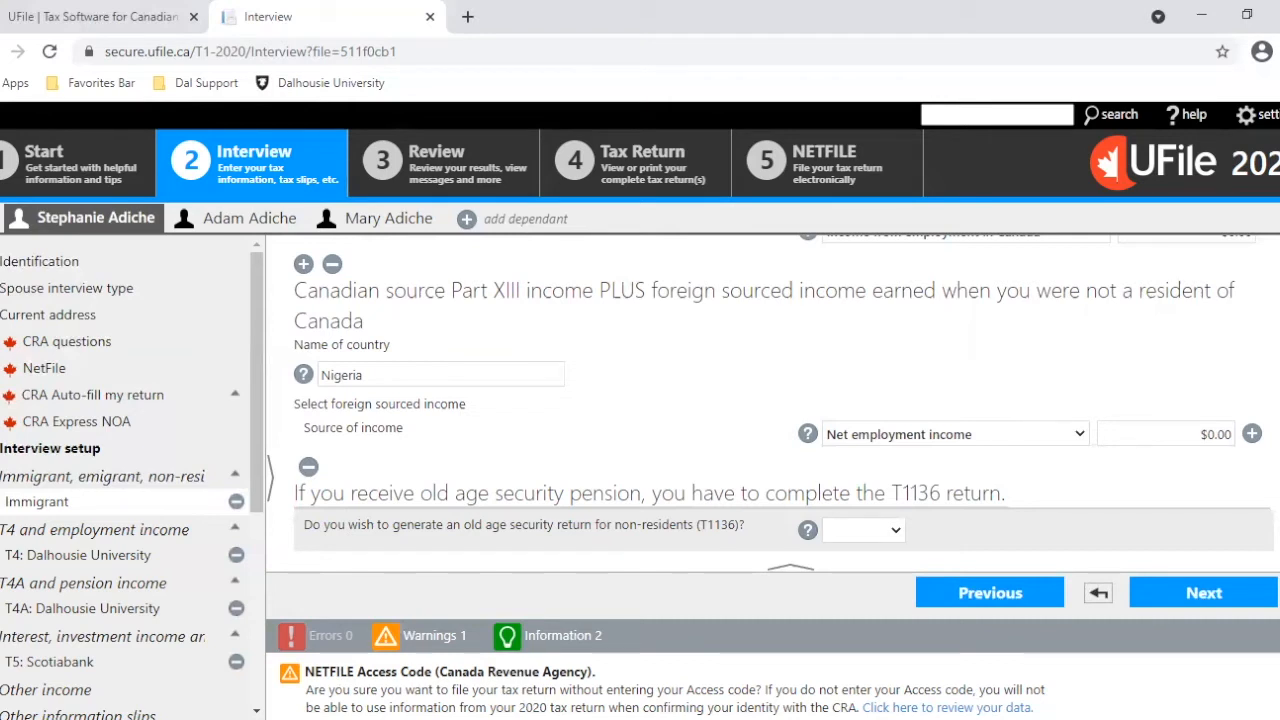
# - Add a new T4 income page for employment earned in any province except Quebec
pyautogui.click(1224, 606)
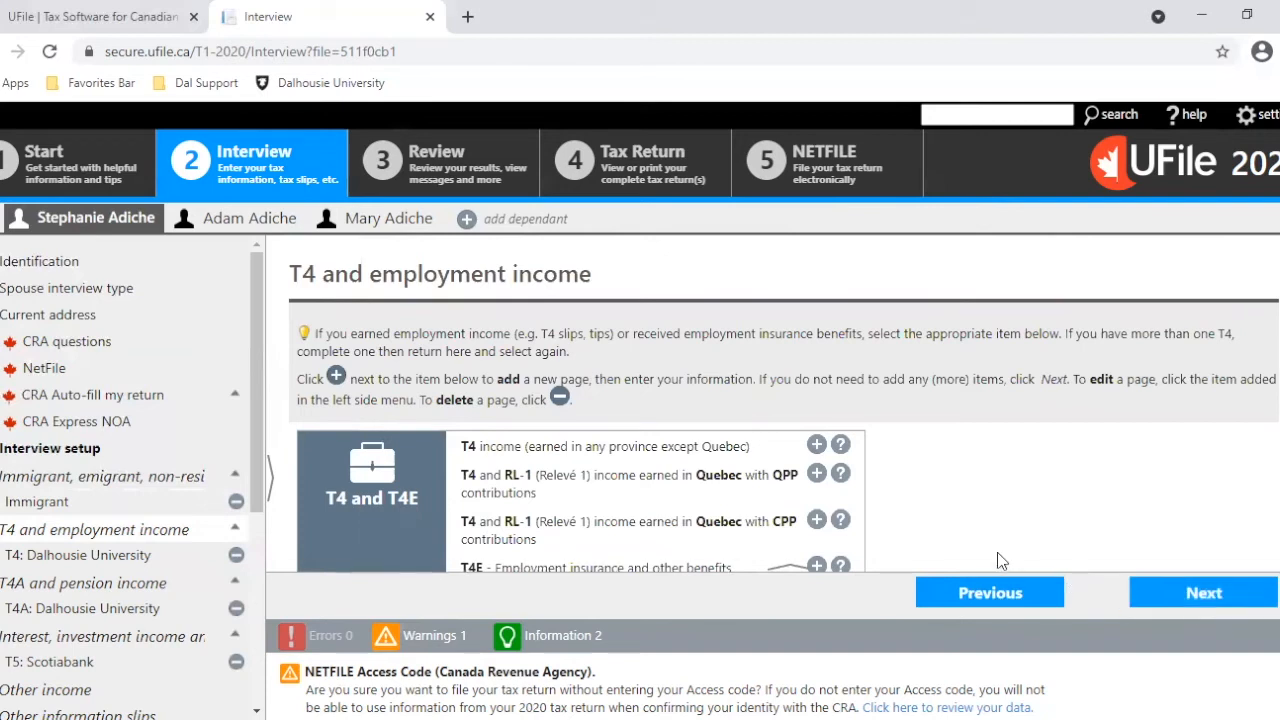
pyautogui.click(816, 445)
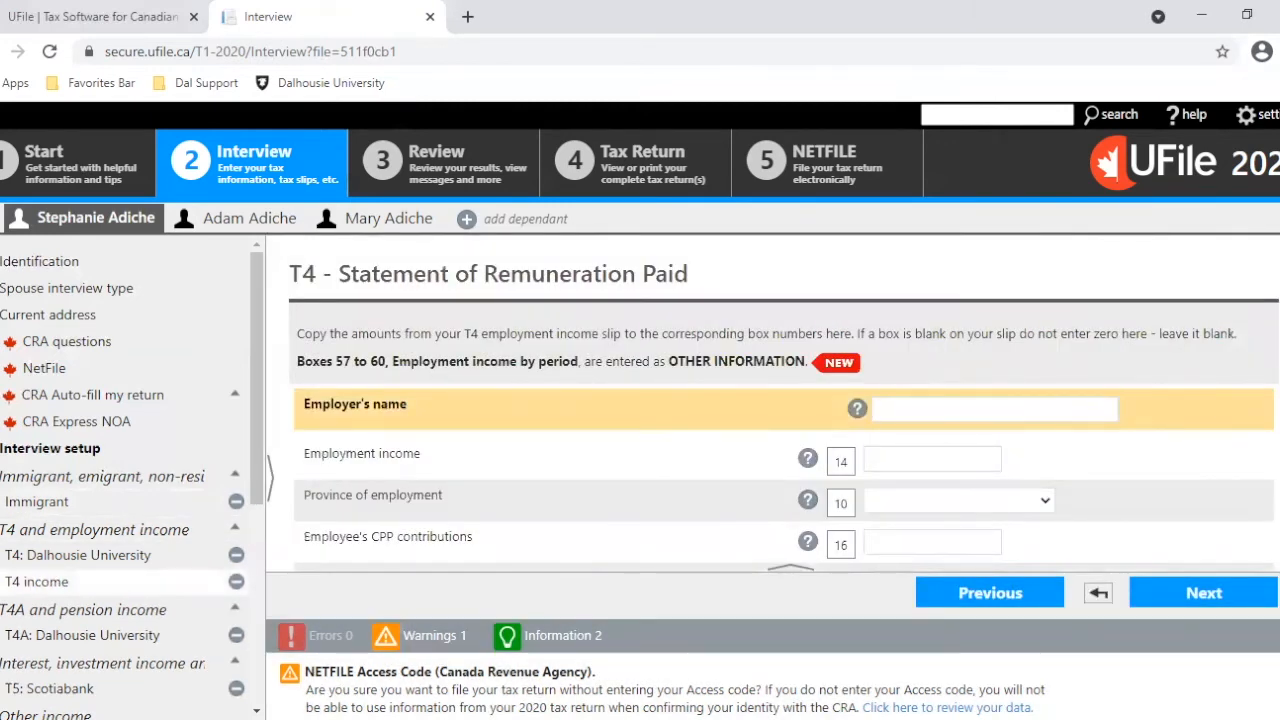
pyautogui.scroll(-1, 772, 404)
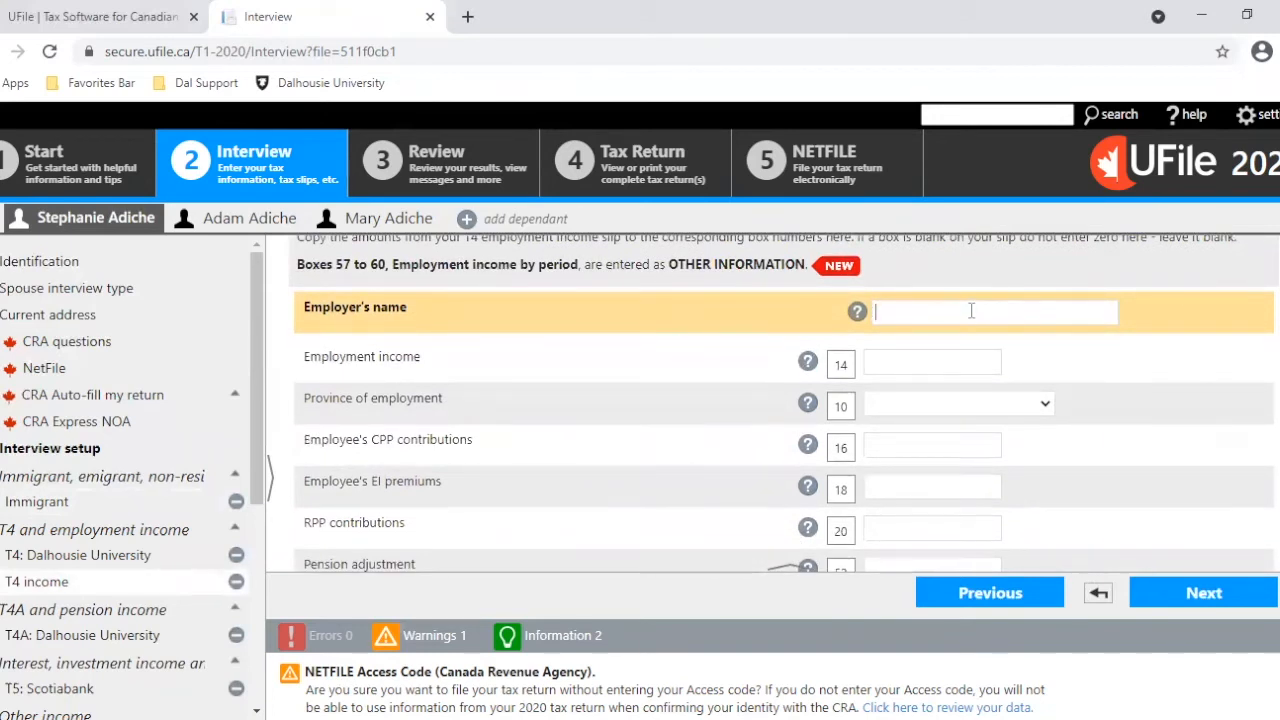
# - Open the Dalhousie University T4 slip and check its employer's name, employment income and province of employment
pyautogui.click(119, 558)
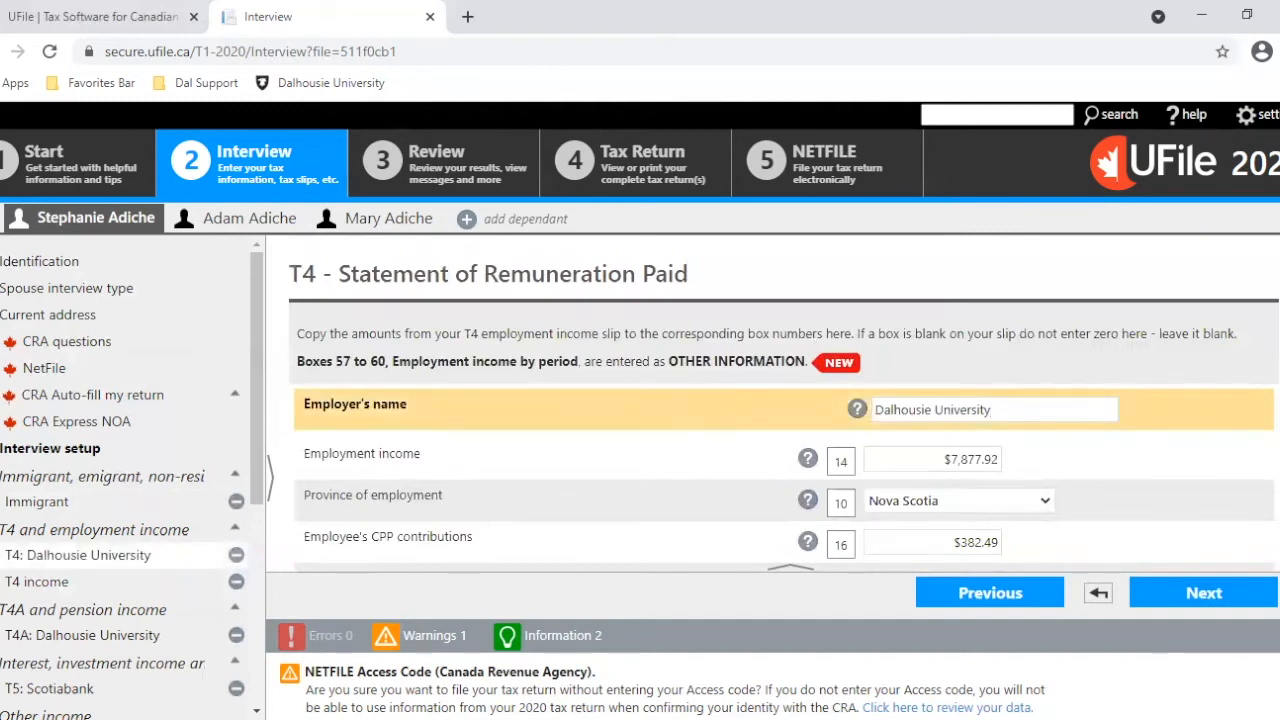
pyautogui.scroll(-1, 784, 405)
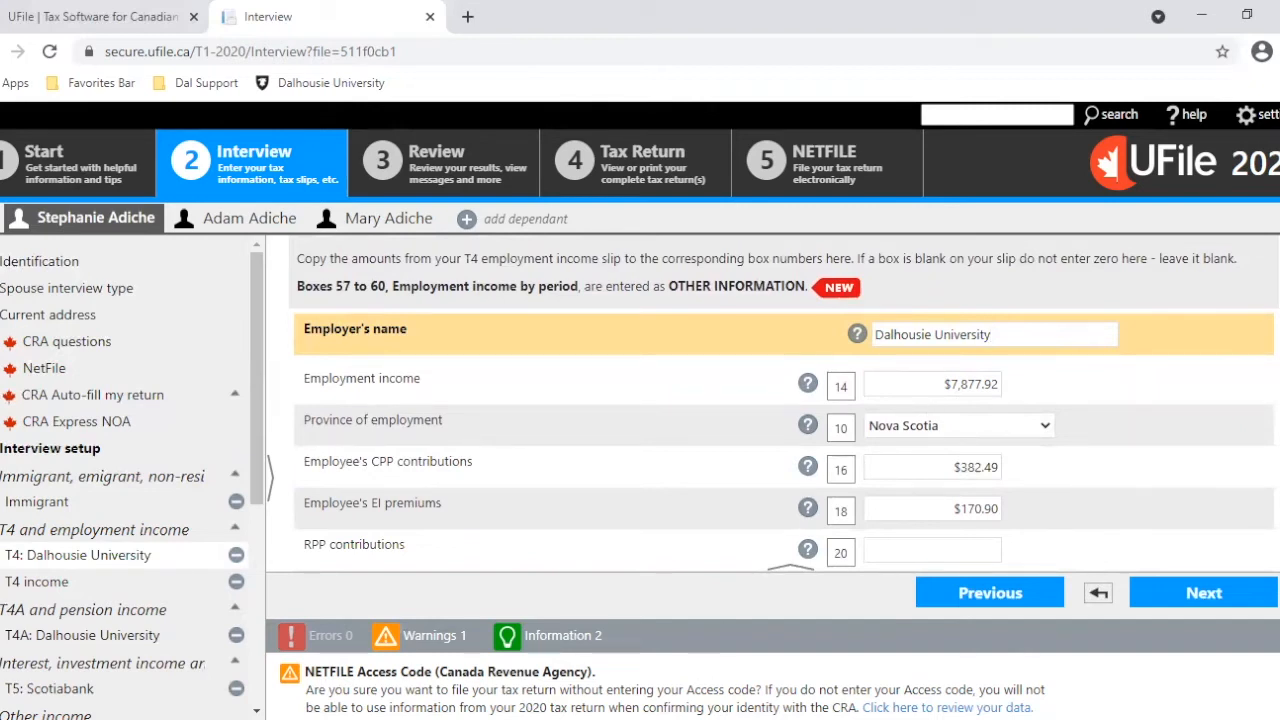
pyautogui.hotkey('alt', 'Tab')
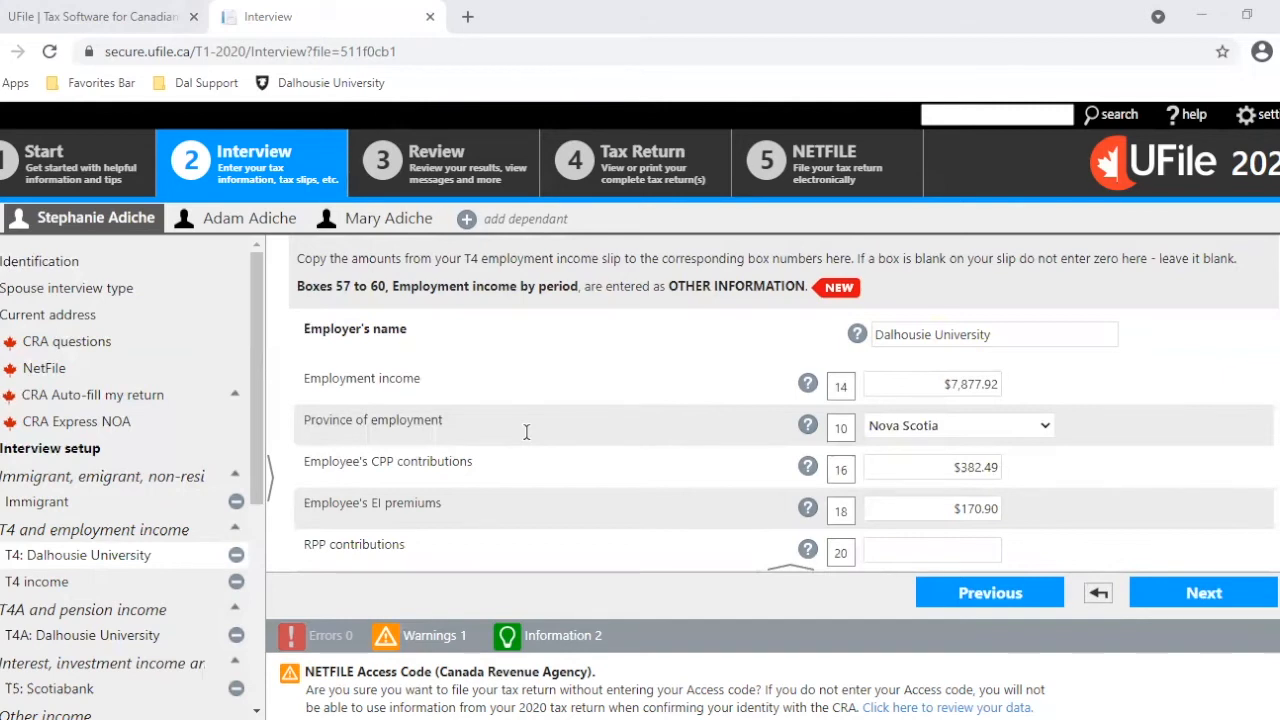
pyautogui.click(999, 333)
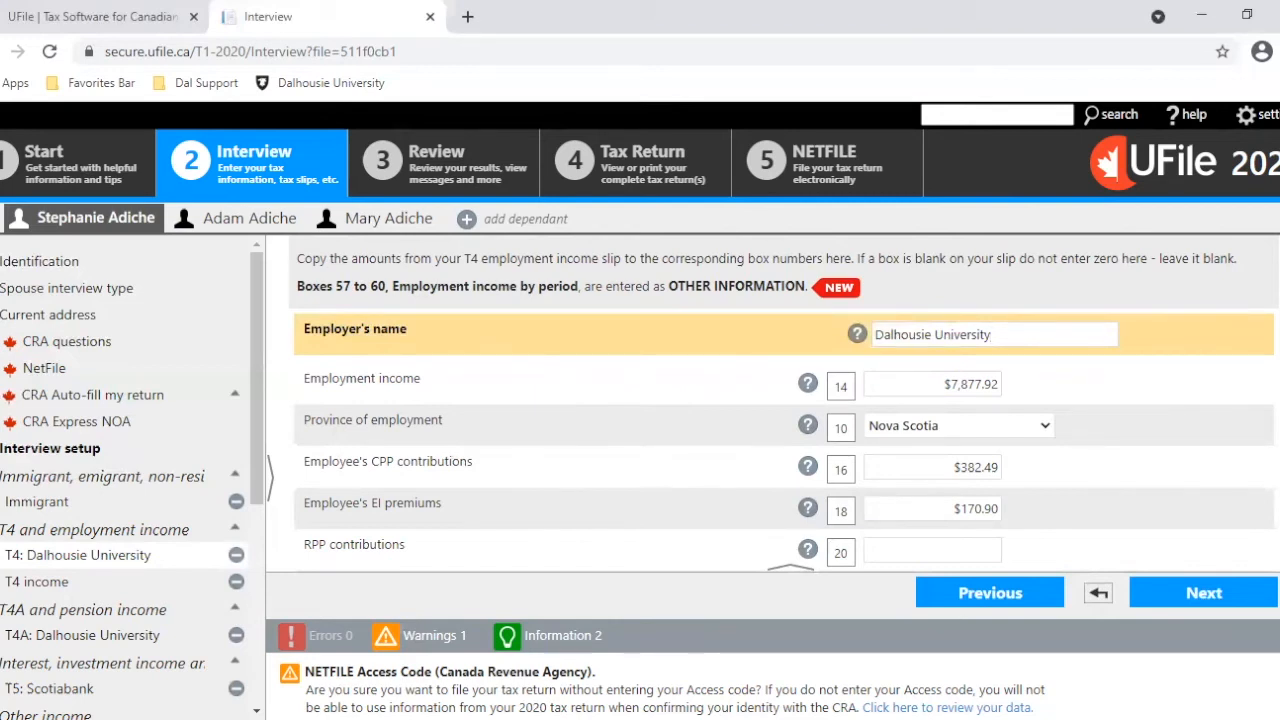
pyautogui.hotkey('alt', 'Tab')
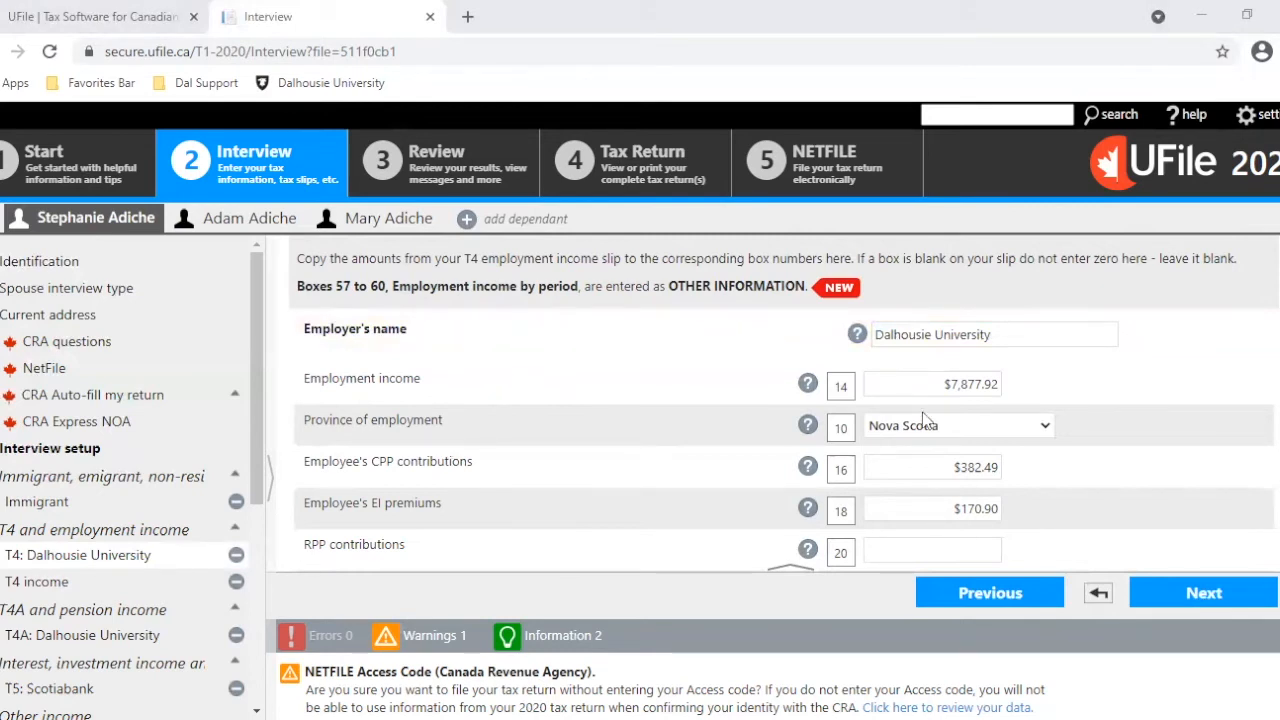
pyautogui.hotkey('alt', 'Tab')
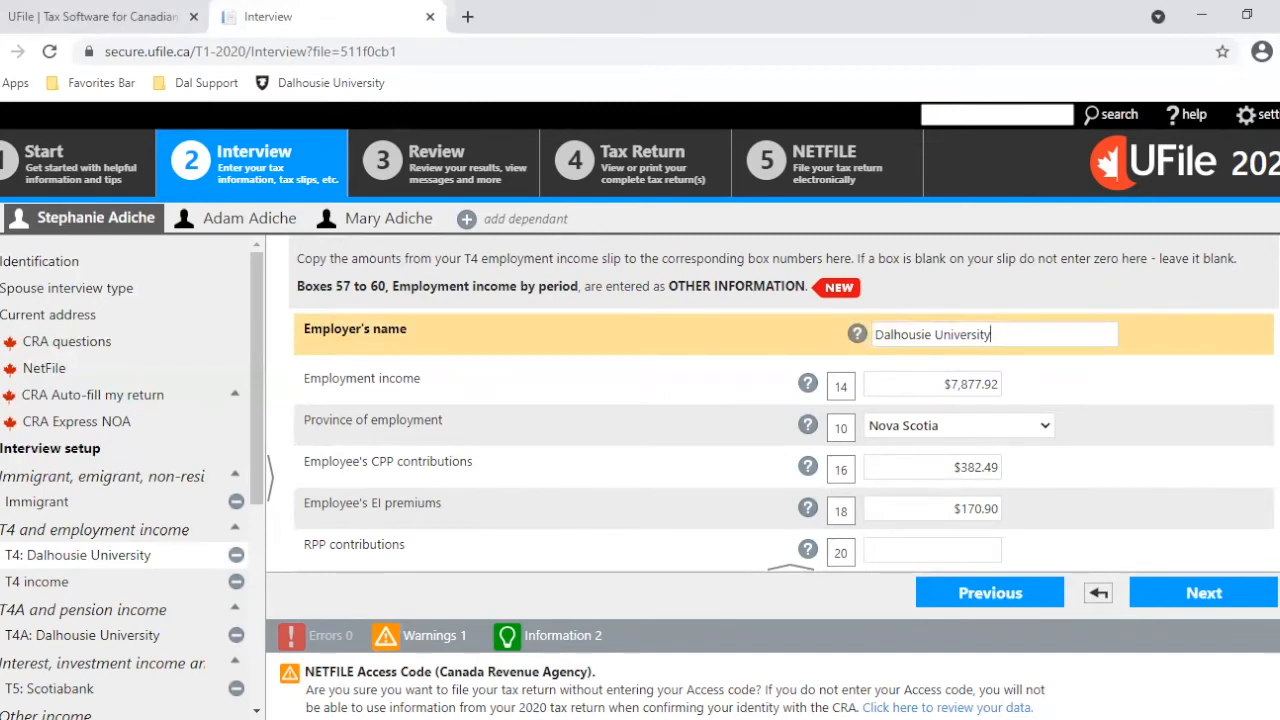
# - Review the remaining boxes of the Dalhousie University T4, including CPP contributions, EI premiums and income tax deducted
pyautogui.scroll(-1, 950, 400)
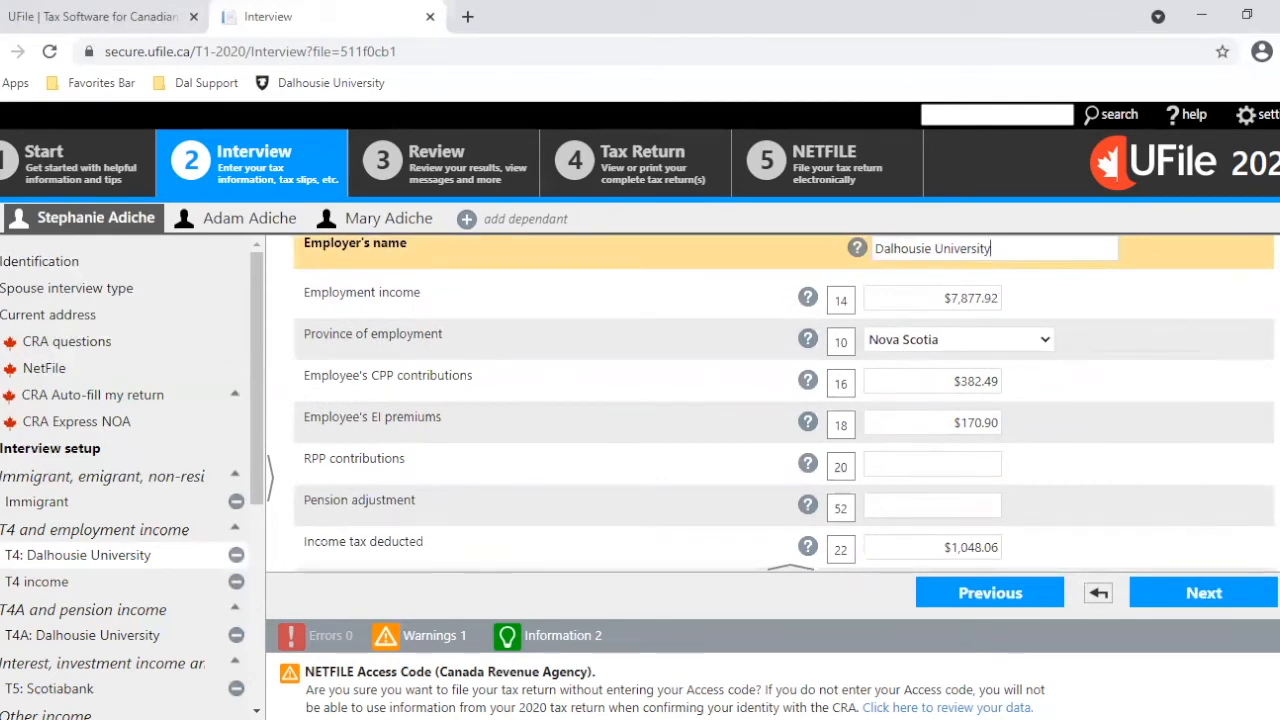
pyautogui.scroll(-1, 1260, 330)
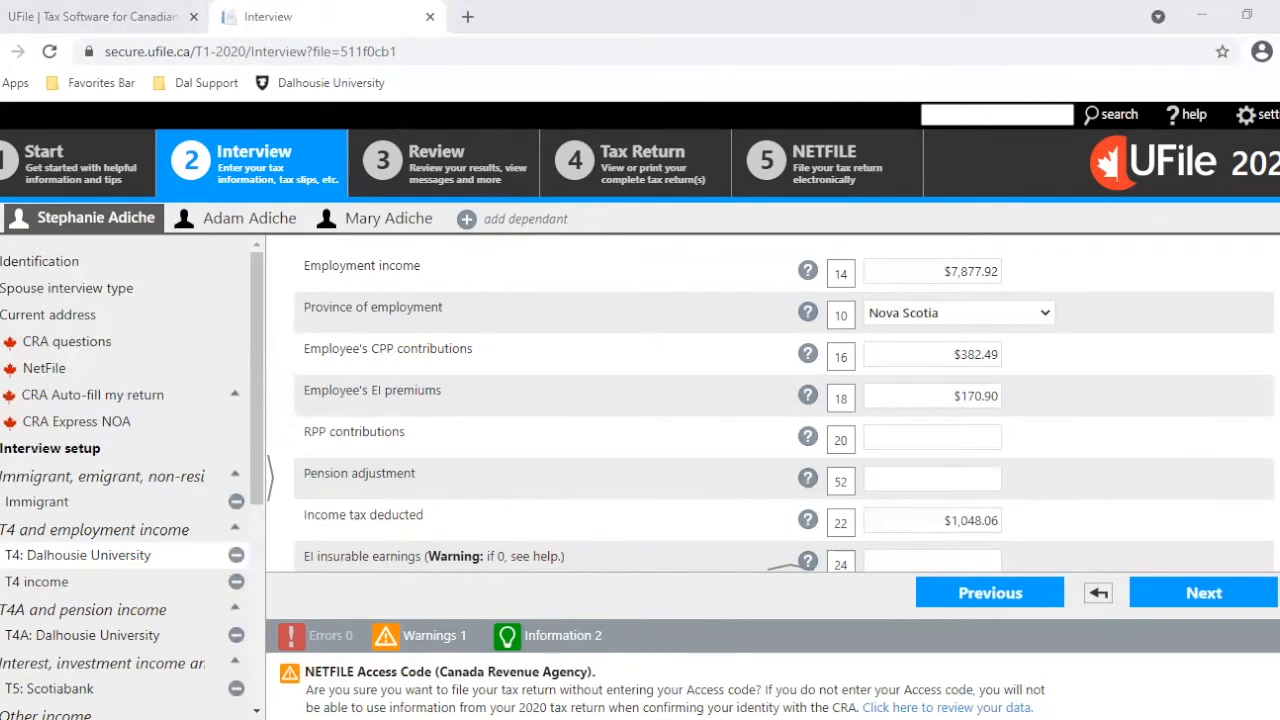
pyautogui.hotkey('alt', 'Tab')
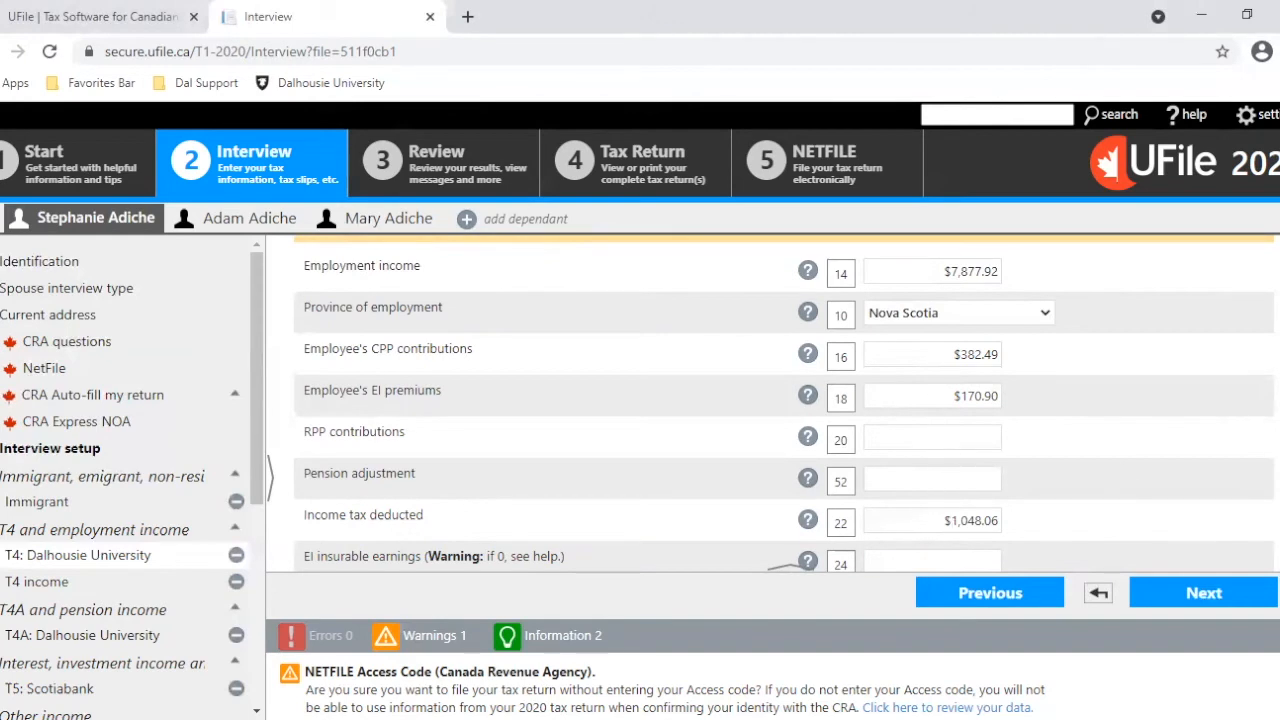
pyautogui.scroll(-1, 784, 403)
pyautogui.scroll(2, 784, 403)
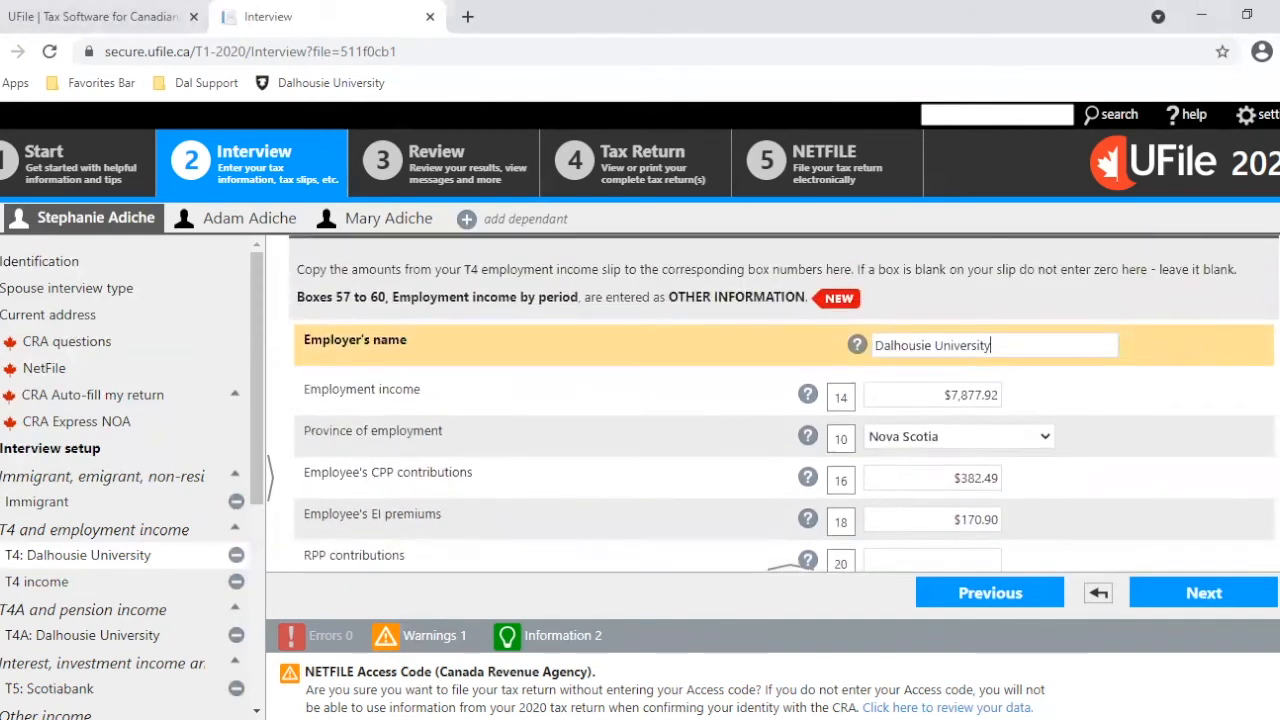
pyautogui.scroll(-1, 784, 403)
pyautogui.scroll(-1, 784, 403)
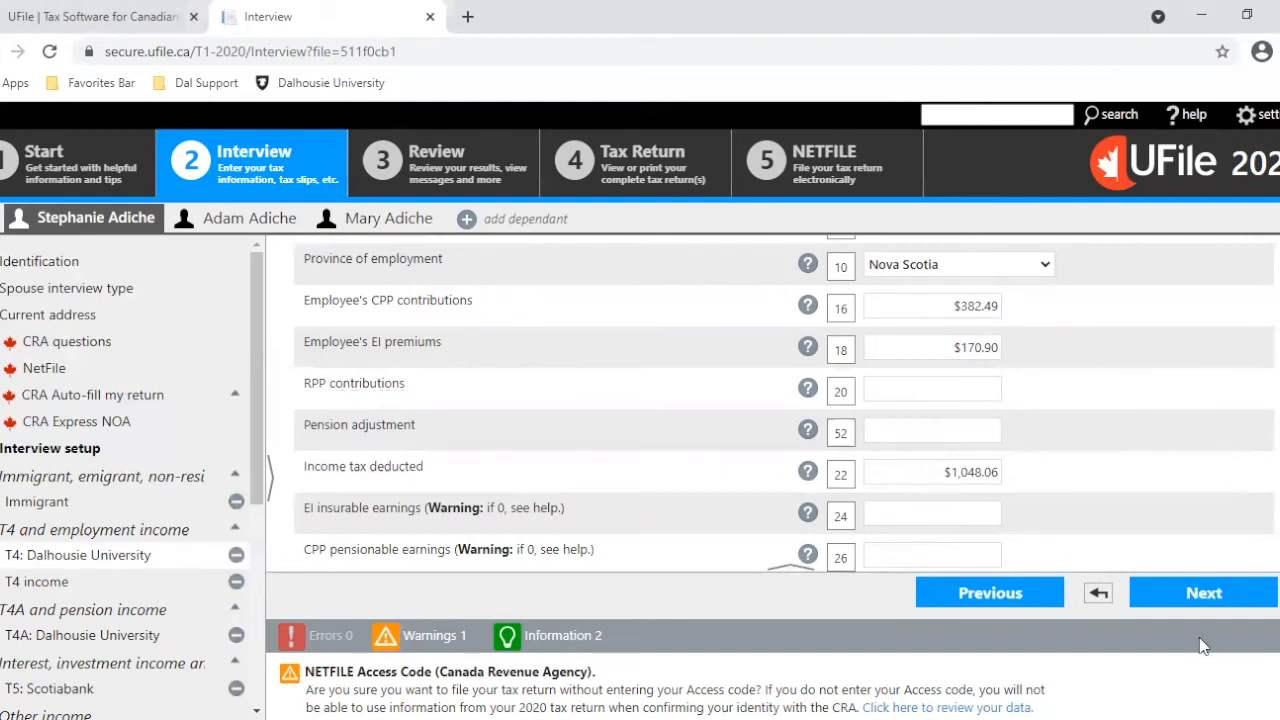
# - Delete the blank T4 income page from the T4 and employment income section
pyautogui.click(1205, 594)
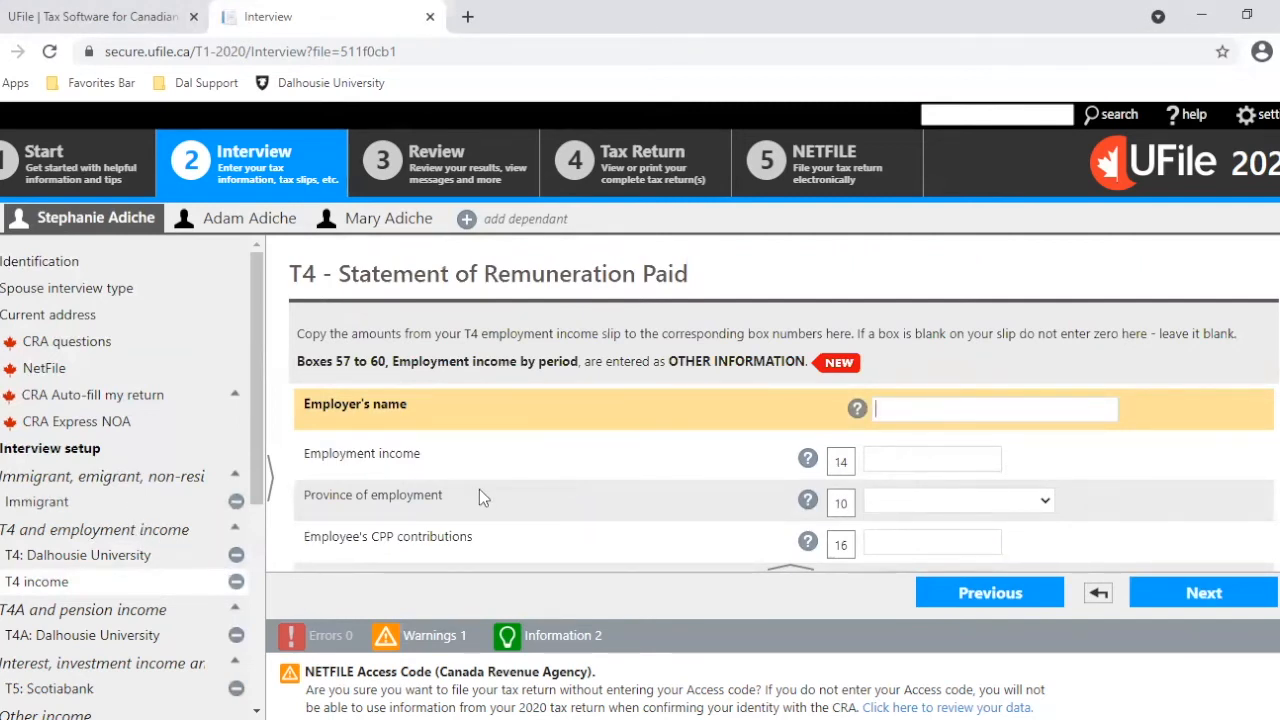
pyautogui.click(101, 530)
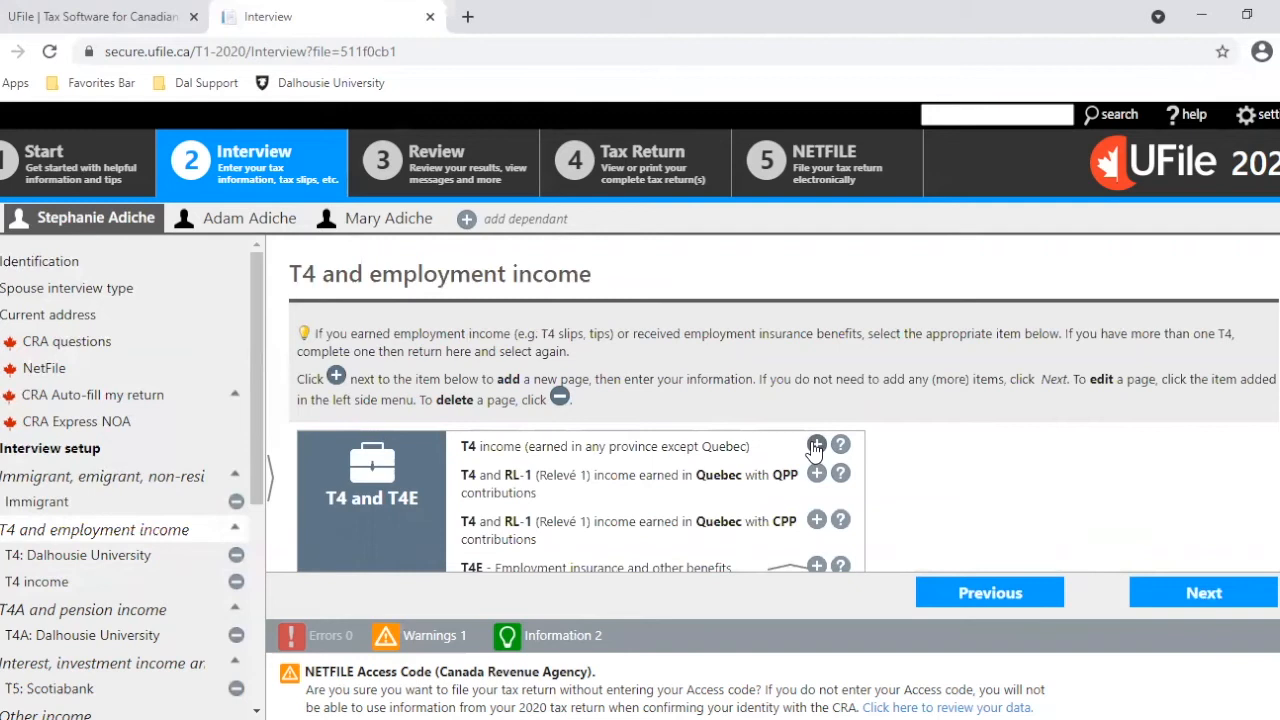
pyautogui.click(236, 583)
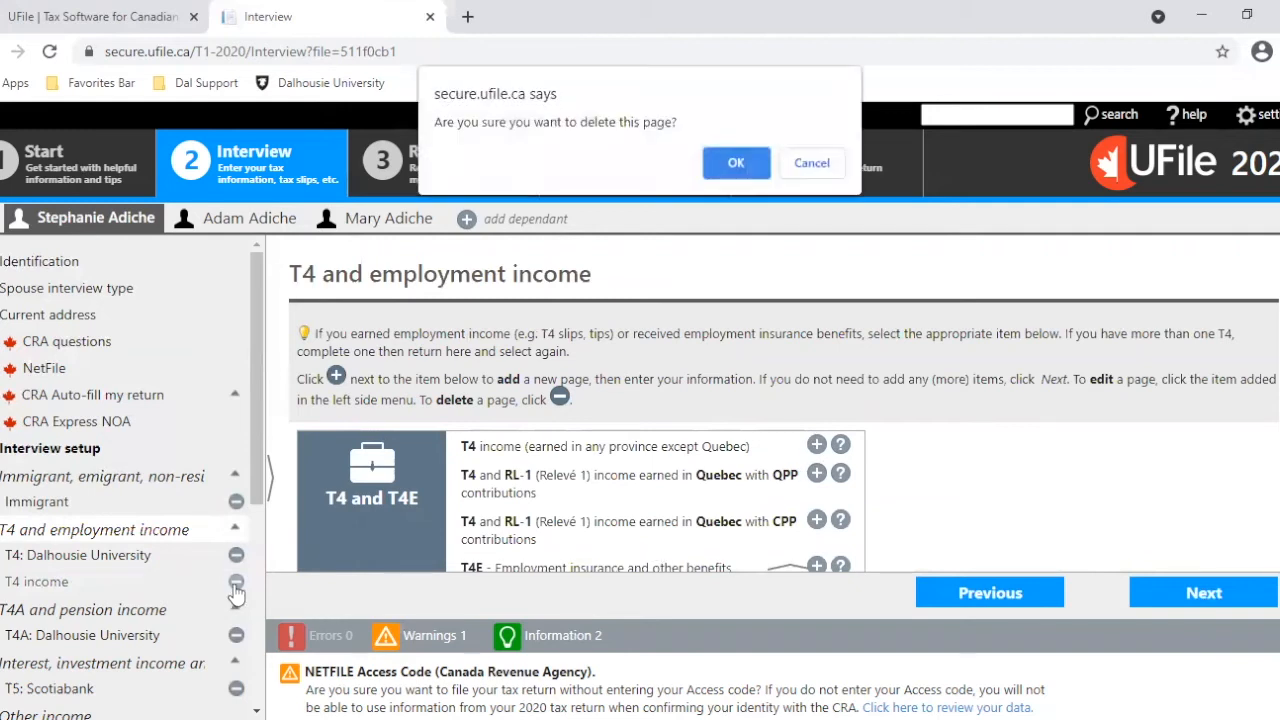
pyautogui.click(736, 165)
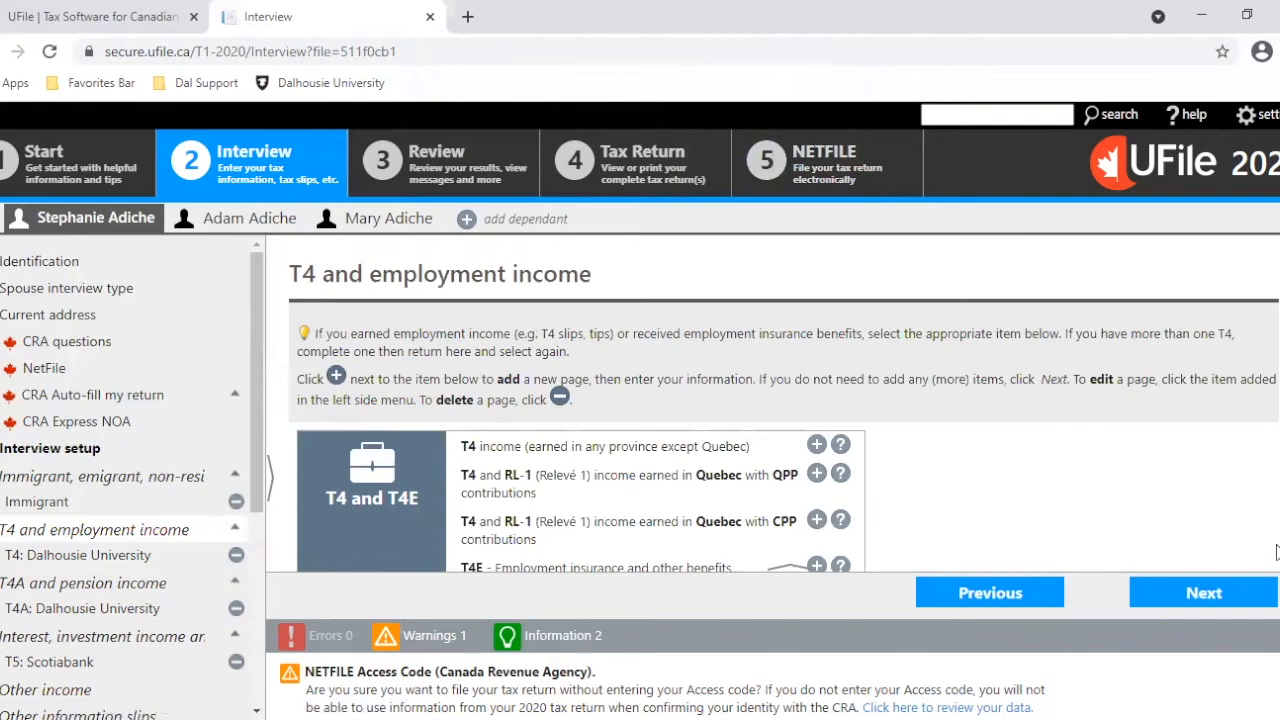
# - Continue the interview to the Pension and retirement income page
pyautogui.click(1206, 594)
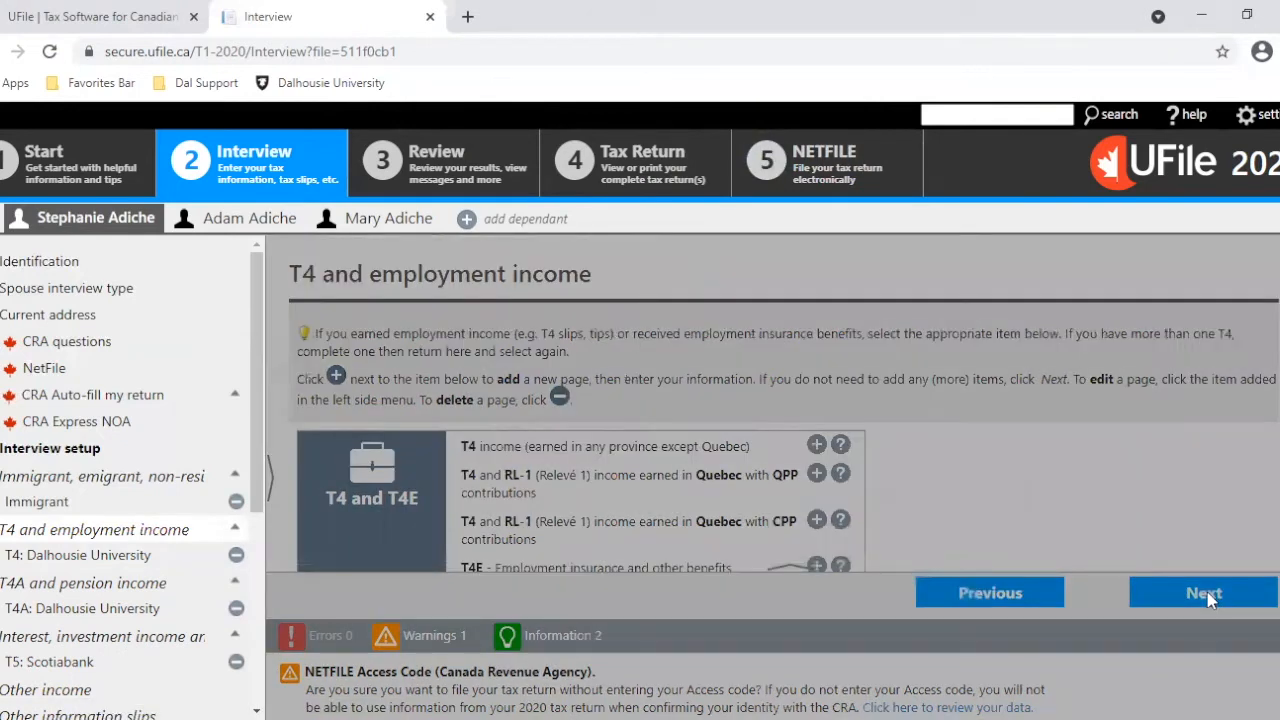
pyautogui.click(1205, 594)
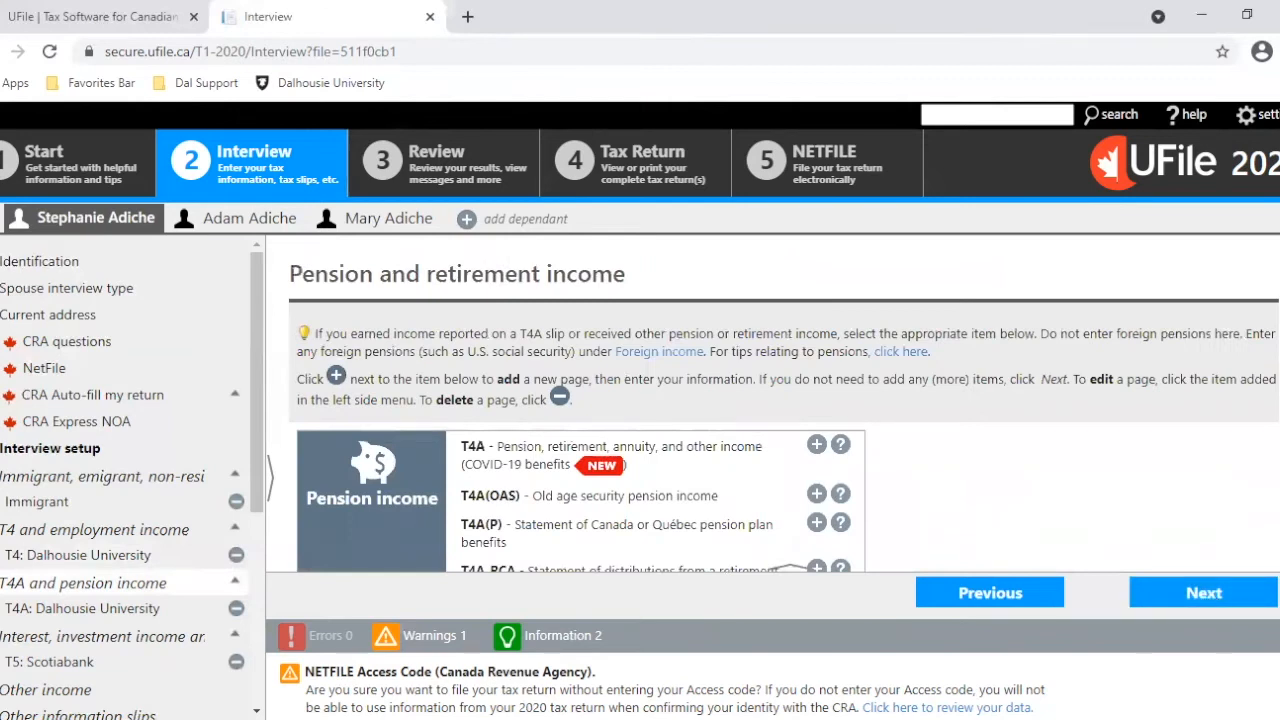
# - Open the Dalhousie University T4A slip and review its boxes down to the Other information amounts
pyautogui.scroll(-3, 829, 298)
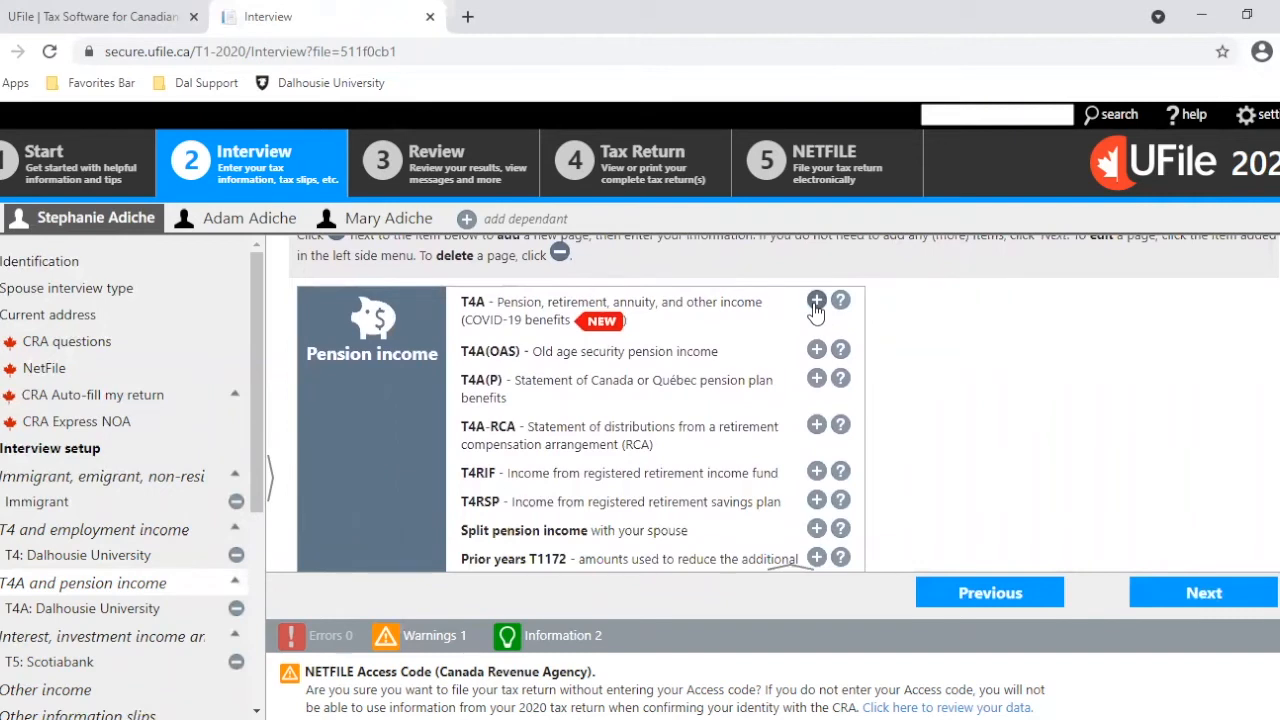
pyautogui.click(127, 612)
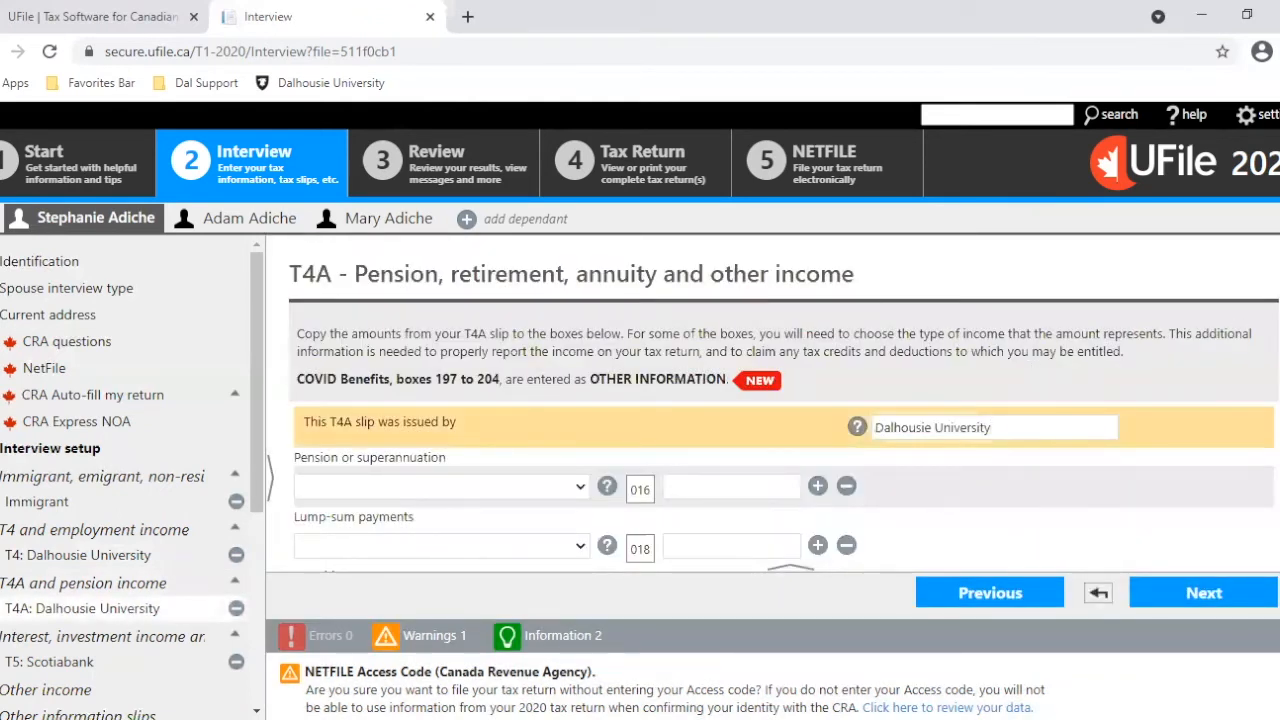
pyautogui.scroll(-1, 1183, 415)
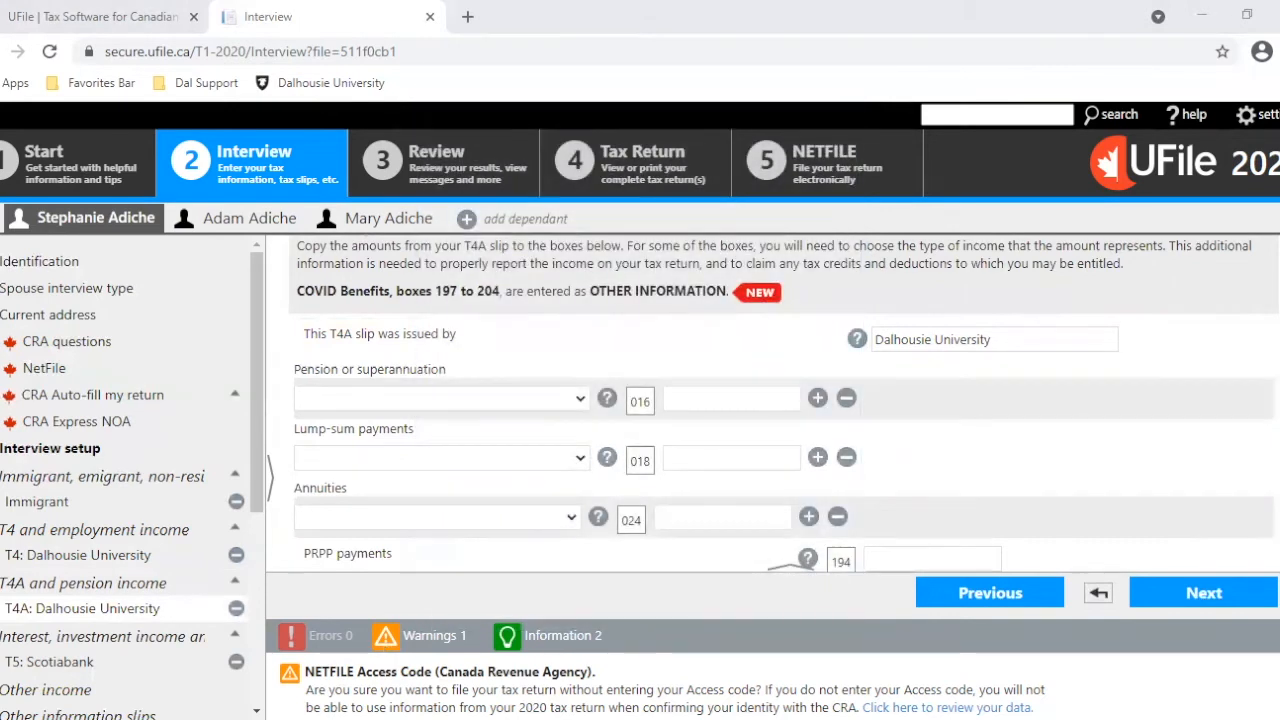
pyautogui.hotkey('alt', 'Tab')
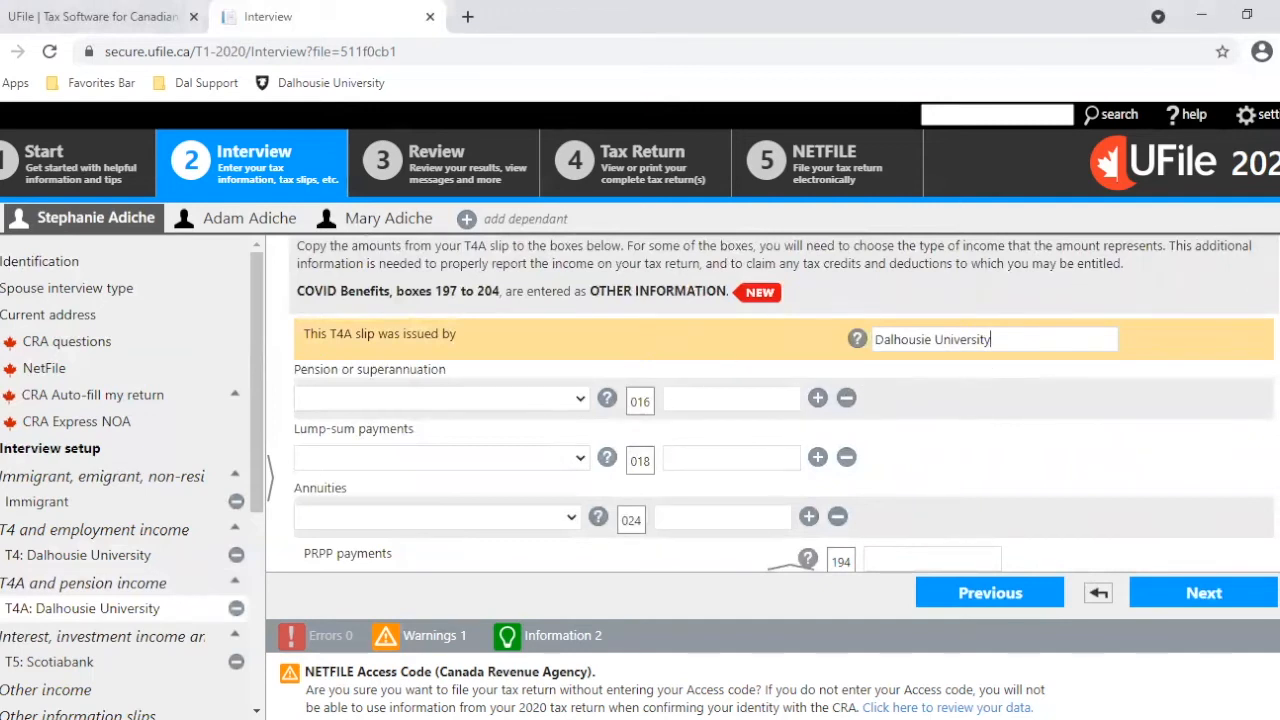
pyautogui.scroll(-3, 780, 400)
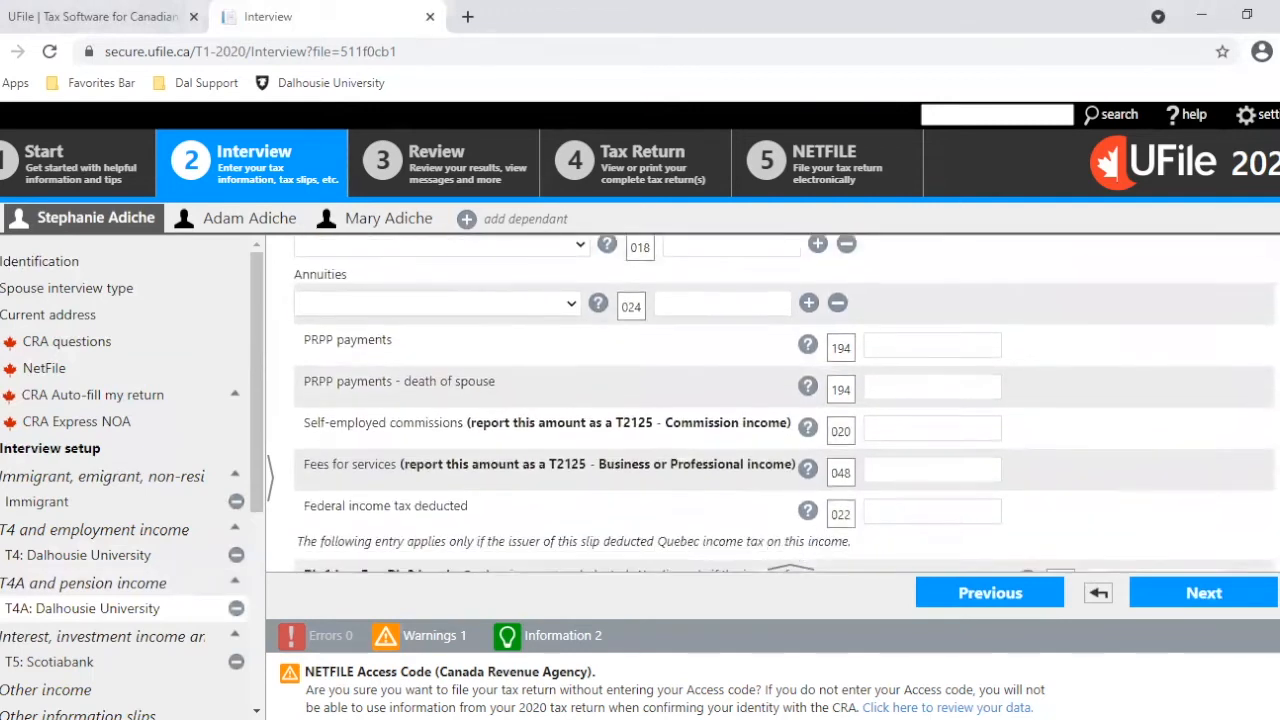
pyautogui.scroll(-3, 780, 400)
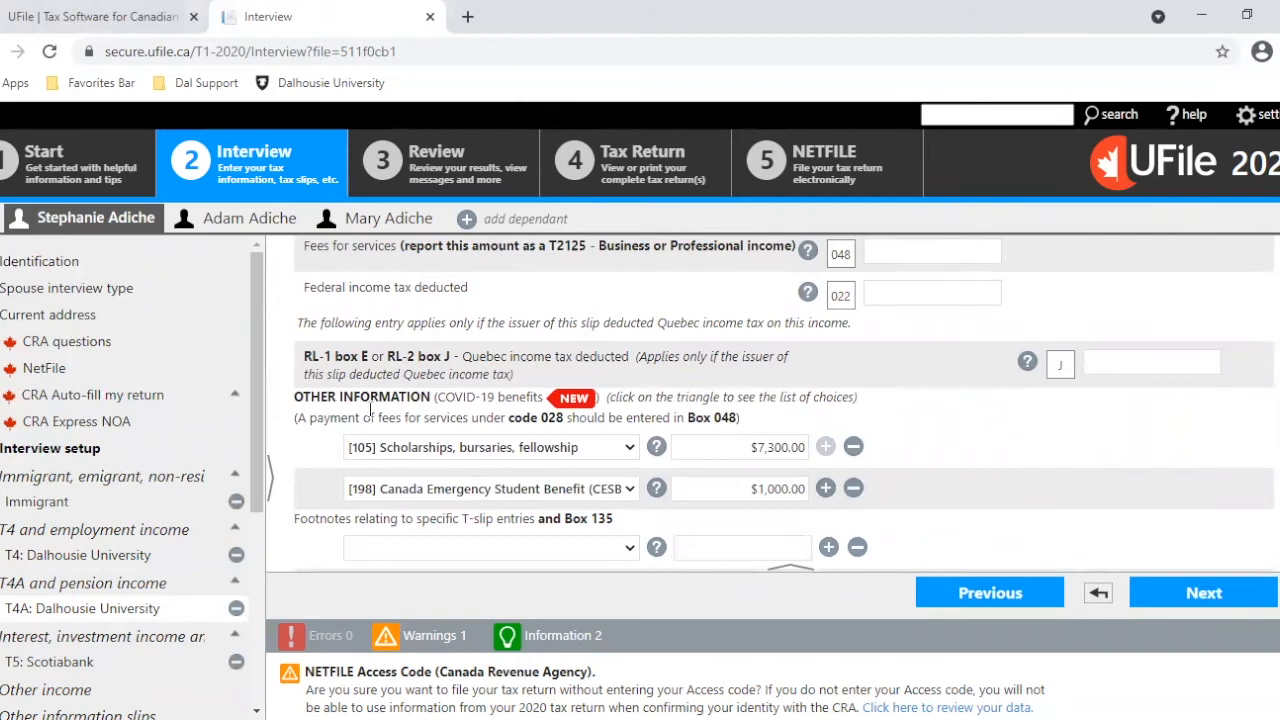
# - Select [105] Scholarships, bursaries, fellowship and [198] Canada Emergency Student Benefit (CESB) as the T4A slip's two Other information types
pyautogui.click(633, 447)
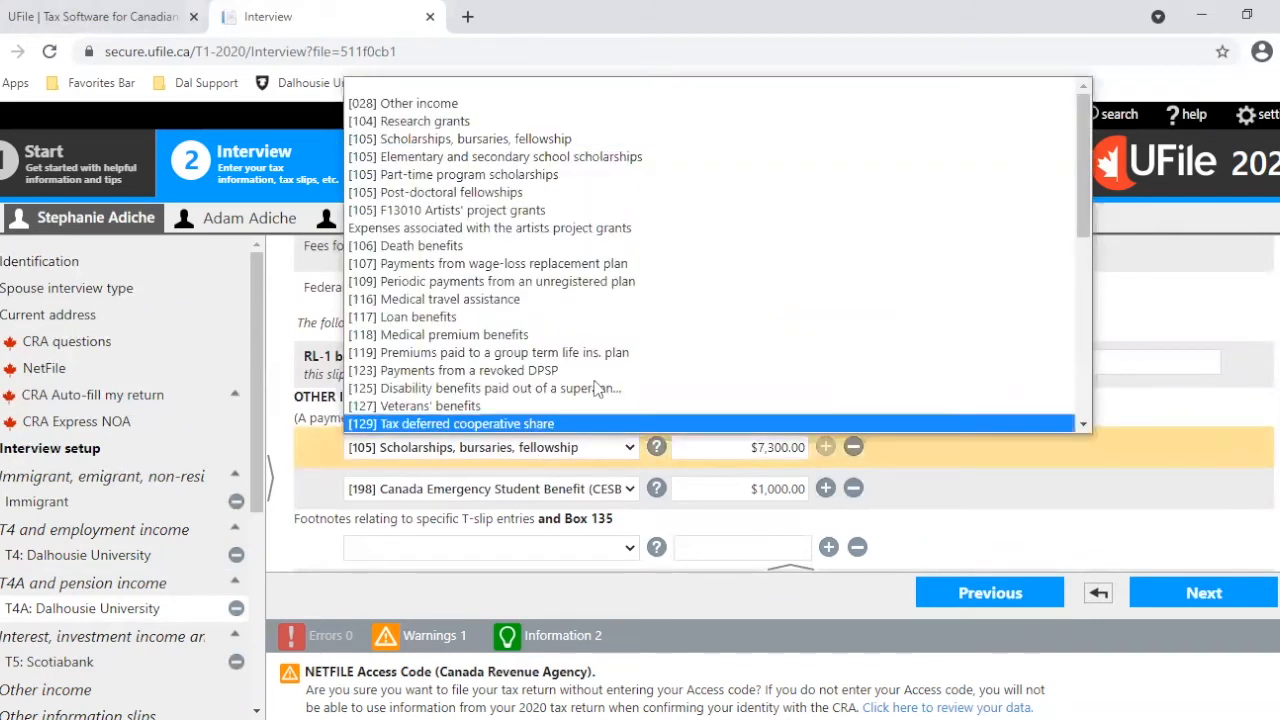
pyautogui.click(358, 139)
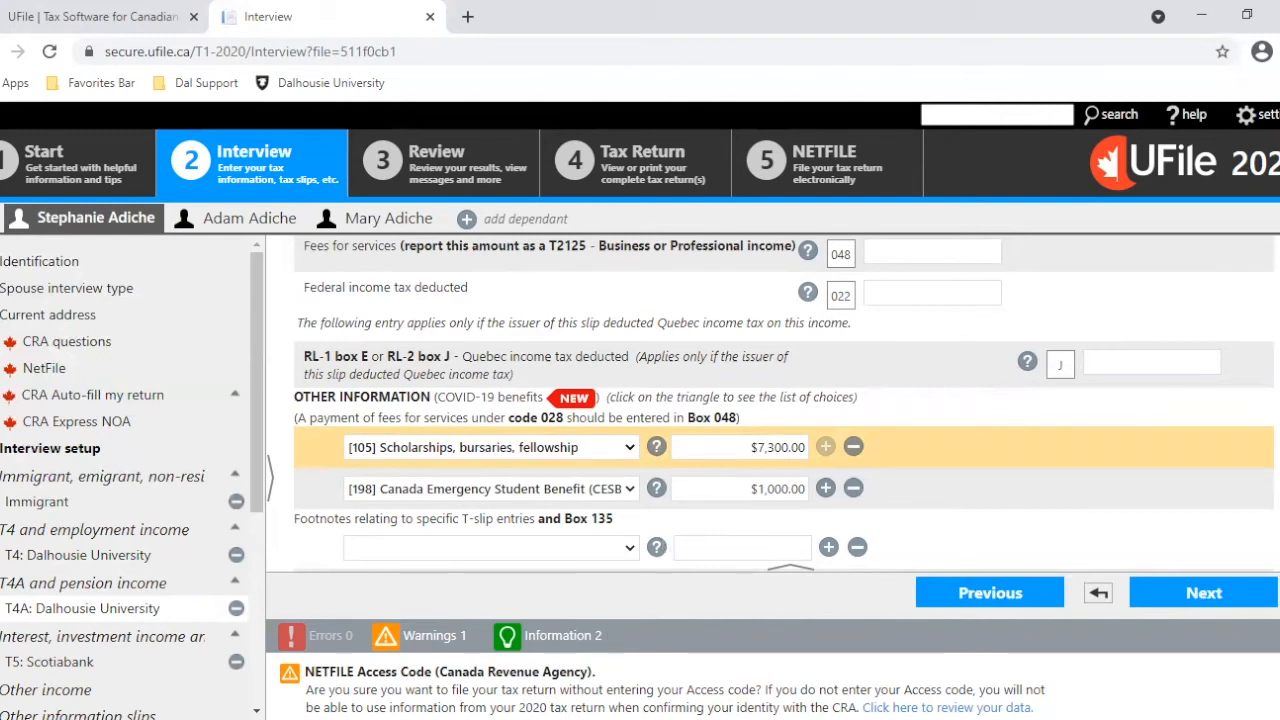
pyautogui.click(1018, 659)
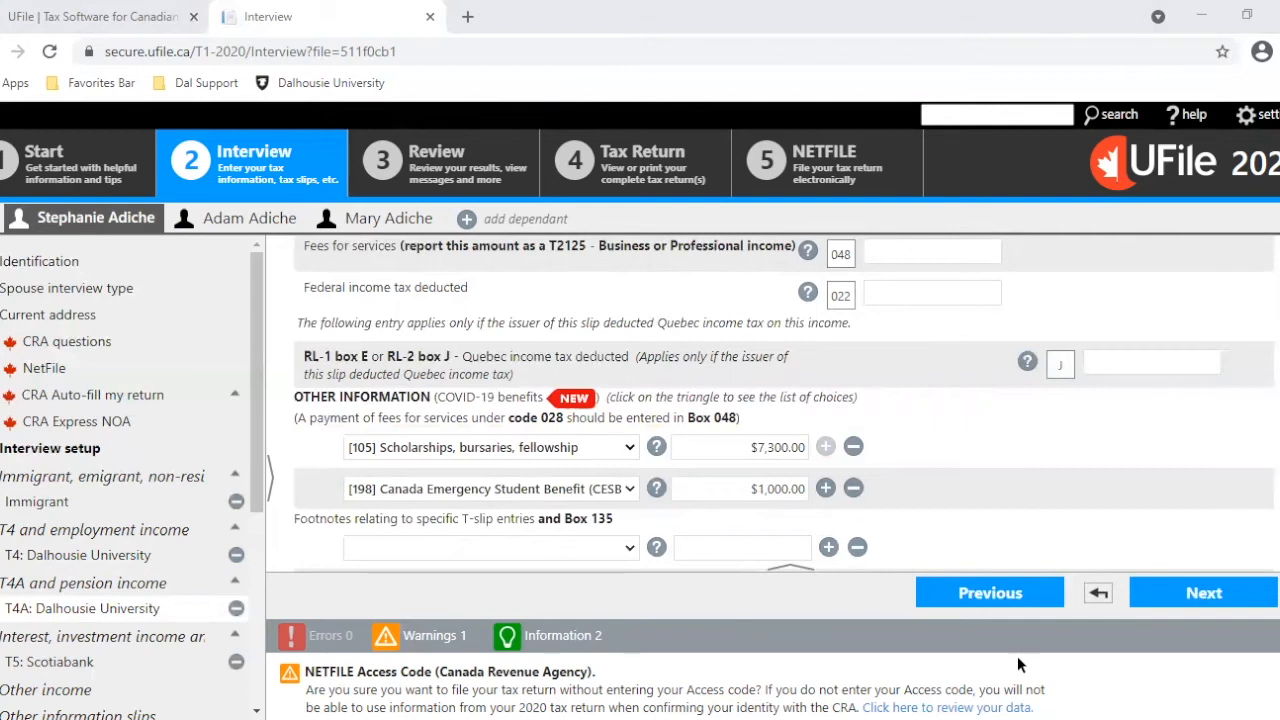
pyautogui.hotkey('alt', 'Tab')
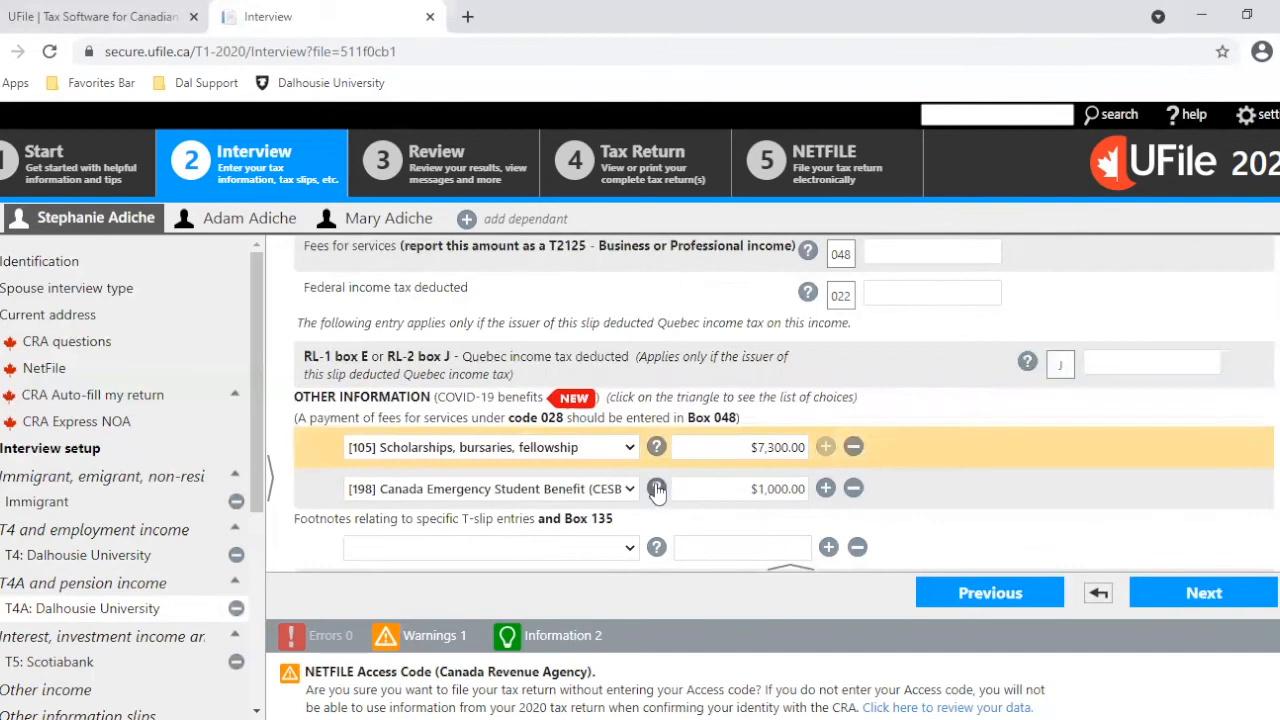
pyautogui.click(633, 488)
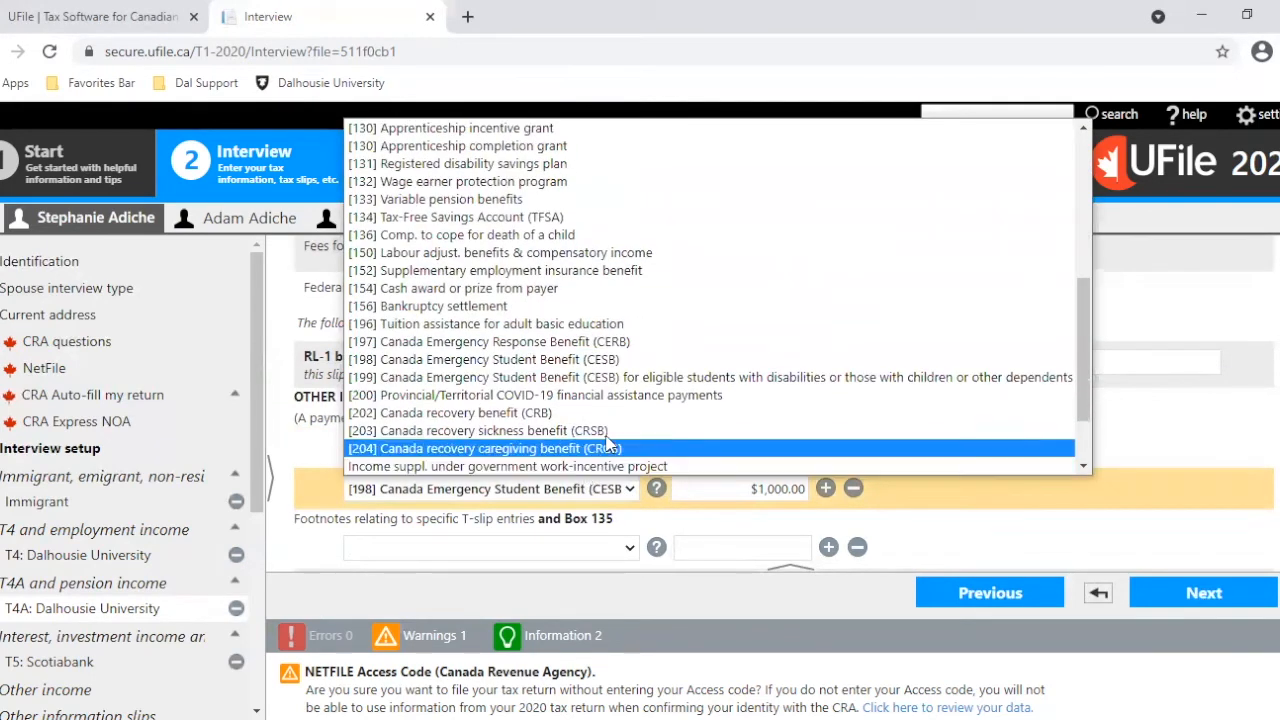
pyautogui.click(616, 360)
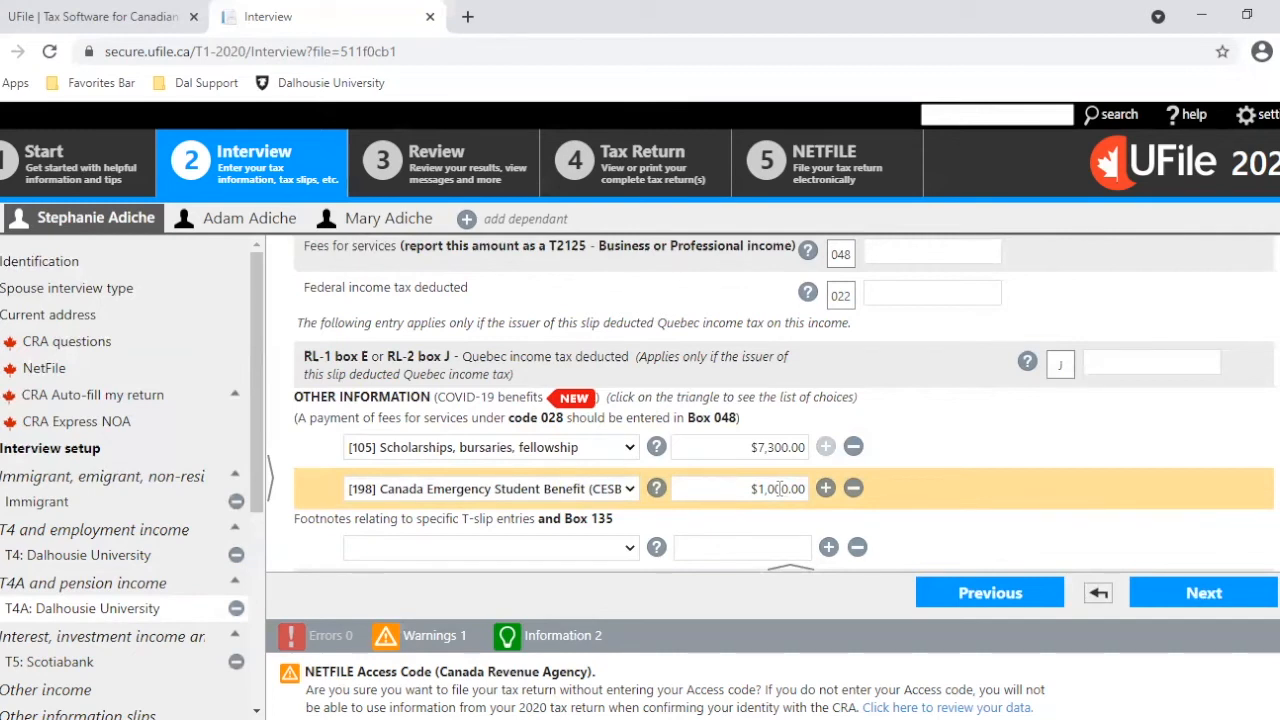
# - Continue to the investment income section, then open the Scotiabank T5 slip to check its issuer and Box 13 interest from Canadian sources
pyautogui.click(1204, 593)
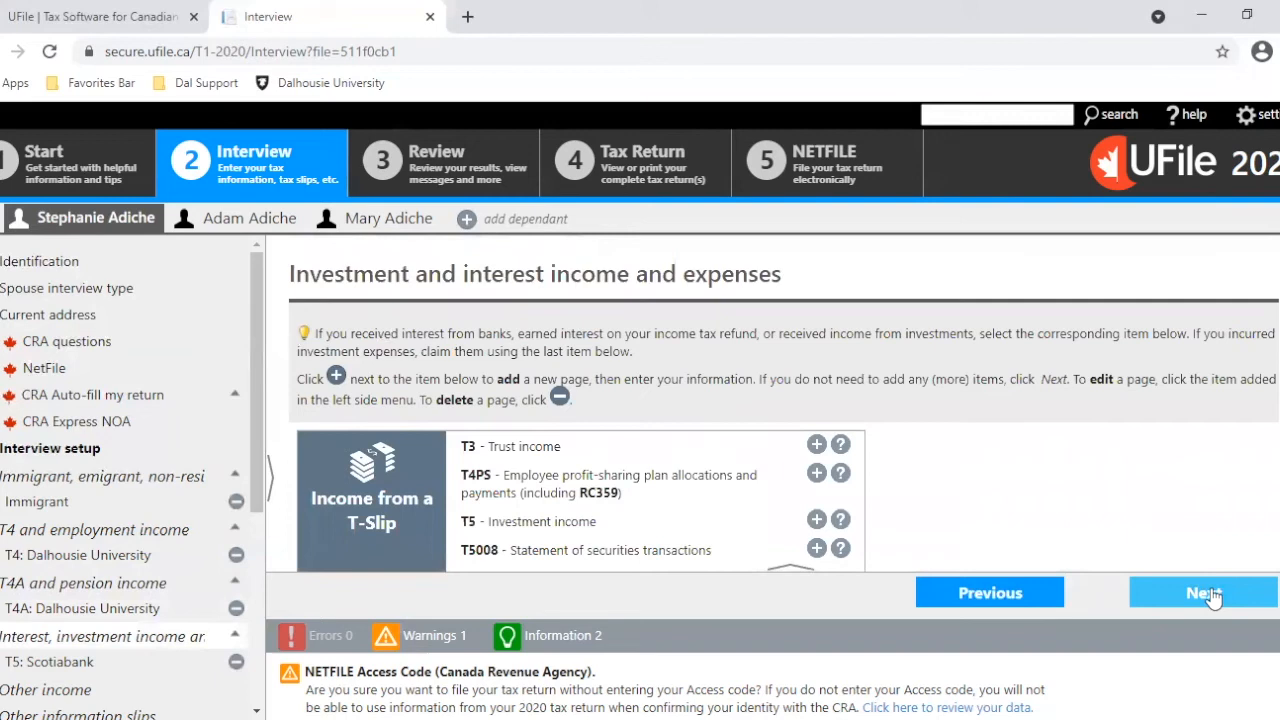
pyautogui.scroll(-2, 784, 400)
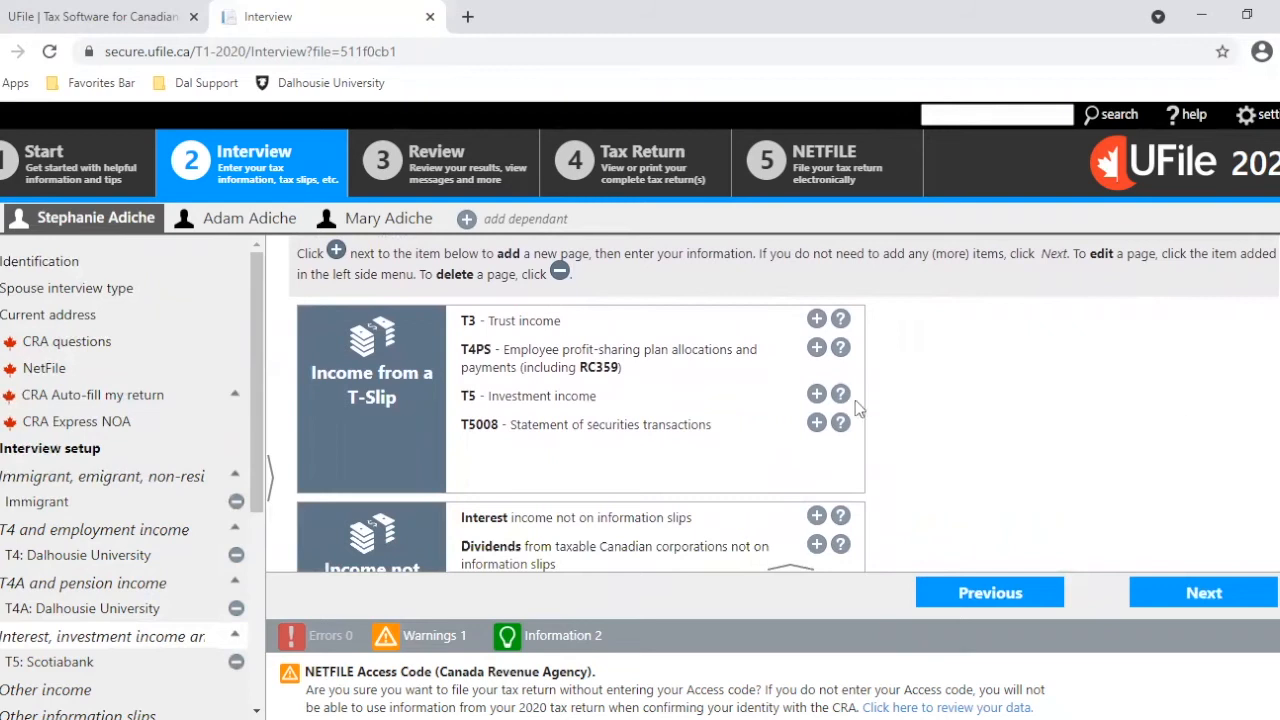
pyautogui.click(74, 664)
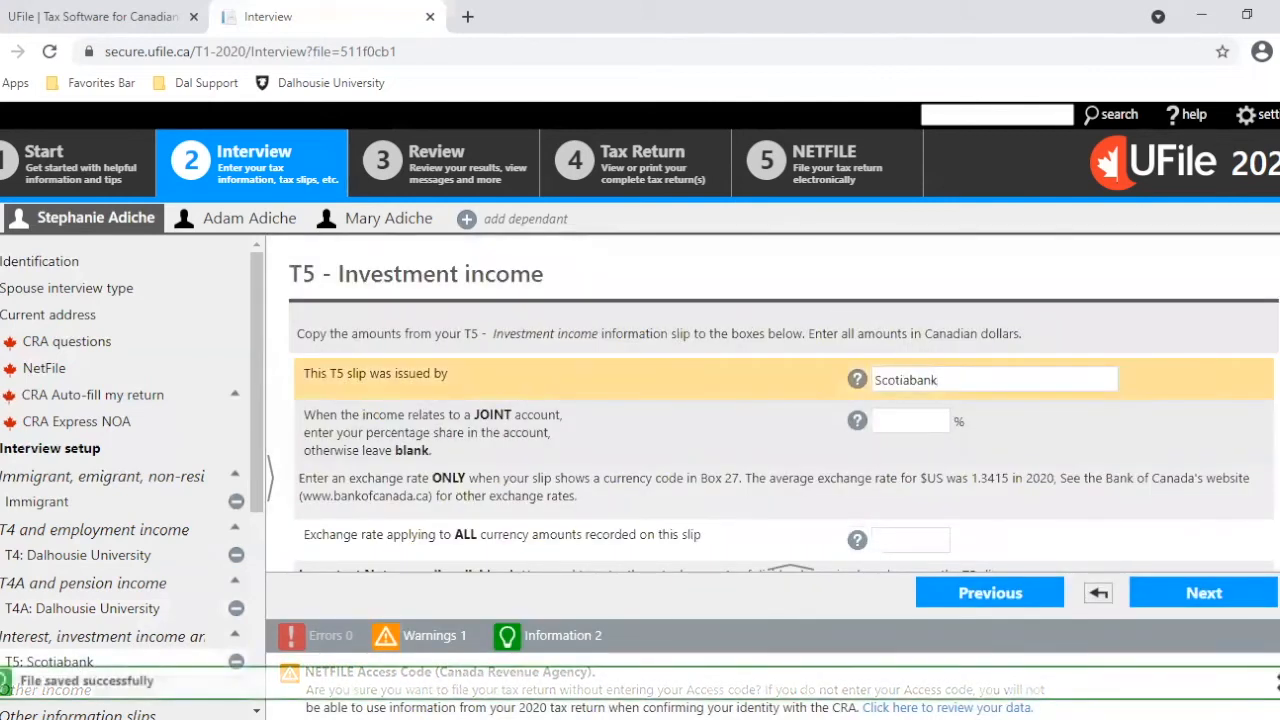
pyautogui.scroll(-1, 780, 405)
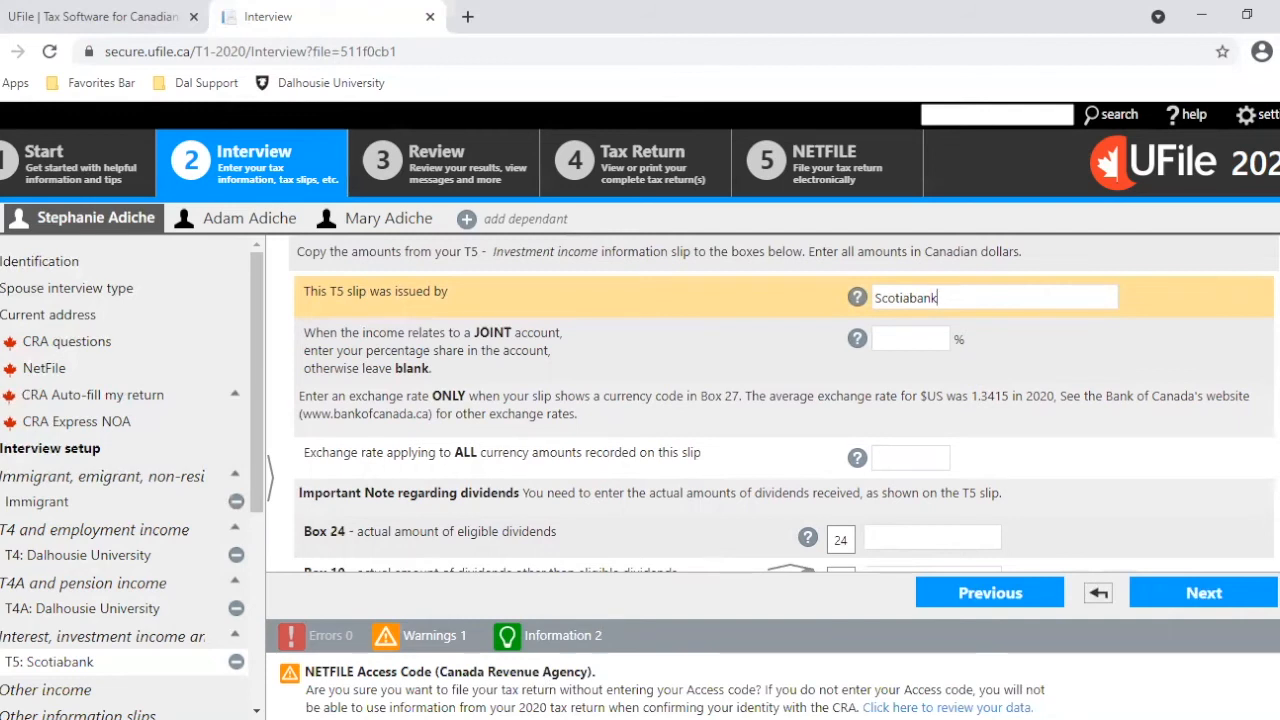
pyautogui.click(587, 630)
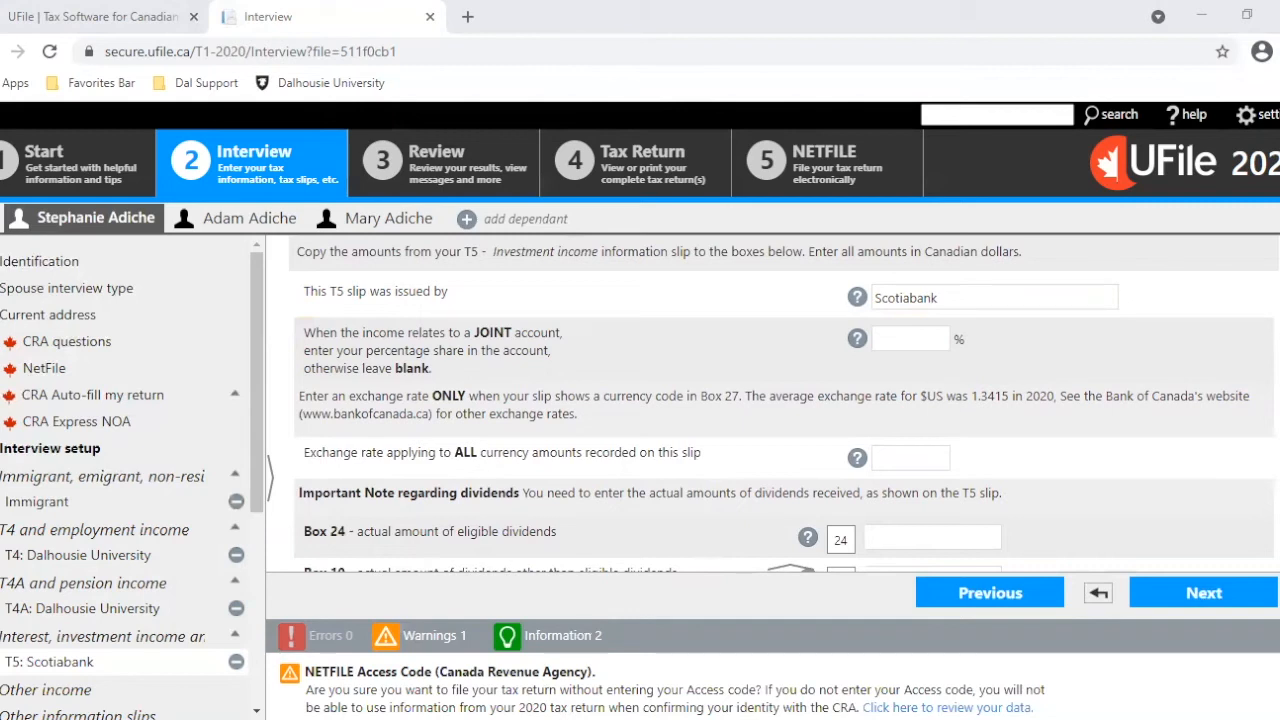
pyautogui.click(938, 298)
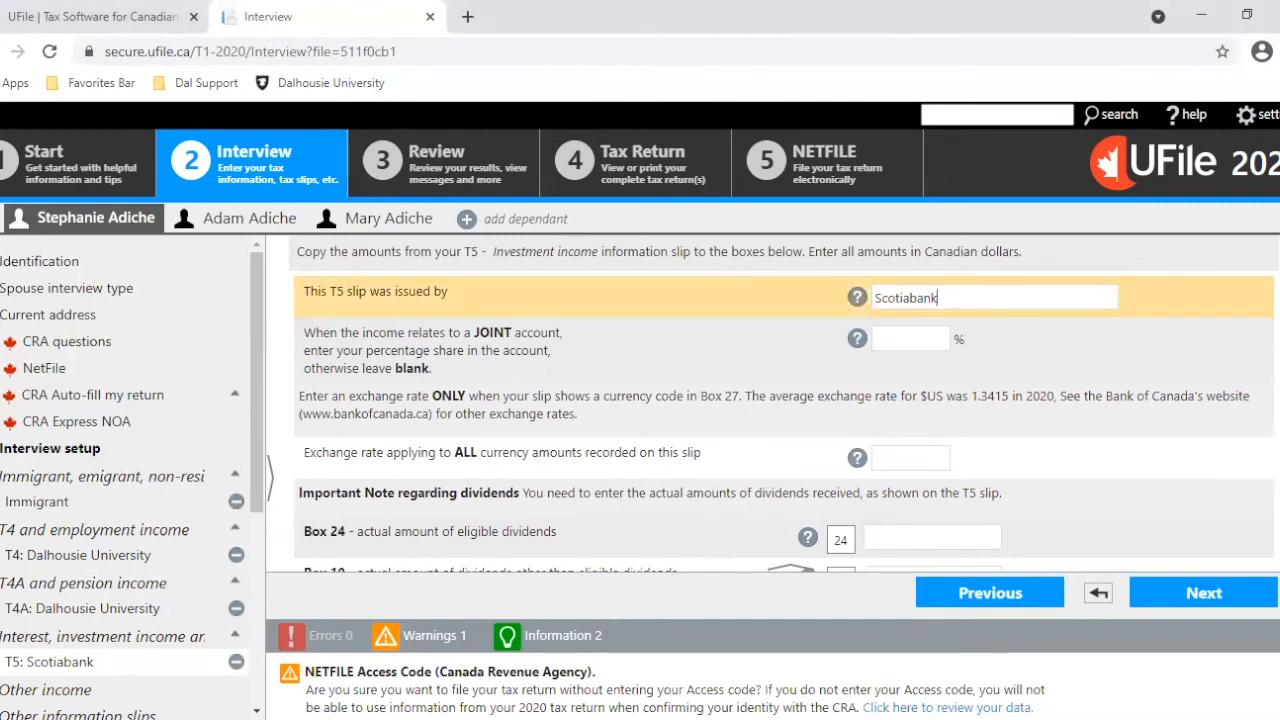
pyautogui.scroll(-5, 780, 400)
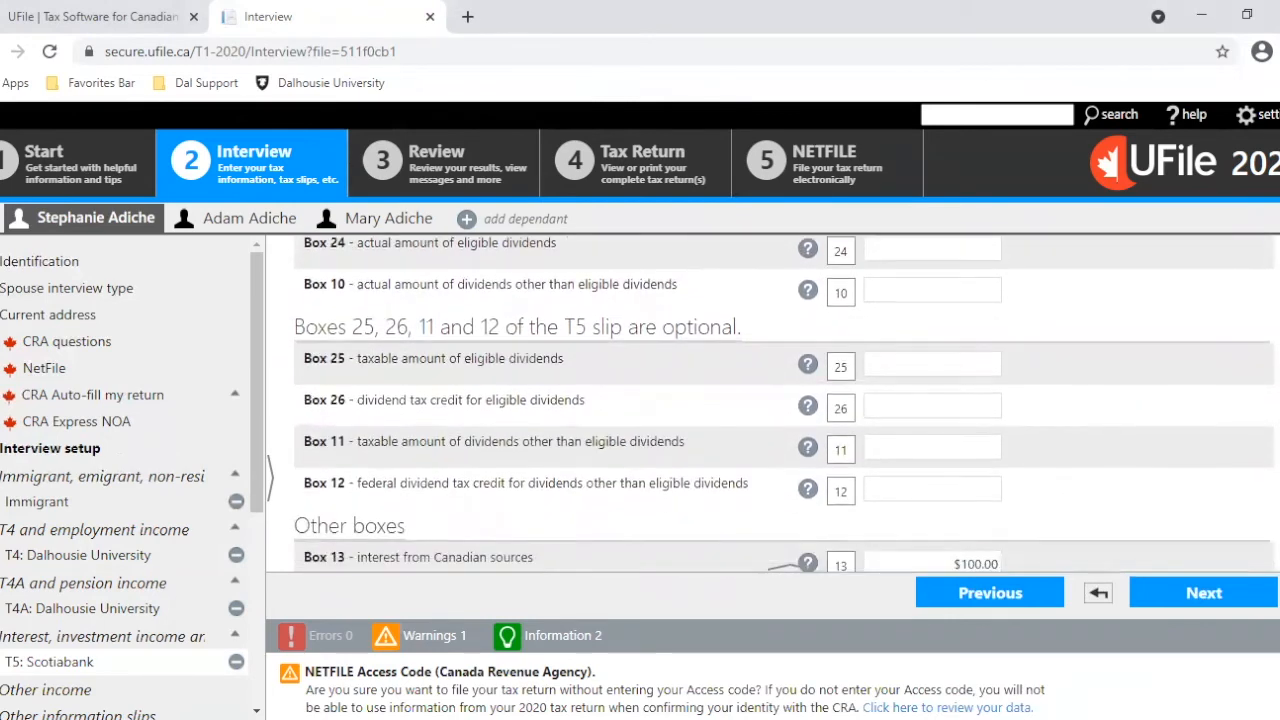
pyautogui.scroll(-1, 780, 400)
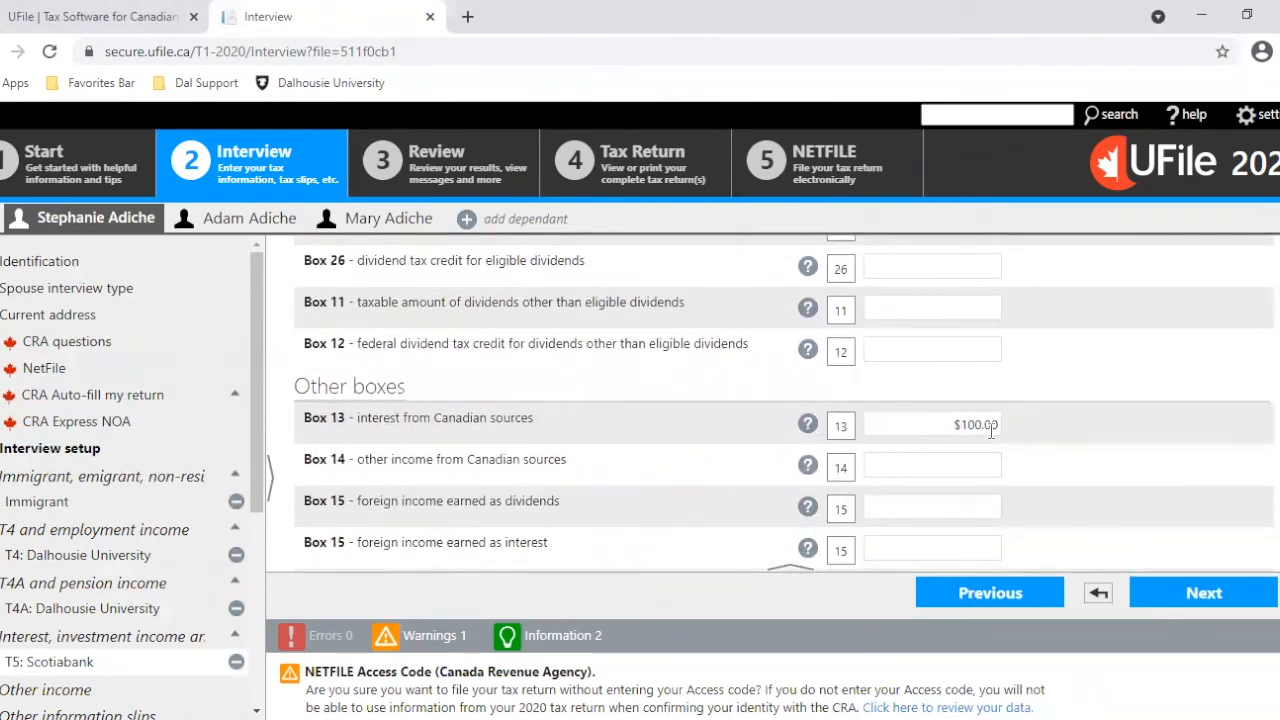
# - Continue the interview past Other income and Information from other T-slips to the Medical expenses, disability deductions page, adding no items
pyautogui.click(1198, 600)
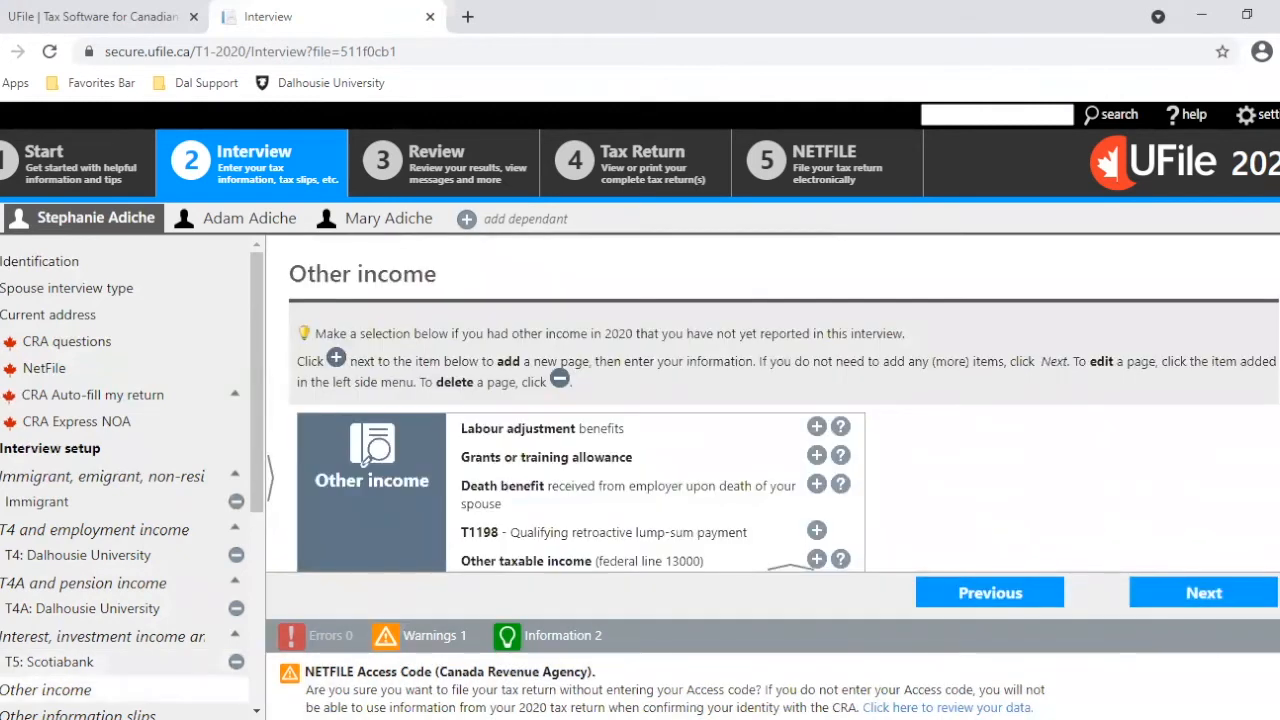
pyautogui.scroll(-1, 772, 404)
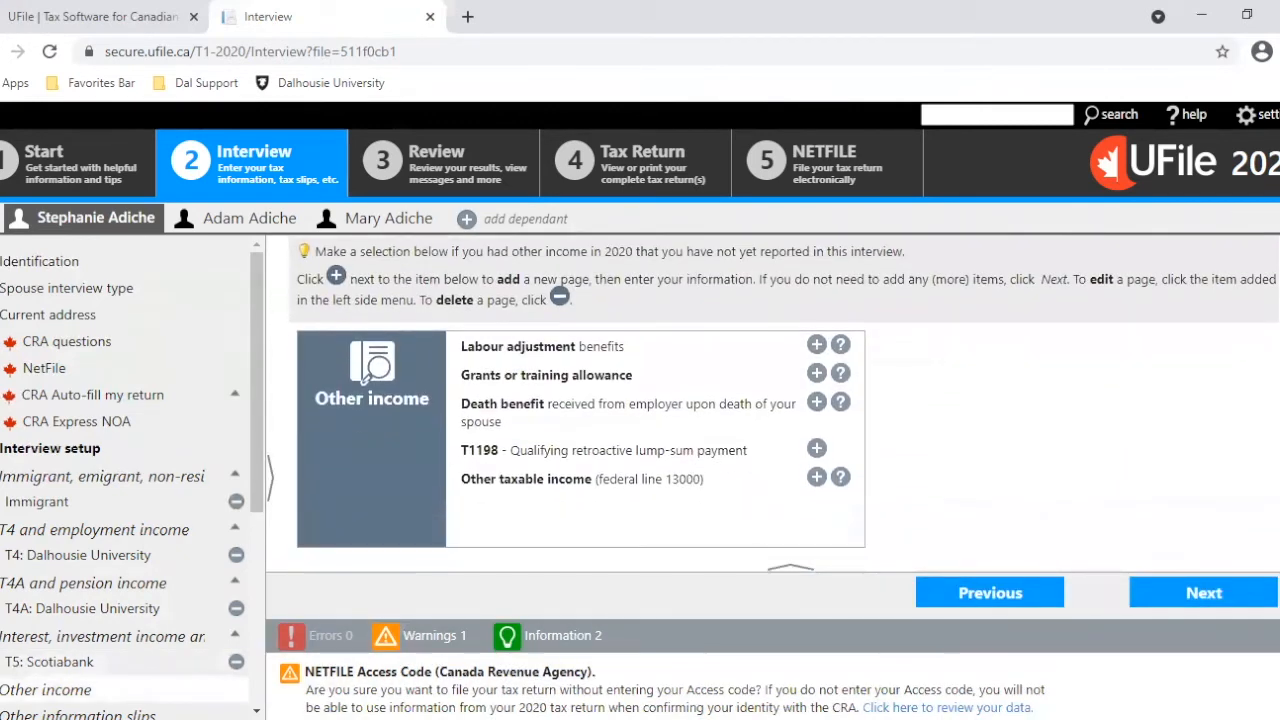
pyautogui.scroll(1, 772, 404)
pyautogui.scroll(-1, 784, 409)
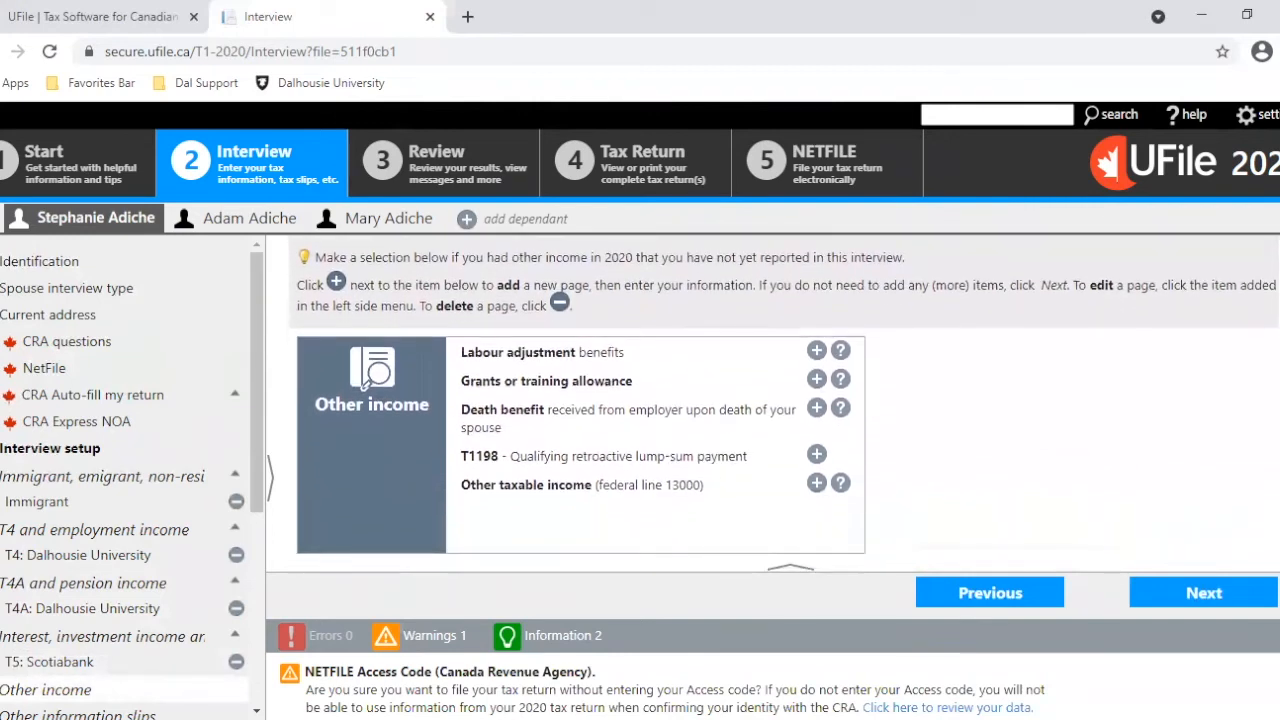
pyautogui.click(1188, 593)
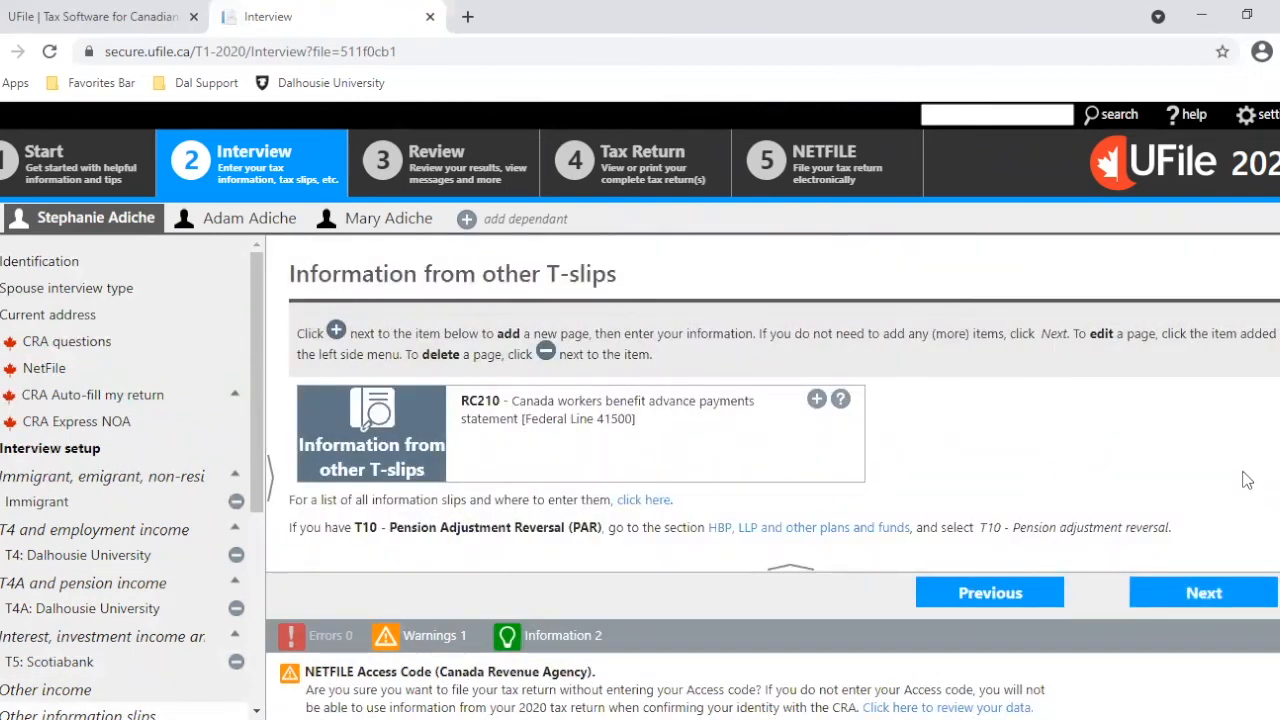
pyautogui.click(1208, 594)
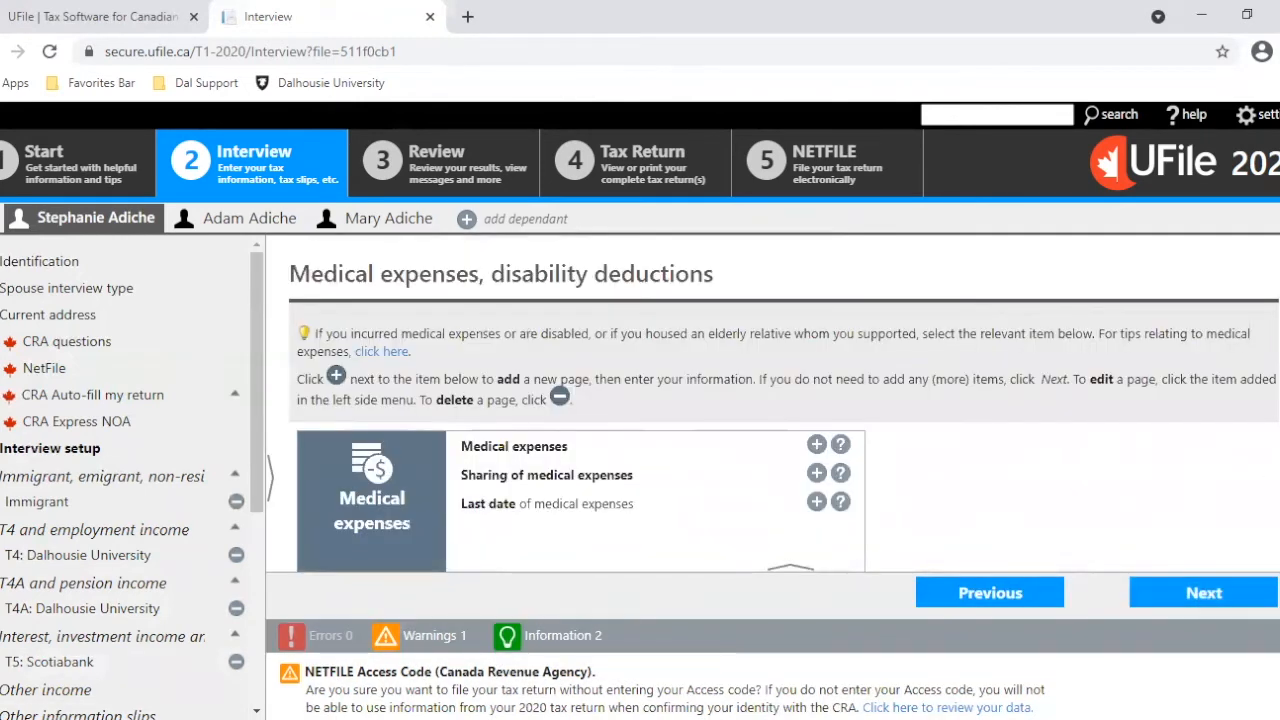
# - Open the existing Medical expenses page and check the date, description and amount of its vision medication entry
pyautogui.scroll(-1, 372, 458)
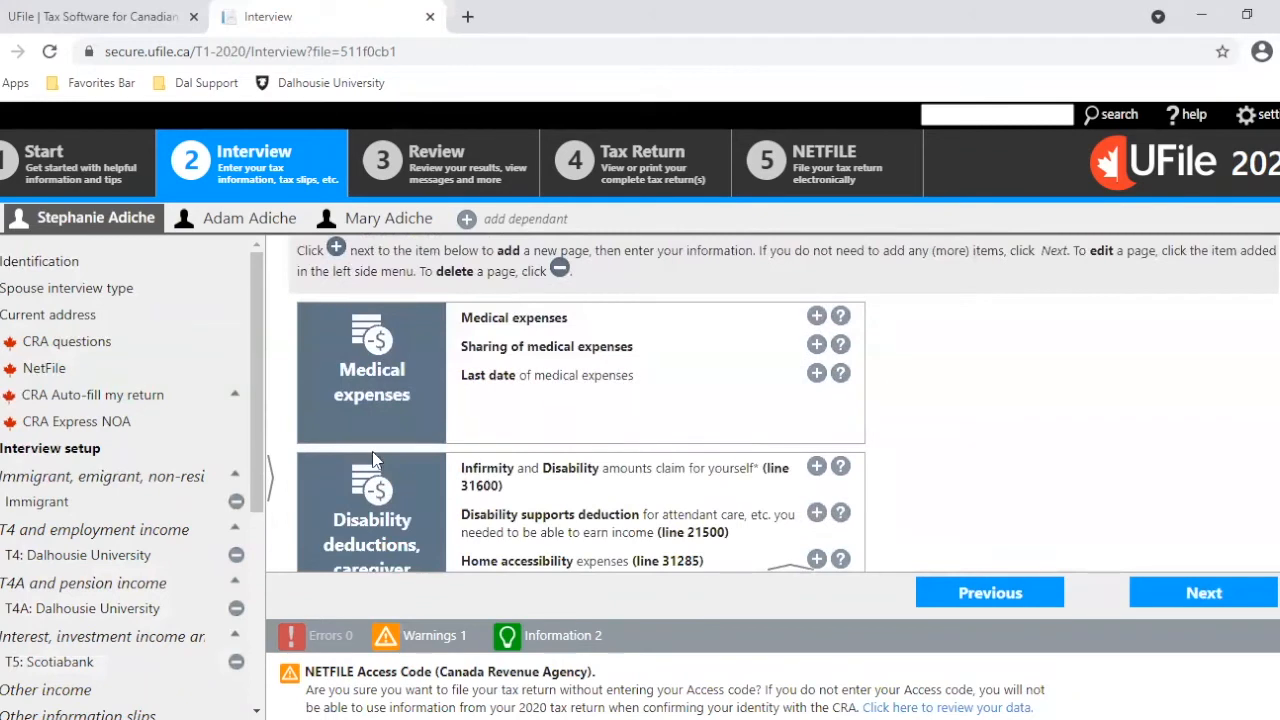
pyautogui.moveTo(263, 443); pyautogui.dragTo(268, 516)
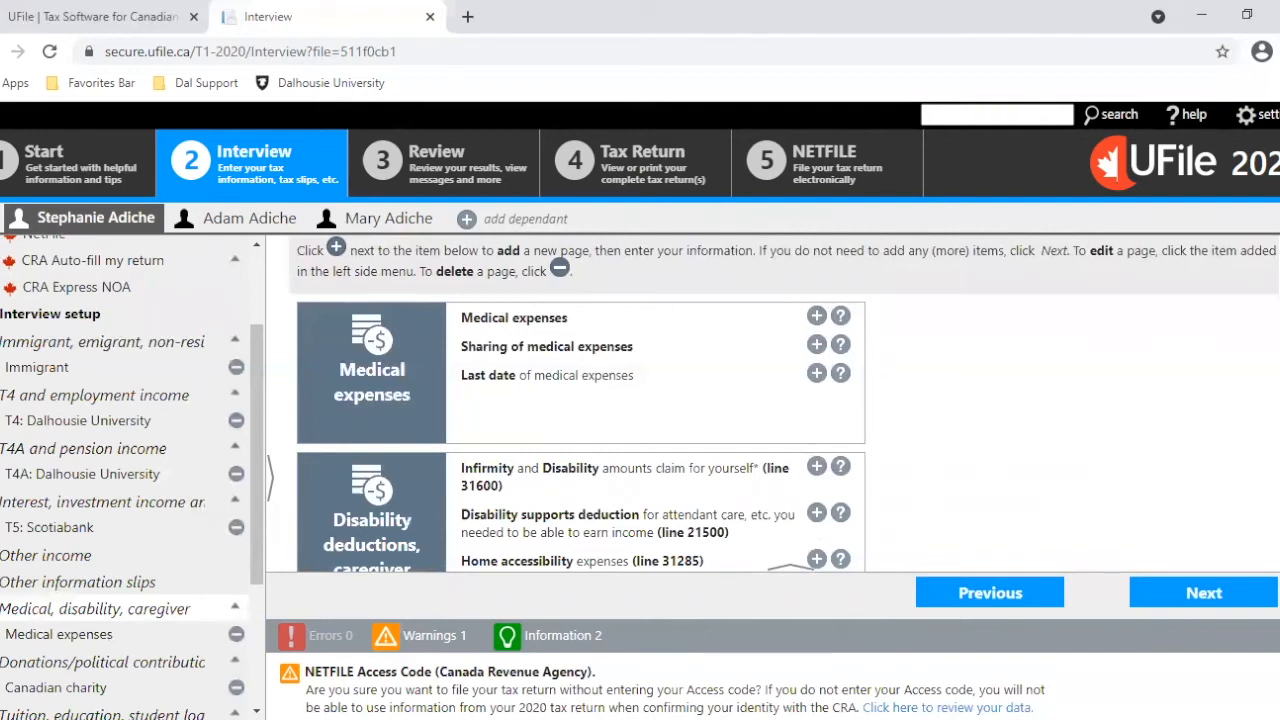
pyautogui.click(70, 636)
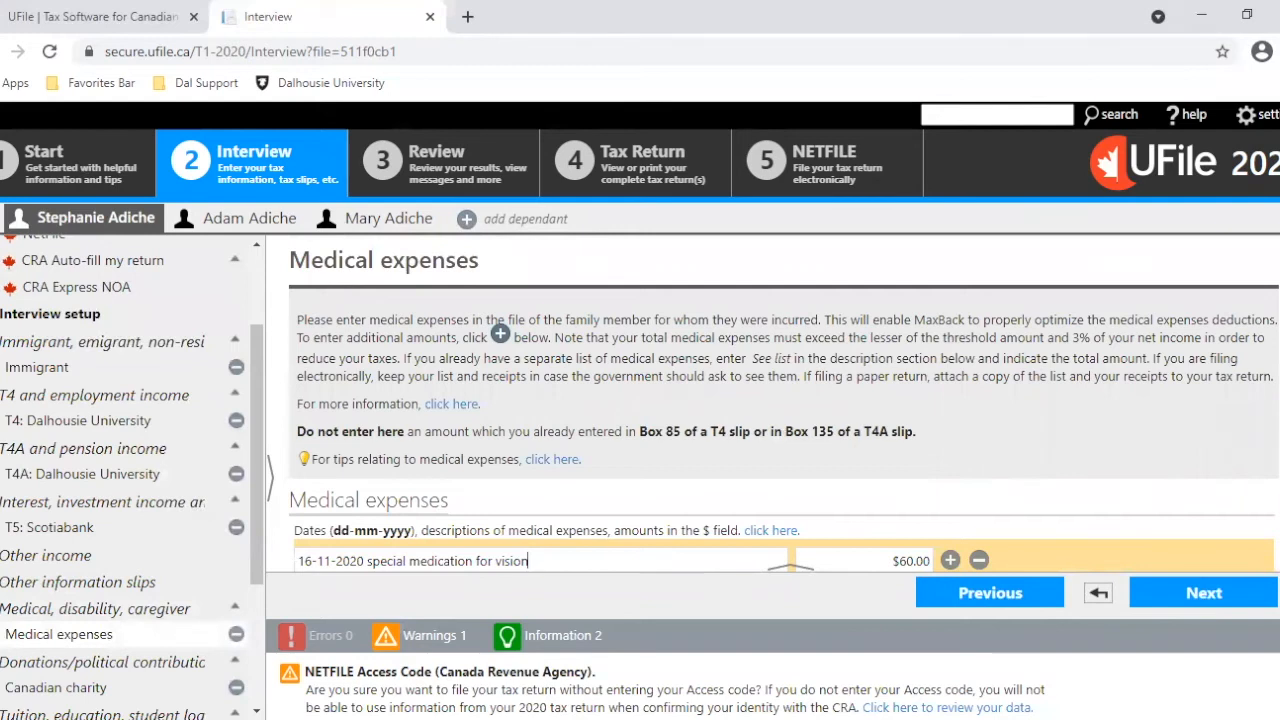
pyautogui.scroll(-2, 784, 404)
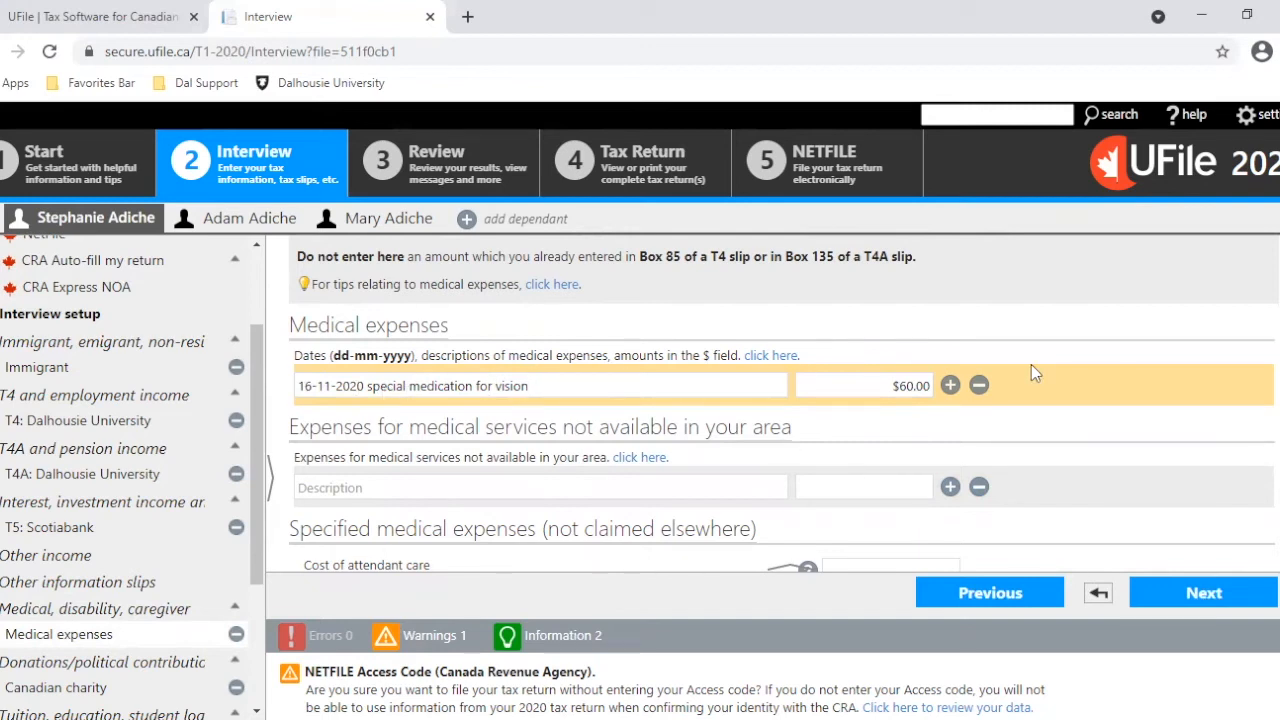
# - Add a blank row below the vision medication expense and delete that row again
pyautogui.click(951, 386)
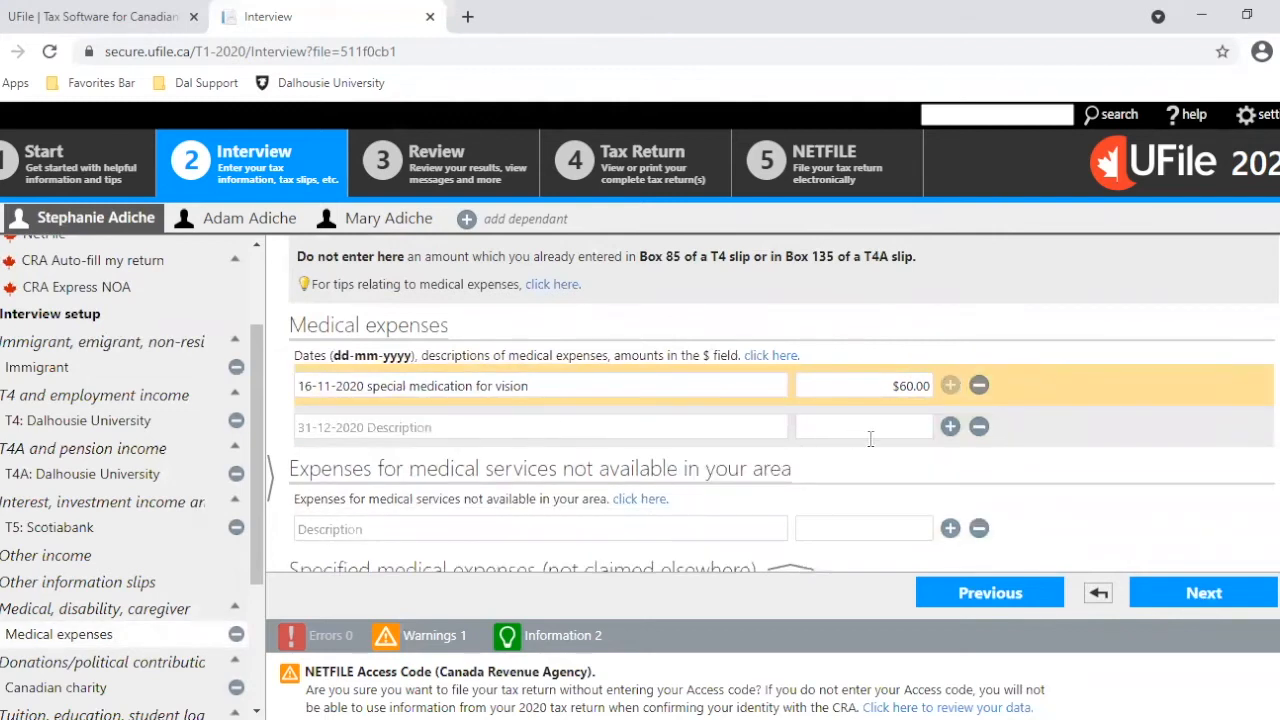
pyautogui.click(982, 430)
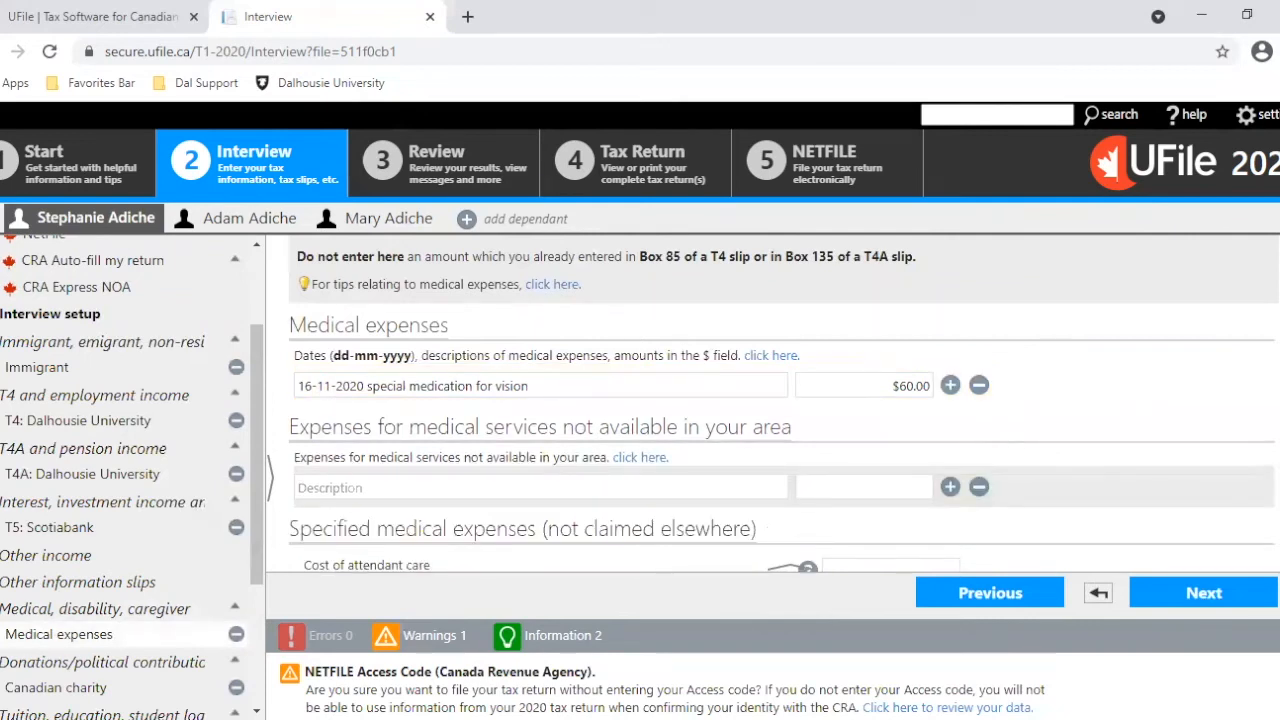
# - Review the specified medical expenses fields, leaving them blank, and continue the interview to the Donations and federal political contributions page
pyautogui.scroll(-1, 980, 385)
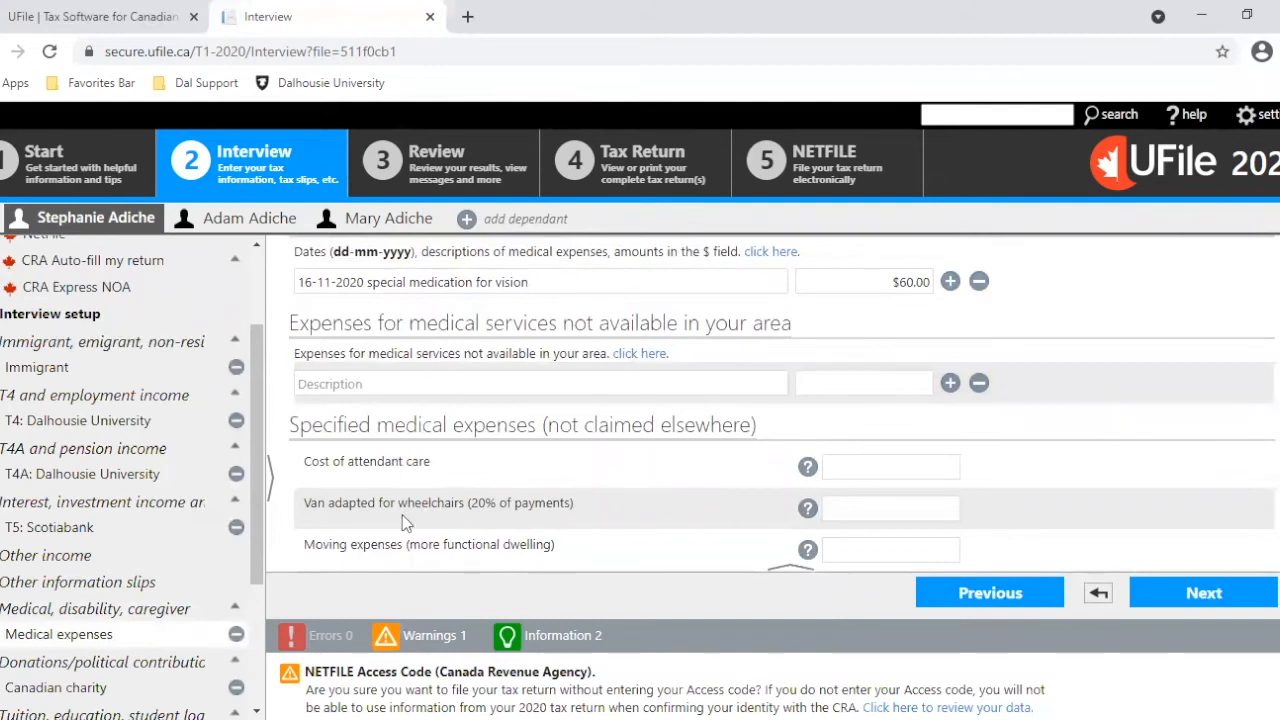
pyautogui.scroll(1, 428, 532)
pyautogui.click(428, 532)
pyautogui.scroll(-1, 428, 532)
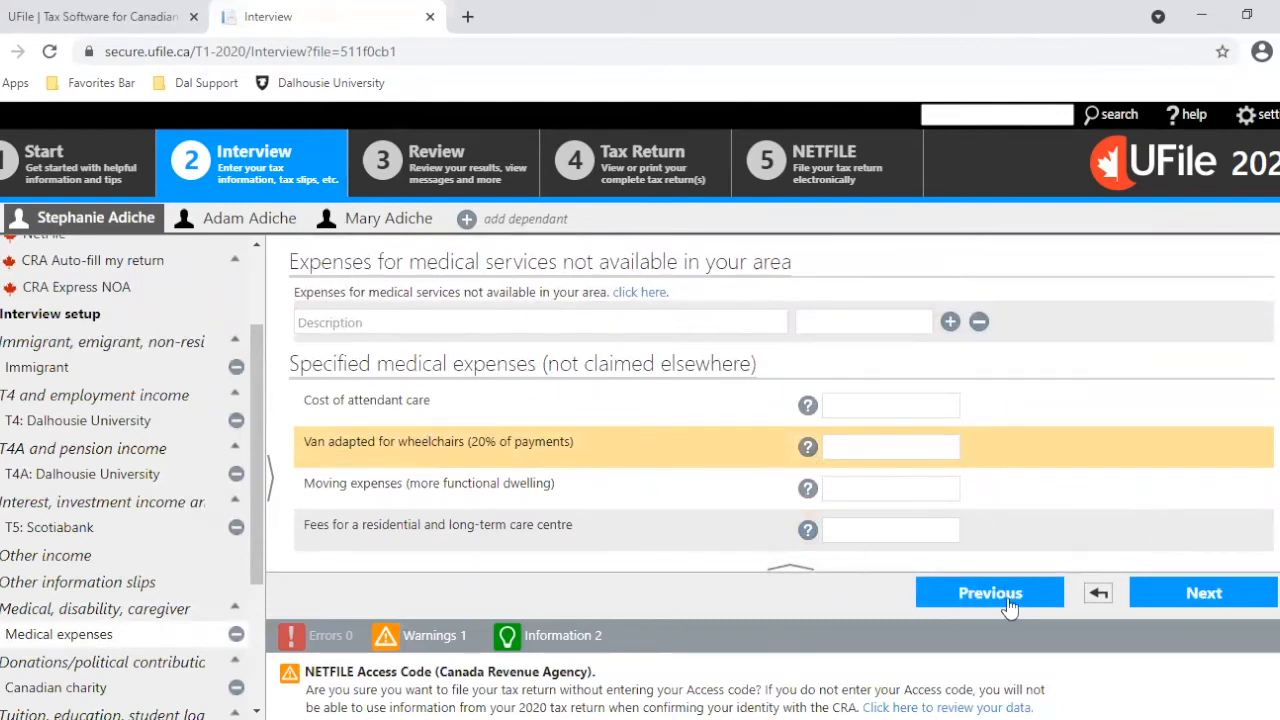
pyautogui.click(1196, 595)
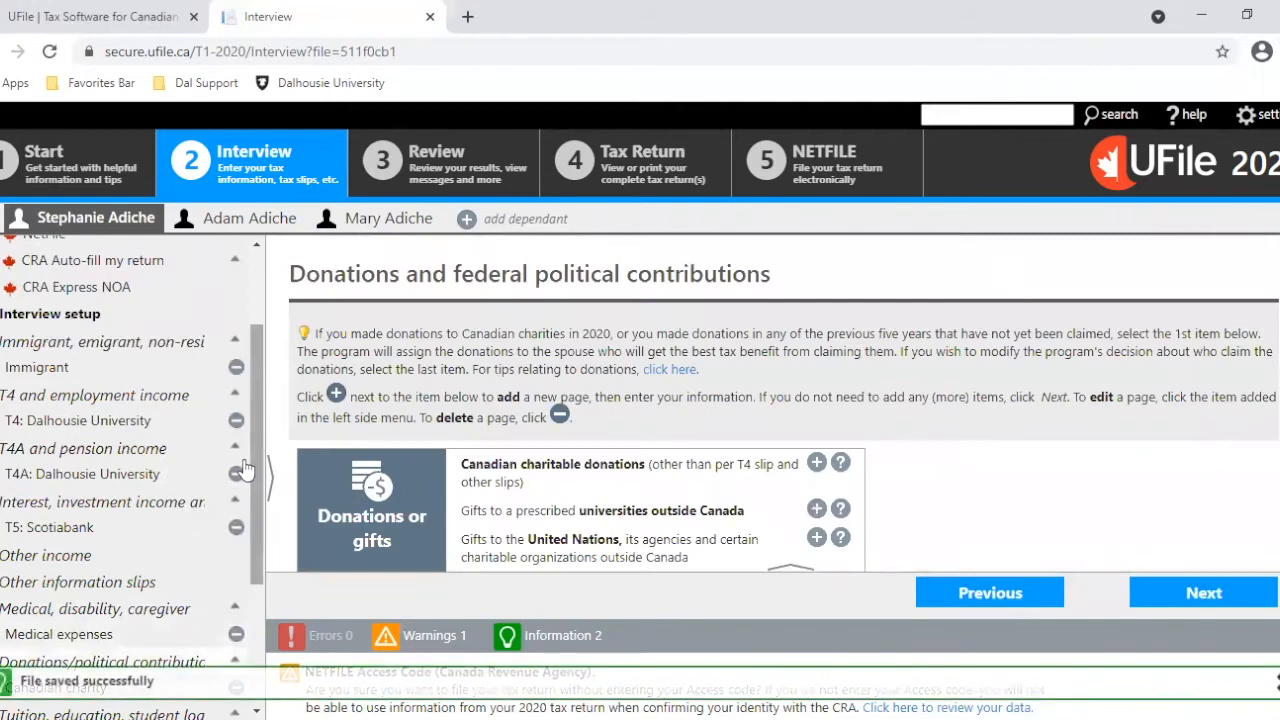
pyautogui.scroll(-2, 262, 585)
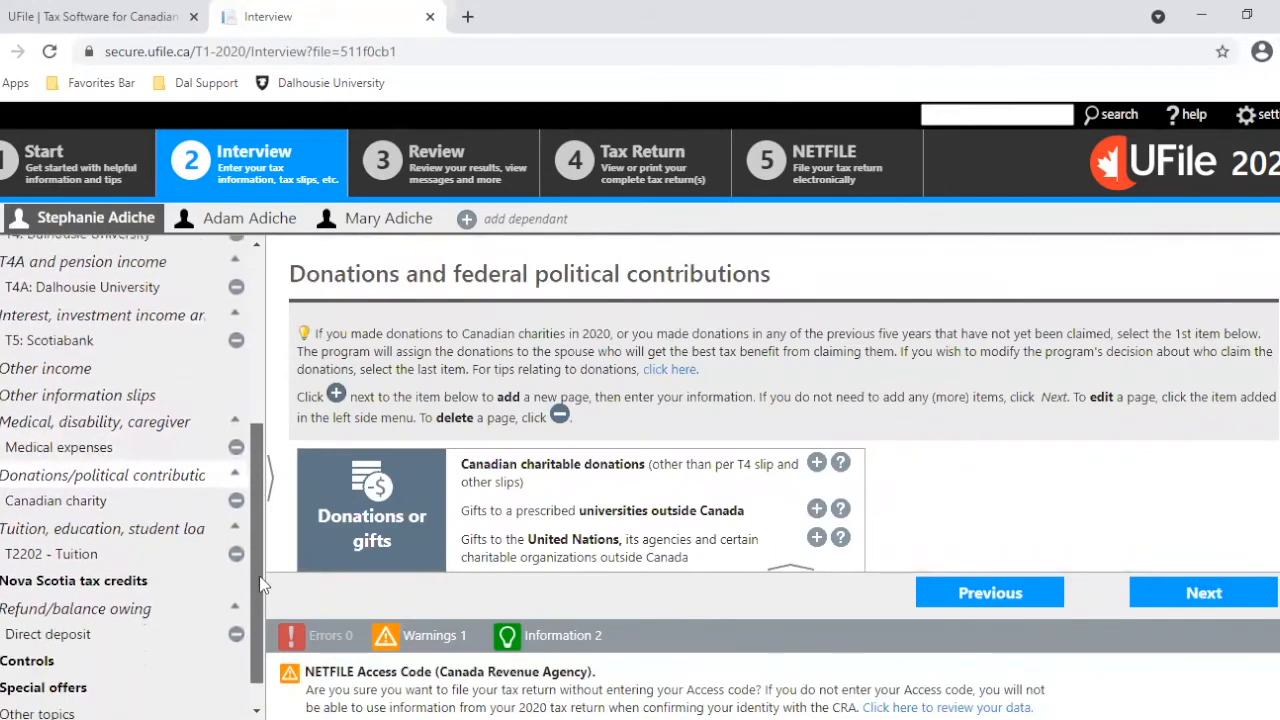
# - Check the donation amount, organization and gift type on the existing Canadian charity page, and continue to the tuition and student loans page
pyautogui.moveTo(260, 577); pyautogui.dragTo(260, 583)
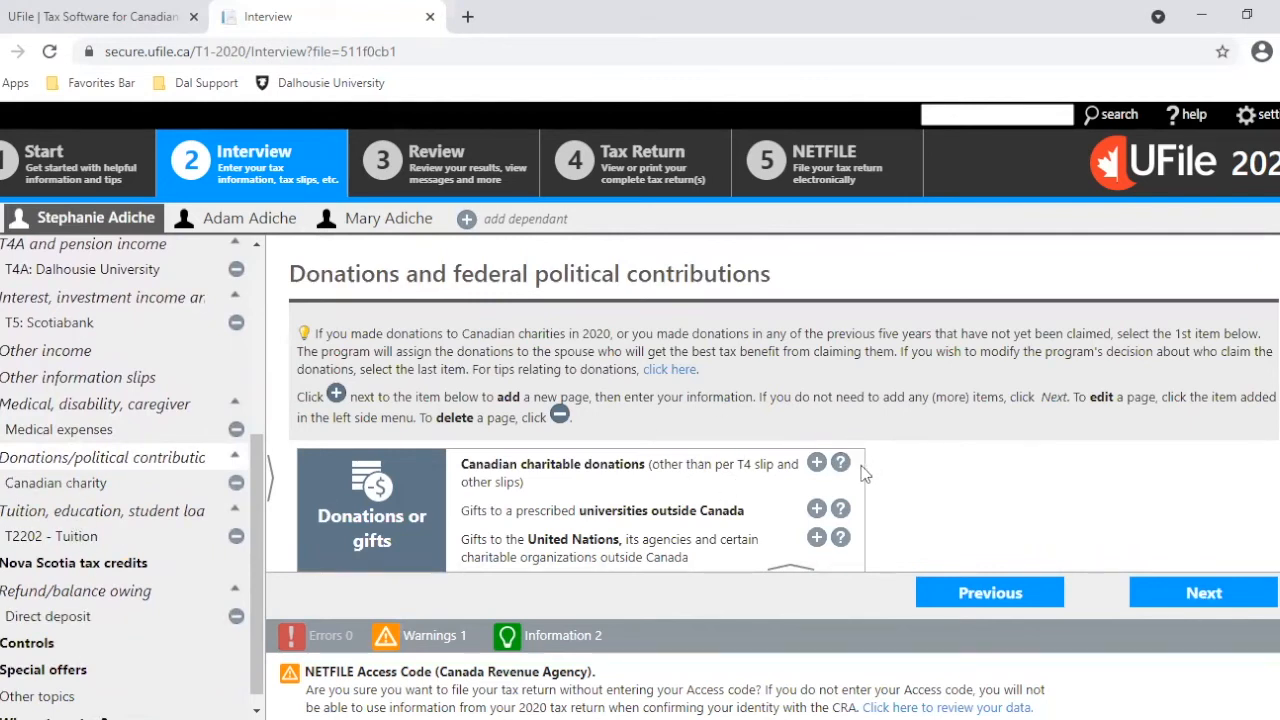
pyautogui.click(36, 489)
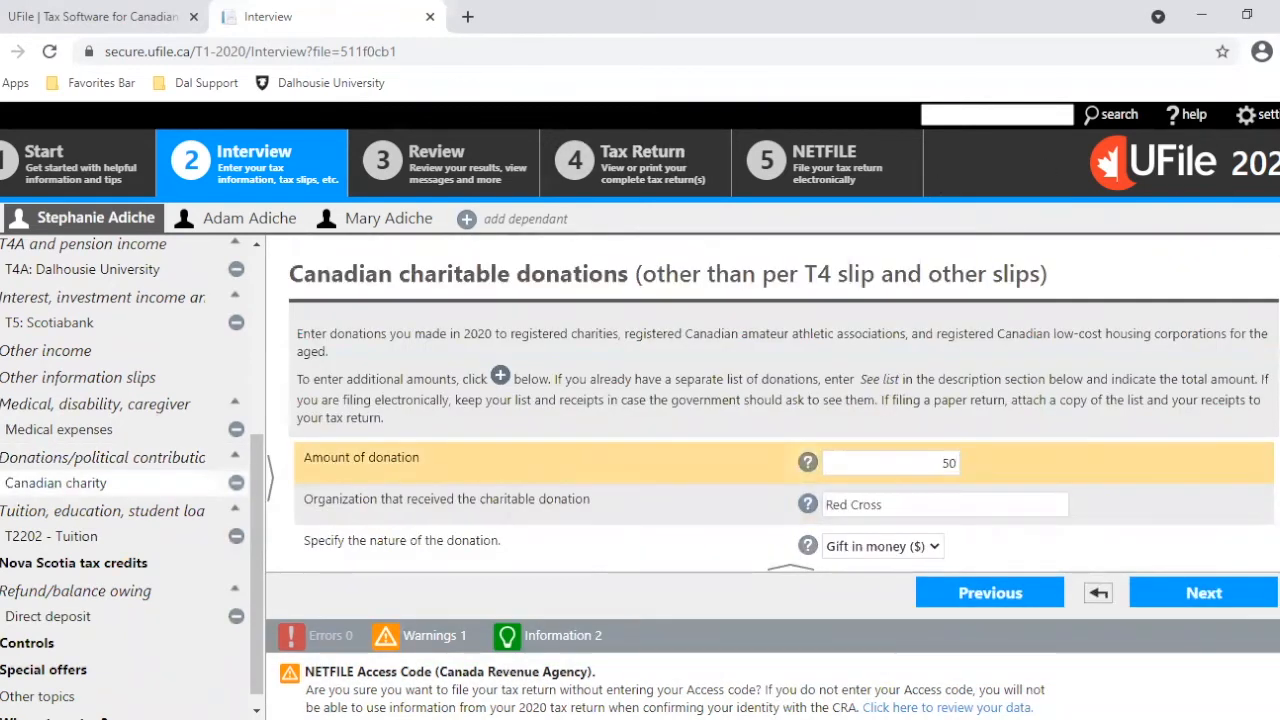
pyautogui.scroll(-1, 959, 372)
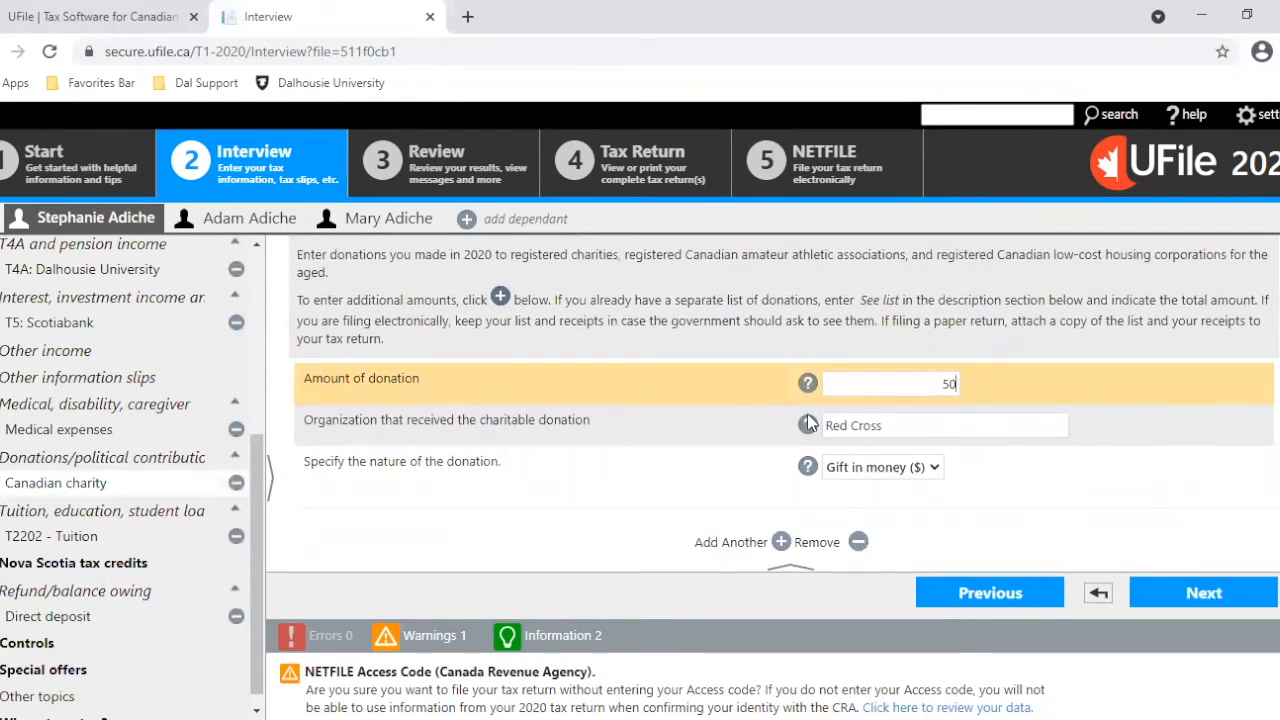
pyautogui.click(912, 428)
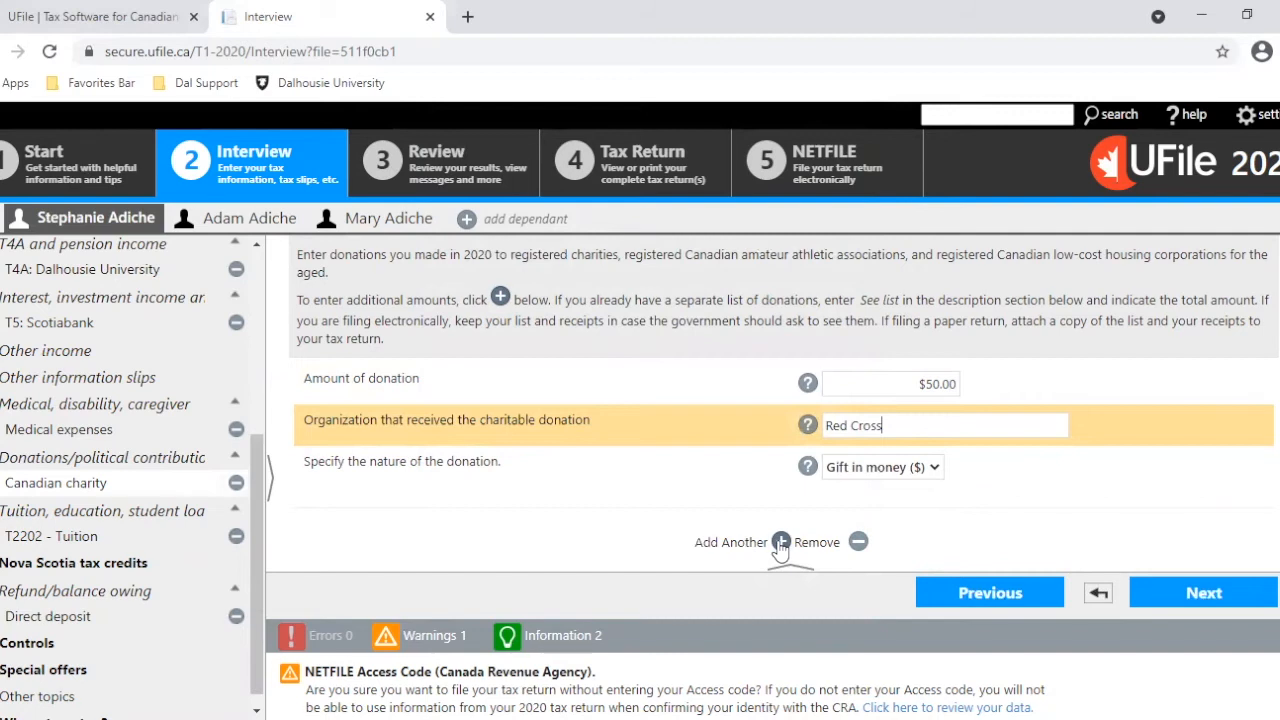
pyautogui.click(1198, 596)
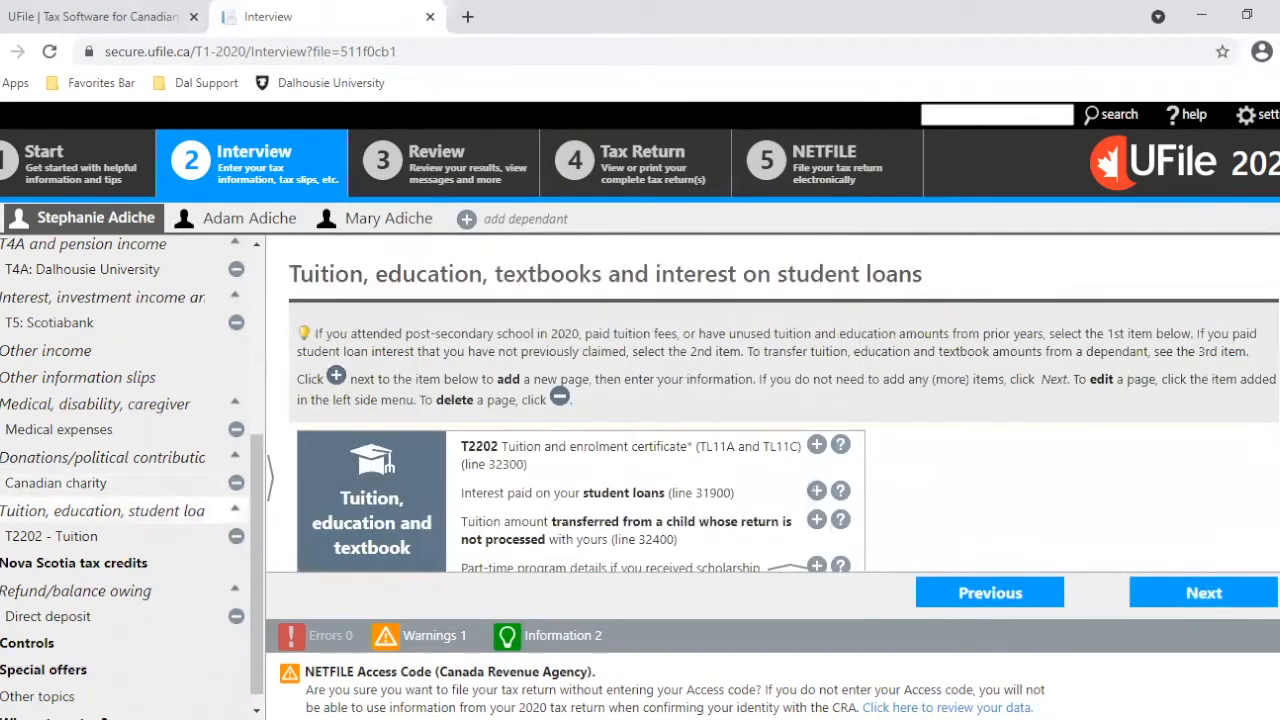
# - Open the existing T2202 - Tuition page and check the Dalhousie University tuition fees and months of study
pyautogui.scroll(-1, 780, 400)
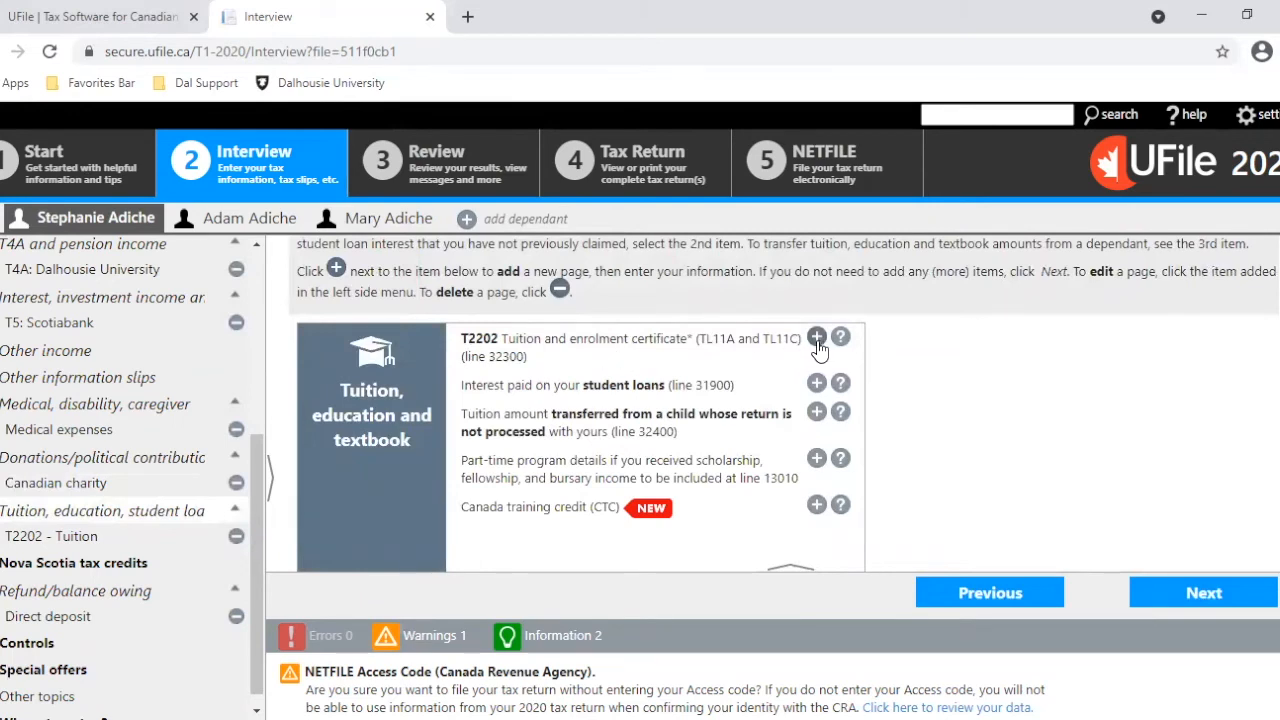
pyautogui.click(83, 538)
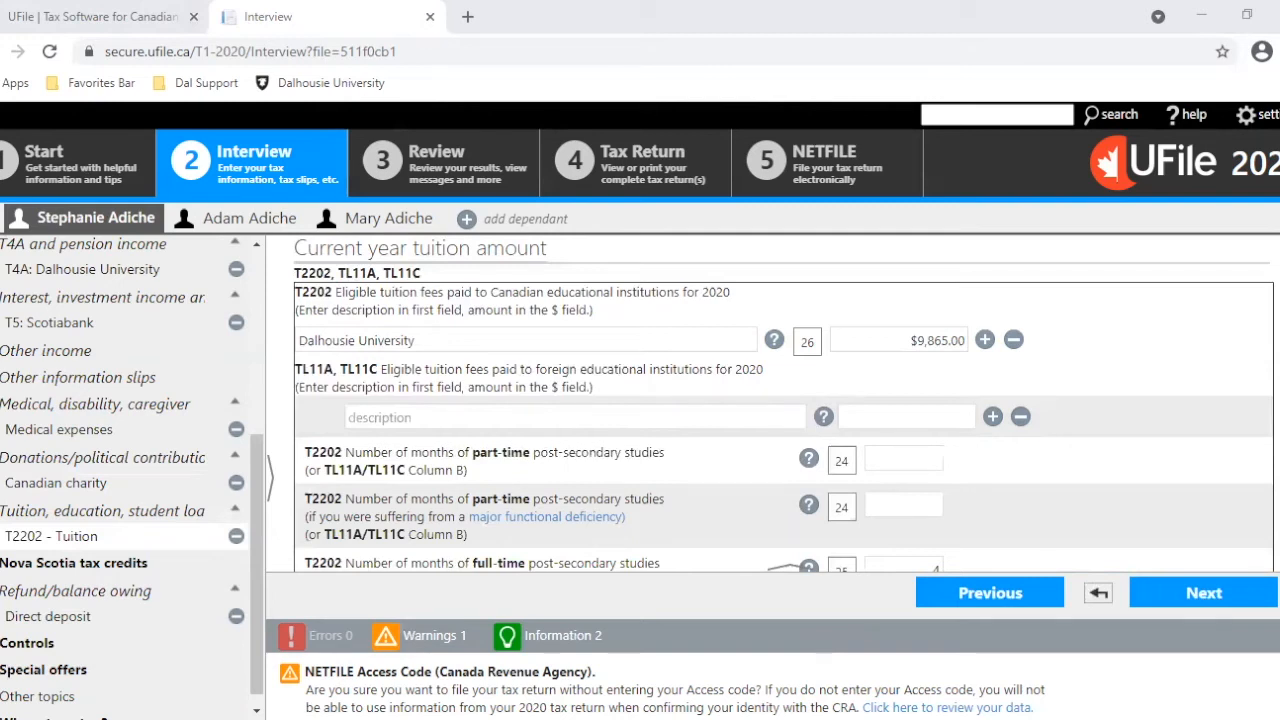
pyautogui.click(1130, 406)
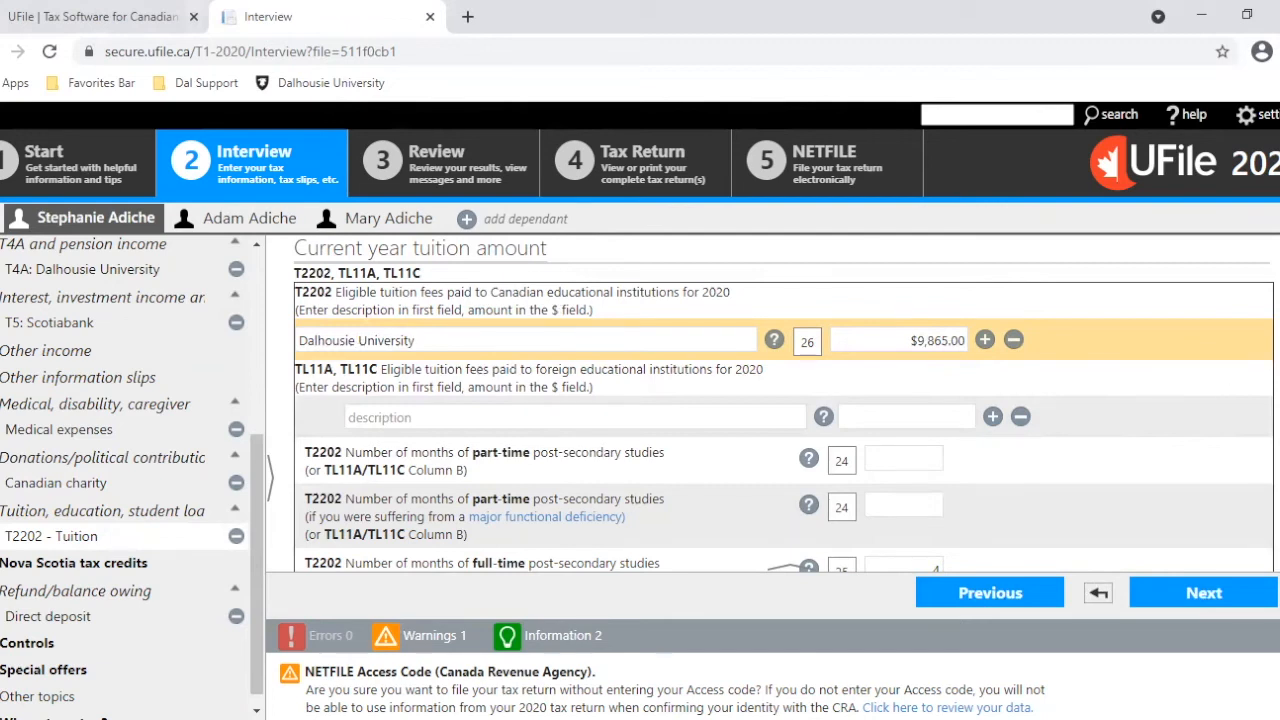
pyautogui.scroll(-1, 898, 469)
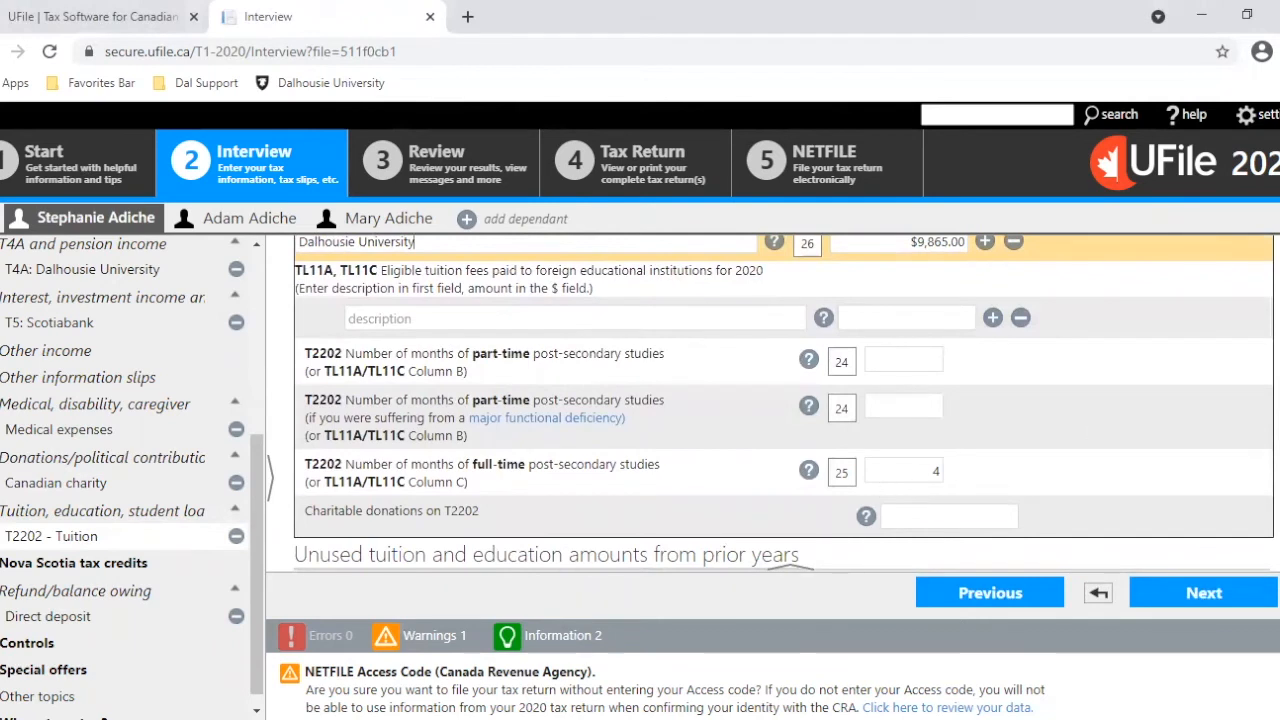
pyautogui.scroll(1, 946, 408)
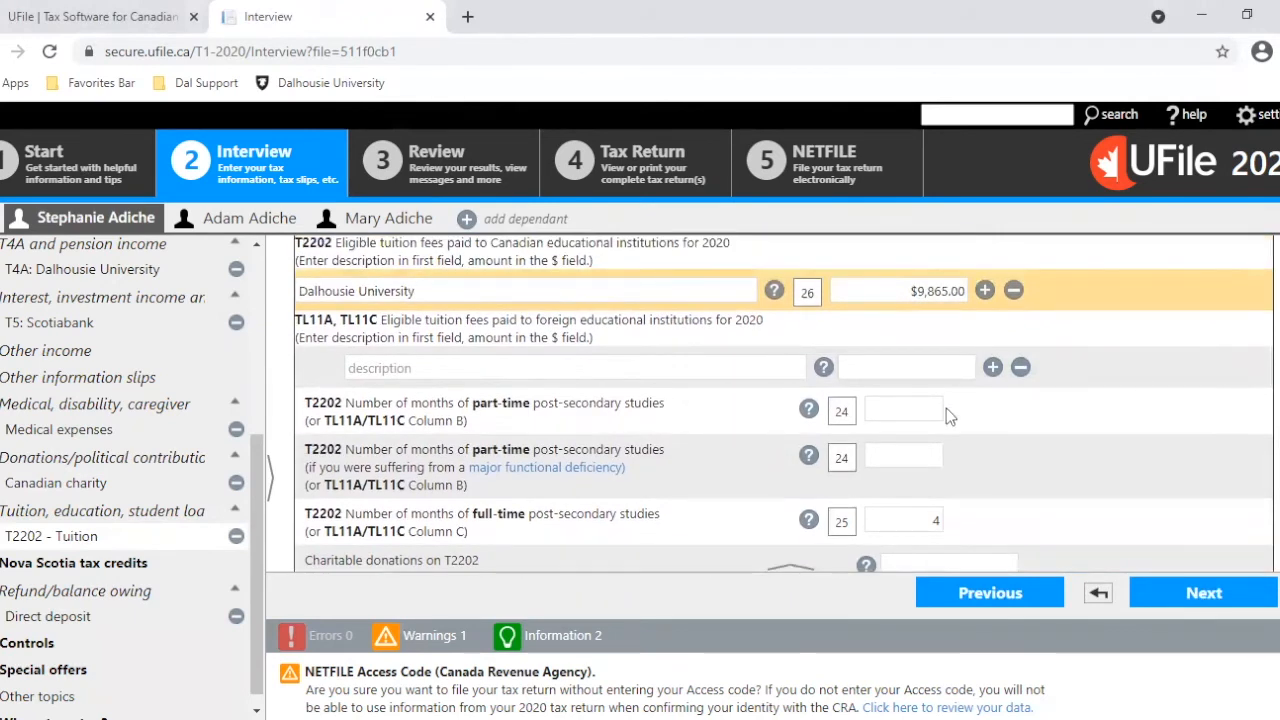
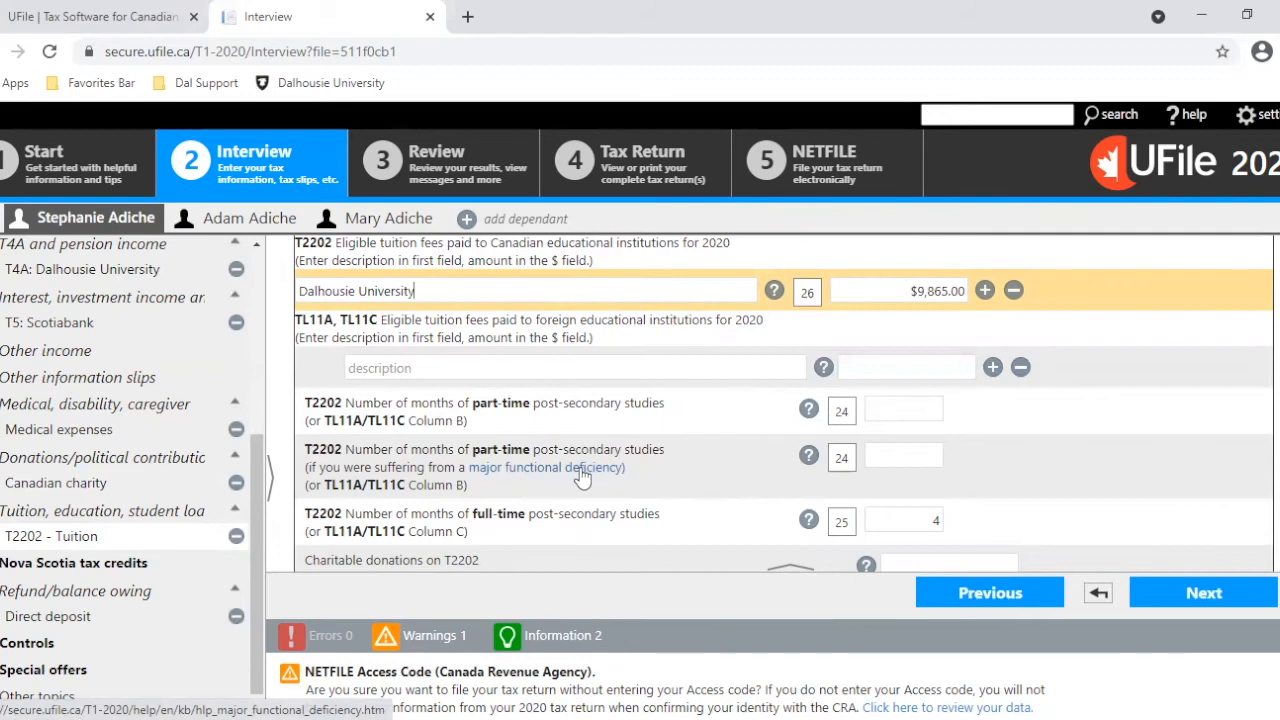
# - Review the part-time study months and the unused tuition amounts from prior years, leaving these fields blank
pyautogui.click(915, 408)
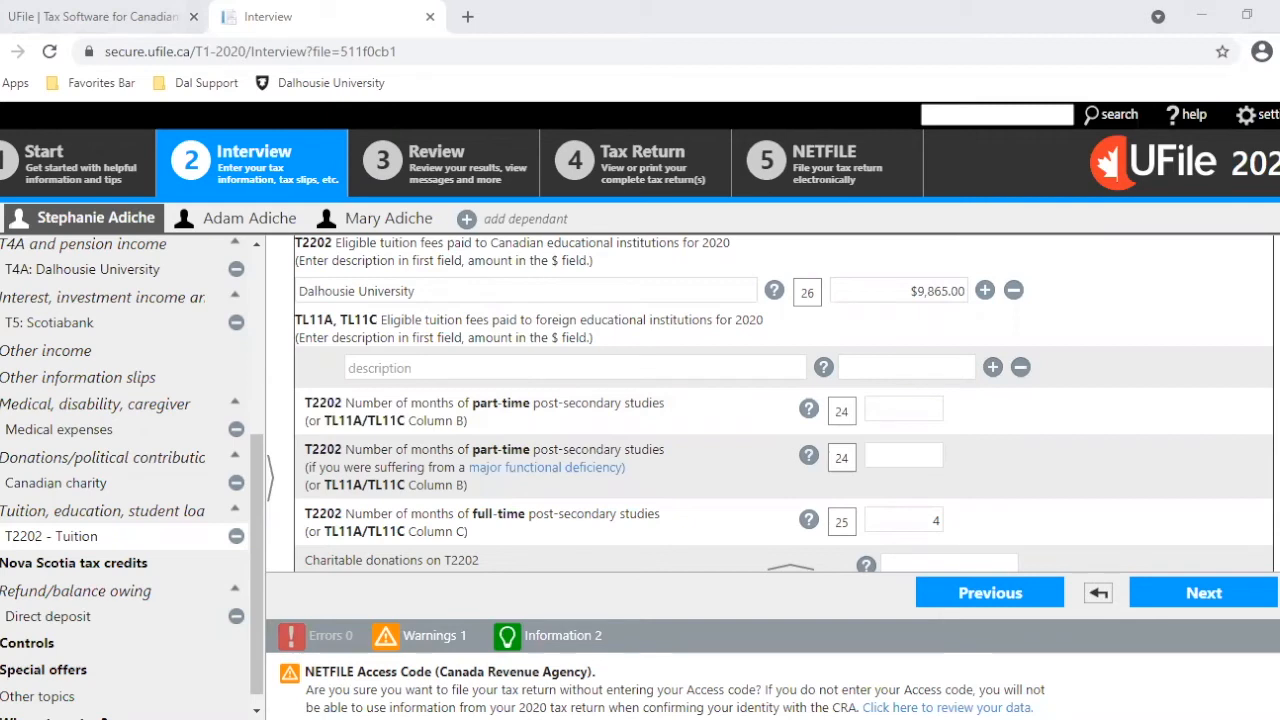
pyautogui.hotkey('alt', 'Tab')
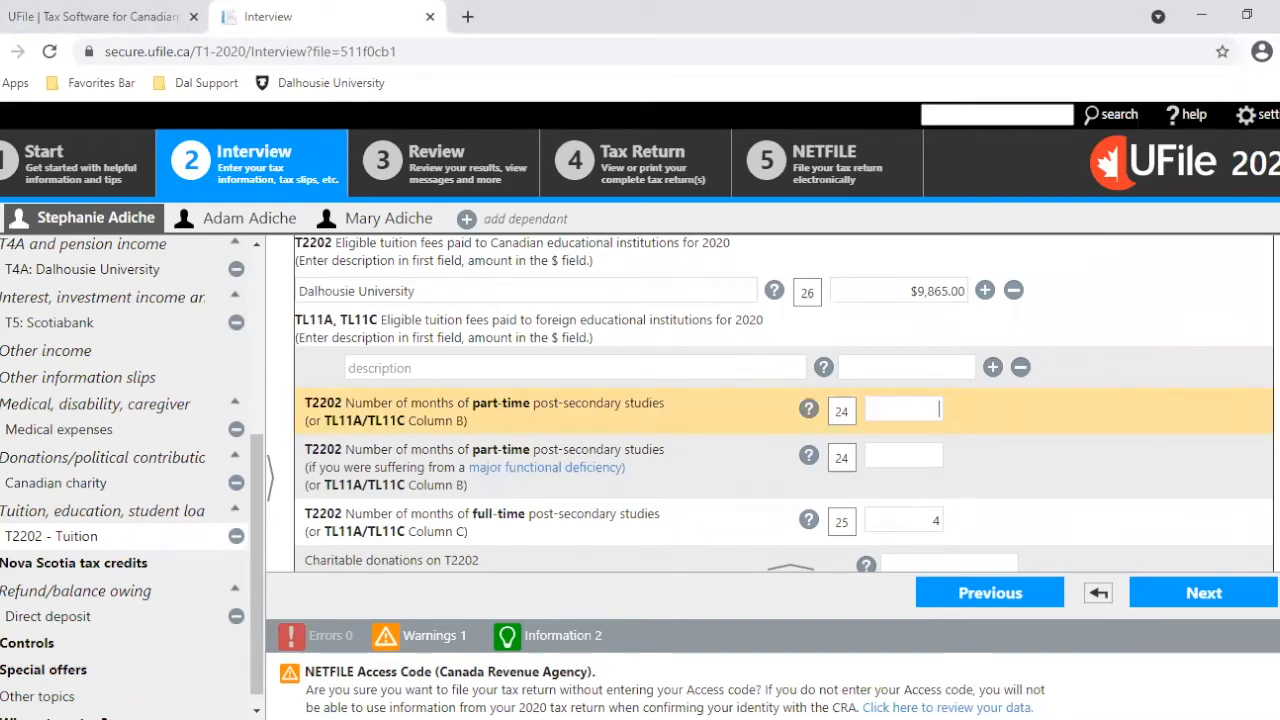
pyautogui.scroll(-3, 780, 405)
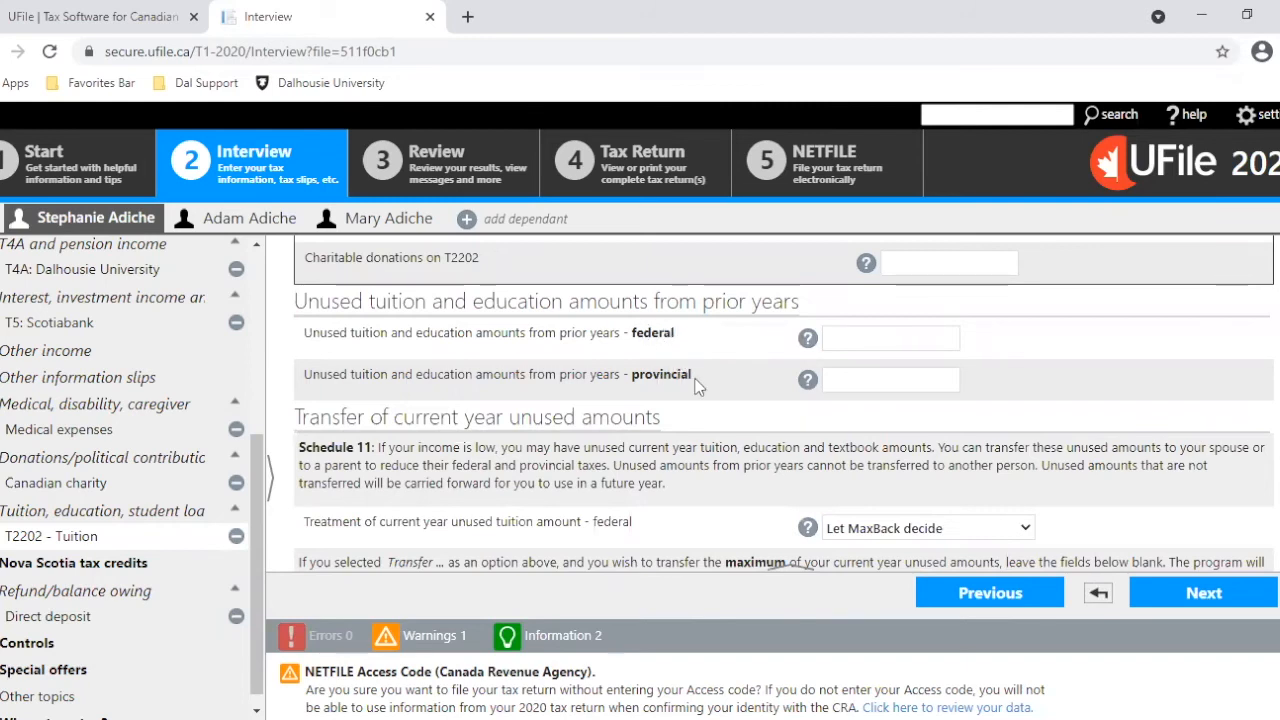
pyautogui.click(931, 333)
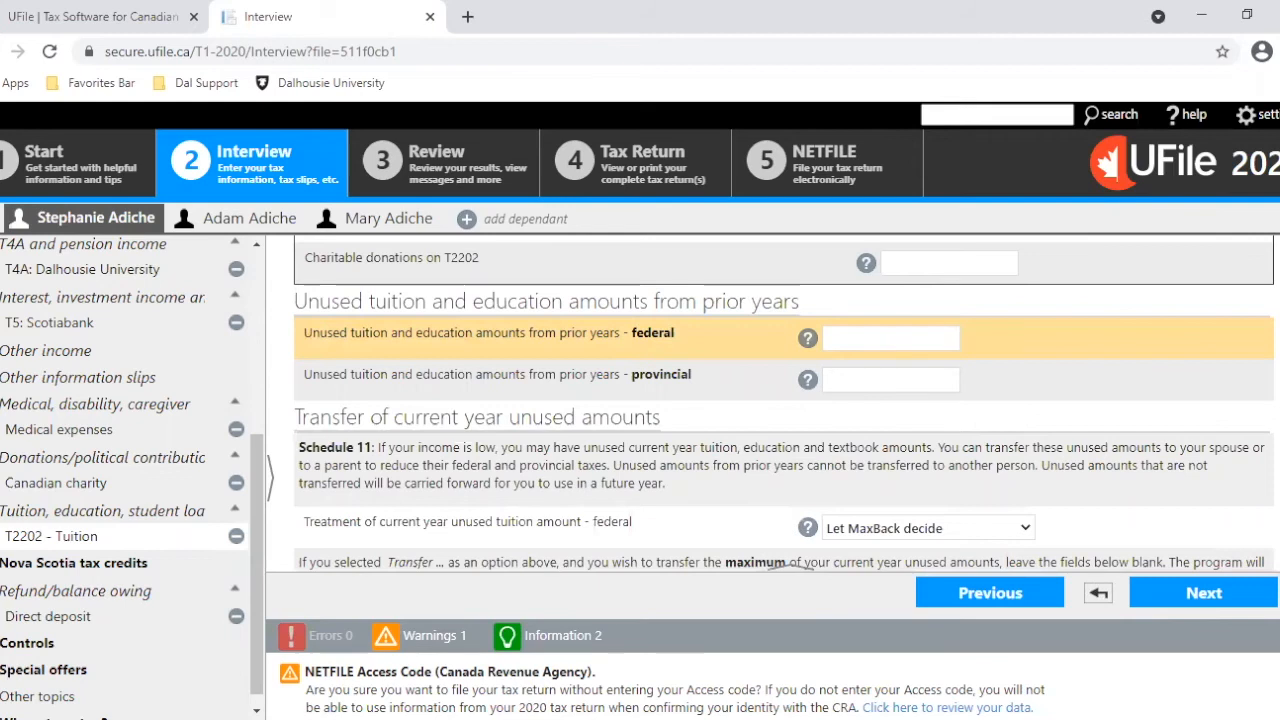
# - Continue the interview past Nova Scotia tax credits to the Refund or balance owing page, adding no credits
pyautogui.click(1214, 602)
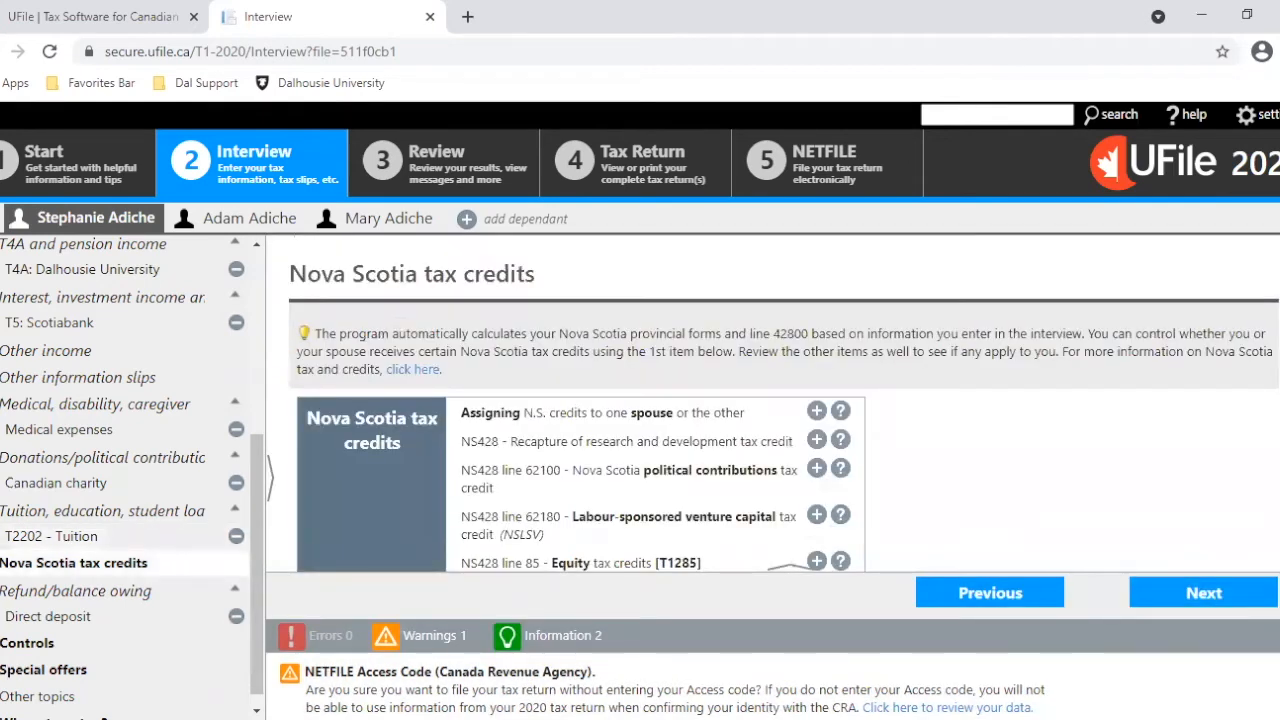
pyautogui.scroll(-1, 784, 403)
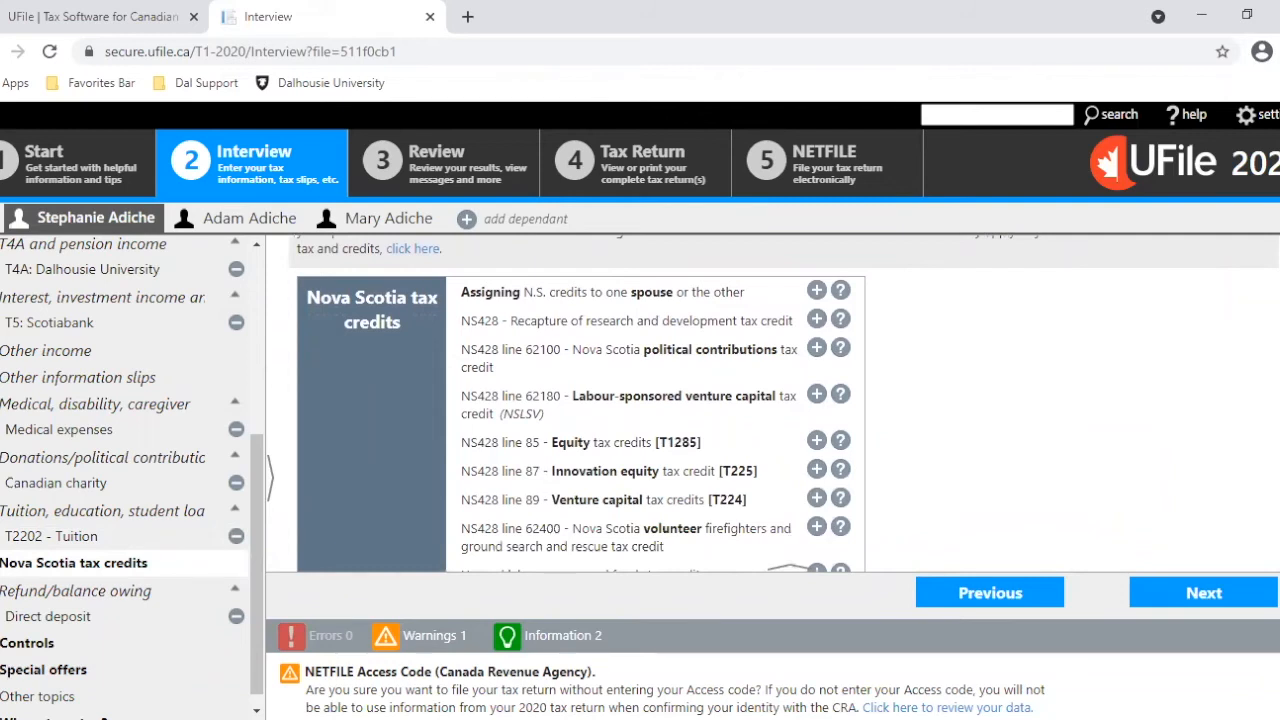
pyautogui.click(1200, 596)
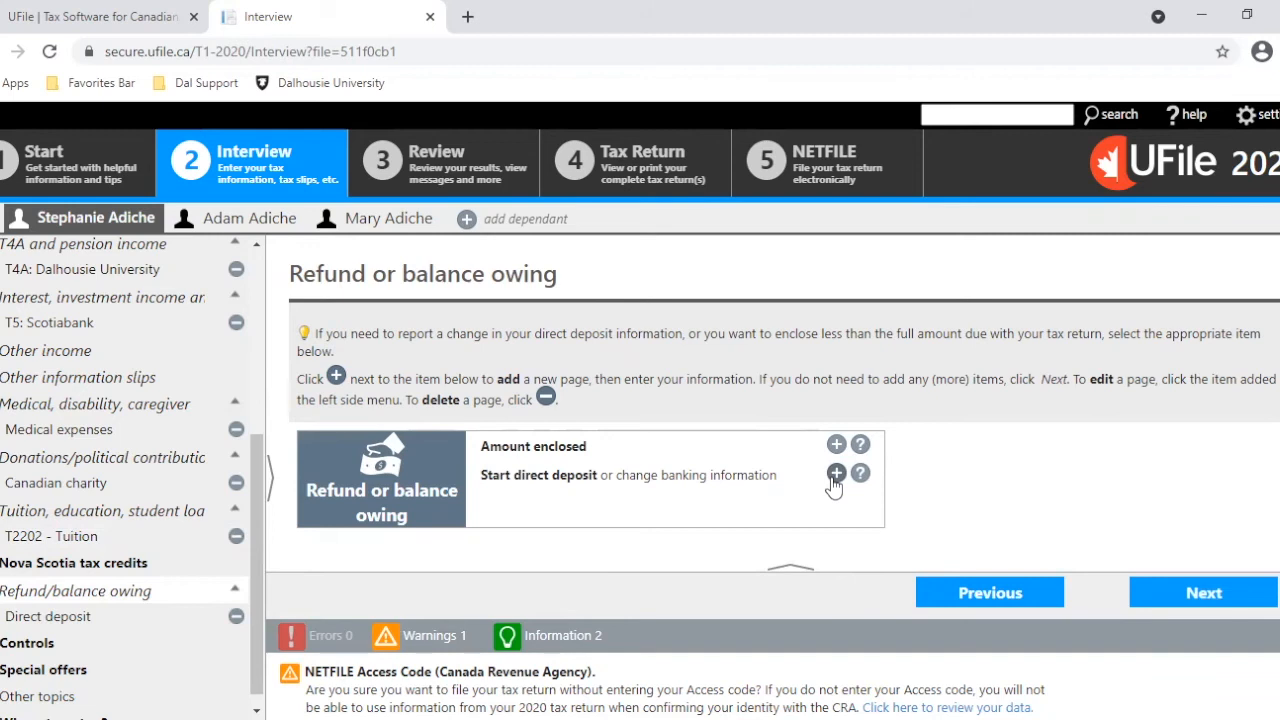
# - Open the existing Direct deposit page and choose Start or change direct deposit as the request
pyautogui.click(58, 624)
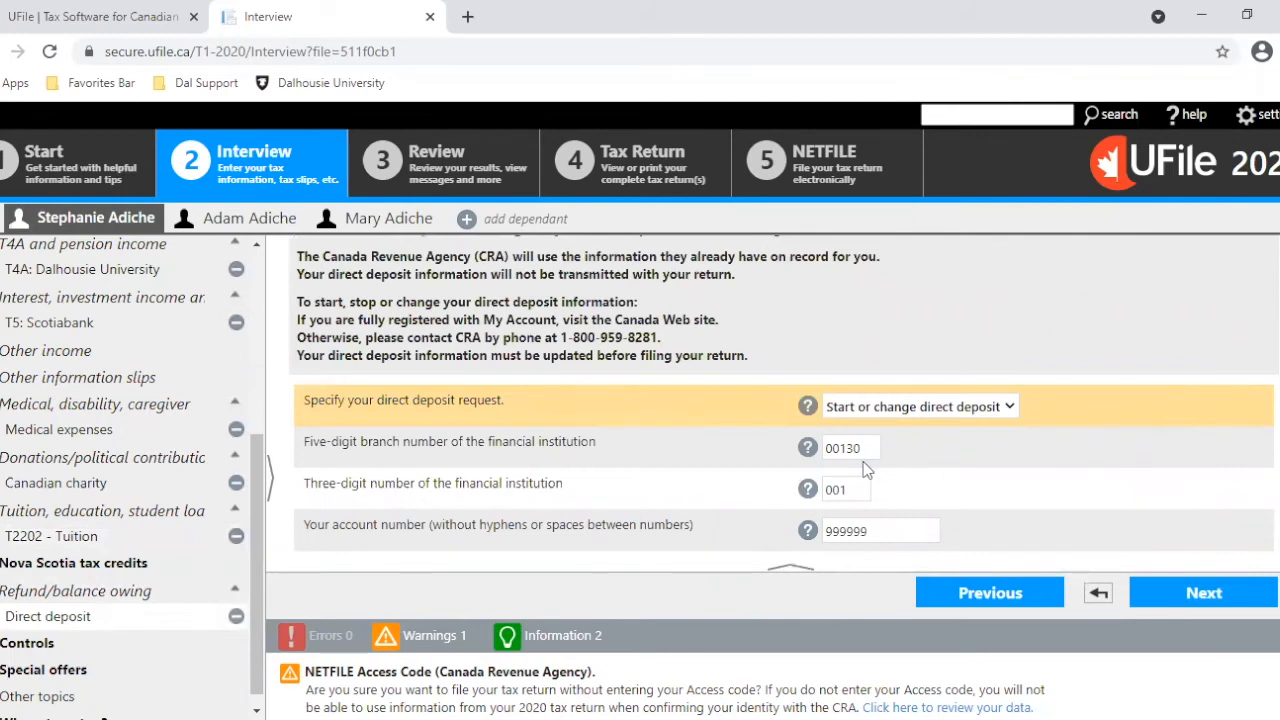
pyautogui.click(1012, 407)
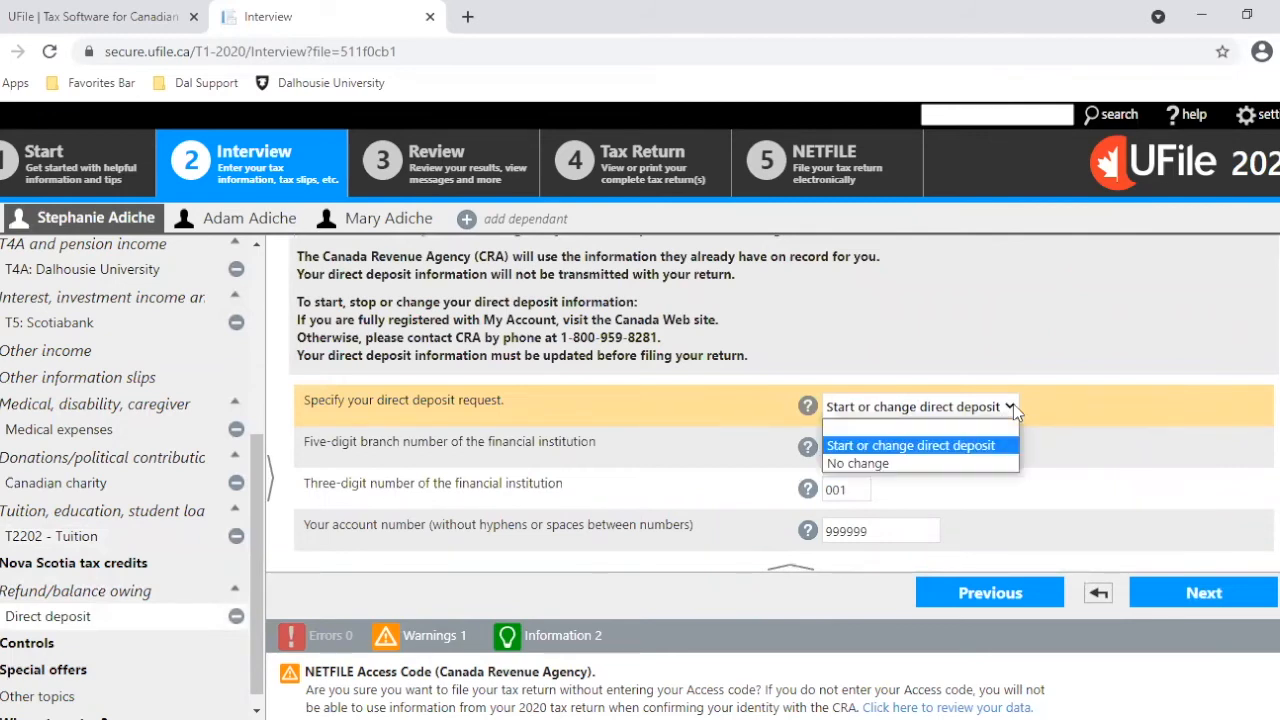
pyautogui.click(956, 448)
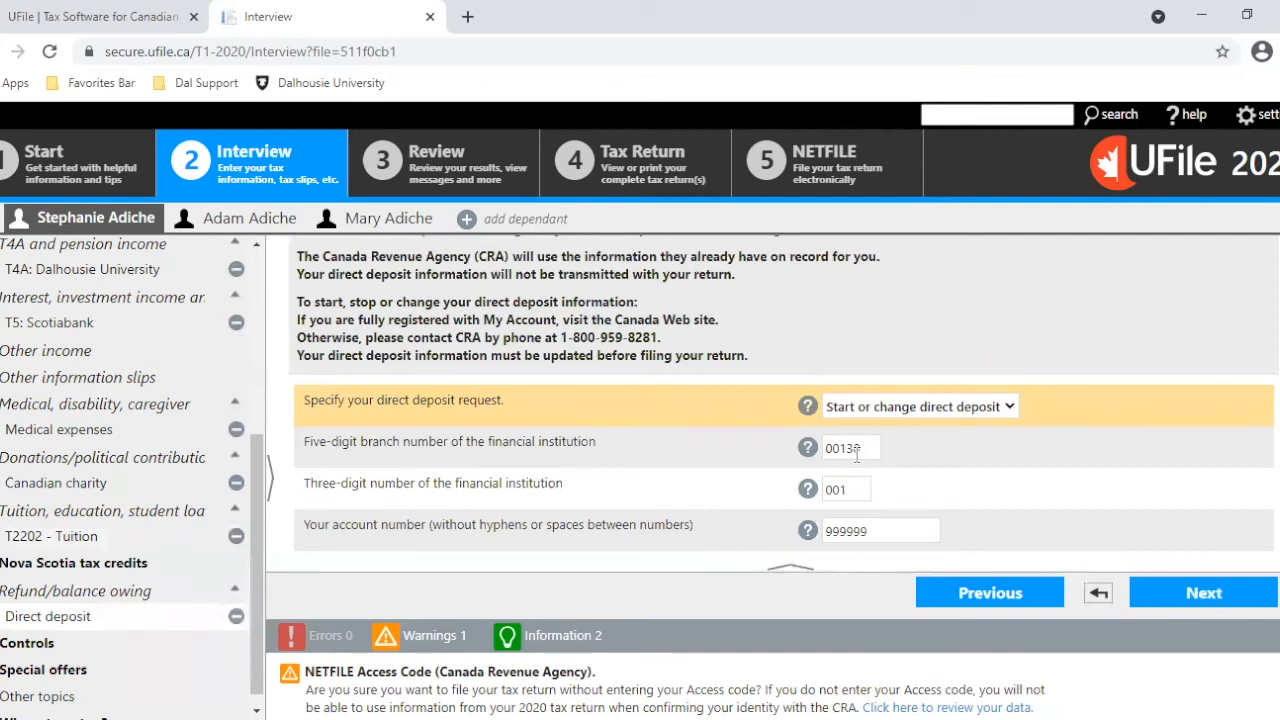
# - Check the financial institution and account number fields for direct deposit, and continue to the MaxBack controls page
pyautogui.doubleClick(866, 491)
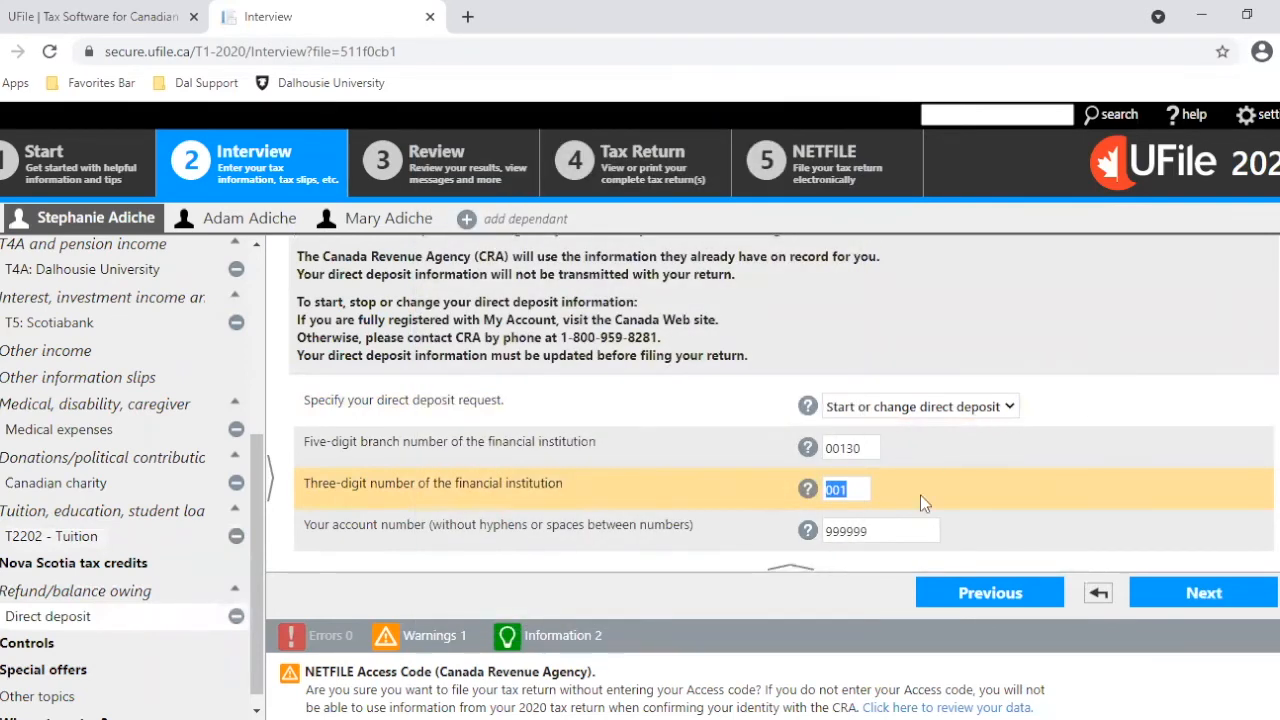
pyautogui.click(896, 527)
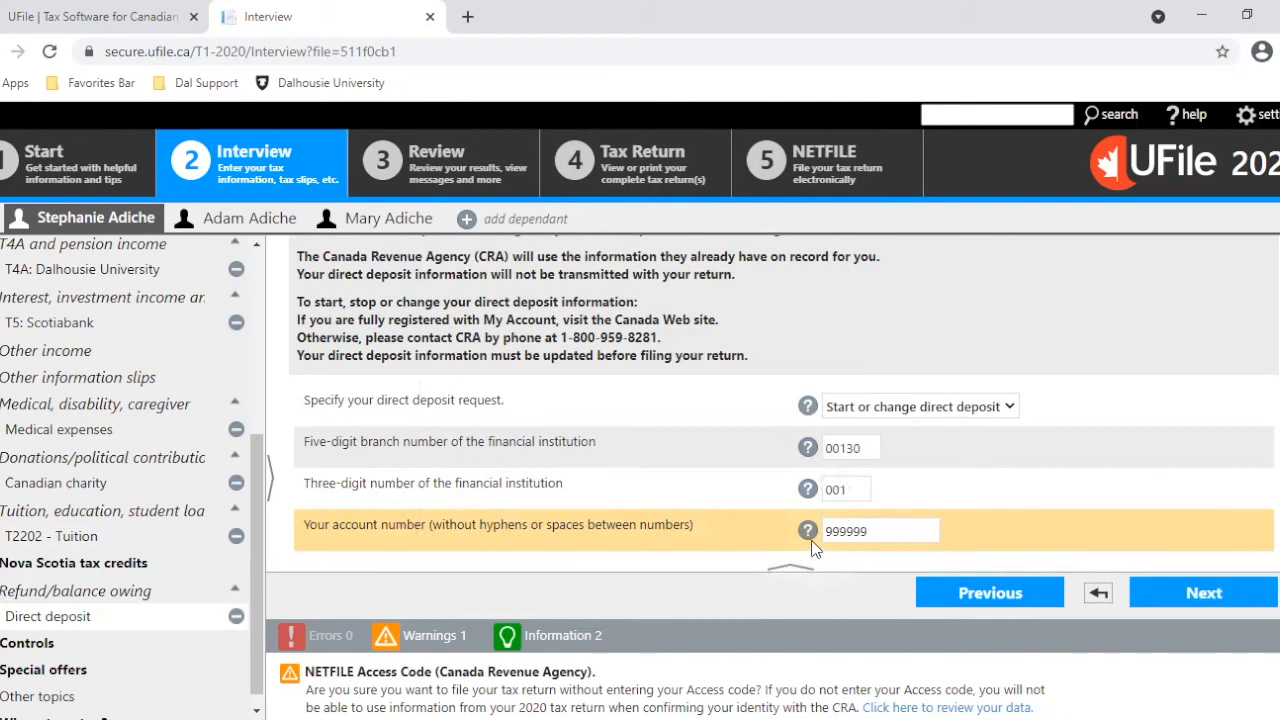
pyautogui.click(1185, 597)
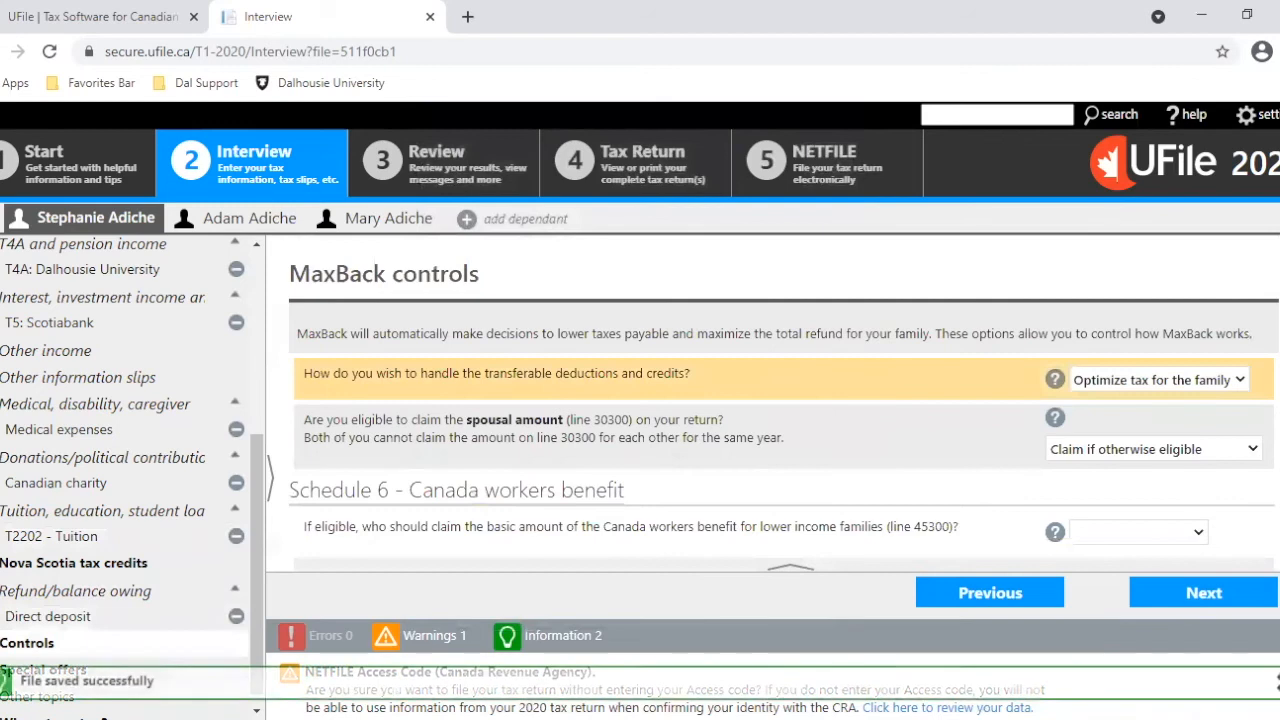
# - Review the MaxBack controls for transferable credits, the Canada workers benefit, dividend transfer, benefit estimates, spousal reconciliation and tax checklists
pyautogui.scroll(-1, 784, 404)
pyautogui.scroll(1, 784, 404)
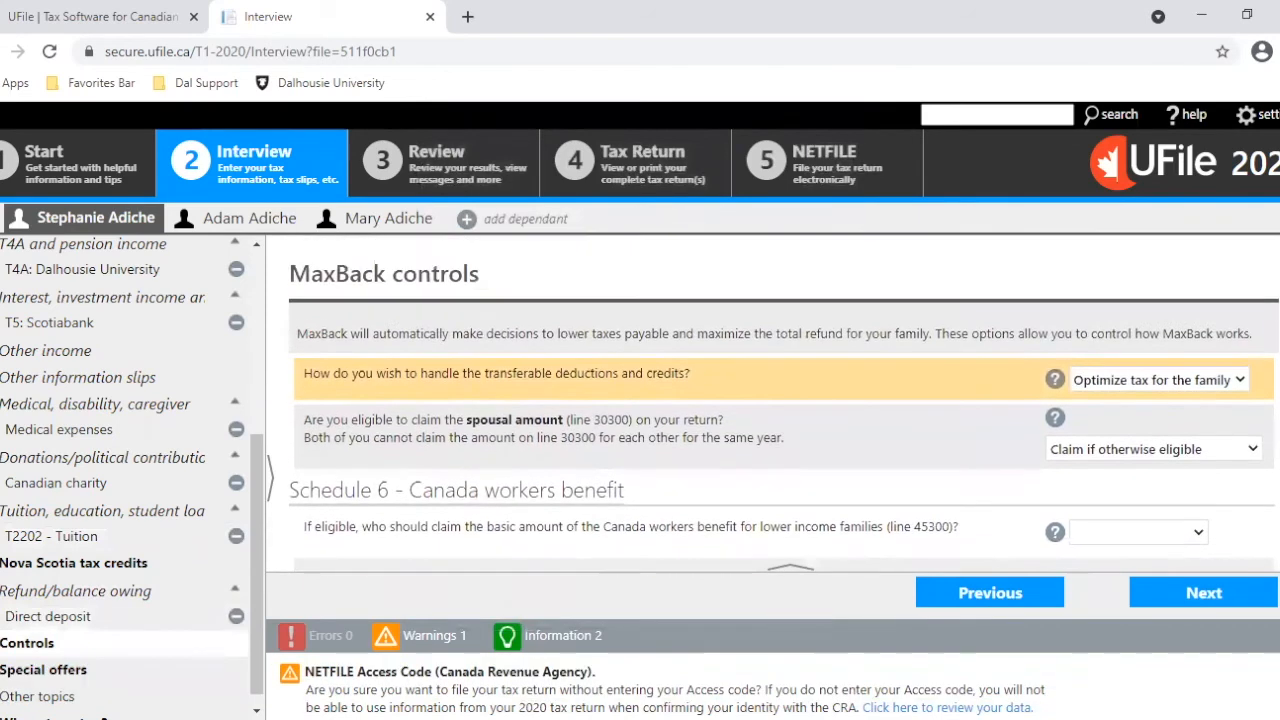
pyautogui.scroll(-5, 784, 404)
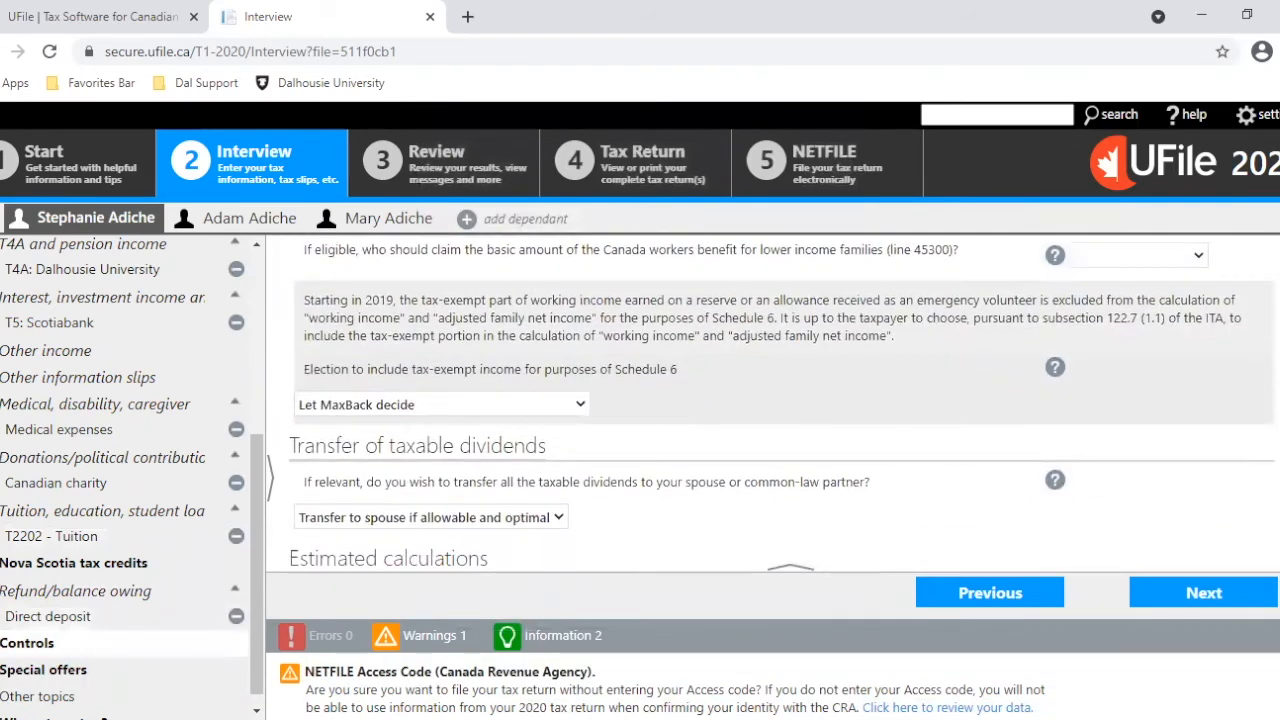
pyautogui.scroll(-6, 782, 404)
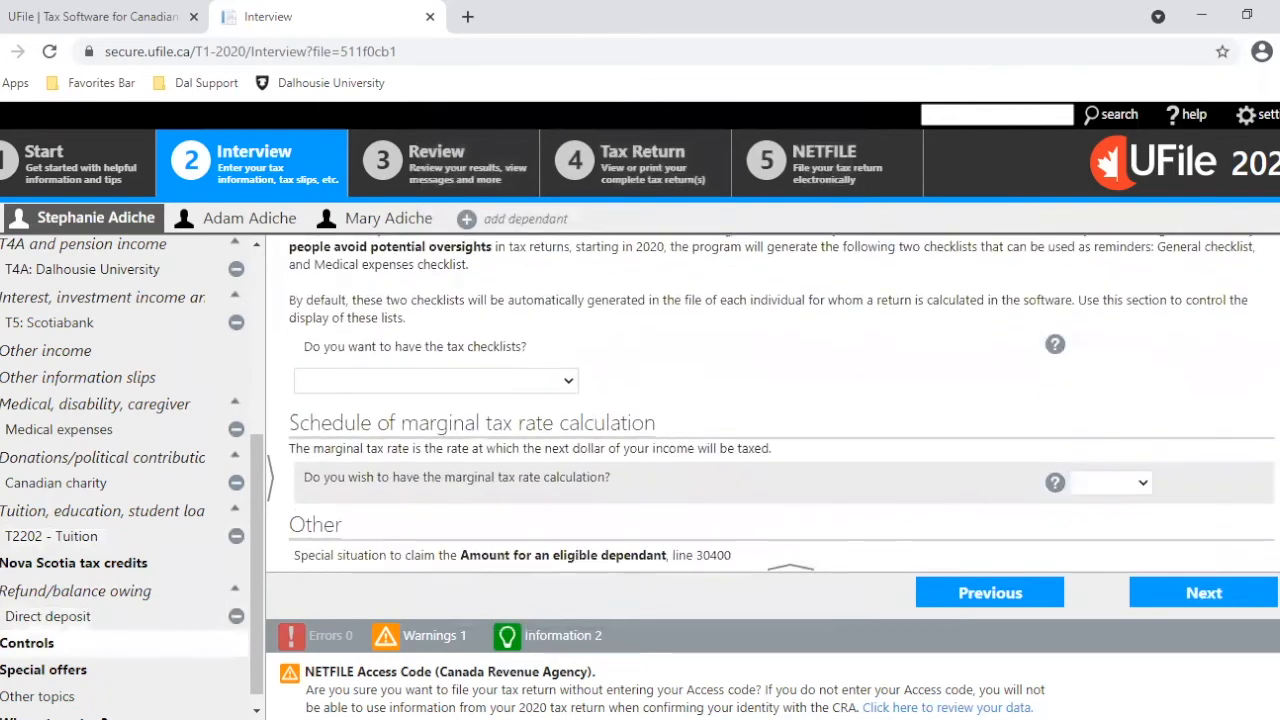
pyautogui.scroll(10, 782, 404)
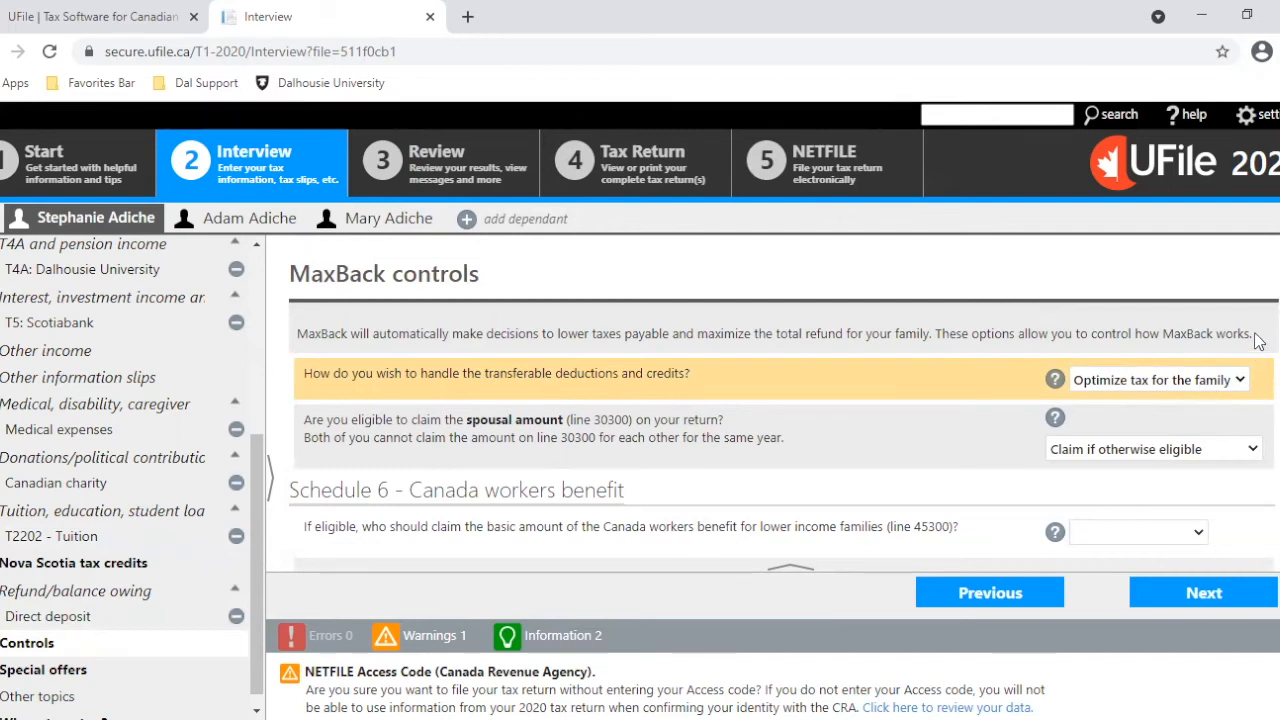
pyautogui.scroll(-8, 782, 404)
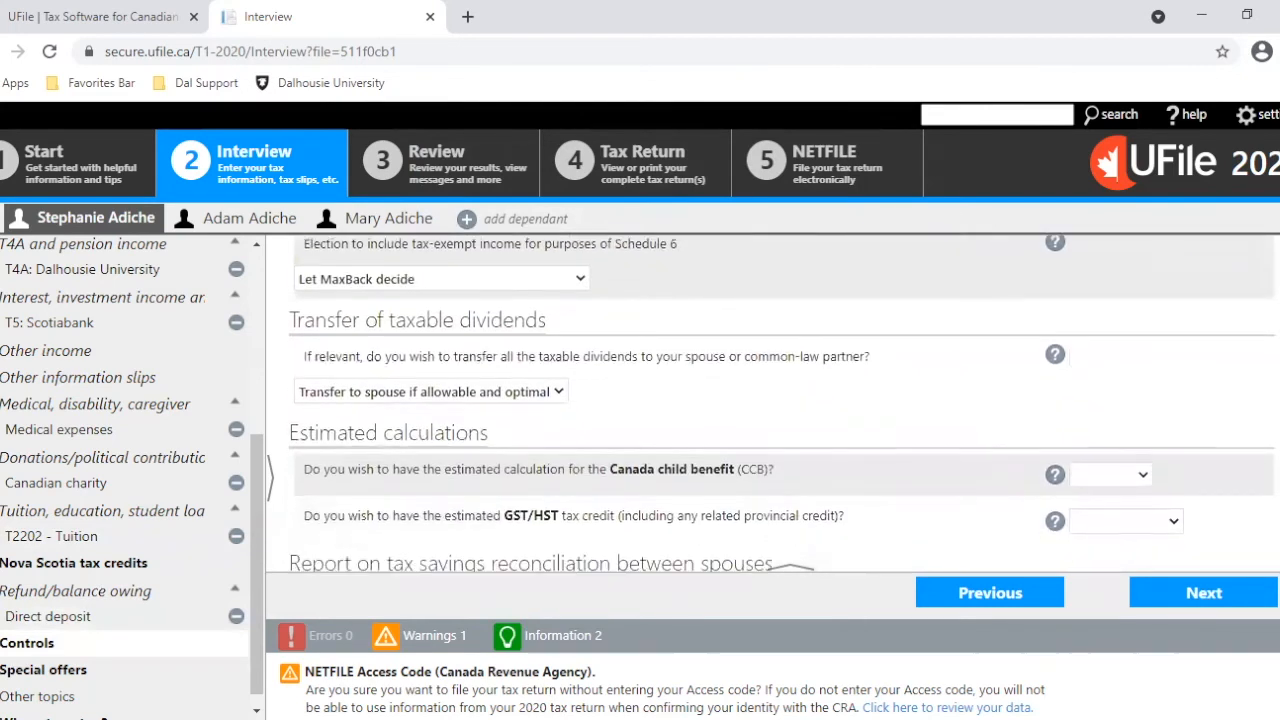
pyautogui.scroll(-1, 782, 404)
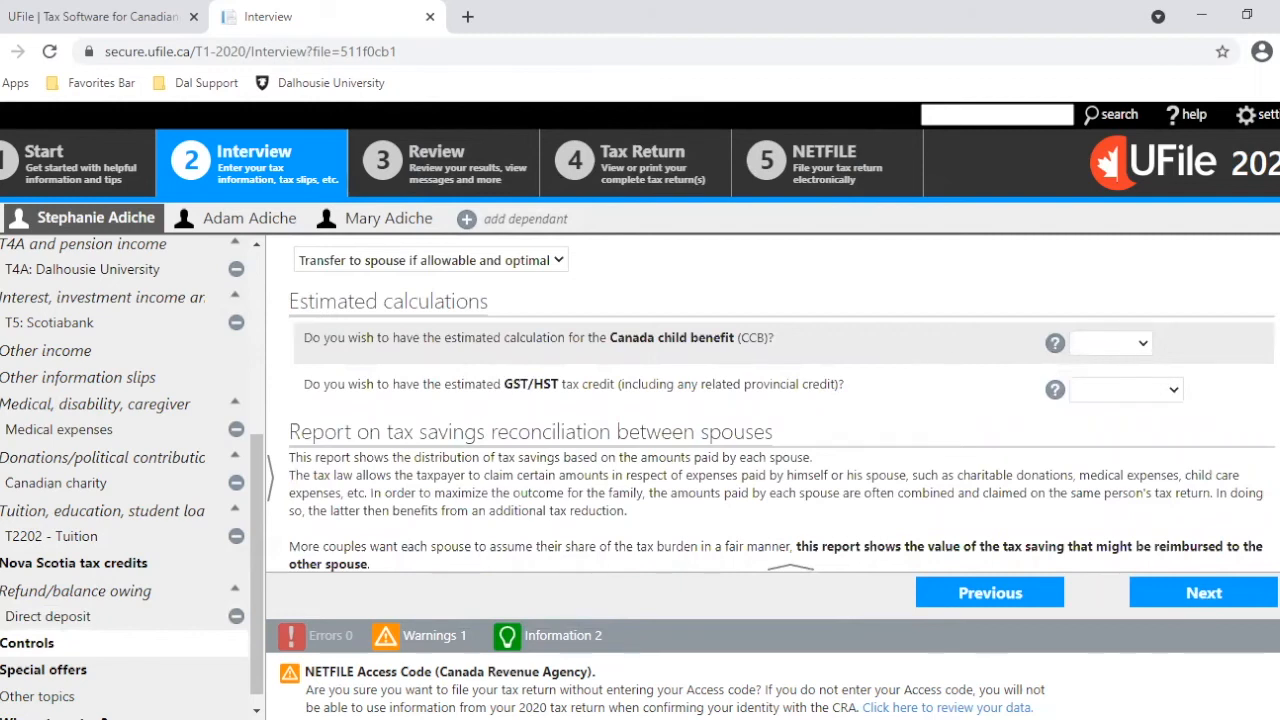
pyautogui.scroll(-8, 782, 400)
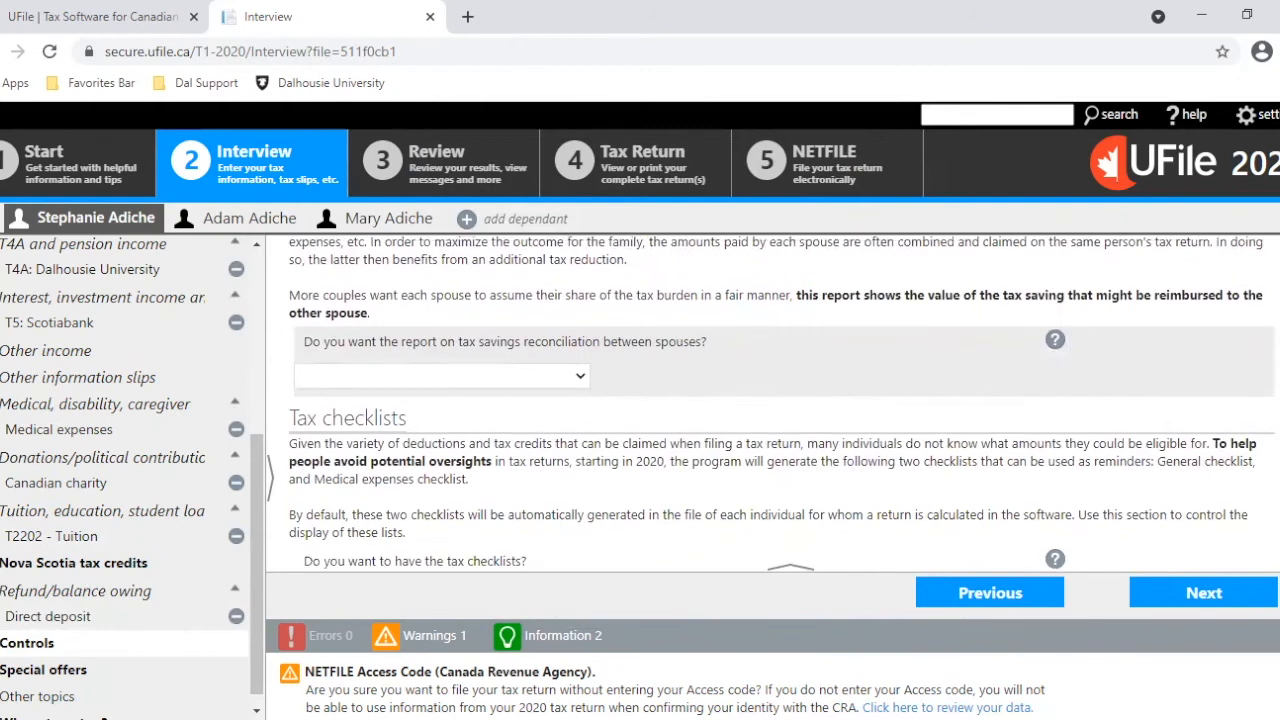
# - Continue past the Free for Students special offer to the end of the interview, and open the spouse's identification details
pyautogui.click(1204, 593)
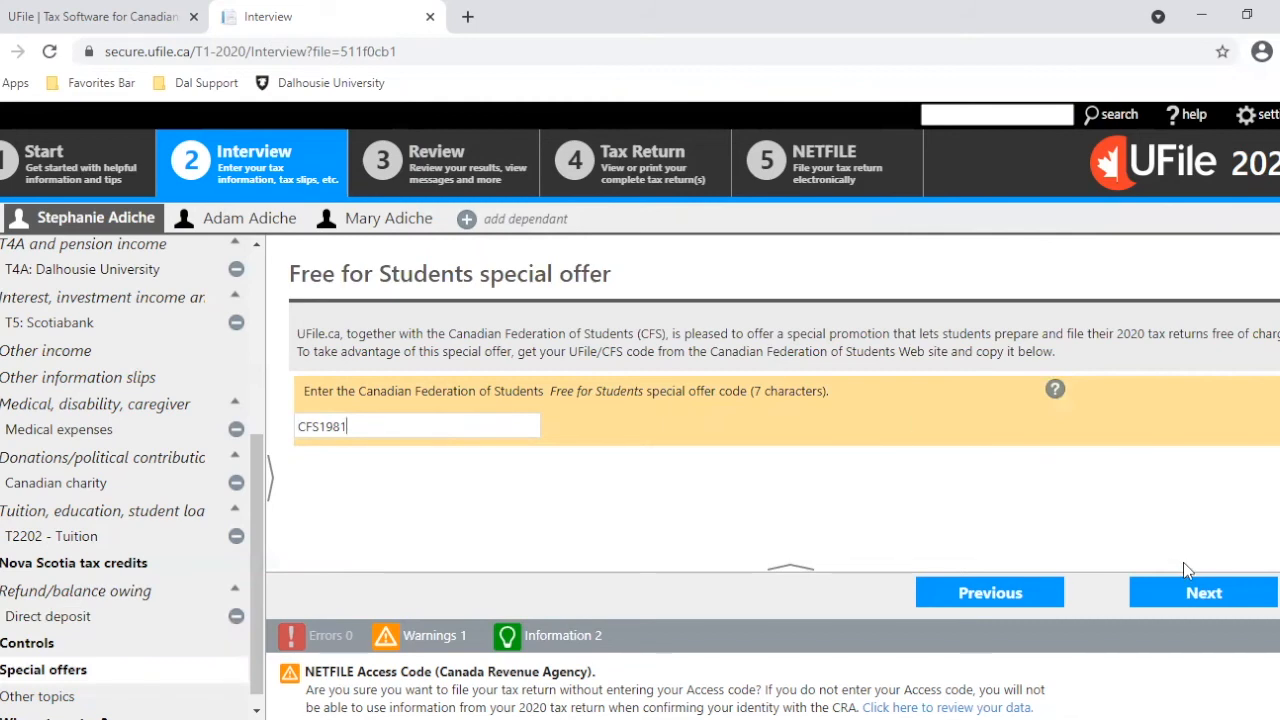
pyautogui.click(1188, 598)
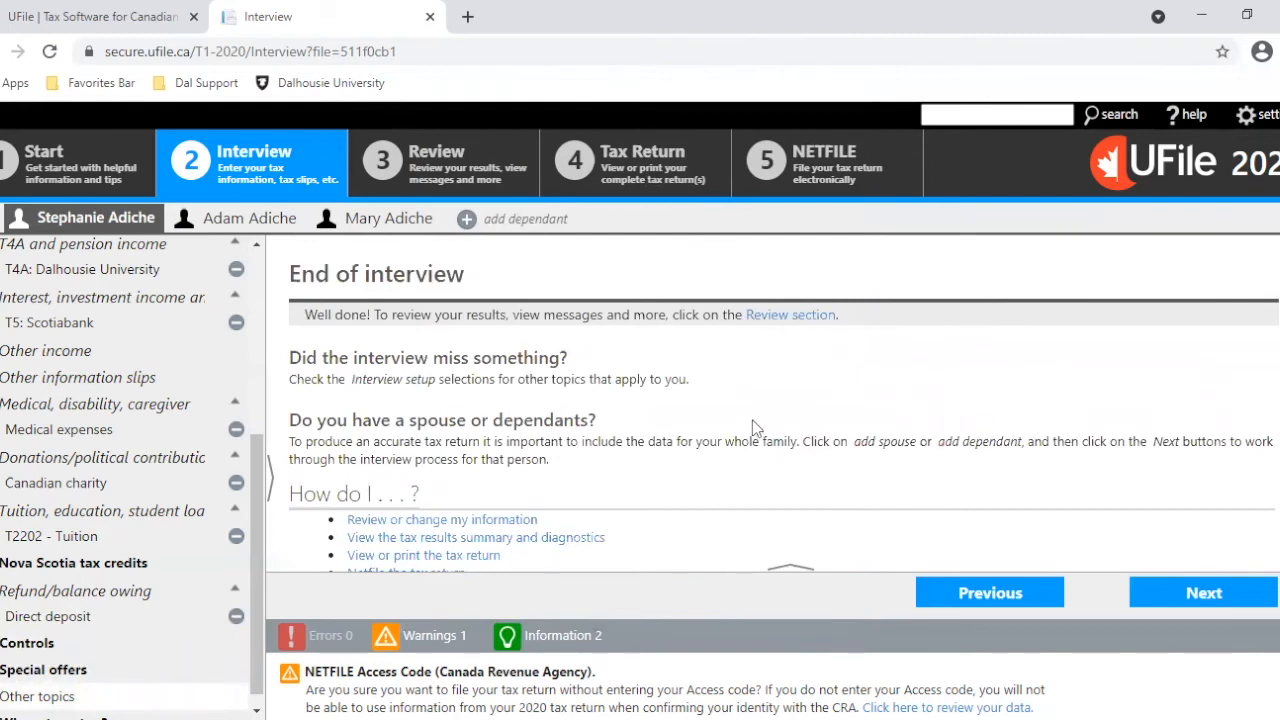
pyautogui.click(221, 228)
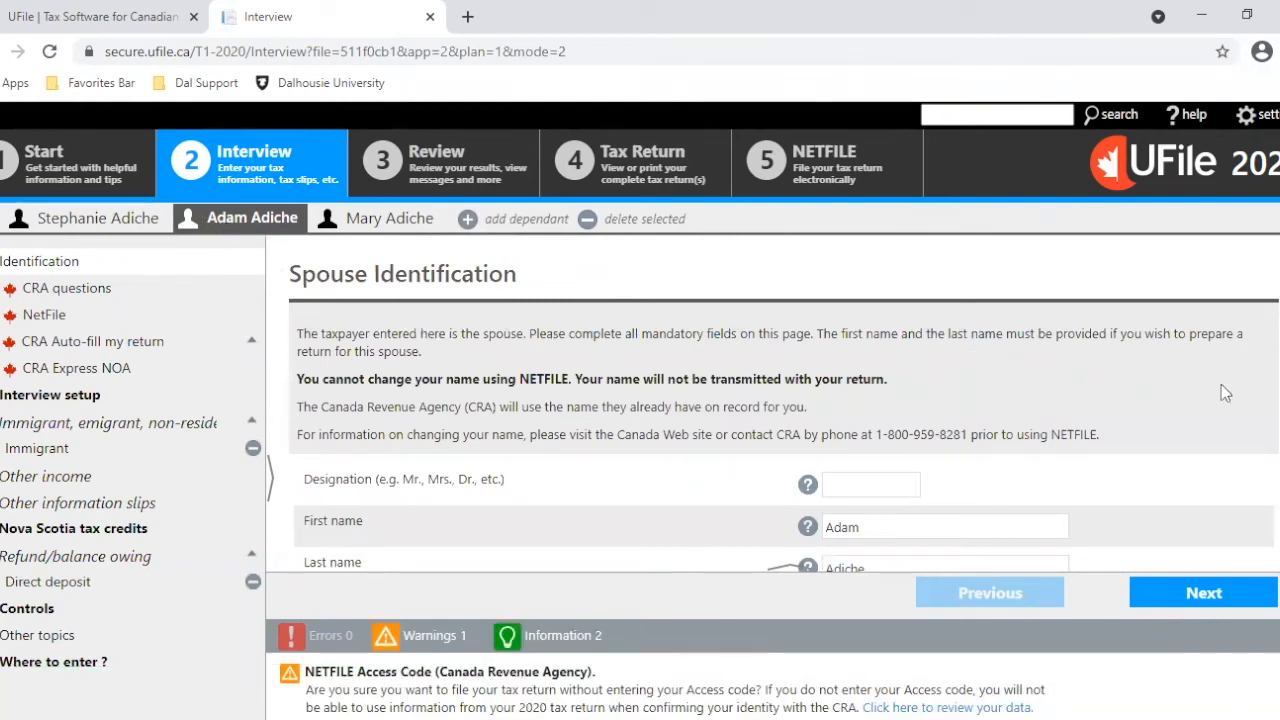
pyautogui.scroll(-2, 1245, 472)
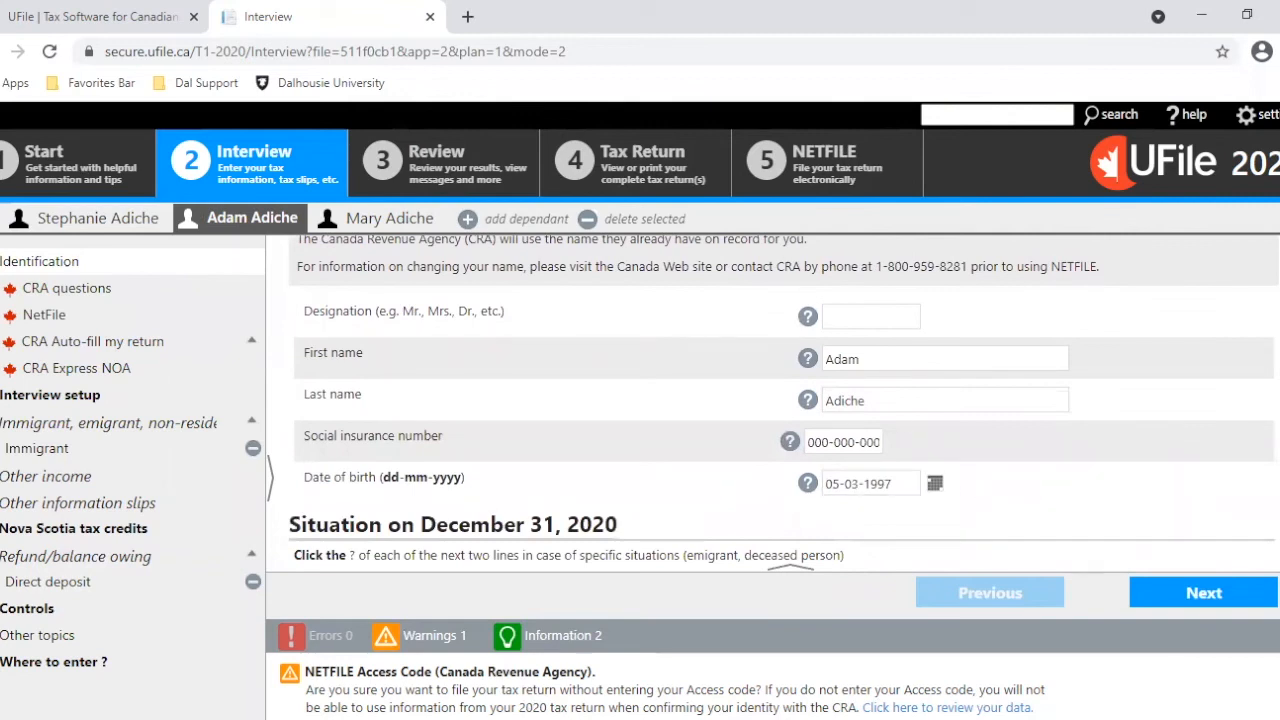
# - Review the spouse's identification details and CRA questions, including citizenship and email notifications, and continue to the NetFile page
pyautogui.scroll(-2, 1245, 472)
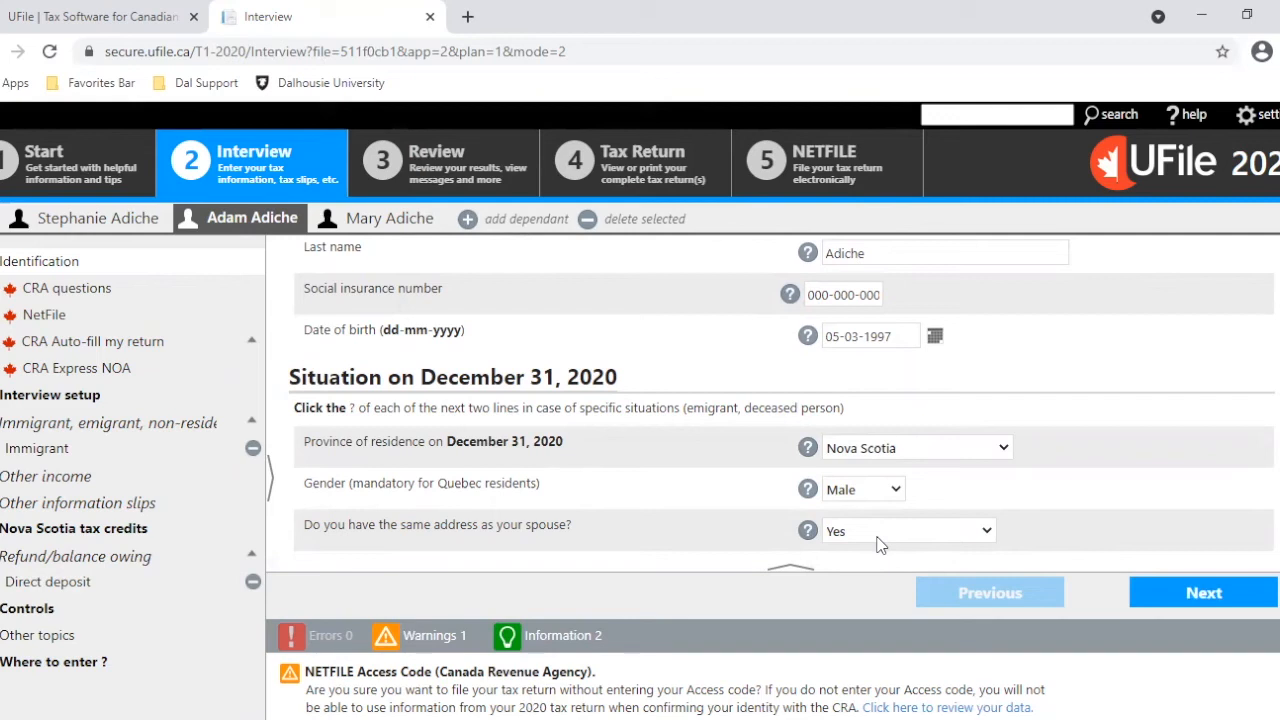
pyautogui.click(1180, 615)
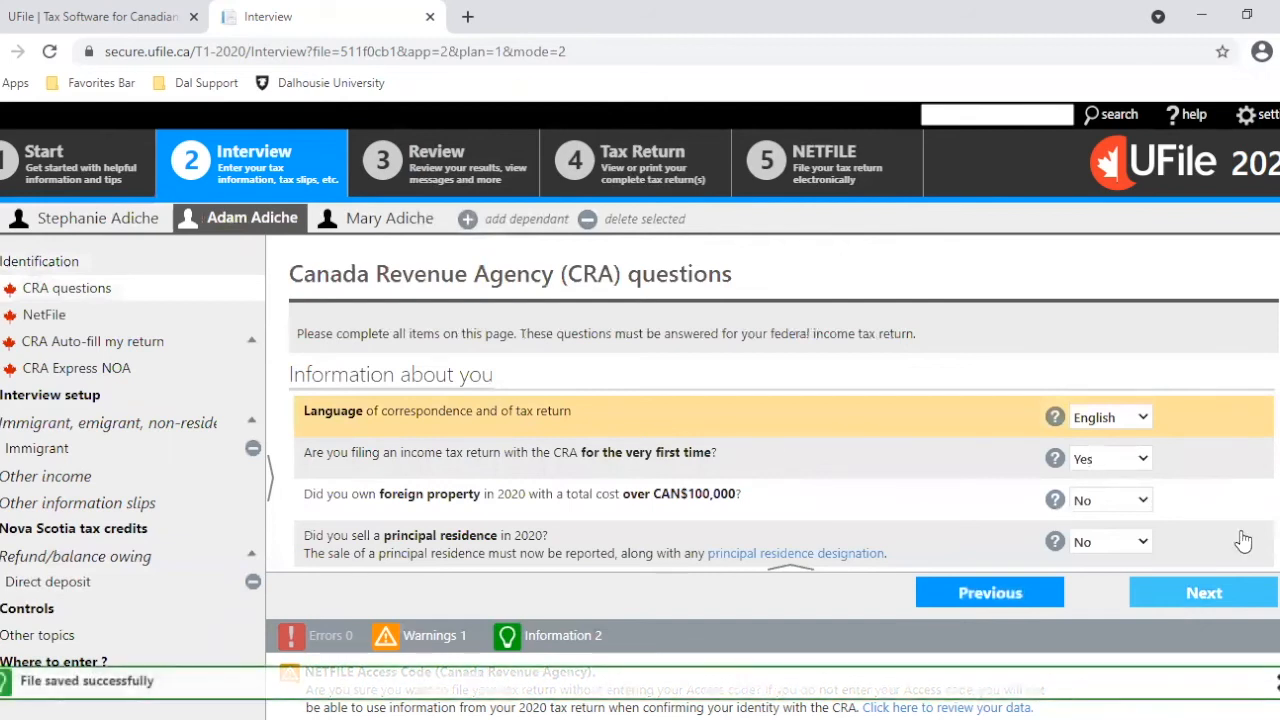
pyautogui.scroll(-1, 1265, 356)
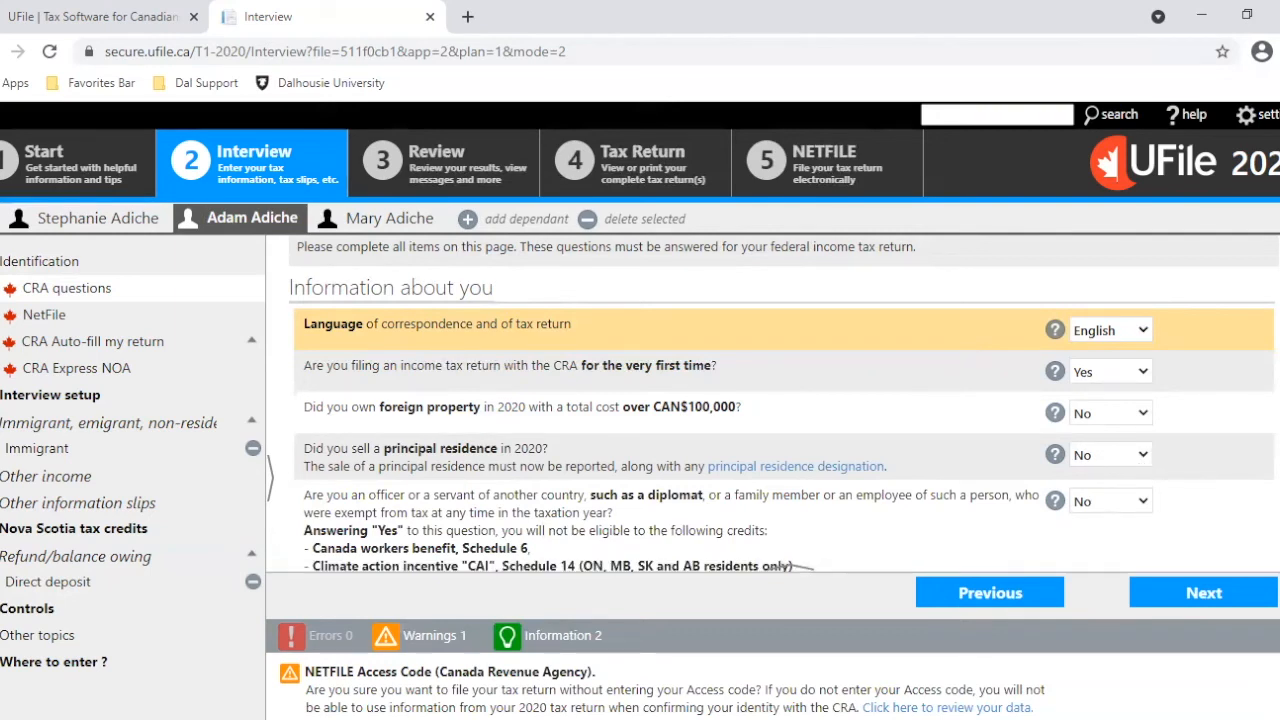
pyautogui.scroll(-2, 780, 410)
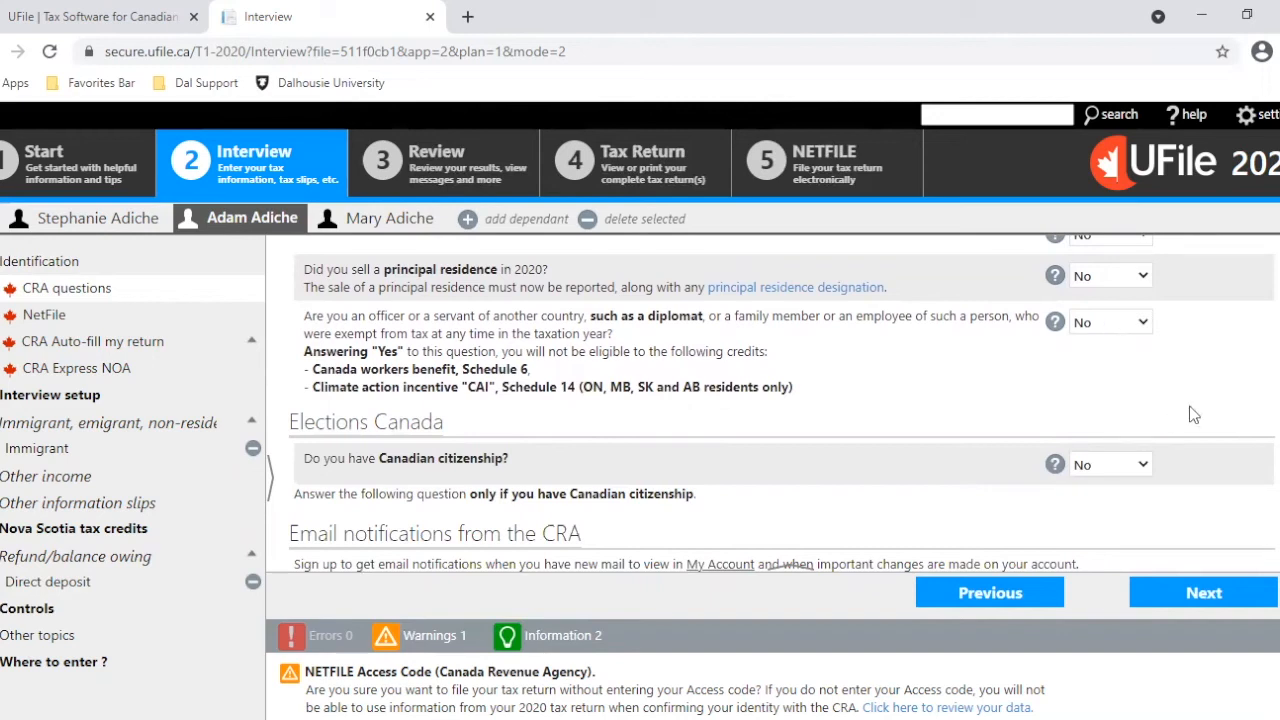
pyautogui.scroll(-1, 782, 403)
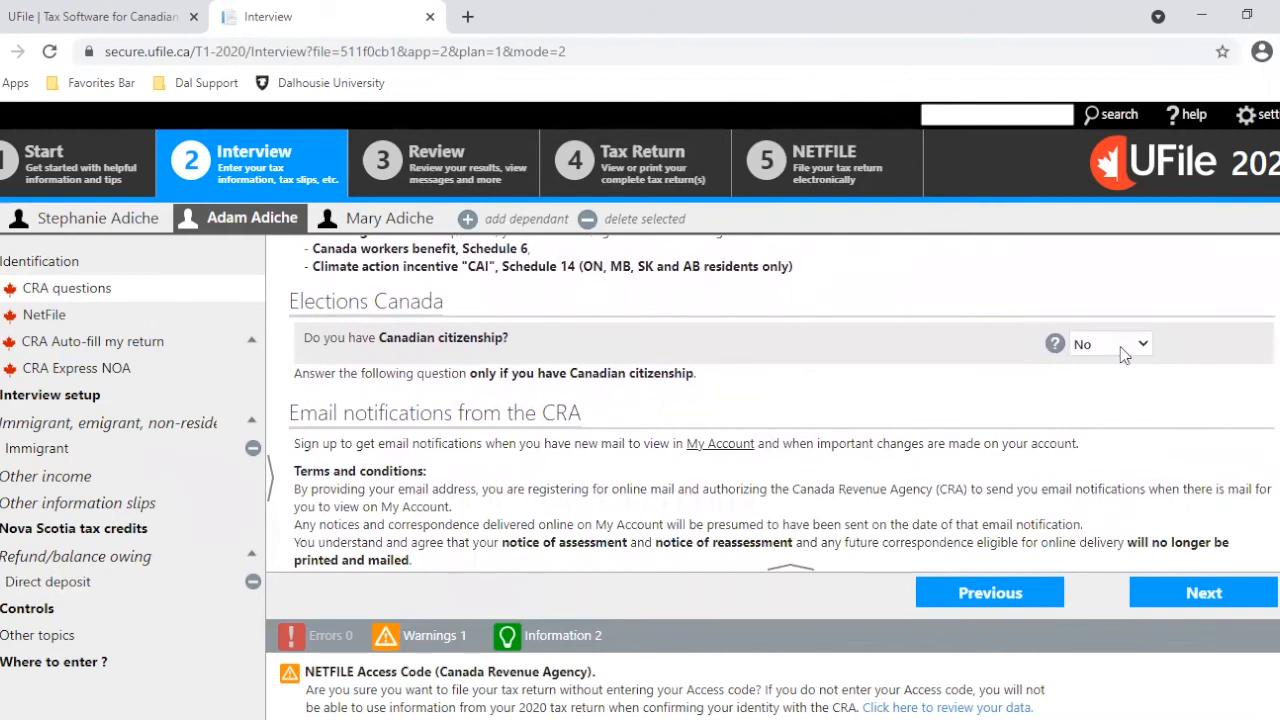
pyautogui.scroll(-1, 862, 336)
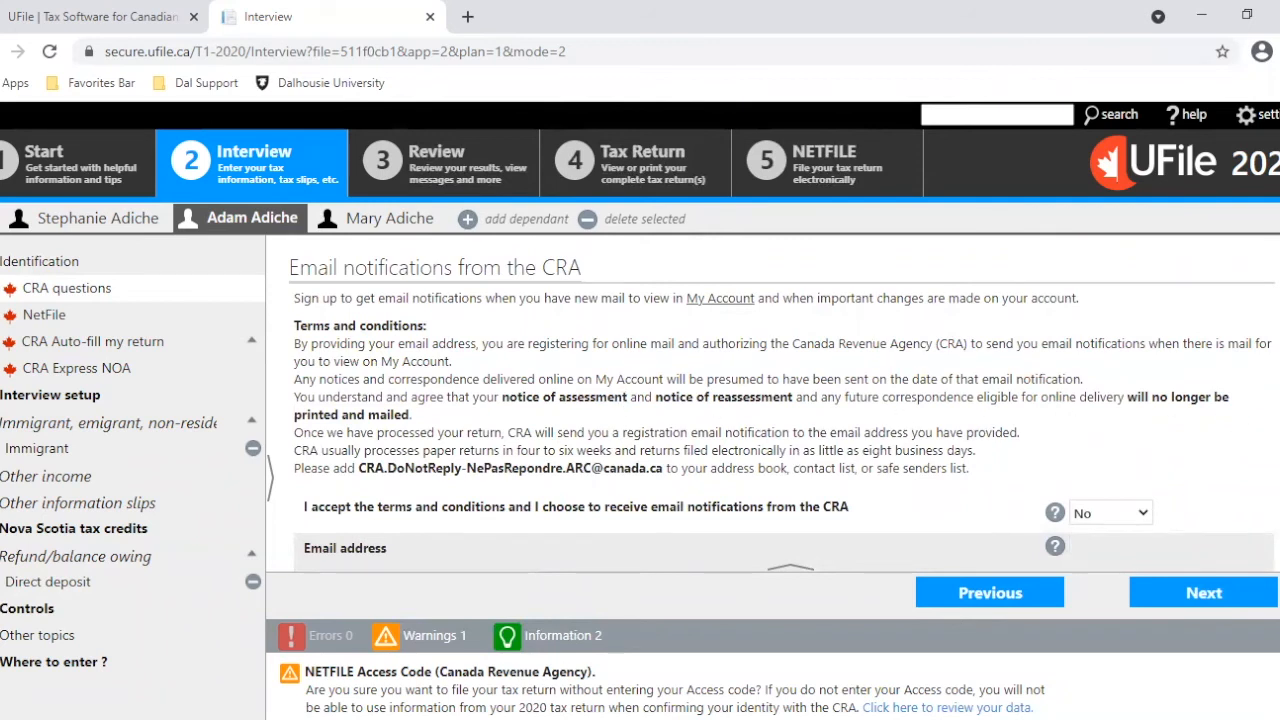
pyautogui.scroll(-2, 784, 400)
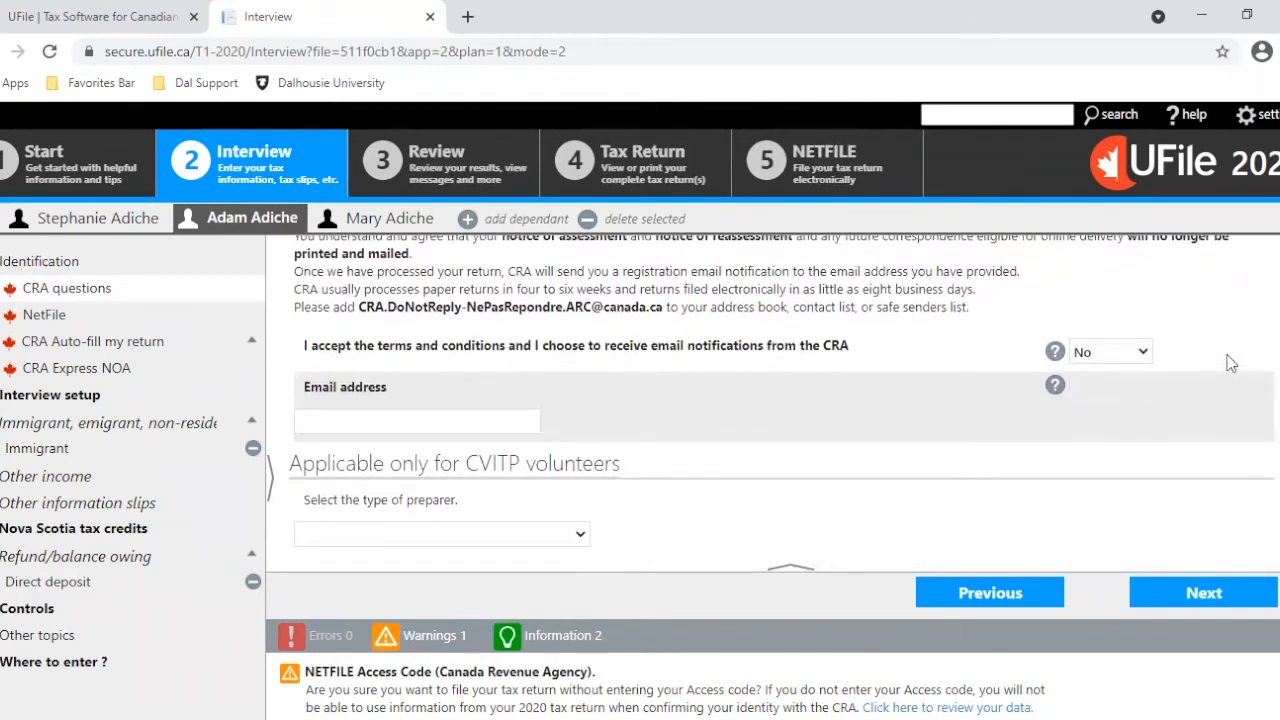
pyautogui.click(1205, 596)
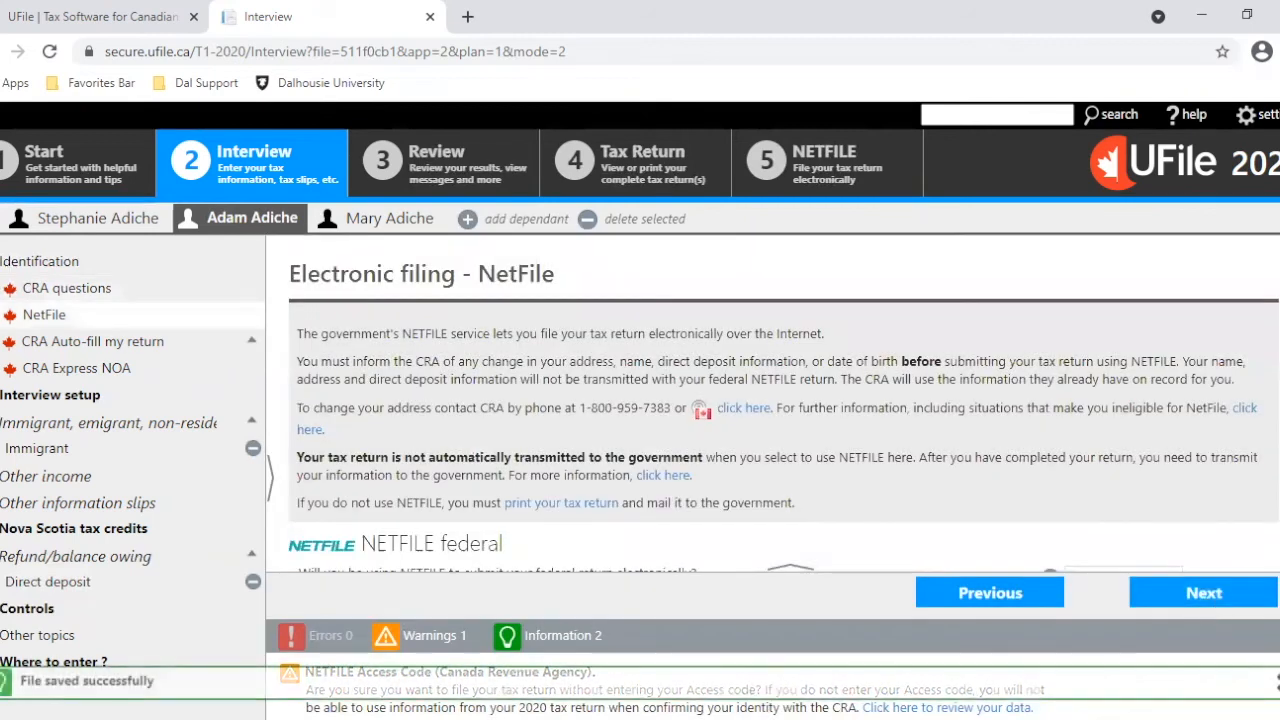
# - Continue past the spouse's NetFile, CRA Auto-fill my return and CRA Express NOA pages to the interview setup
pyautogui.scroll(-2, 1252, 537)
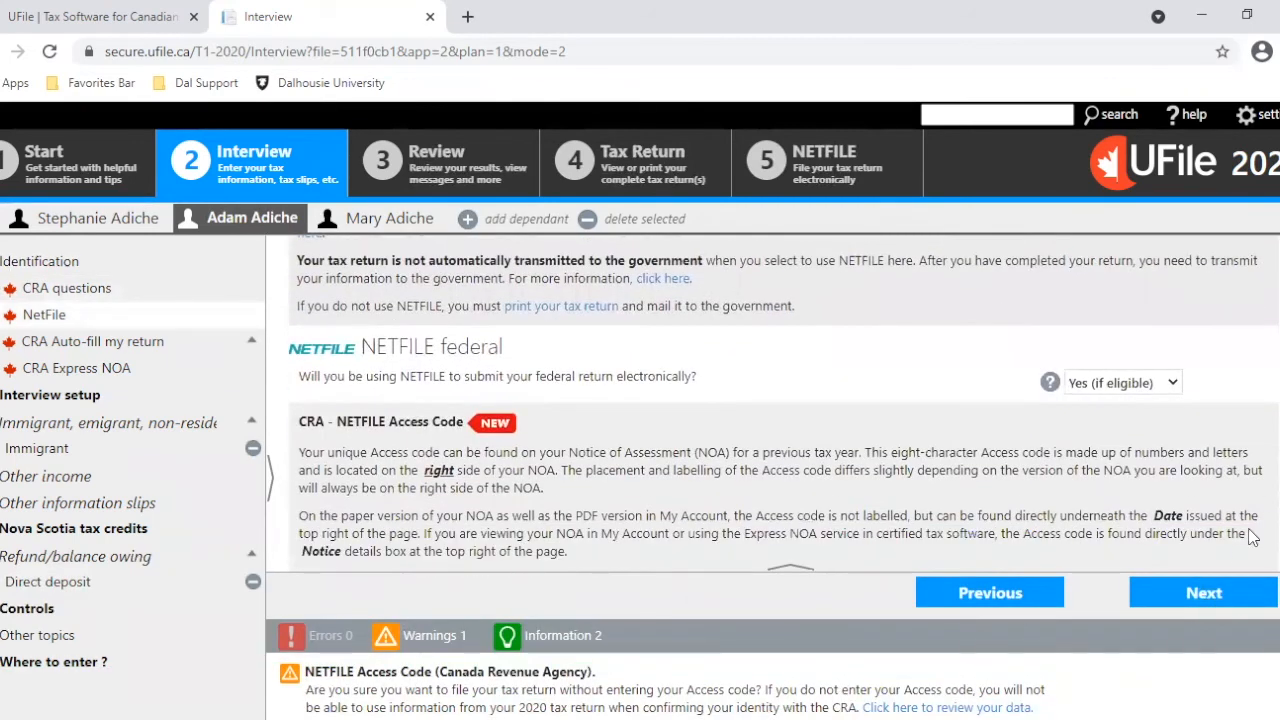
pyautogui.click(1205, 594)
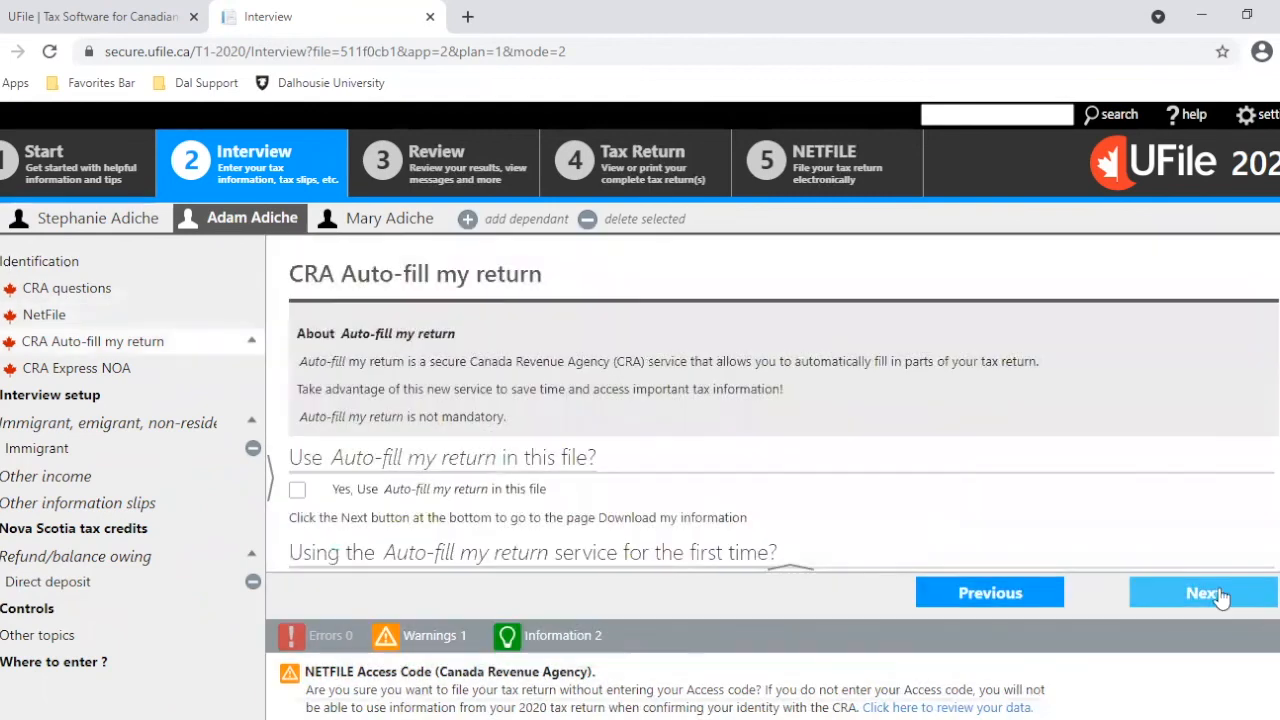
pyautogui.click(1205, 594)
pyautogui.click(1221, 598)
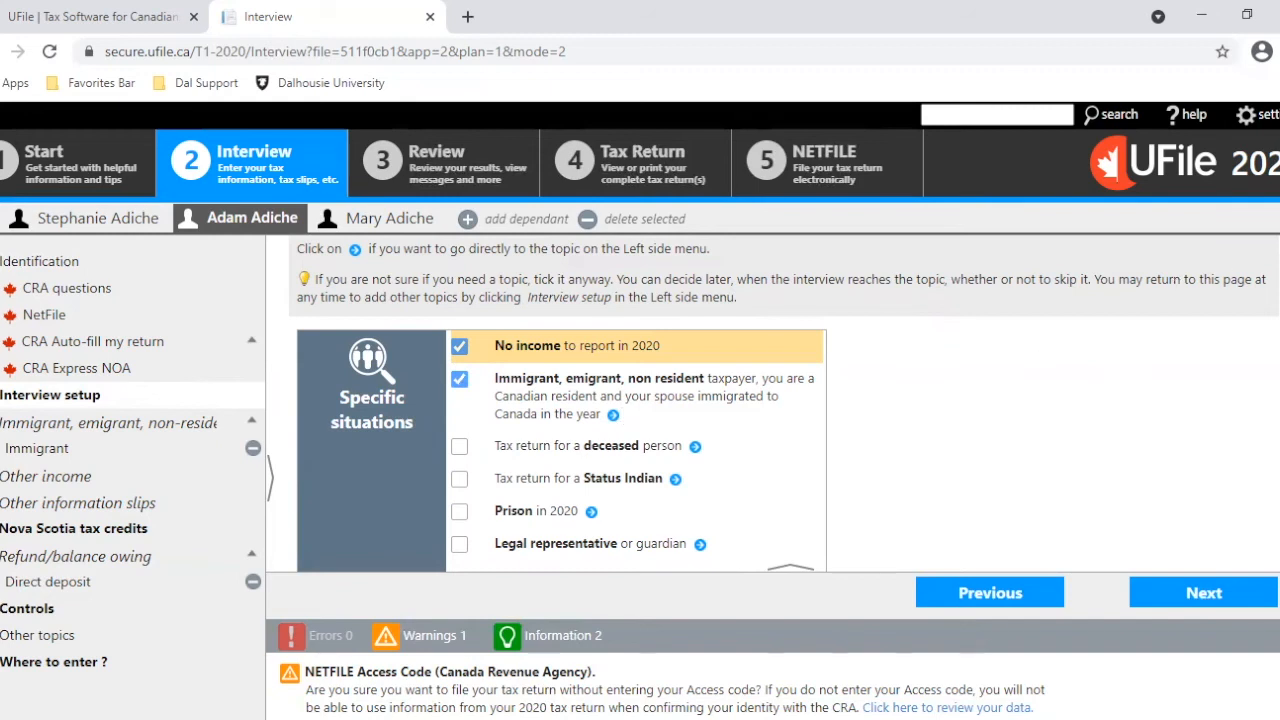
# - Review the spouse's interview setup topics from specific situations to common tax deductions, and continue to the immigrant, emigrant or non-resident page
pyautogui.scroll(-5, 560, 400)
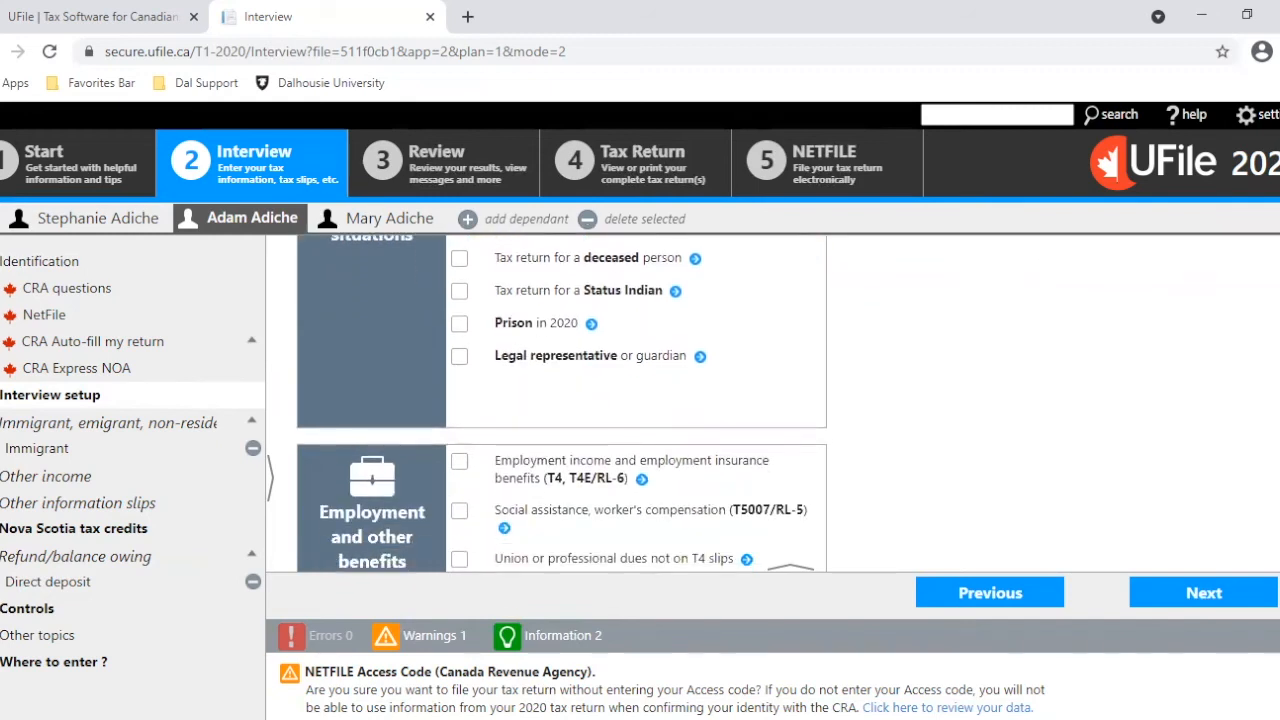
pyautogui.scroll(-10, 560, 400)
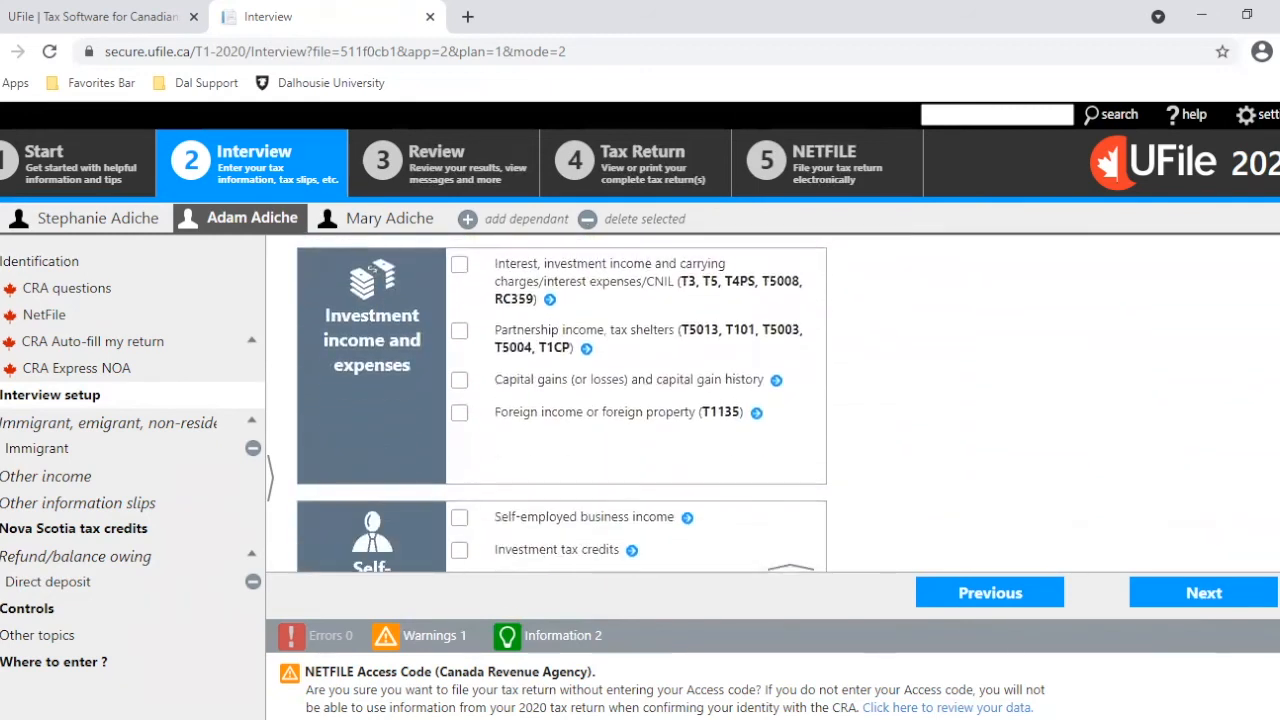
pyautogui.scroll(-3, 560, 400)
pyautogui.scroll(5, 560, 400)
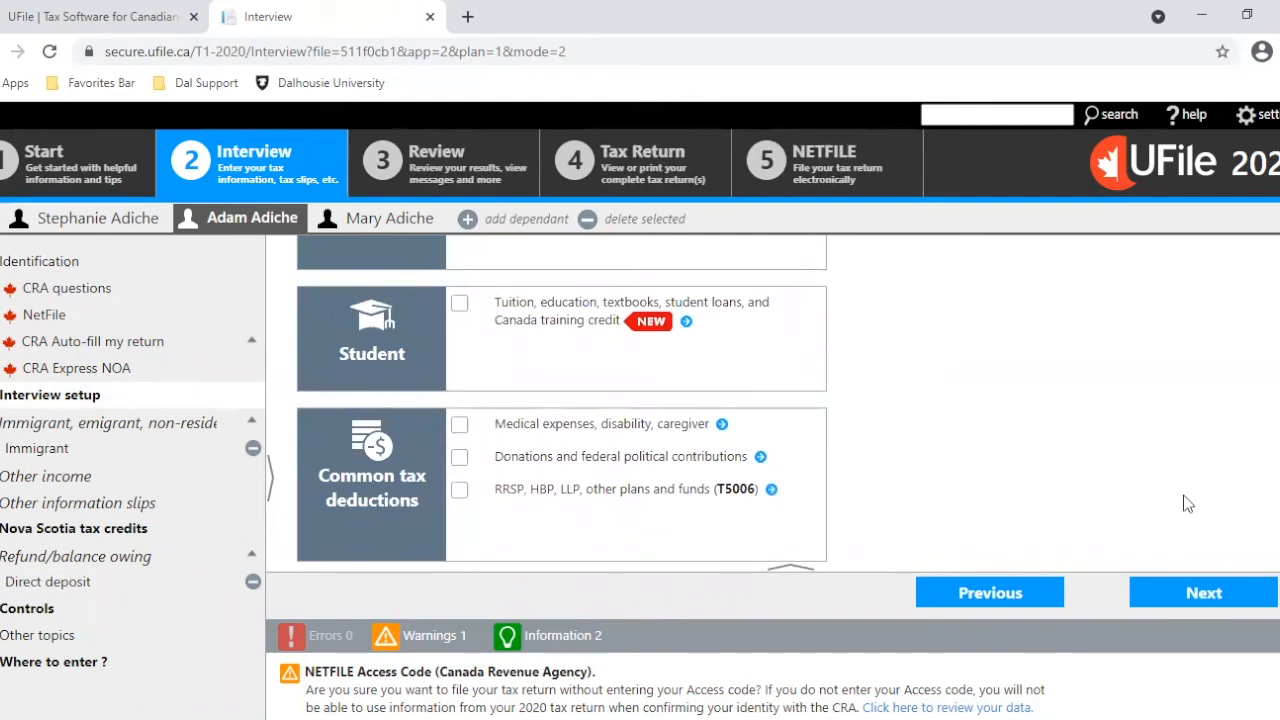
pyautogui.scroll(15, 562, 404)
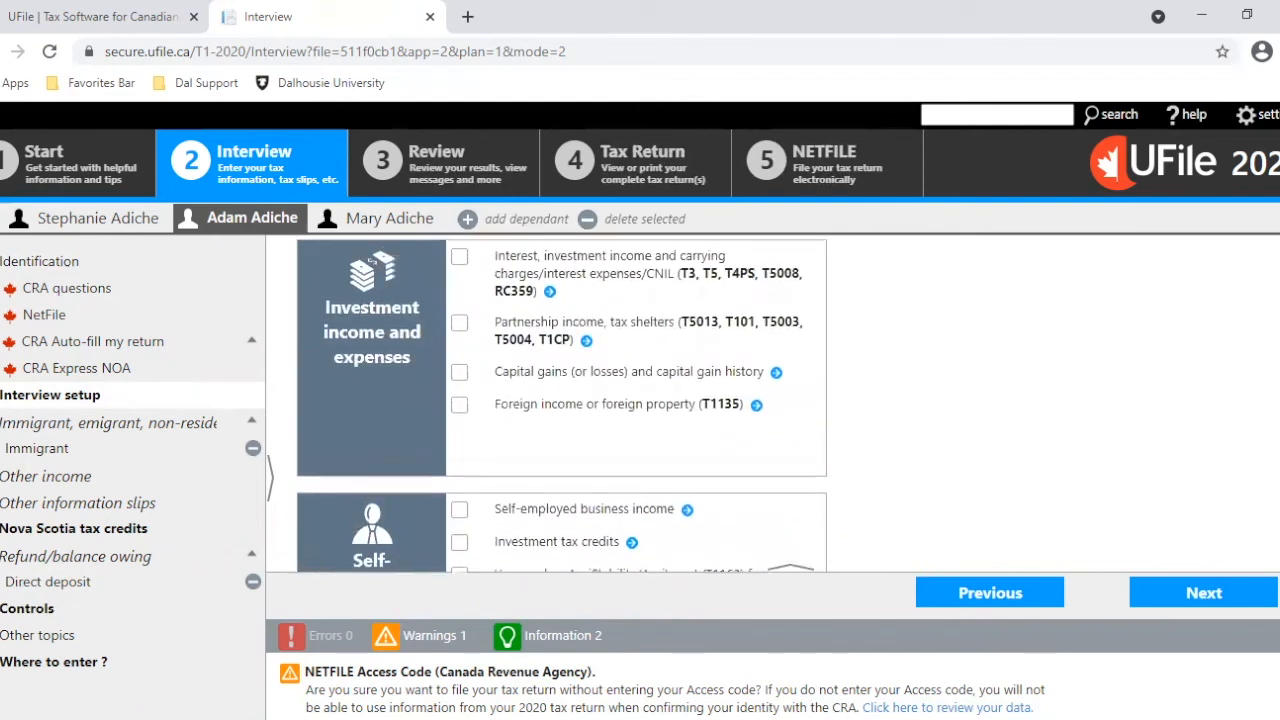
pyautogui.scroll(2, 562, 404)
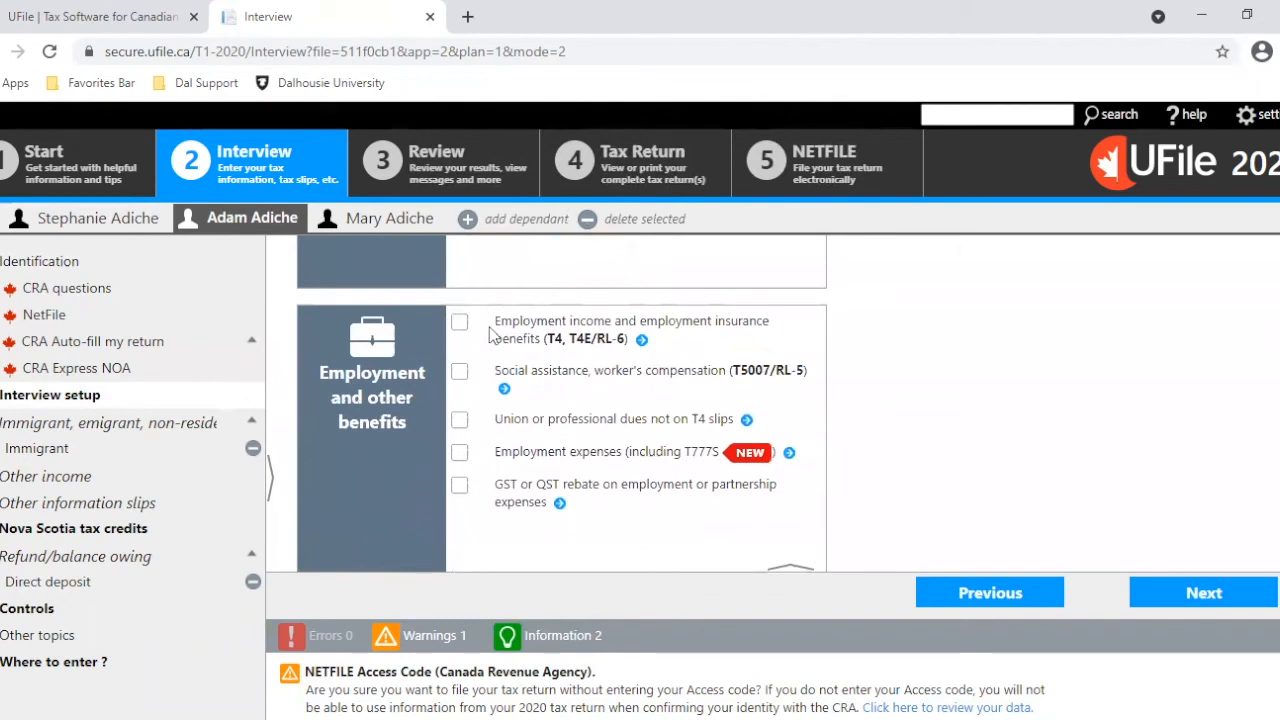
pyautogui.click(1186, 607)
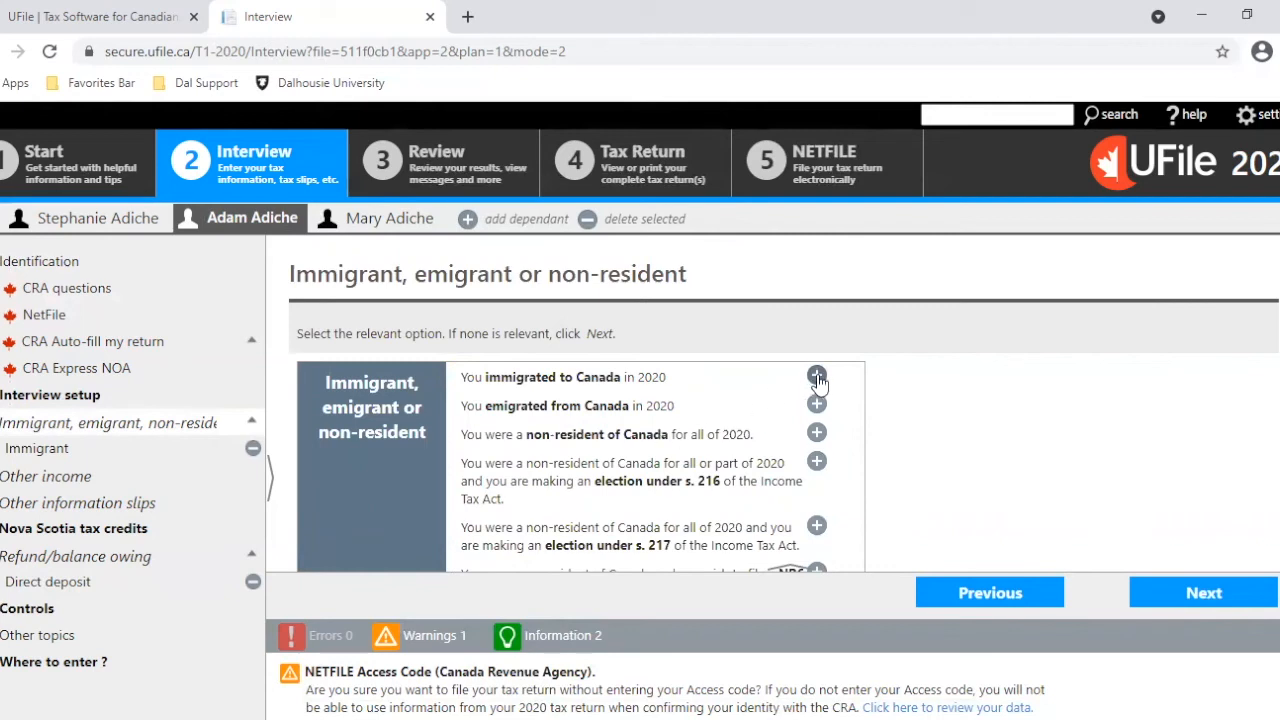
# - Open the existing Immigrant page and set the net income while living in Canada with the spouse to 0.00
pyautogui.click(58, 452)
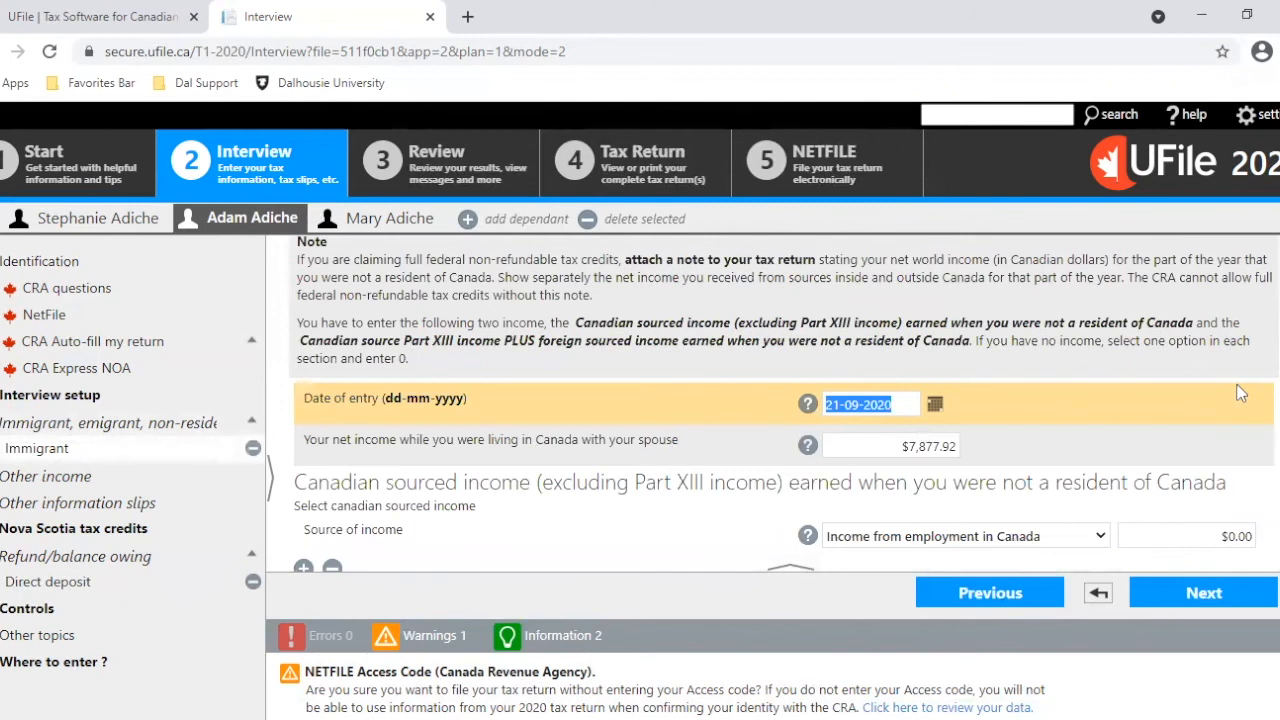
pyautogui.click(910, 406)
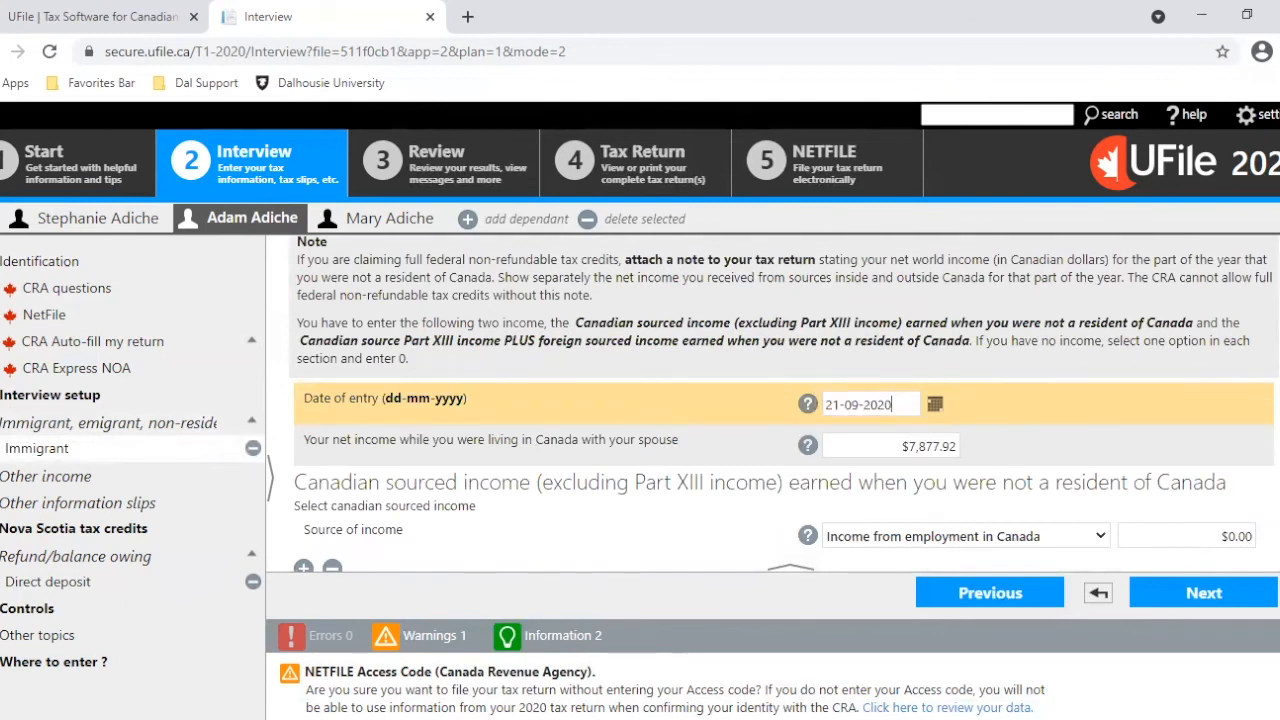
pyautogui.scroll(-1, 785, 403)
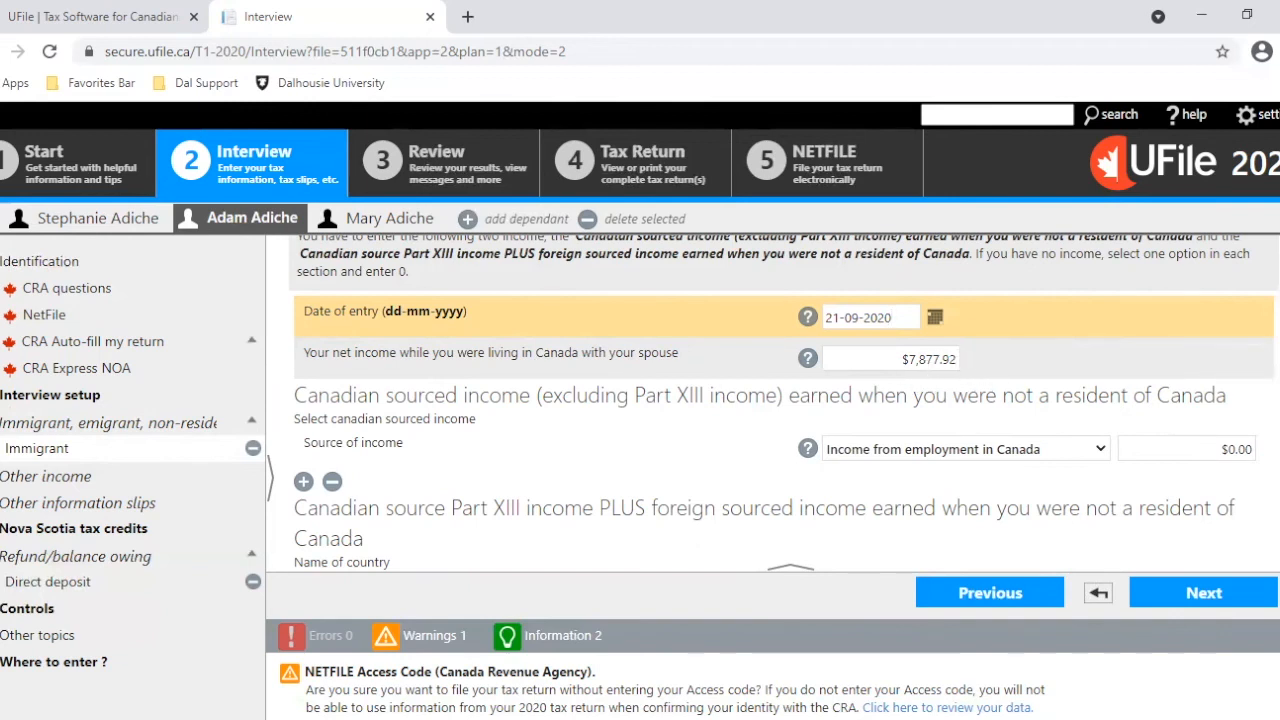
pyautogui.scroll(-1, 770, 403)
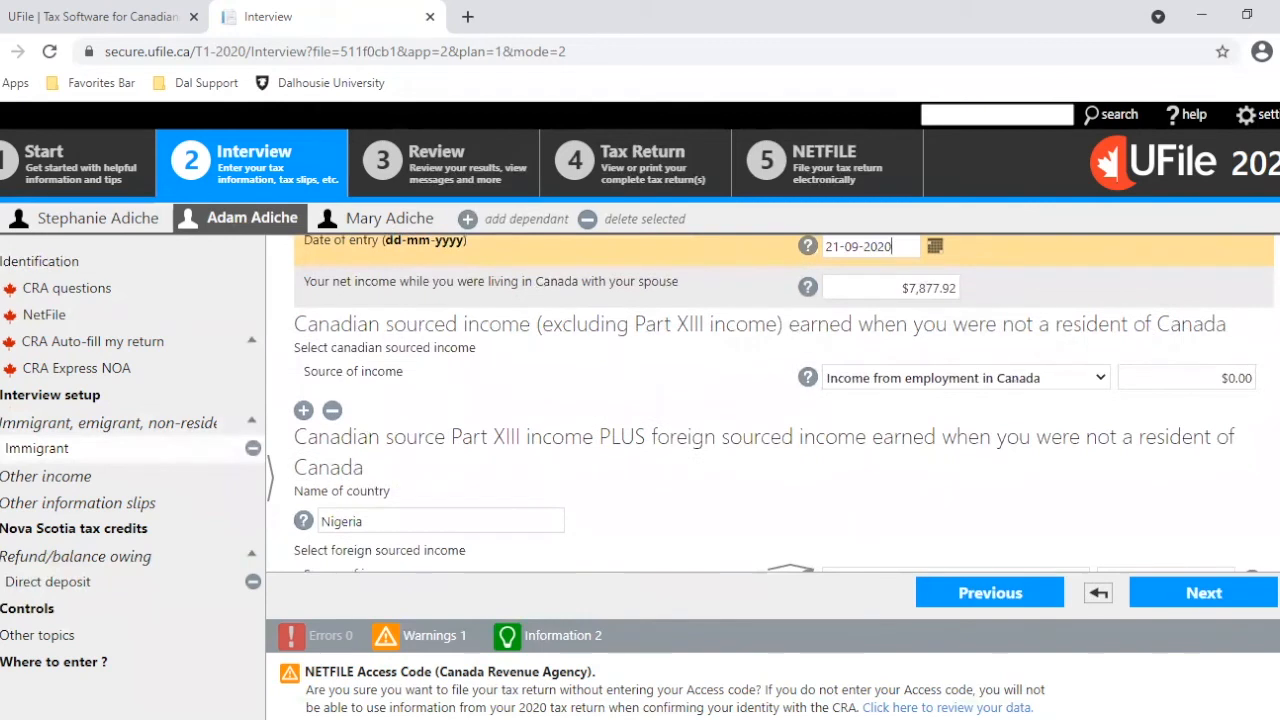
pyautogui.scroll(2, 770, 403)
pyautogui.scroll(-1, 897, 365)
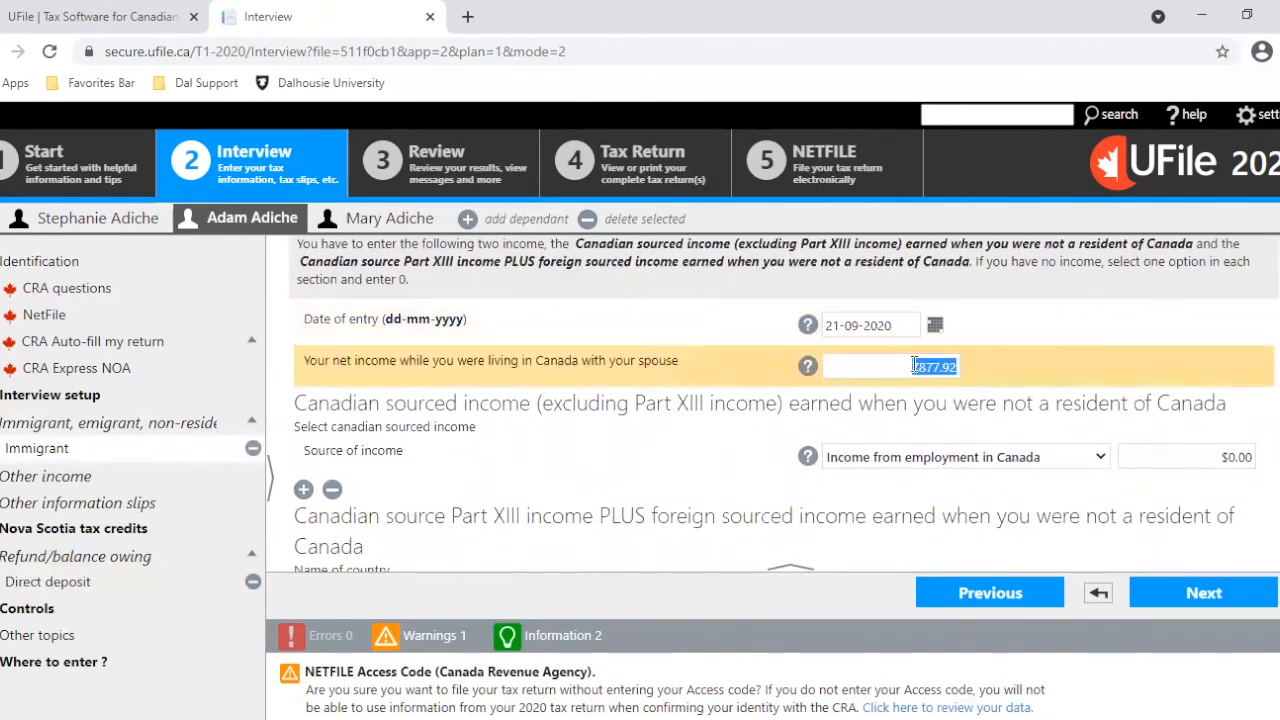
pyautogui.press('BackSpace')
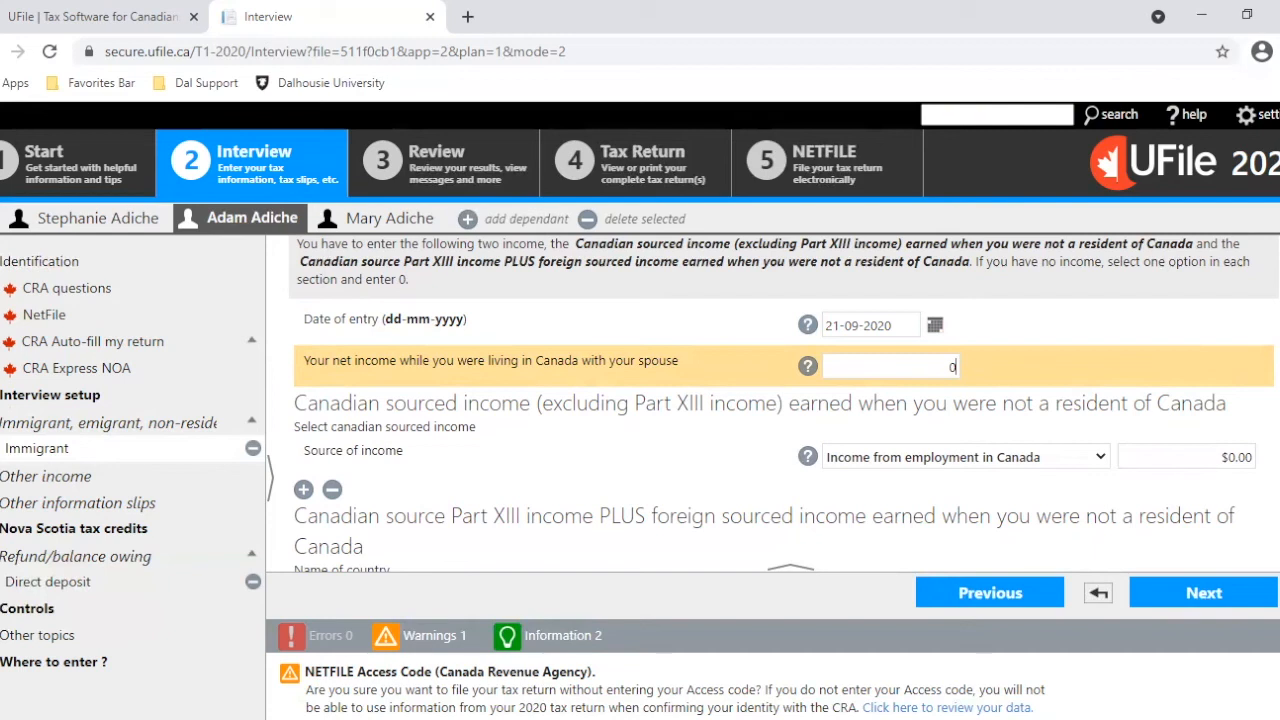
pyautogui.write('0')
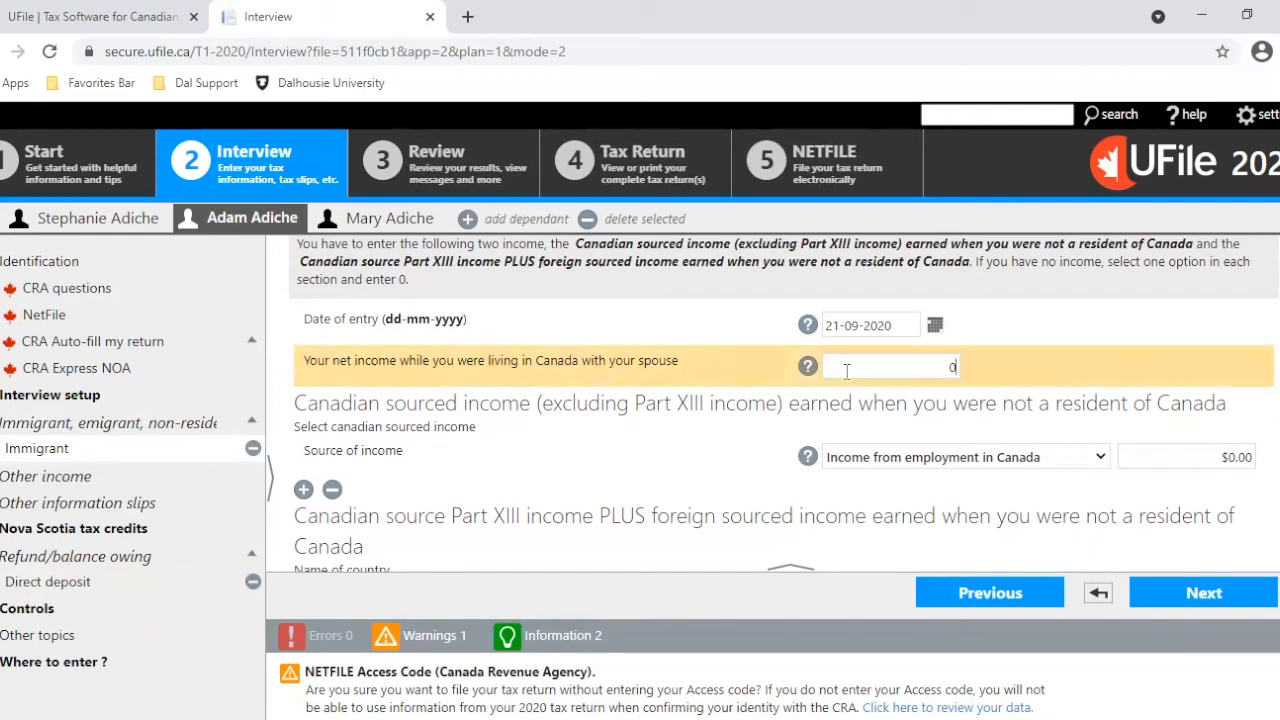
pyautogui.write('.00')
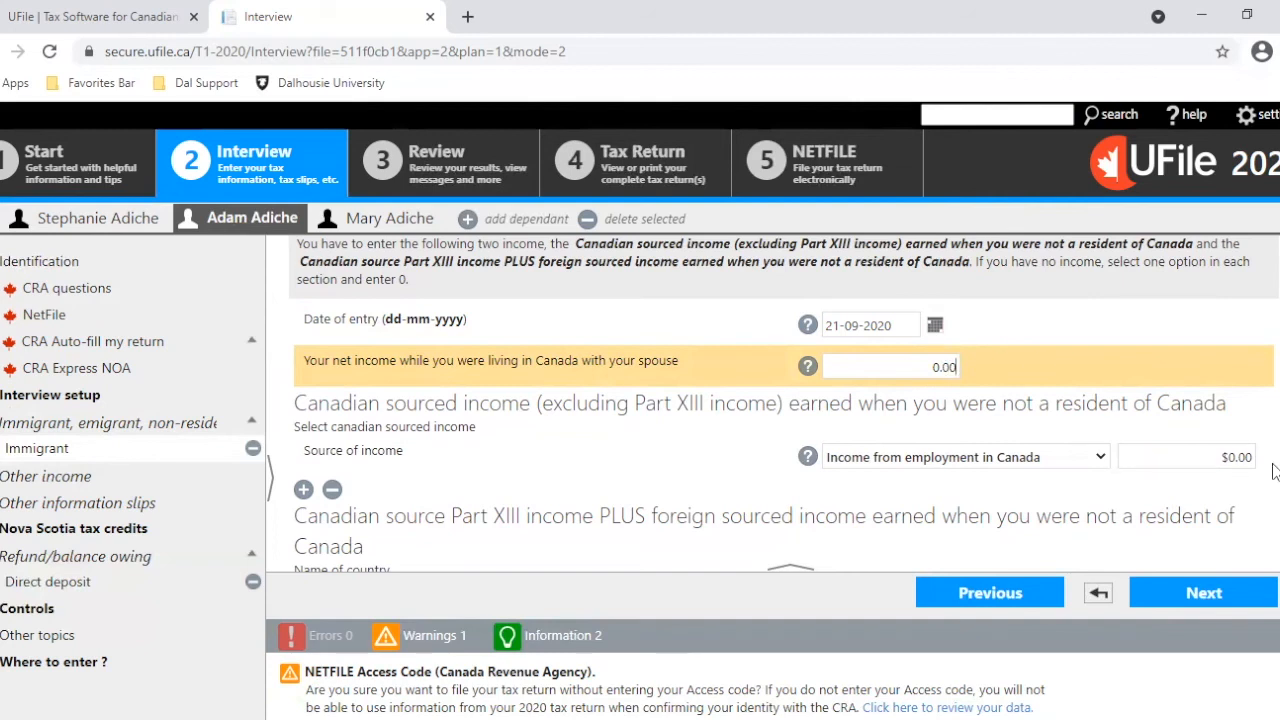
# - Check the Canadian and foreign sourced income entries for the non-resident period, and continue to the Other income page
pyautogui.scroll(-2, 1165, 368)
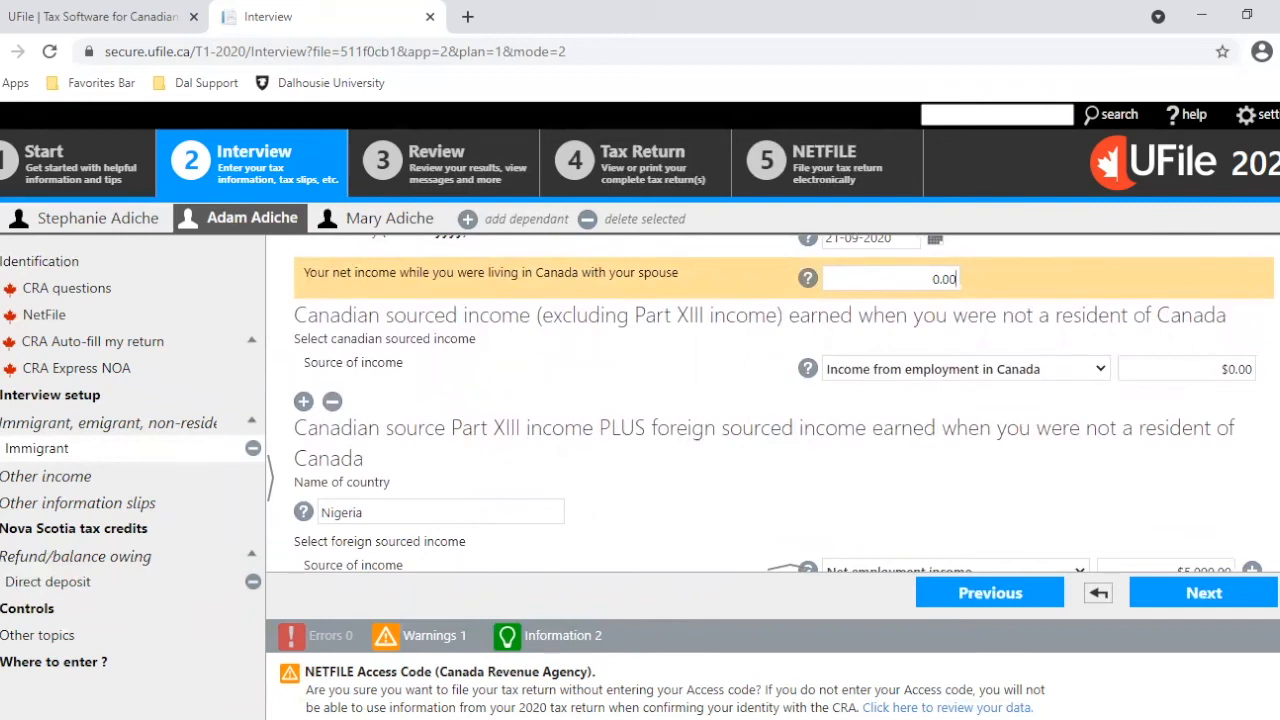
pyautogui.scroll(-2, 1276, 470)
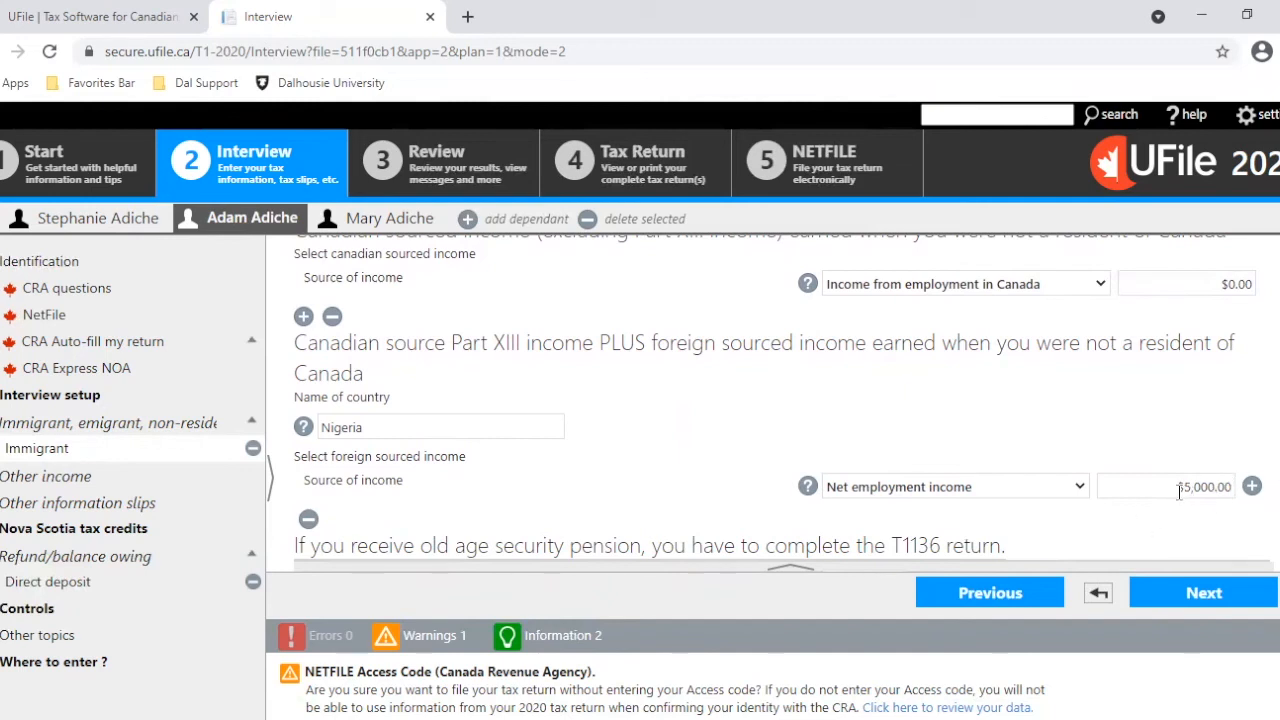
pyautogui.scroll(-1, 784, 403)
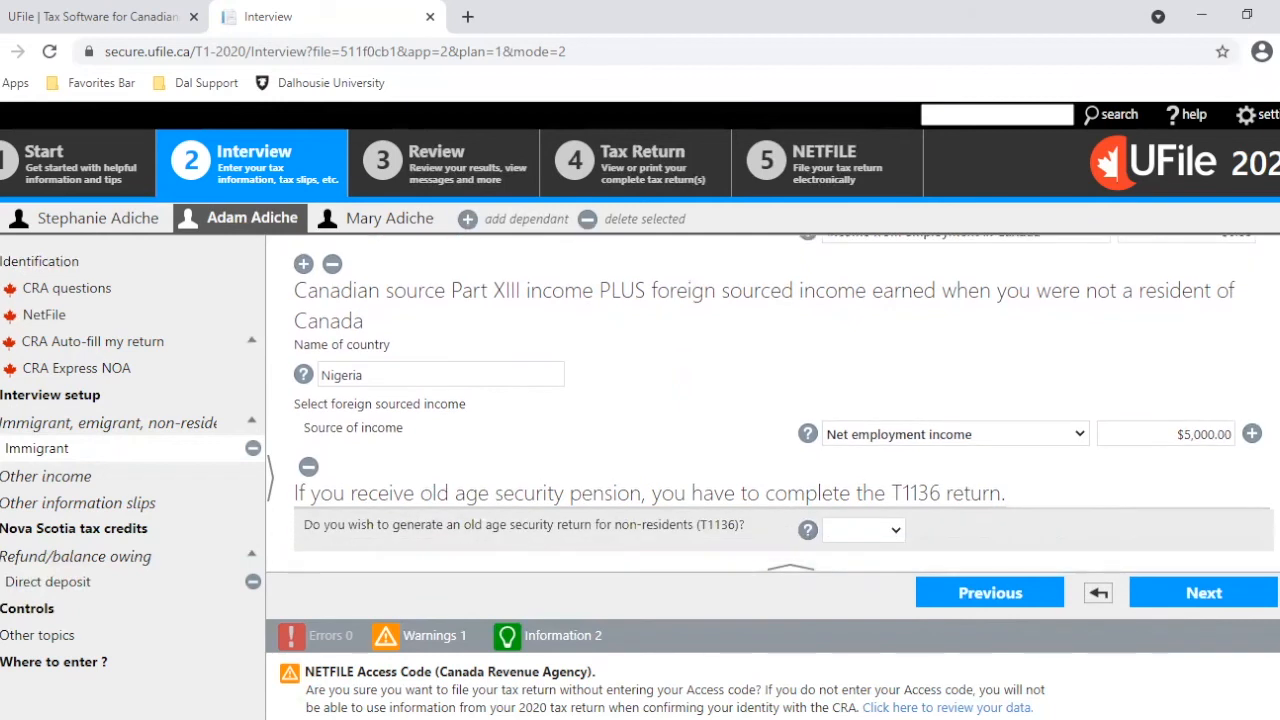
pyautogui.click(1205, 595)
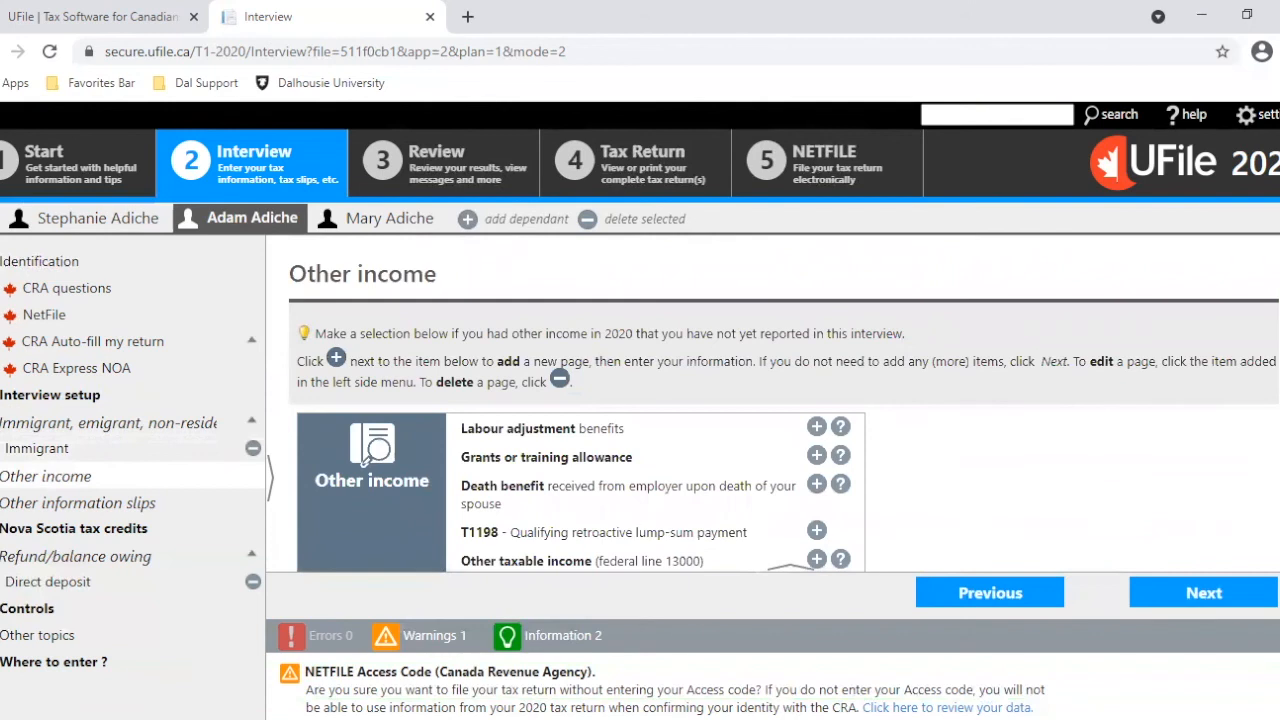
# - Continue past the other income, other T-slips and Nova Scotia tax credits pages to Refund or balance owing
pyautogui.scroll(-1, 784, 405)
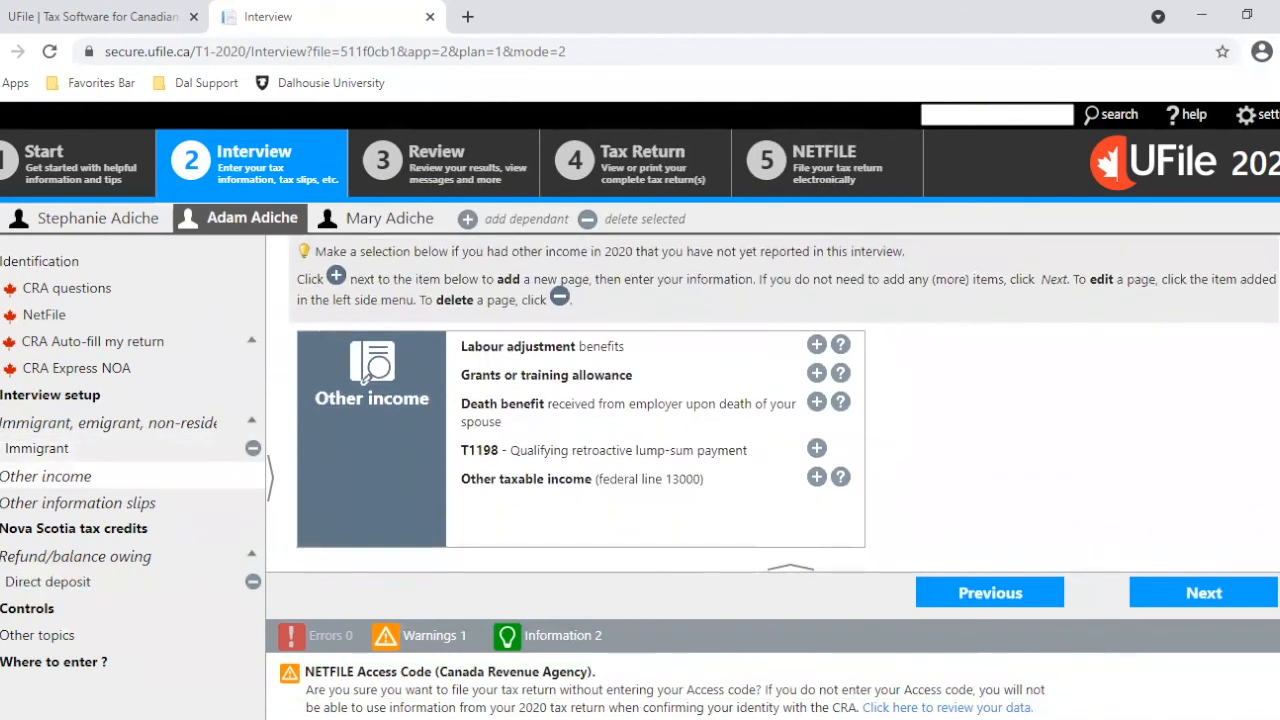
pyautogui.click(1205, 593)
pyautogui.click(1205, 593)
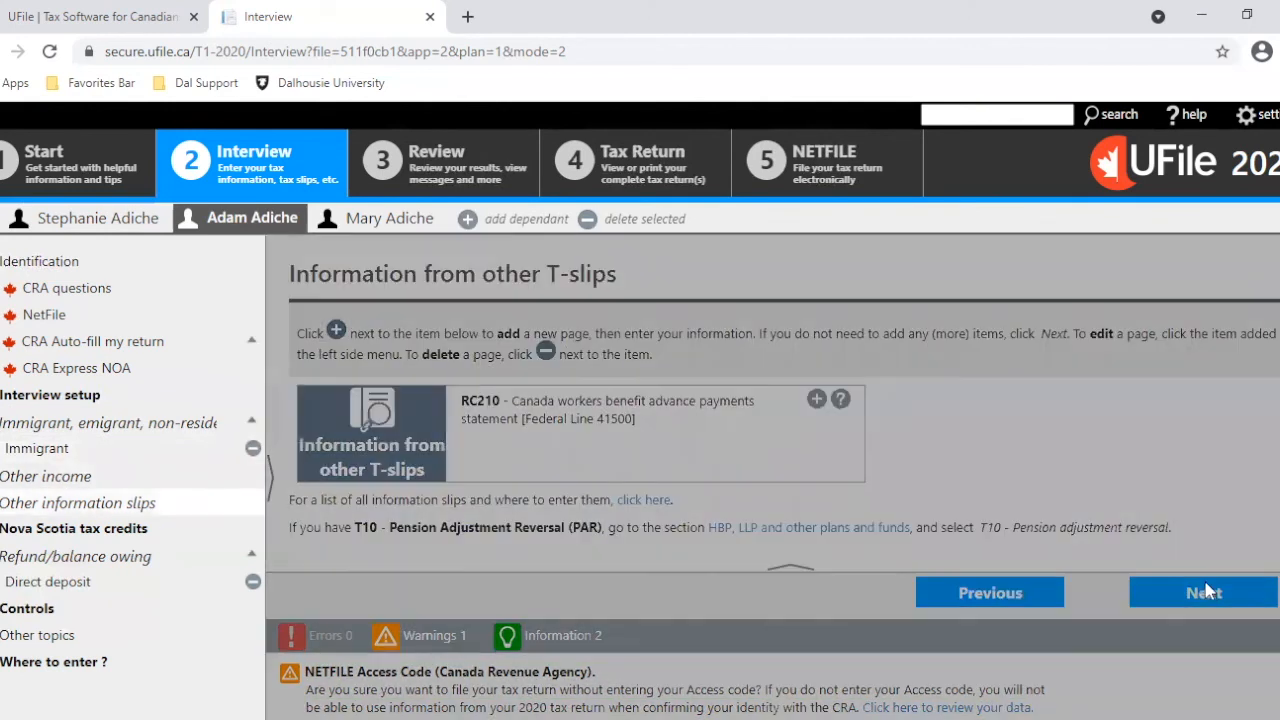
pyautogui.click(1205, 593)
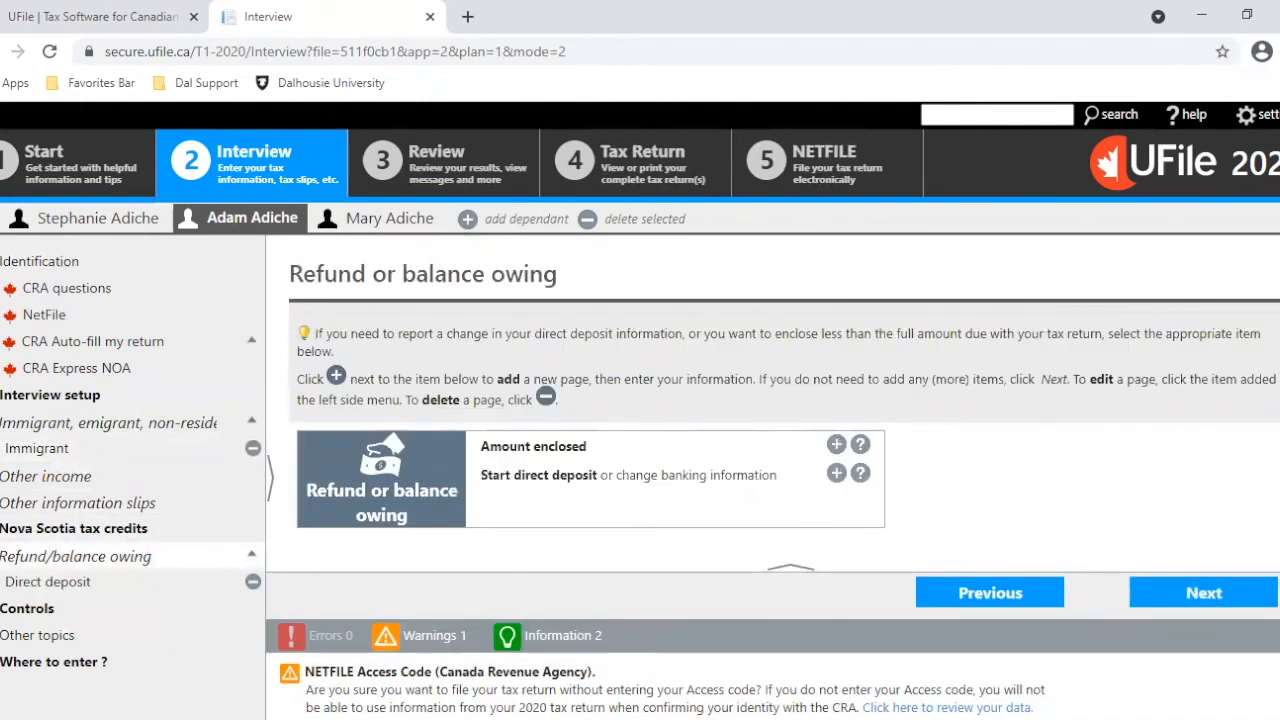
# - Check the spouse's existing direct deposit request and the MaxBack control options, and continue to the end of the interview
pyautogui.click(101, 581)
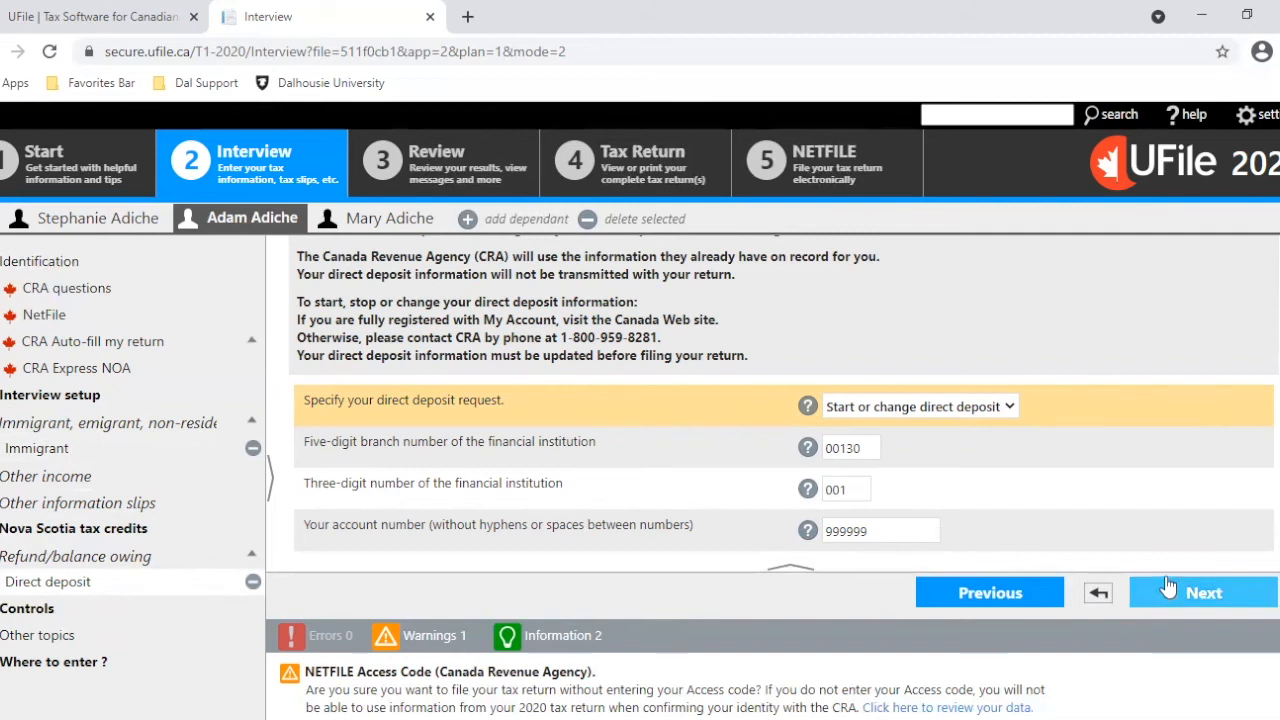
pyautogui.click(1210, 597)
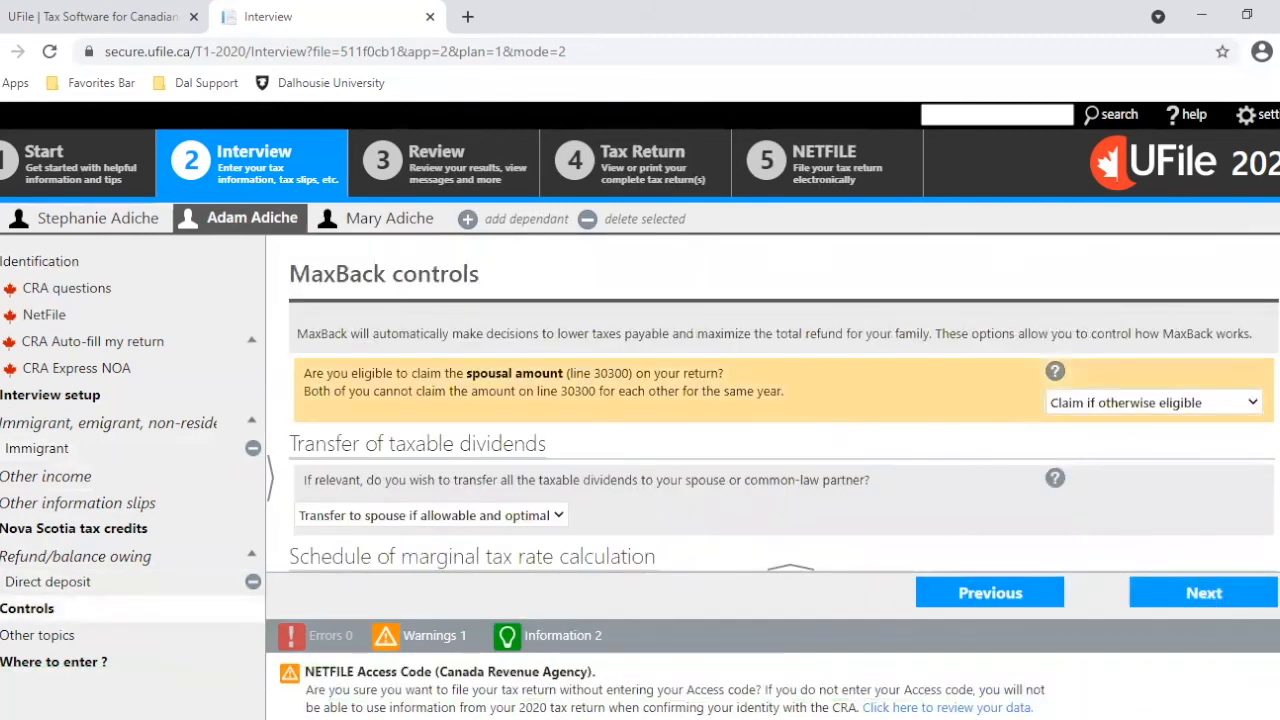
pyautogui.scroll(-5, 780, 400)
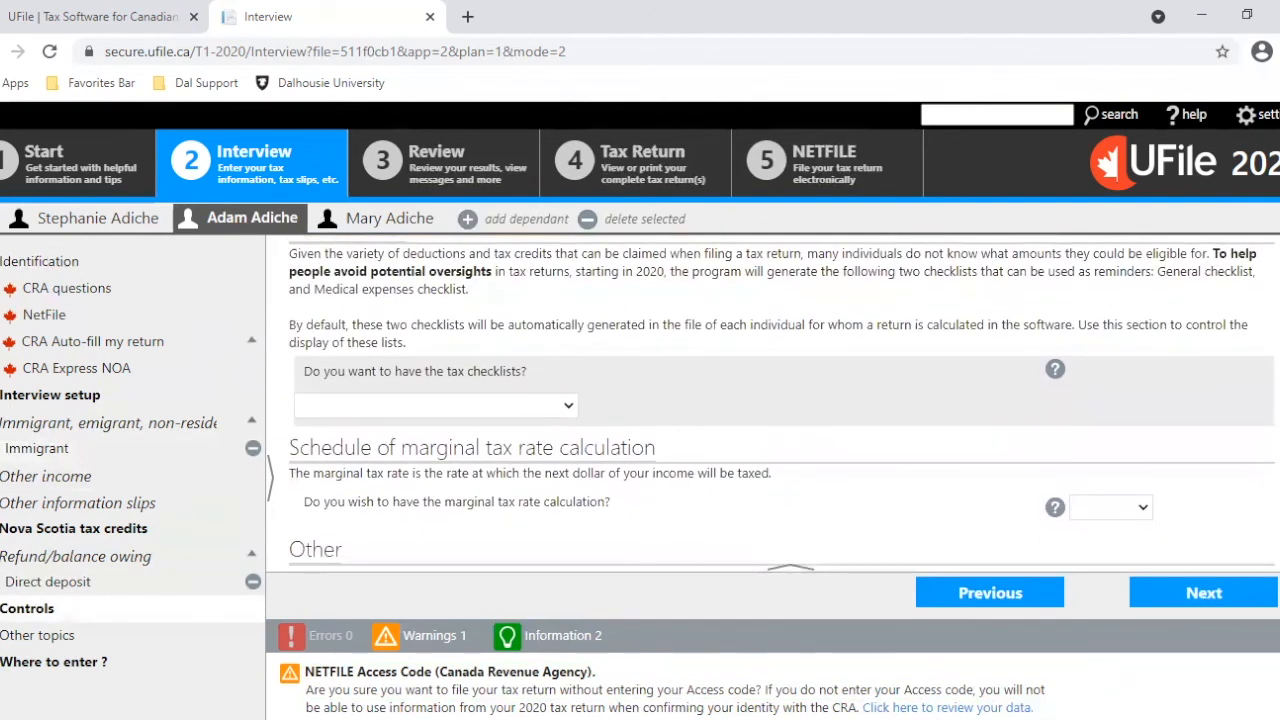
pyautogui.scroll(-2, 780, 400)
pyautogui.click(1204, 603)
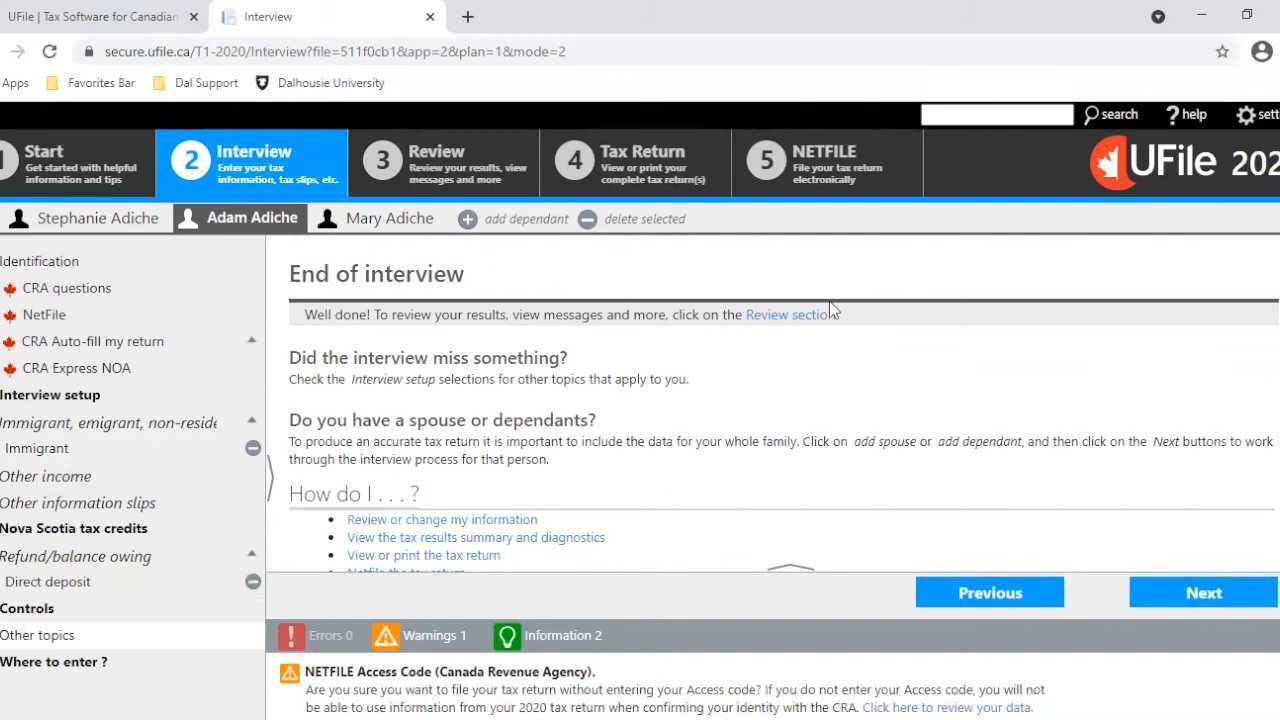
# - Open the dependant's interview, select Daughter as the relationship, and check the remaining identification and December 31, 2020 situation entries
pyautogui.click(377, 226)
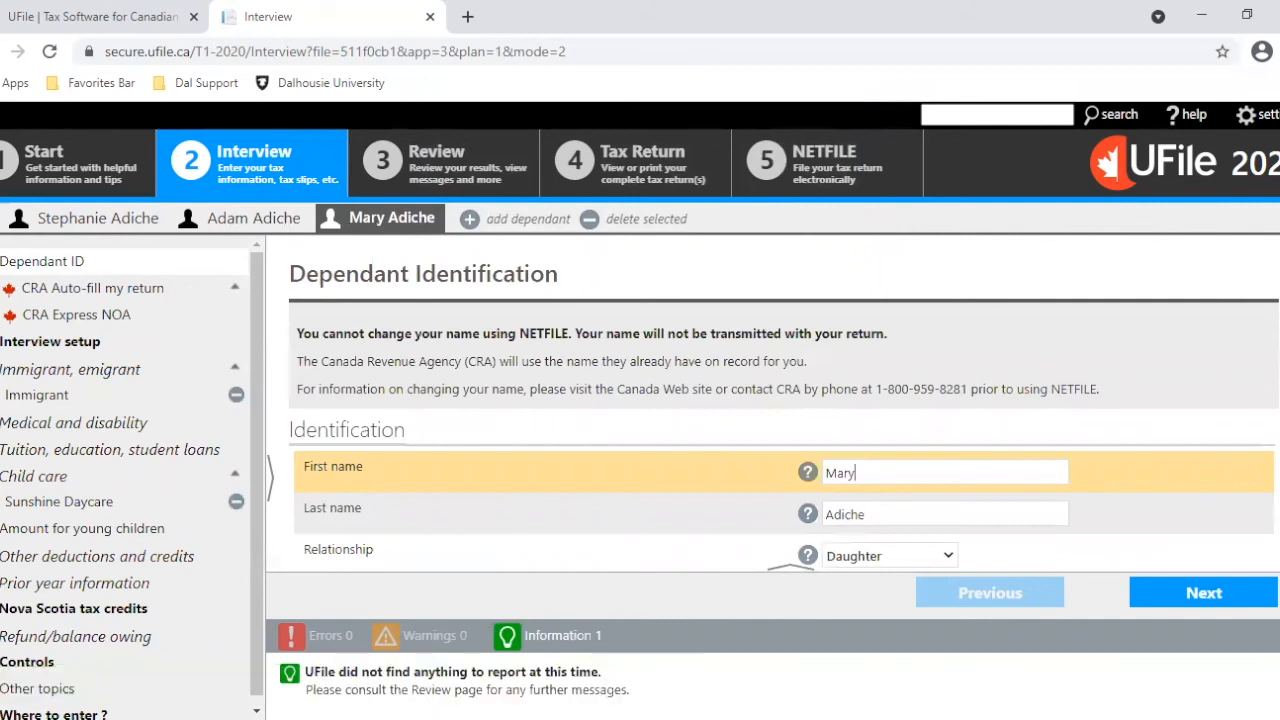
pyautogui.scroll(-3, 780, 400)
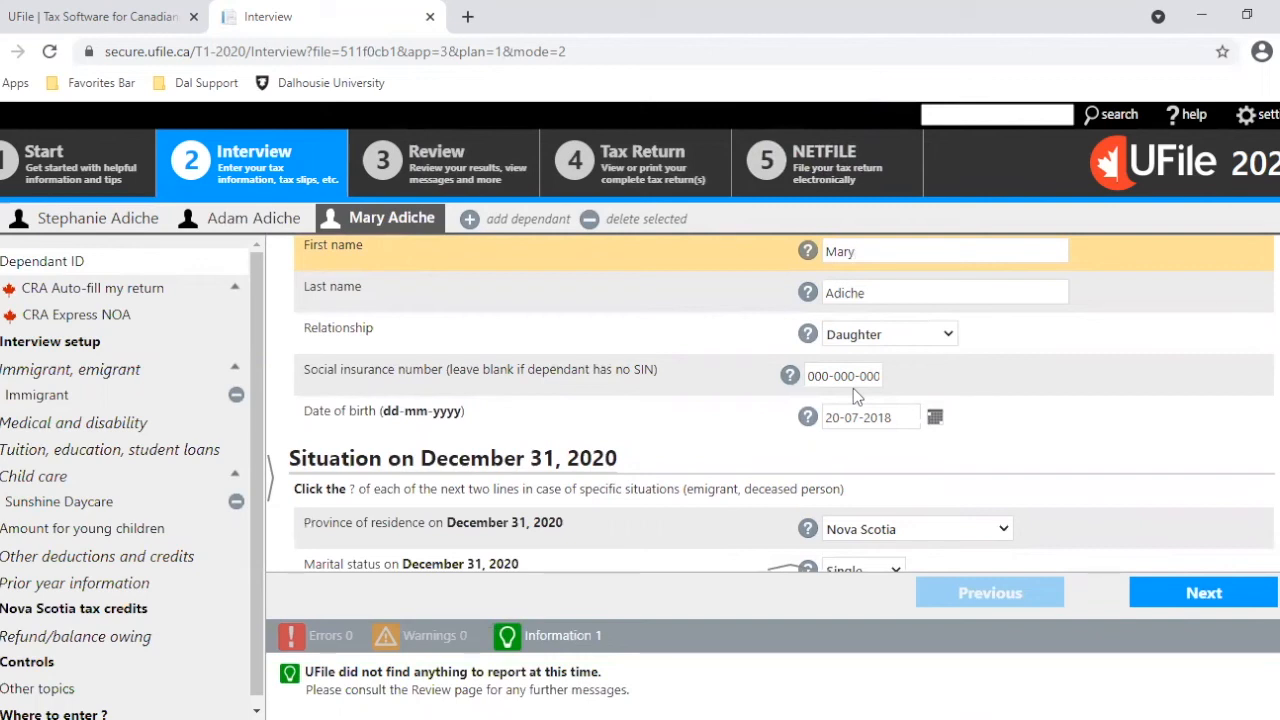
pyautogui.click(948, 335)
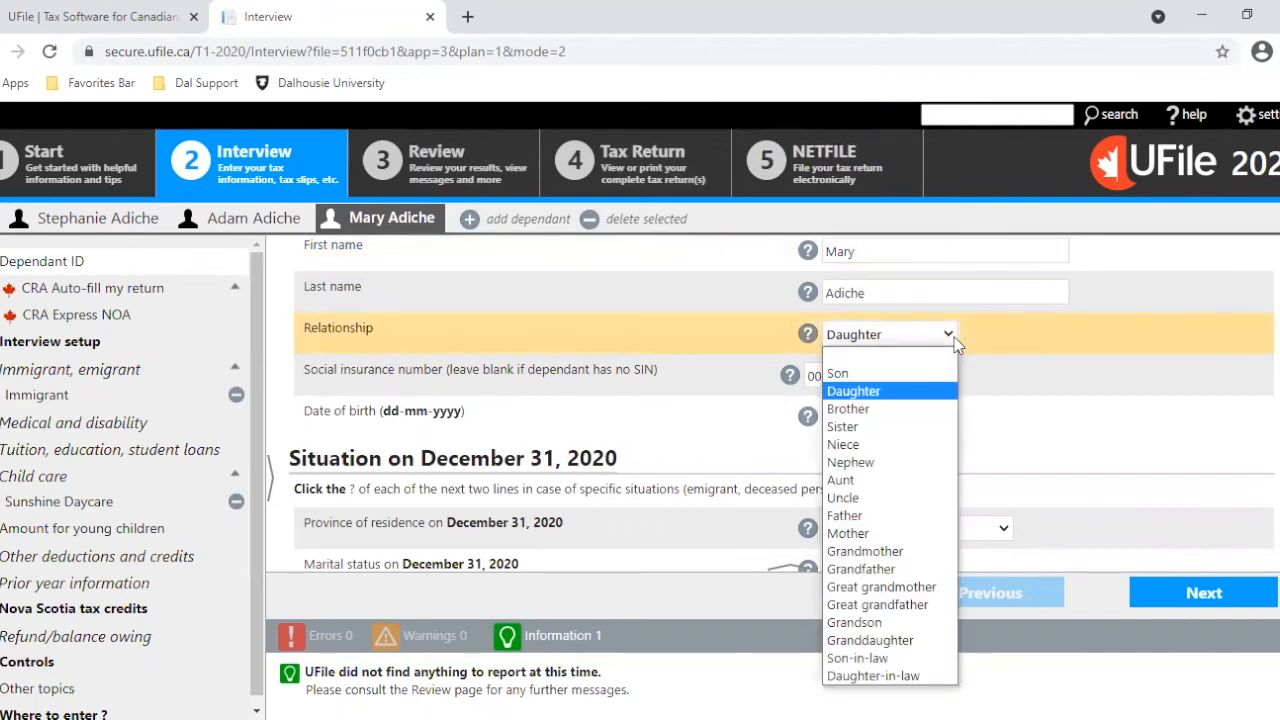
pyautogui.click(918, 398)
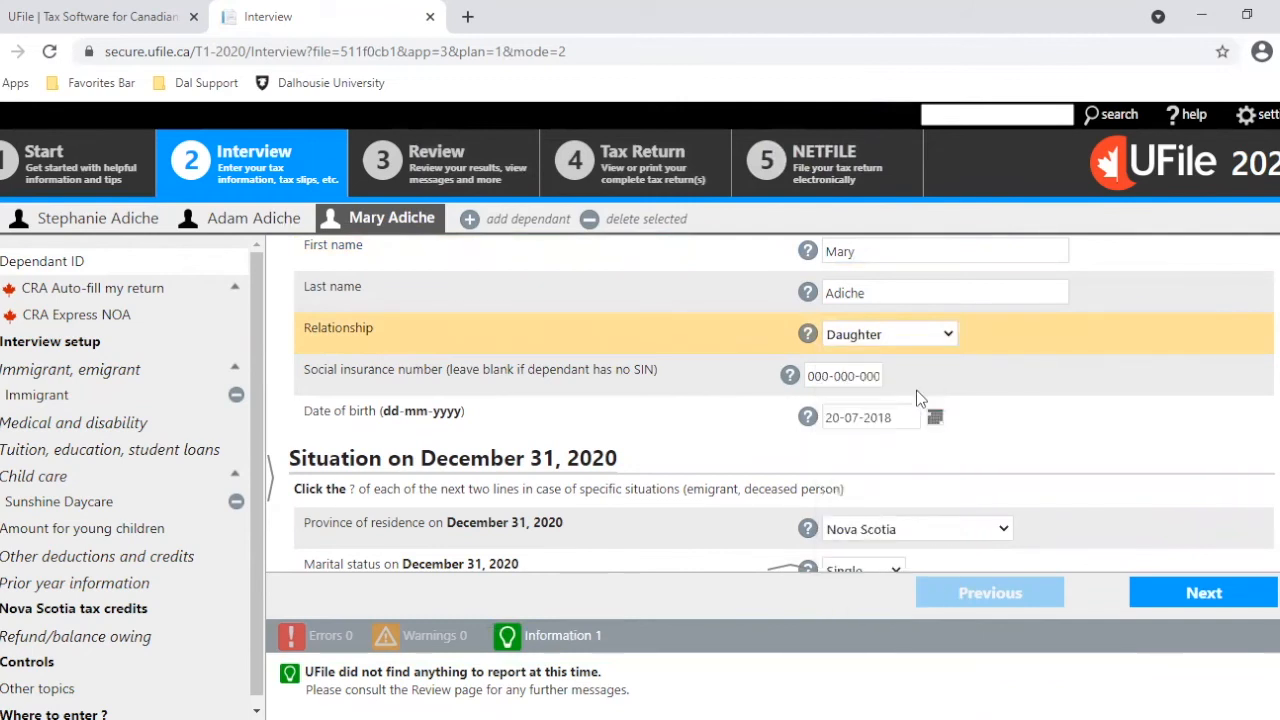
pyautogui.click(920, 446)
pyautogui.scroll(-2, 862, 460)
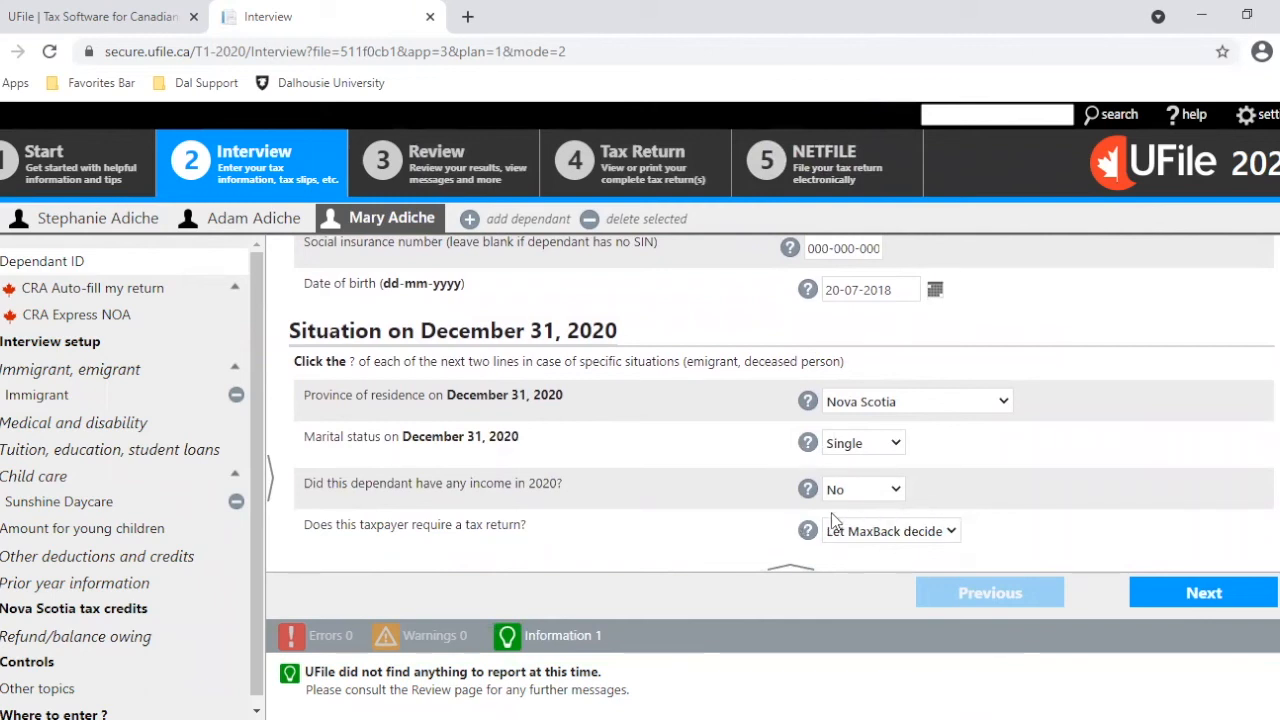
# - Continue past the dependant's identification, CRA Auto-fill my return and CRA Express NOA pages to Interview setup
pyautogui.click(1225, 603)
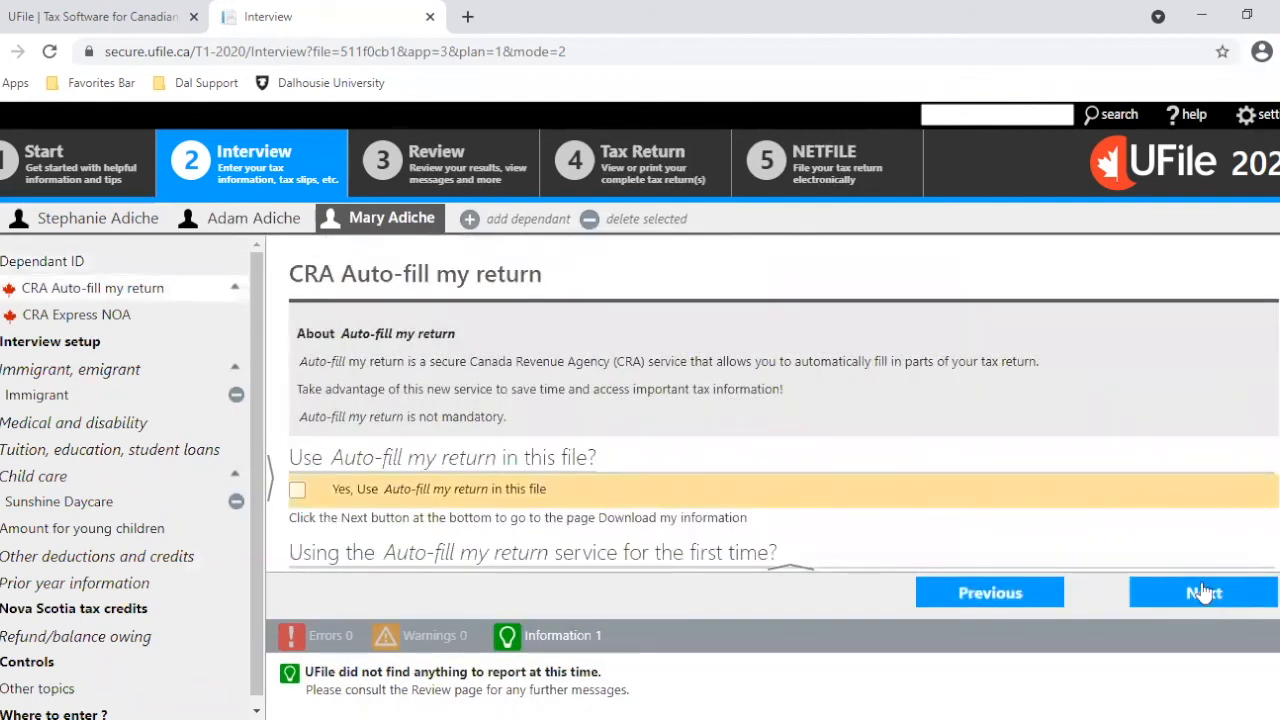
pyautogui.click(1195, 595)
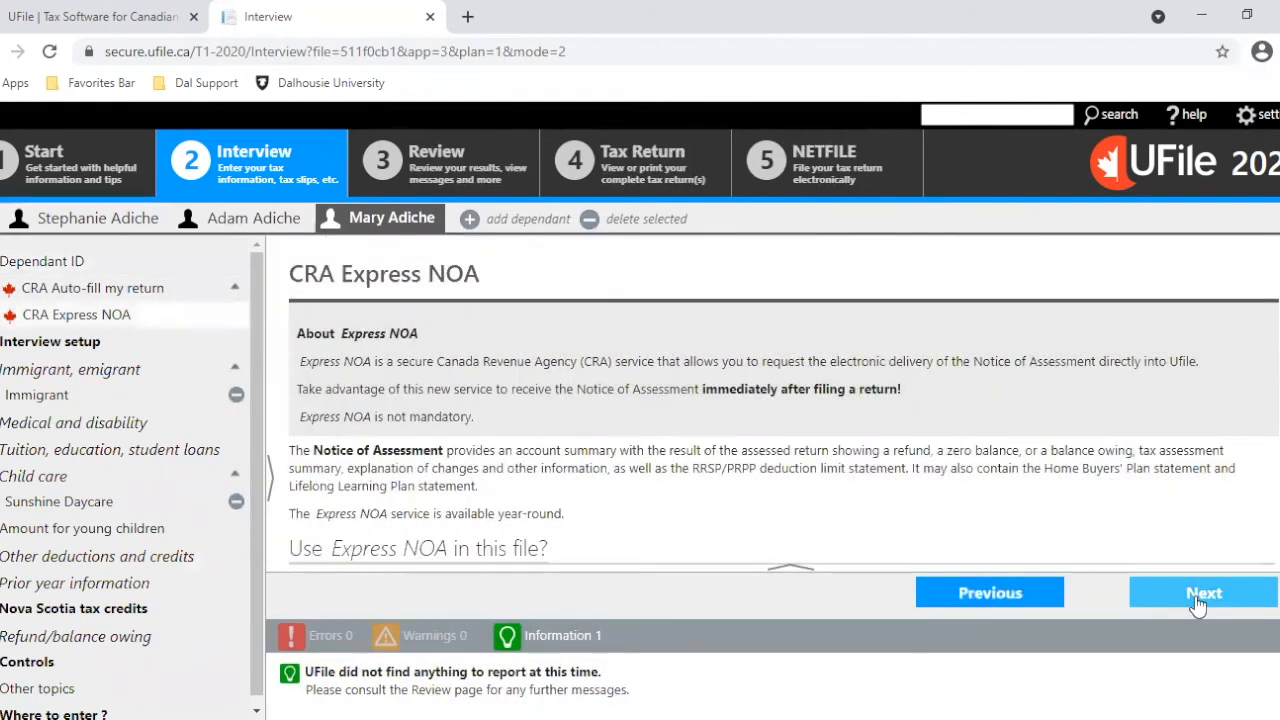
pyautogui.click(1197, 598)
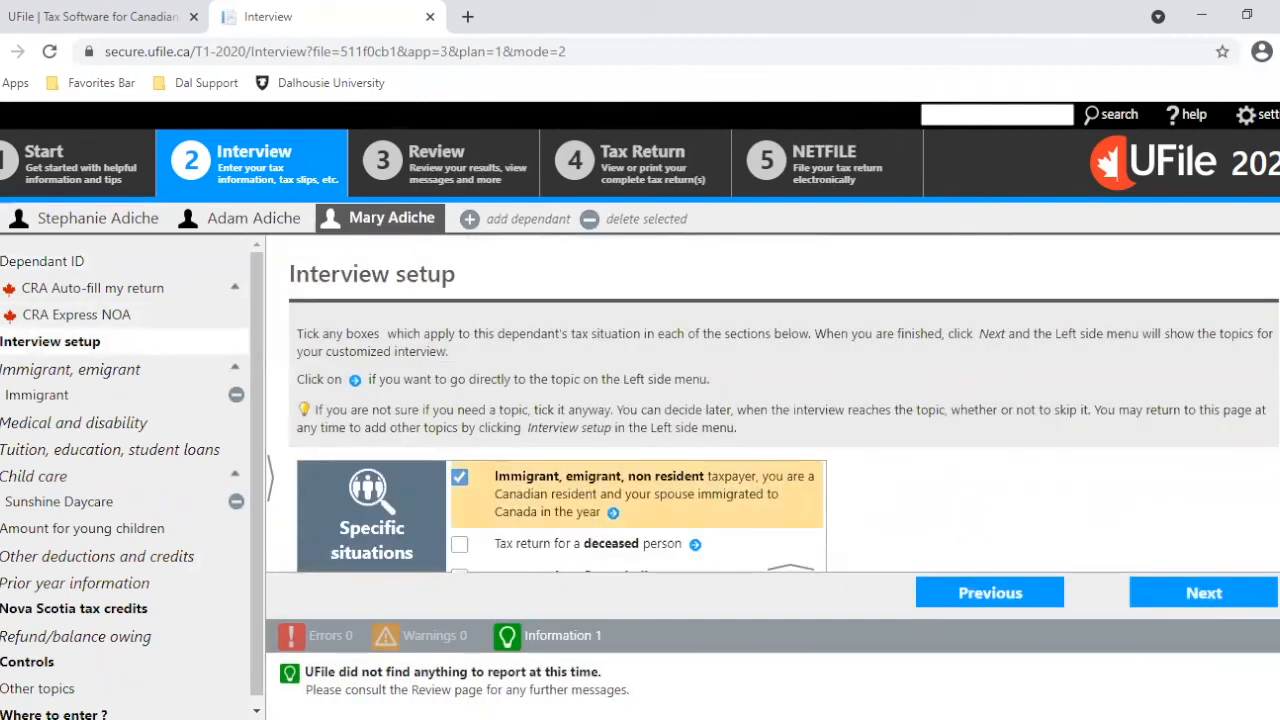
# - Review the dependant's interview setup topics, deselect Prior year information, and continue to the Immigrant or emigrant page
pyautogui.scroll(-2, 784, 404)
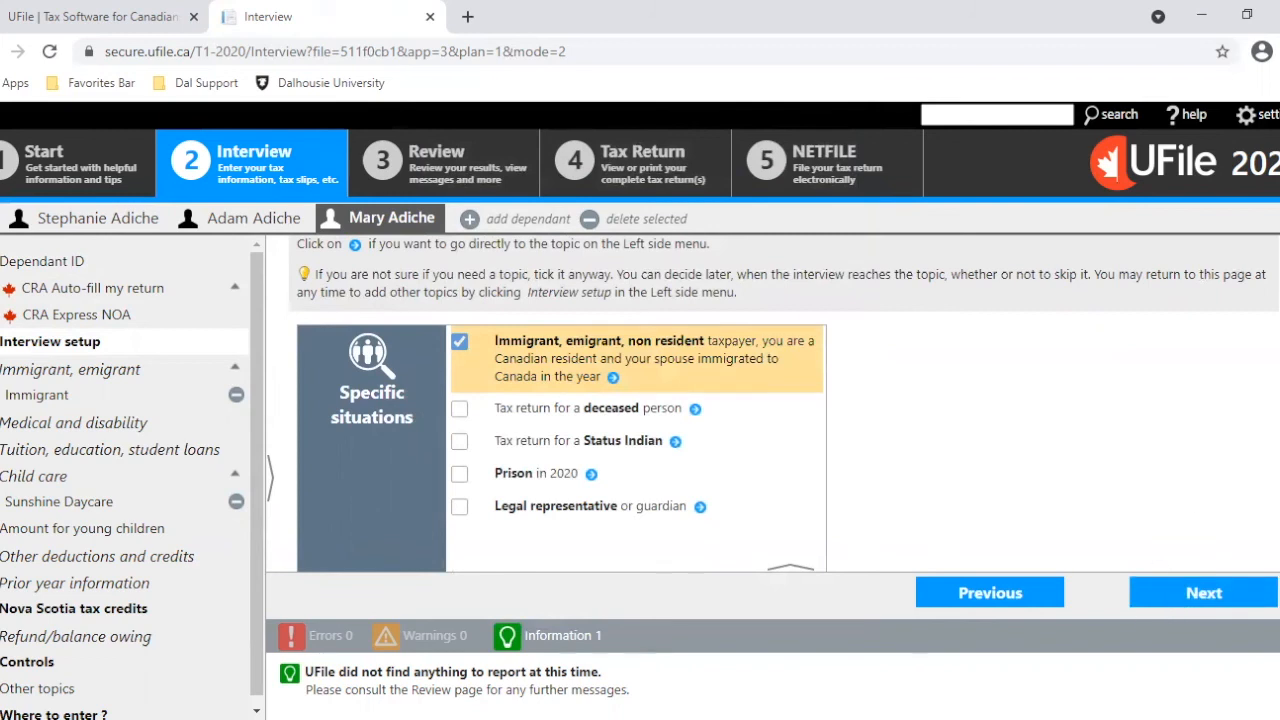
pyautogui.scroll(-10, 560, 400)
pyautogui.scroll(-5, 560, 400)
pyautogui.scroll(6, 560, 400)
pyautogui.scroll(10, 810, 537)
pyautogui.scroll(-14, 810, 537)
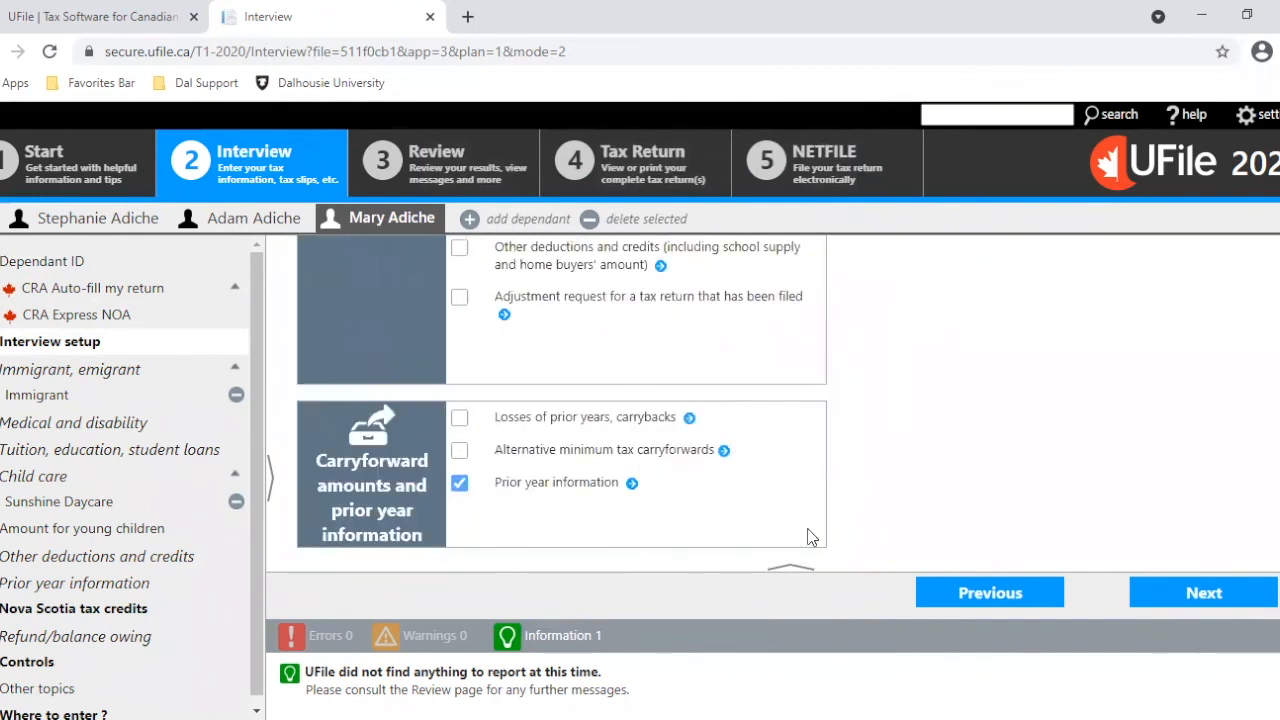
pyautogui.click(458, 485)
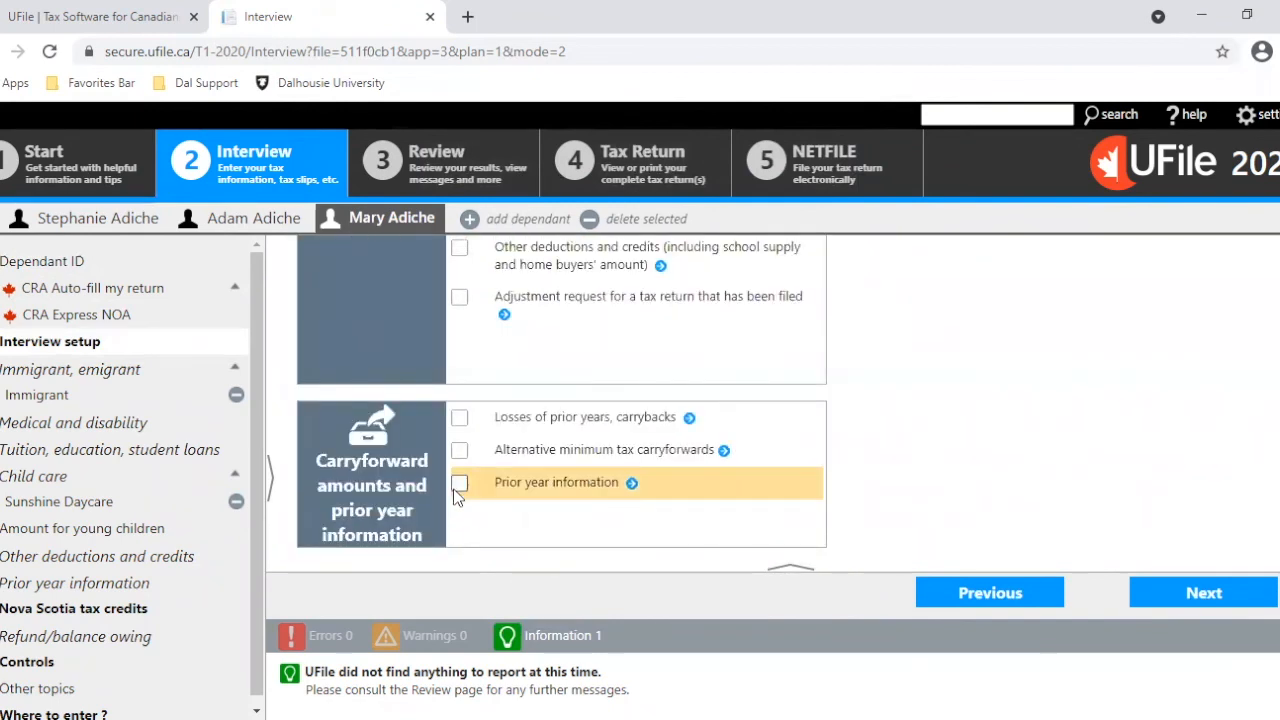
pyautogui.scroll(1, 772, 403)
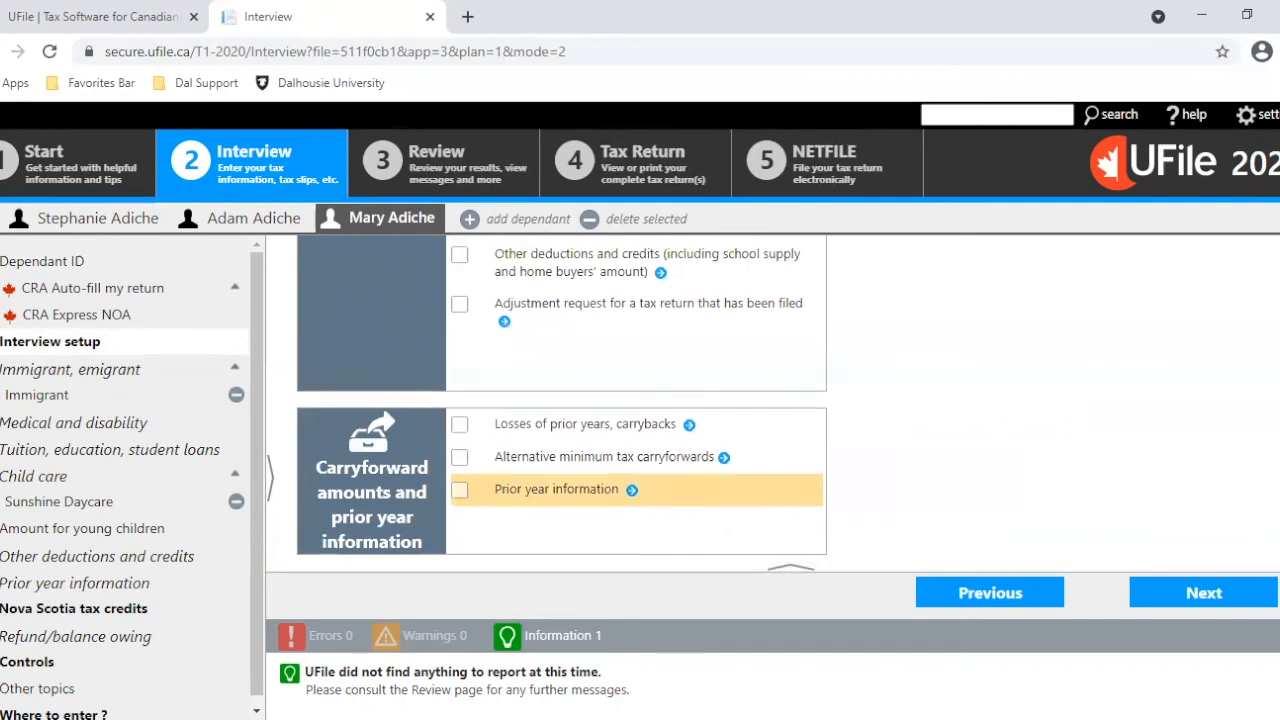
pyautogui.scroll(10, 560, 400)
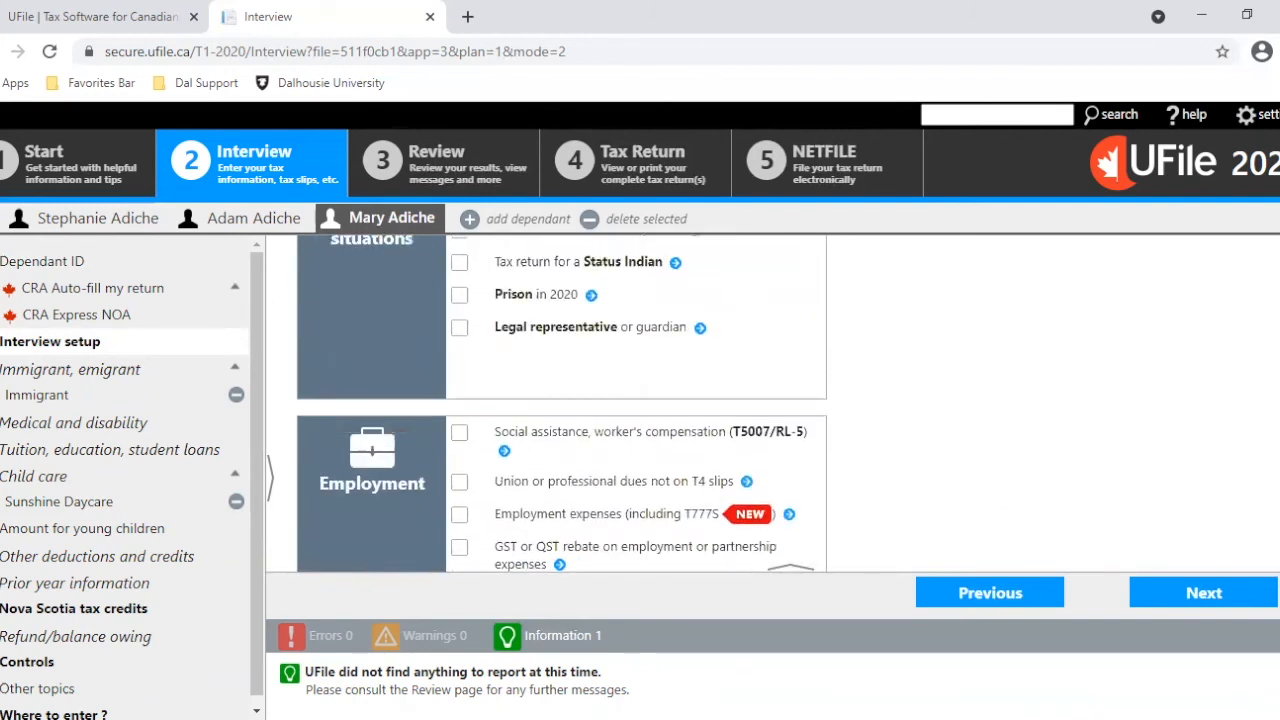
pyautogui.click(1213, 593)
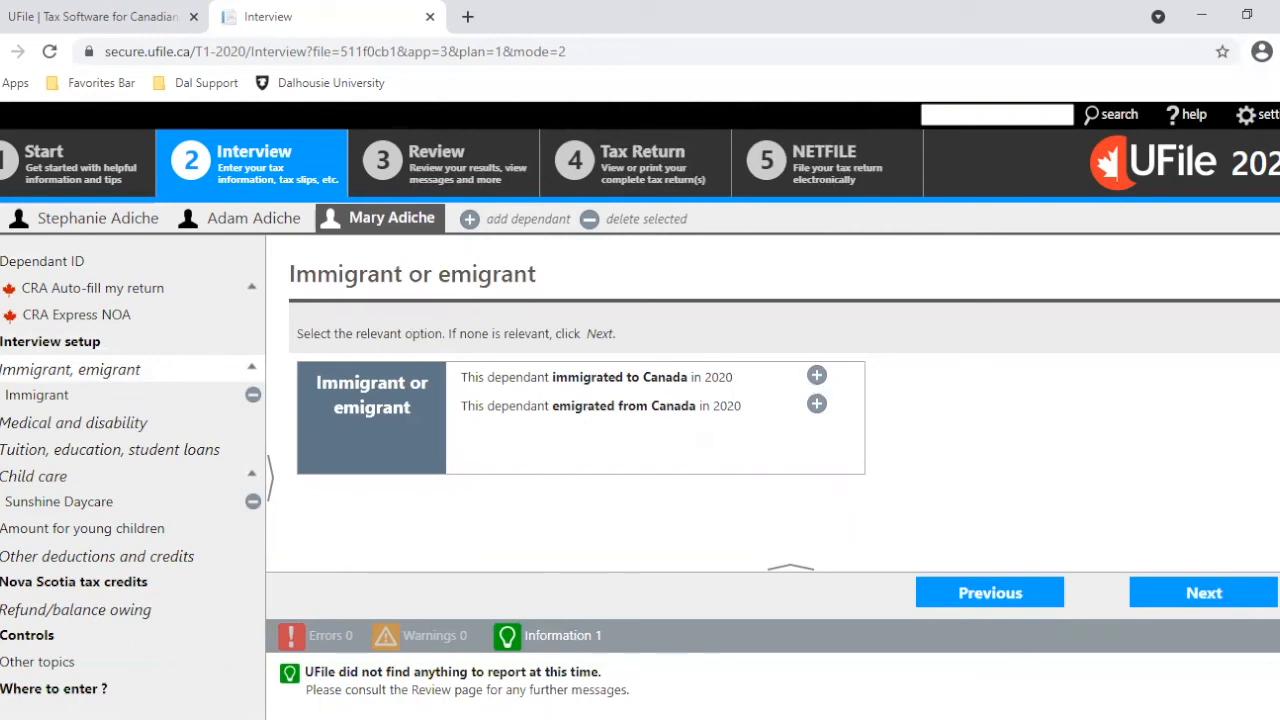
# - Open the dependant's existing Immigrant page, check the entry date and income entries, select Net employment income as foreign source, and continue
pyautogui.click(47, 398)
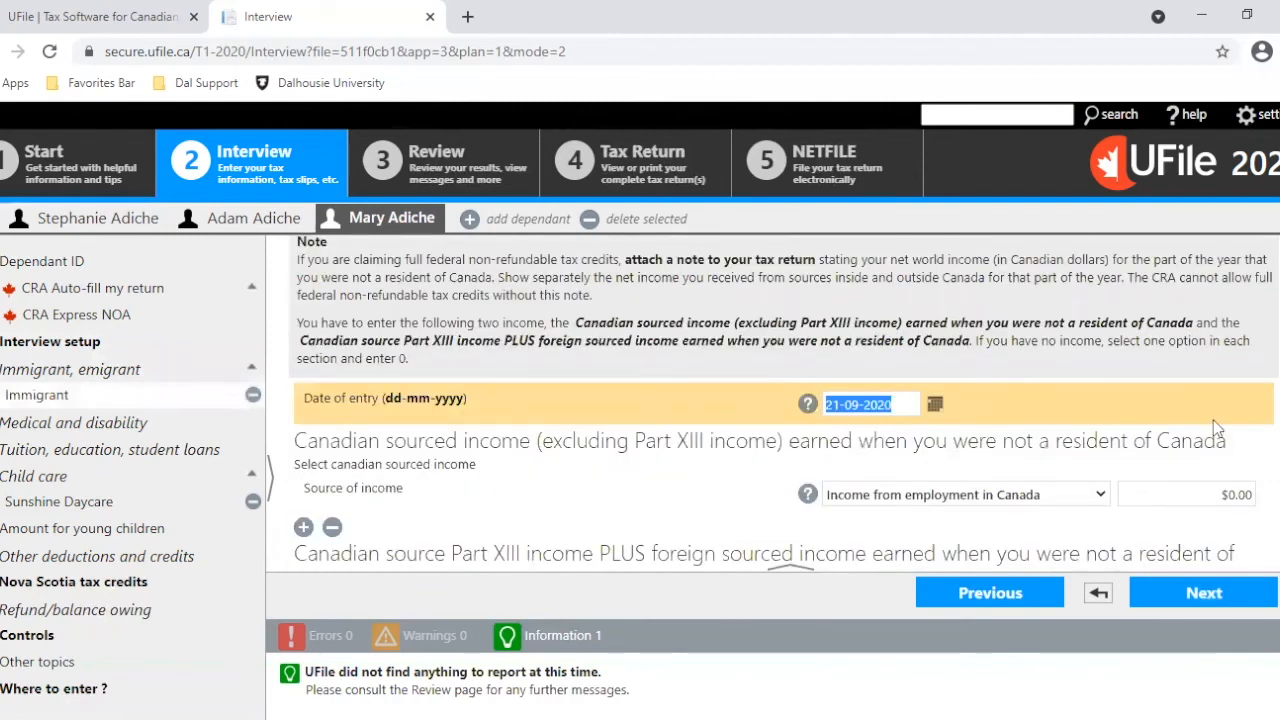
pyautogui.click(892, 404)
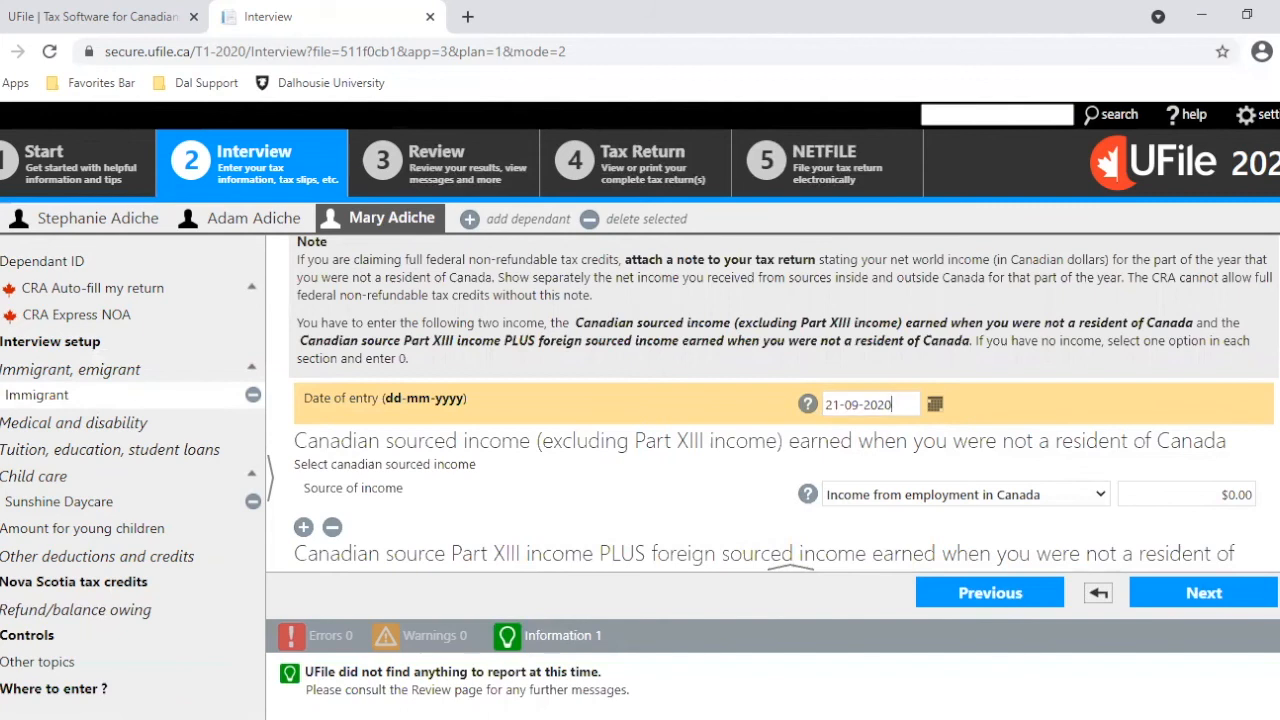
pyautogui.scroll(-1, 790, 400)
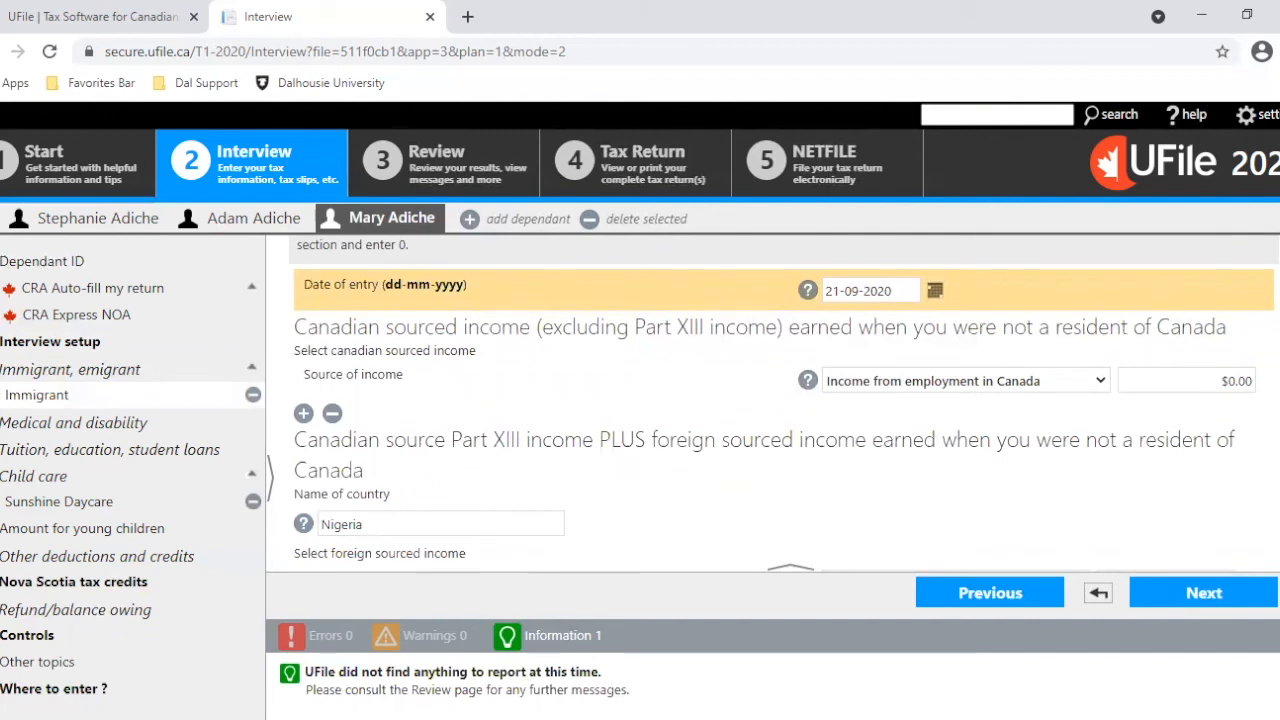
pyautogui.scroll(-1, 784, 445)
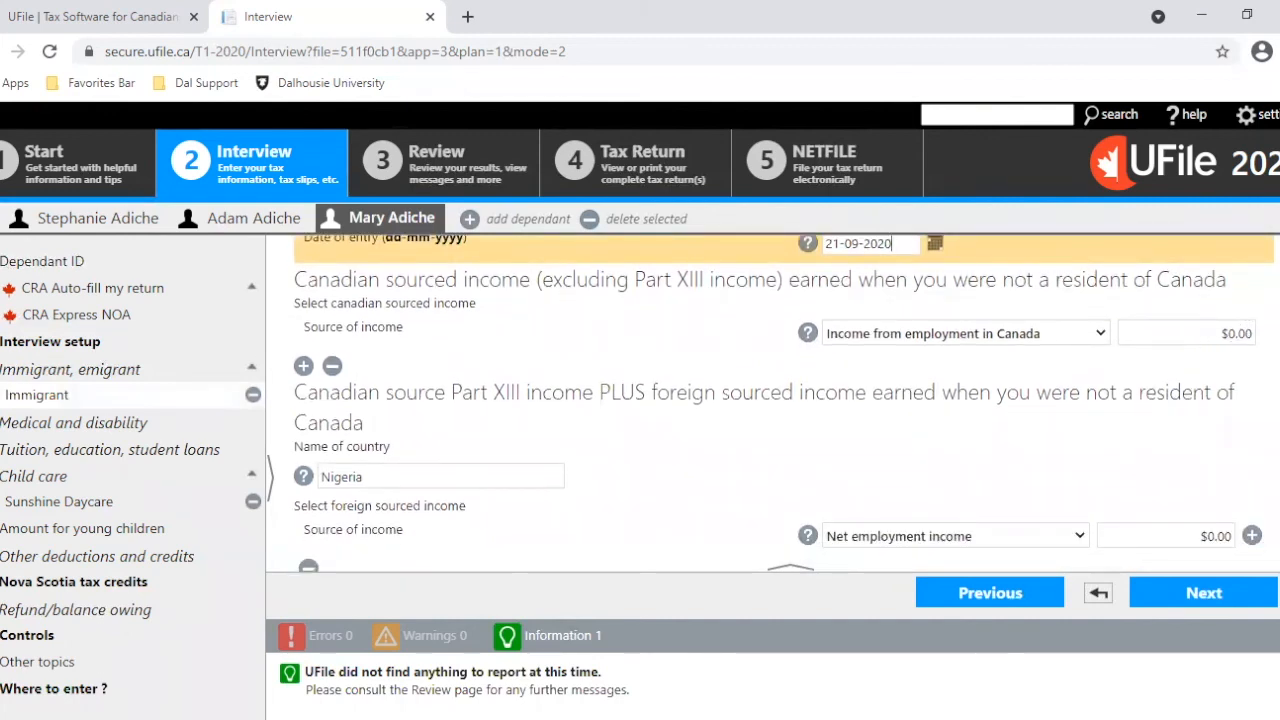
pyautogui.scroll(-1, 780, 400)
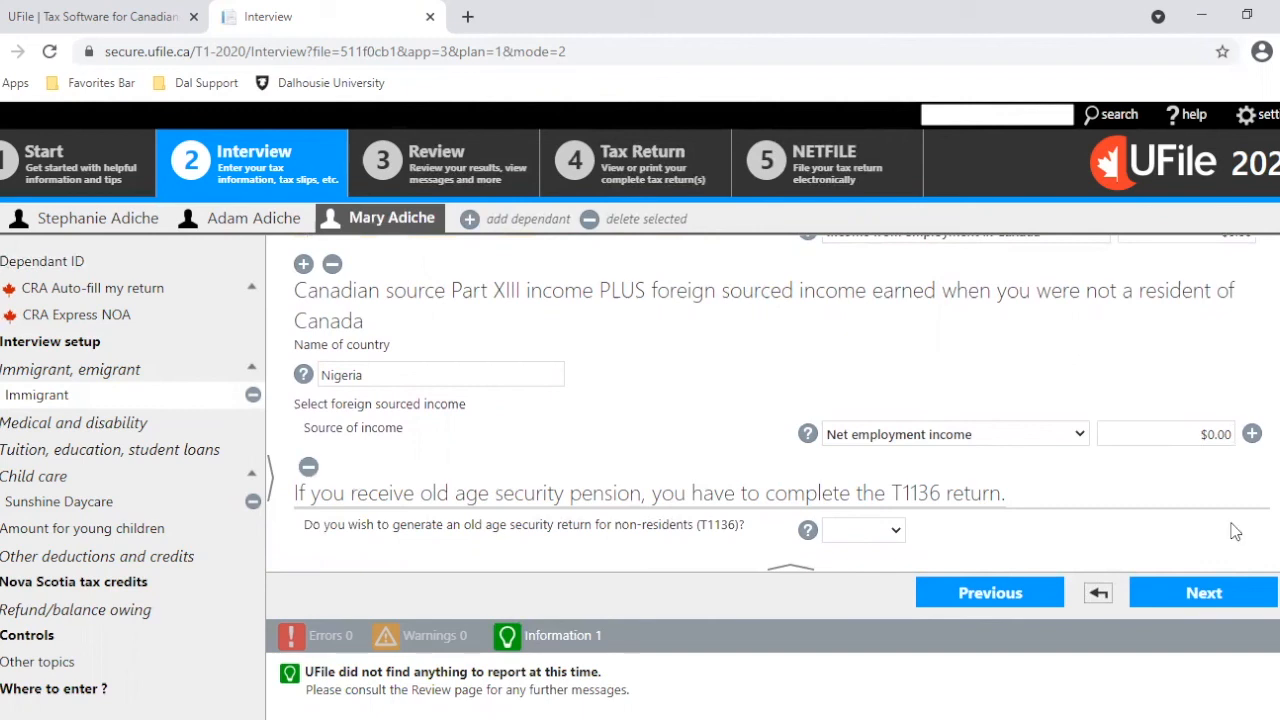
pyautogui.click(1012, 450)
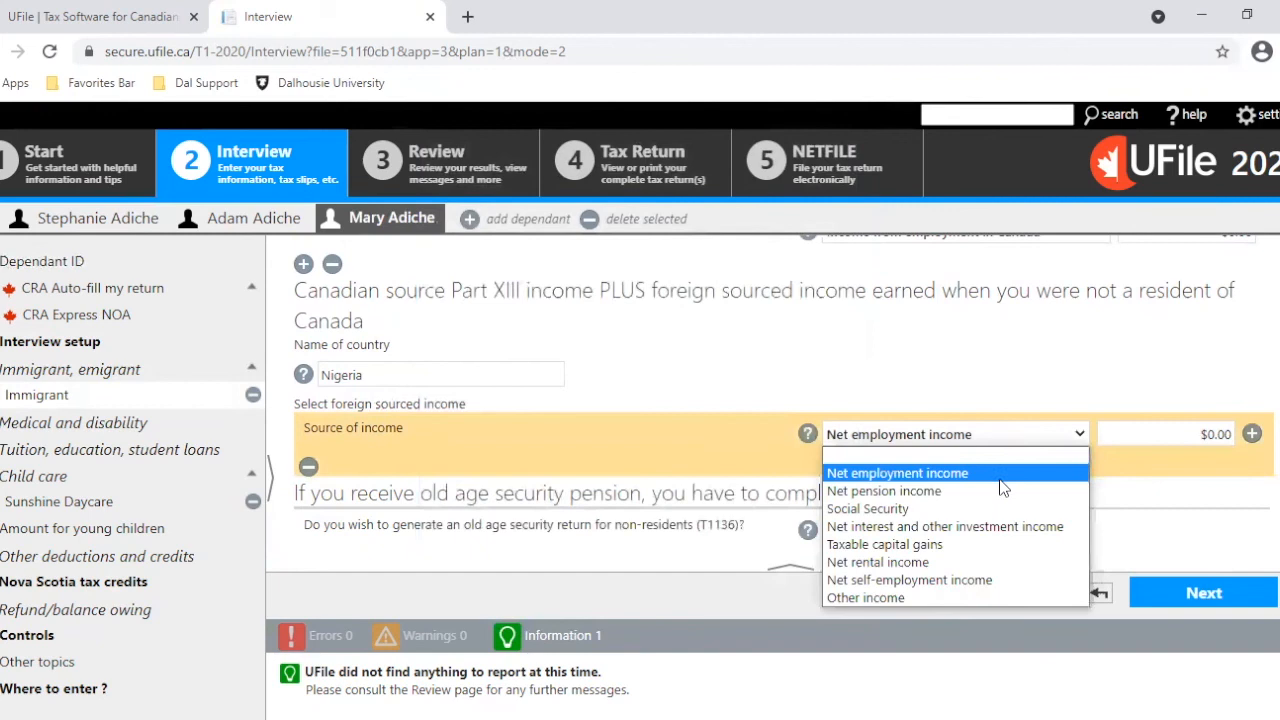
pyautogui.click(1000, 472)
pyautogui.click(1206, 598)
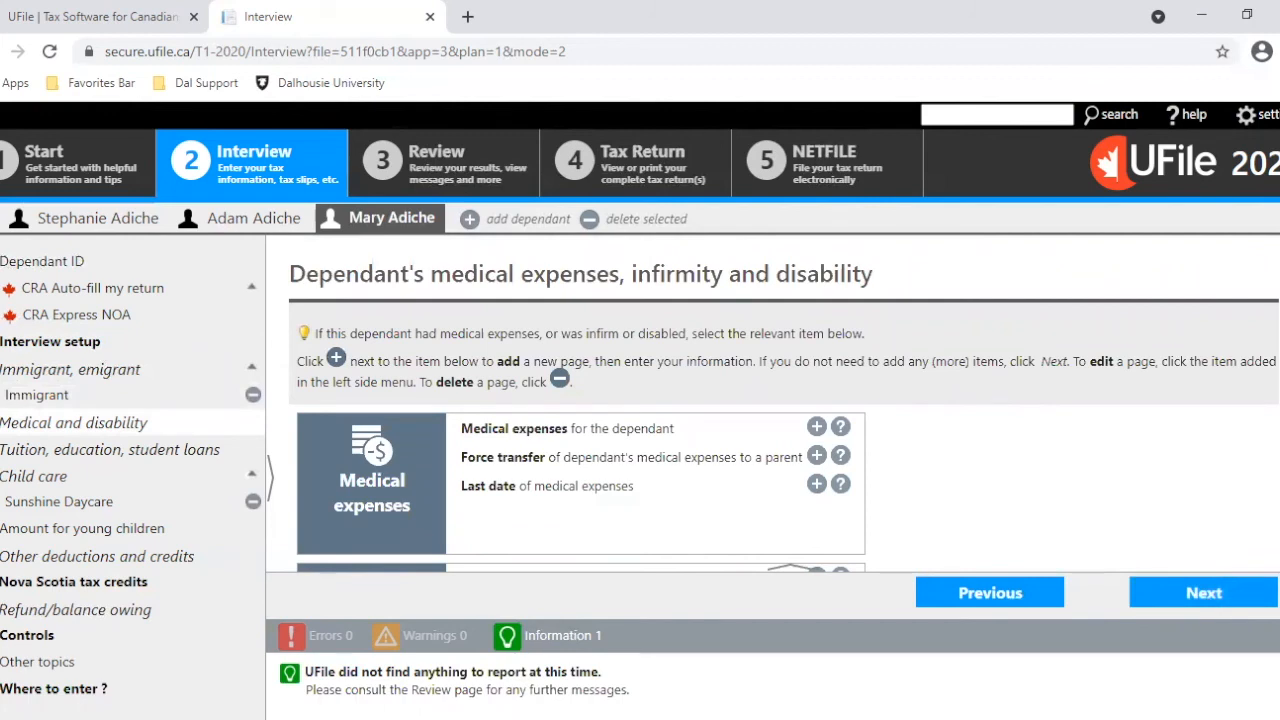
# - Review the dependant's medical and disability and tuition options without adding any, and continue to the child care expenses page
pyautogui.scroll(-3, 784, 403)
pyautogui.scroll(-1, 580, 400)
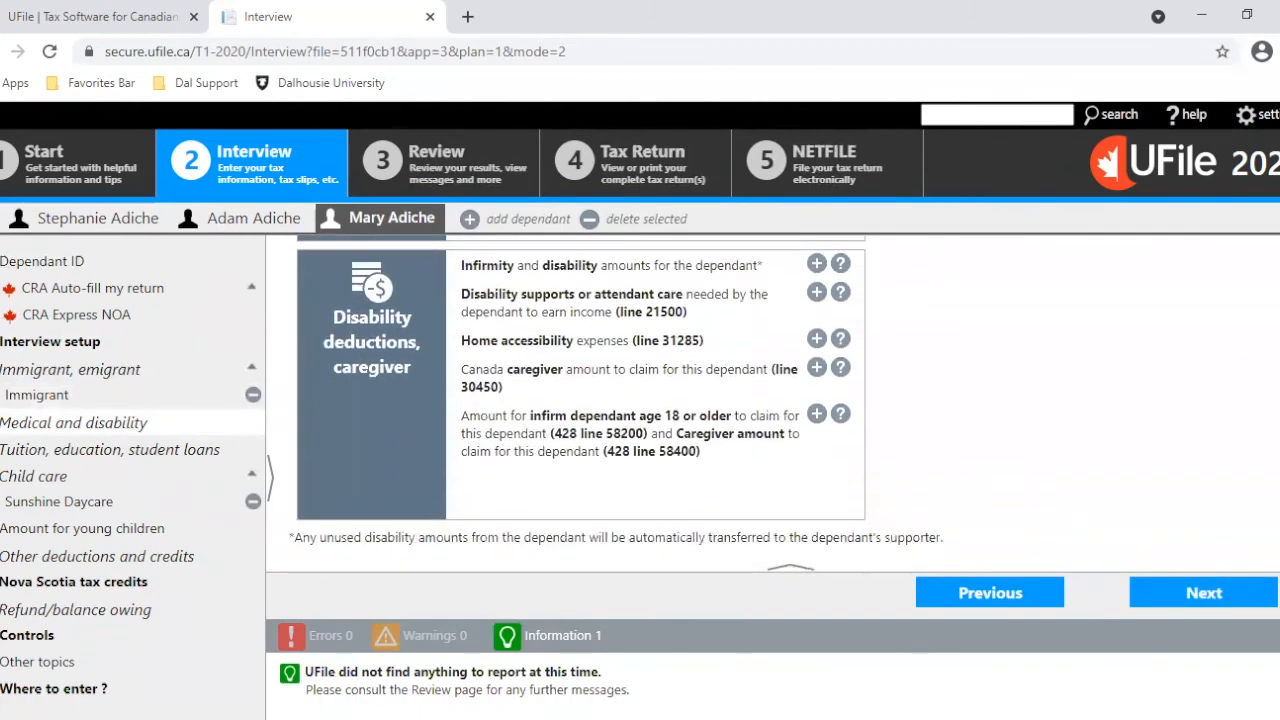
pyautogui.click(1203, 601)
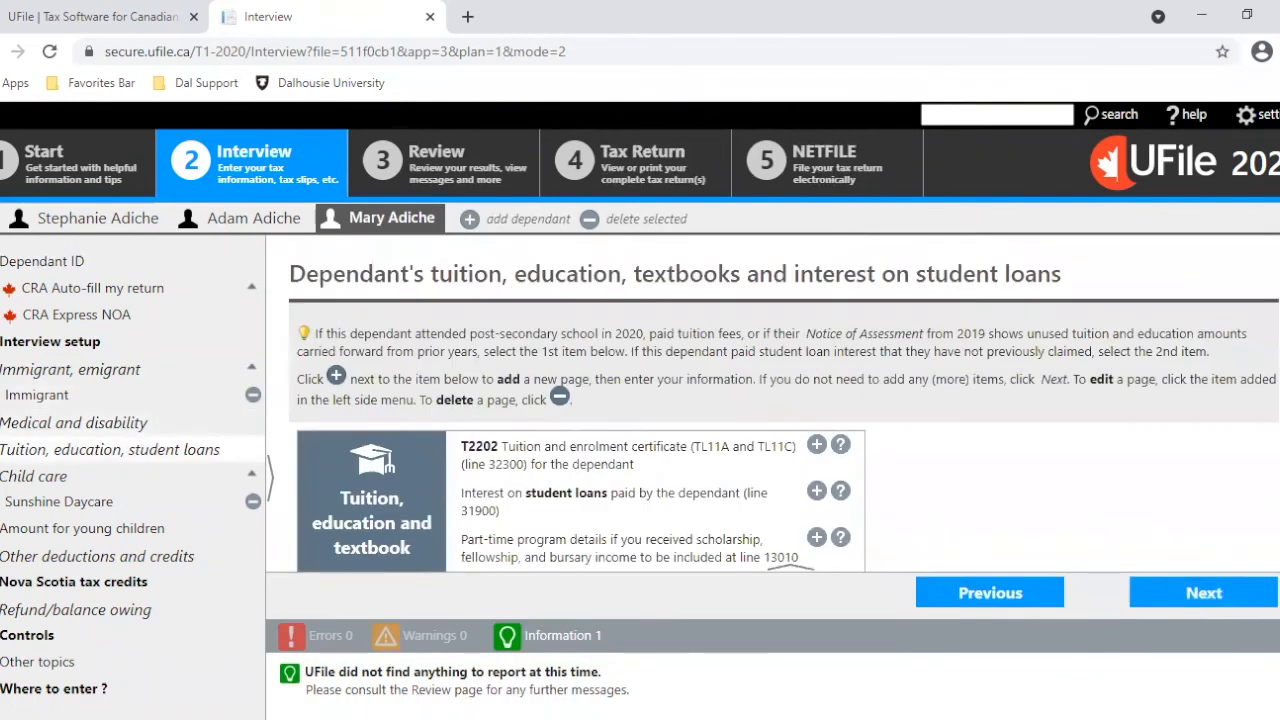
pyautogui.scroll(-1, 1268, 560)
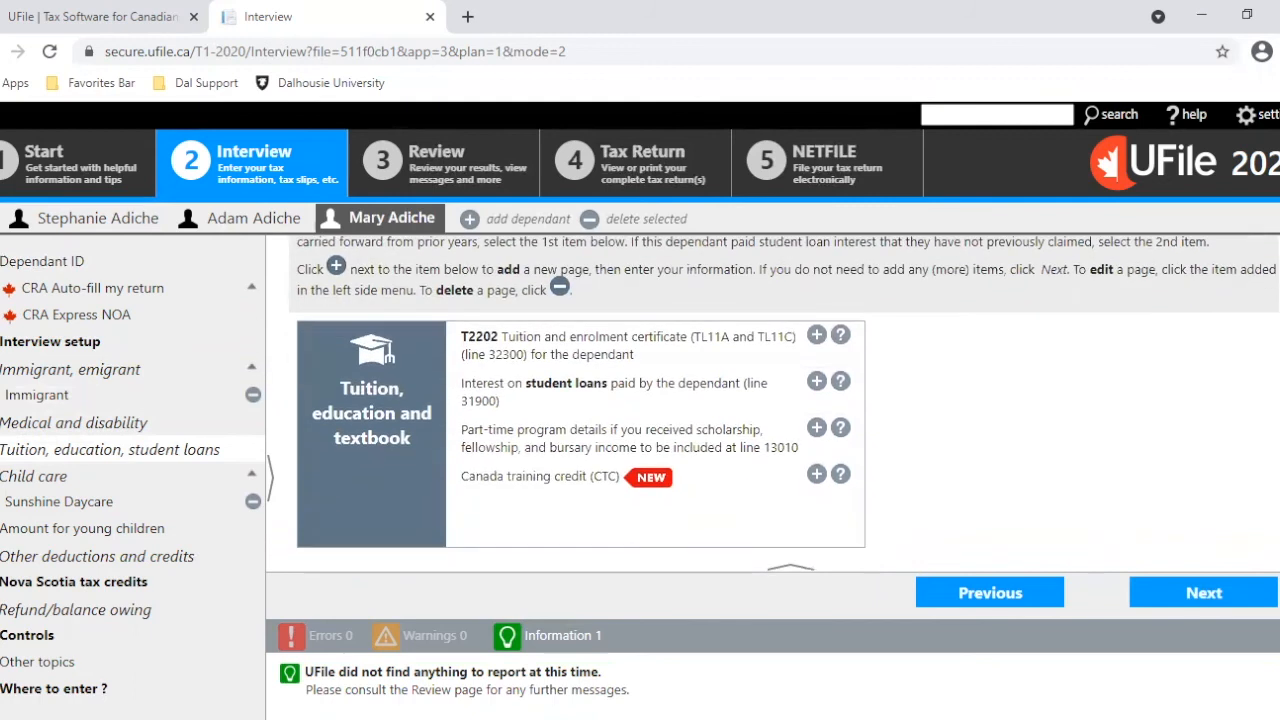
pyautogui.click(1225, 600)
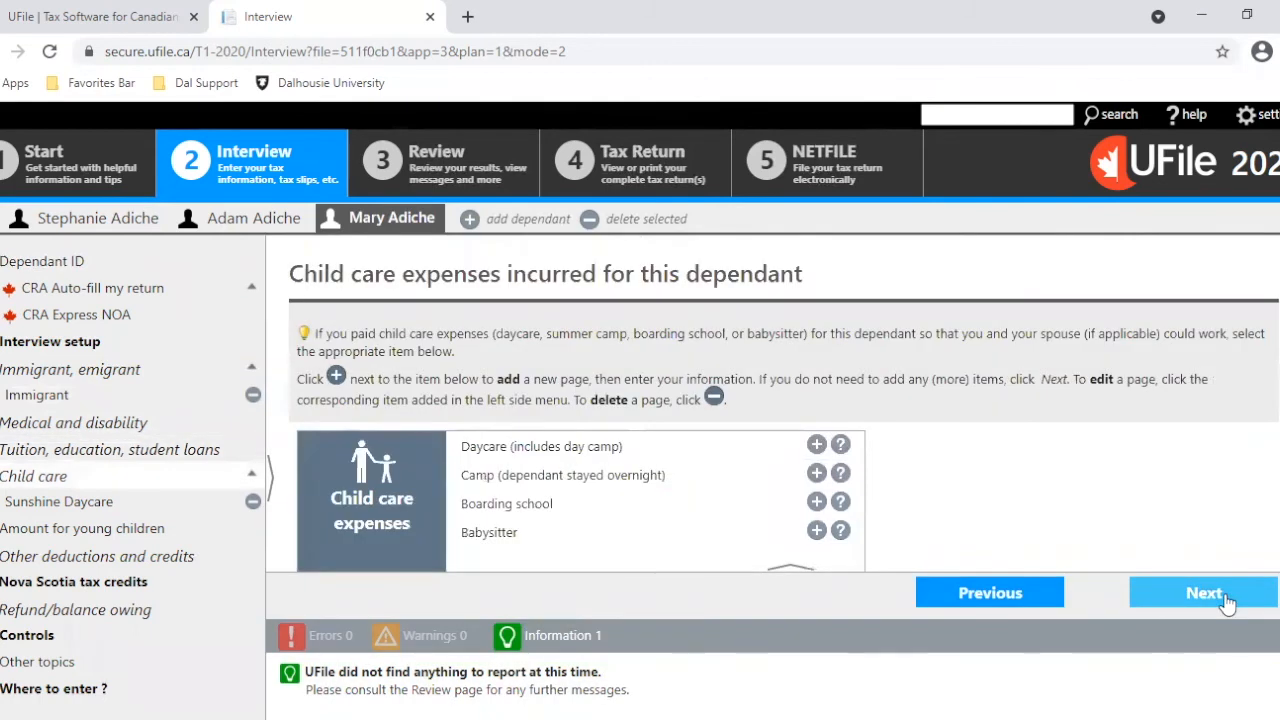
# - Open the existing Sunshine Daycare expense entry, check its amount and centre details, and continue to Amount for young children
pyautogui.scroll(-1, 784, 402)
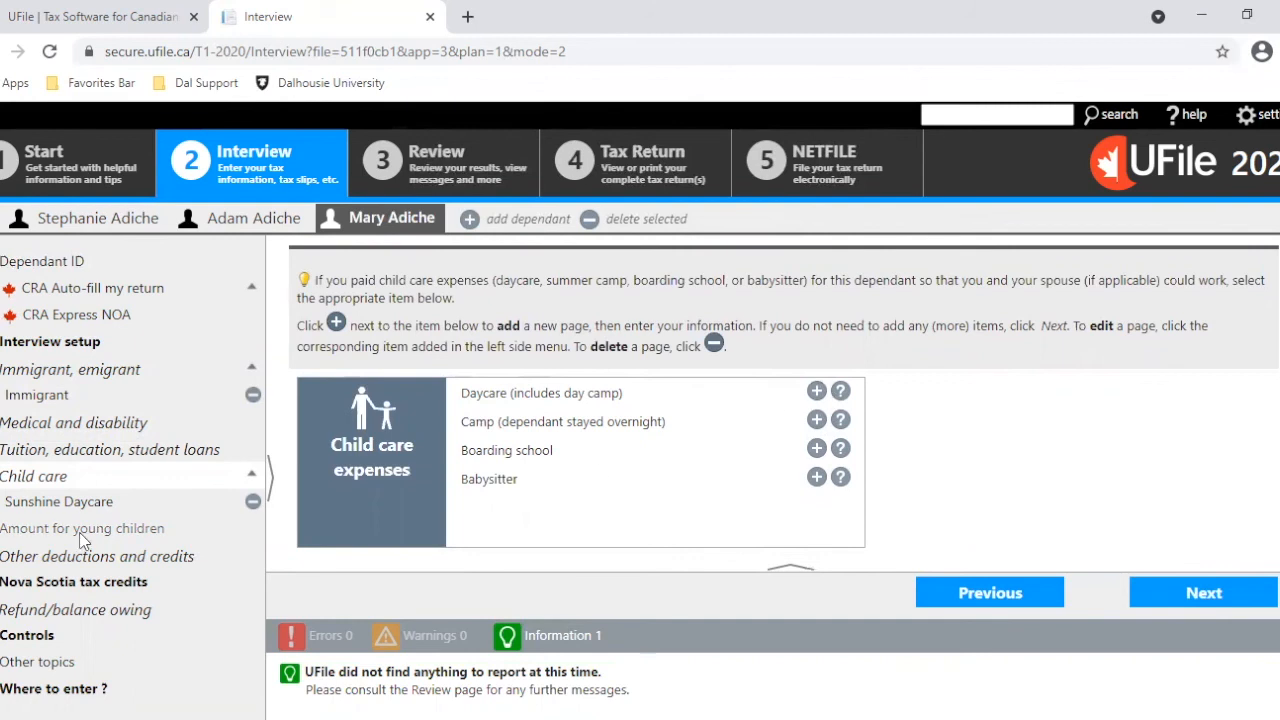
pyautogui.click(63, 500)
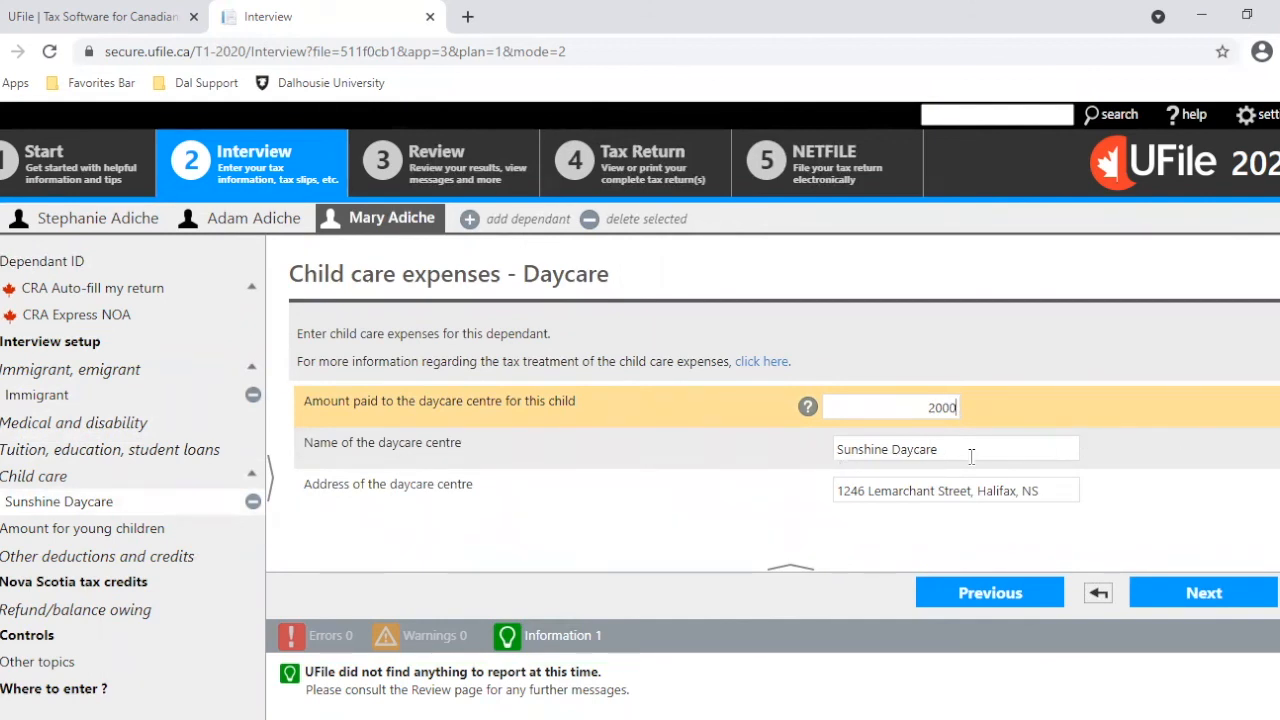
pyautogui.click(1200, 595)
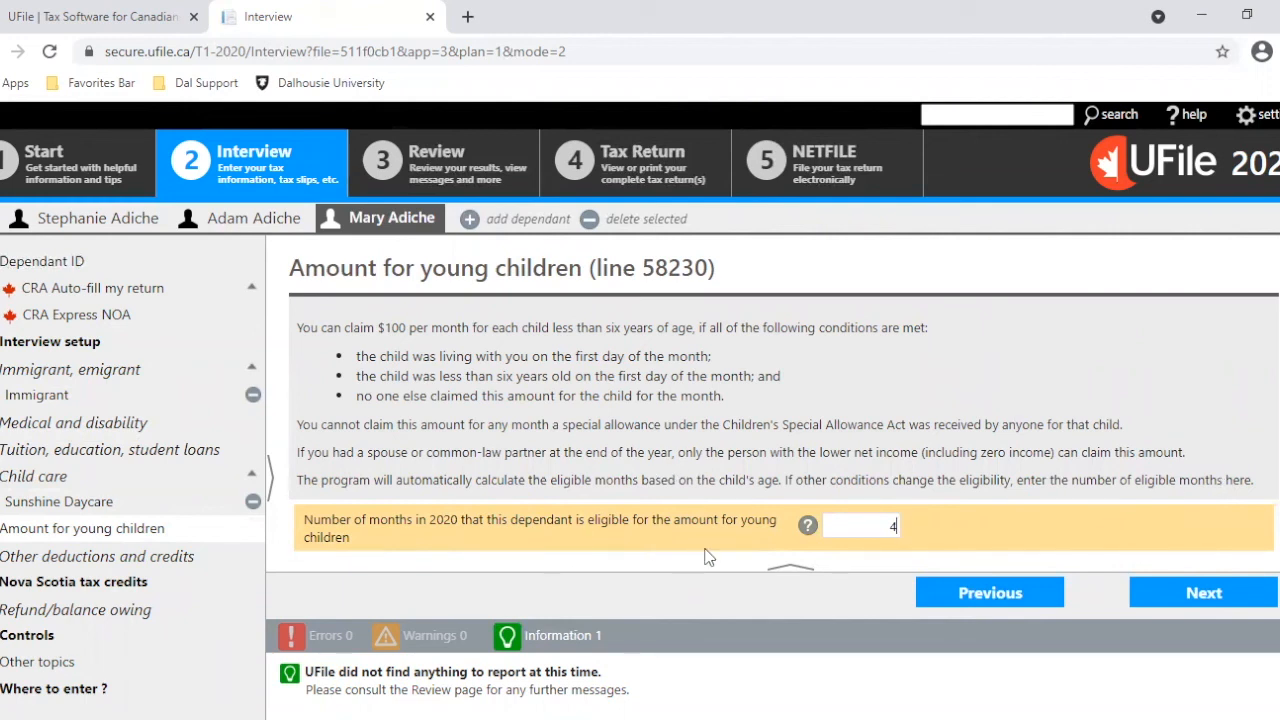
# - Check the number of months the dependant is eligible for the amount for young children, and continue to Other deductions and credits
pyautogui.click(808, 527)
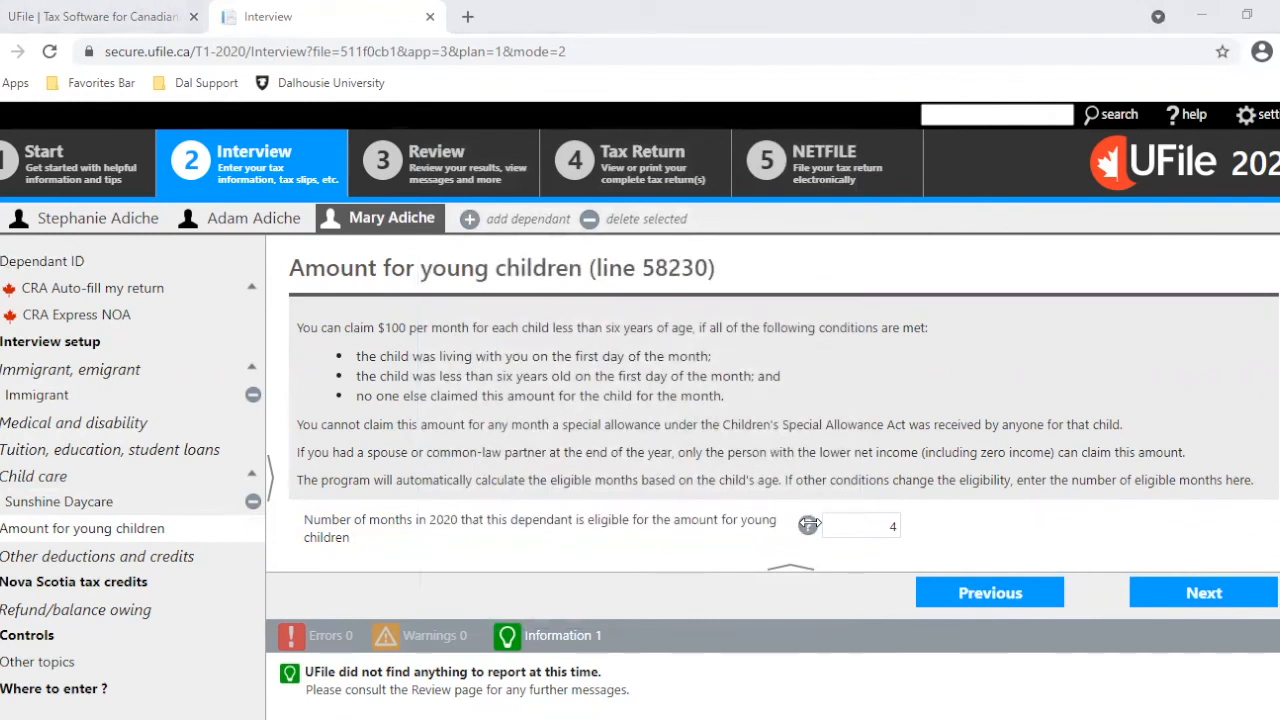
pyautogui.click(890, 526)
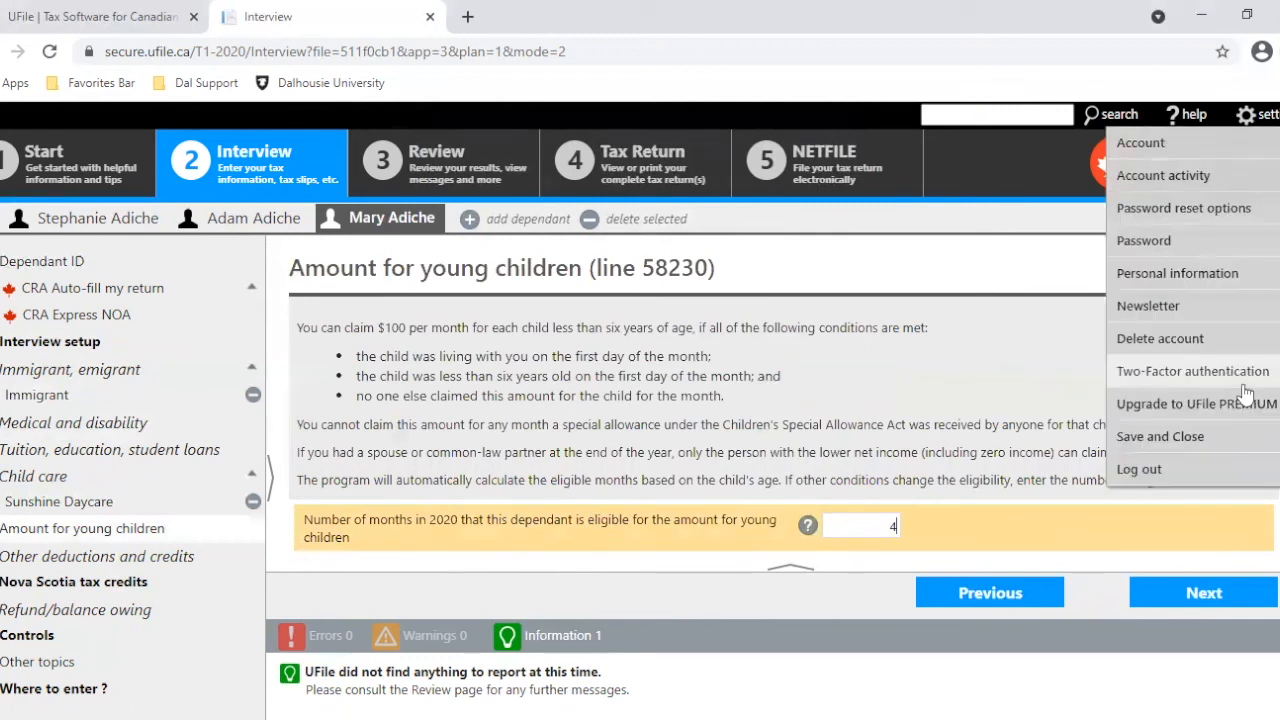
pyautogui.click(1211, 591)
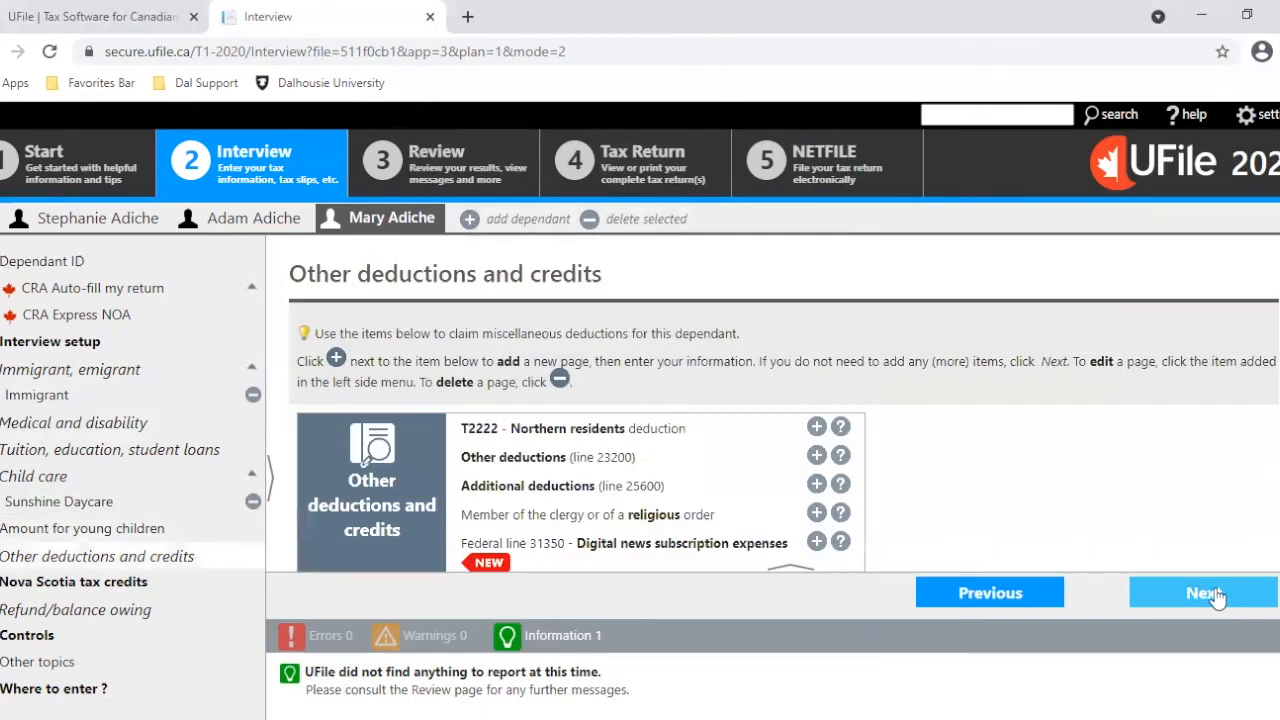
# - Pass the dependant's remaining deduction and Nova Scotia credit pages without adding any, and review the calculated refund summary for each family member
pyautogui.click(1205, 593)
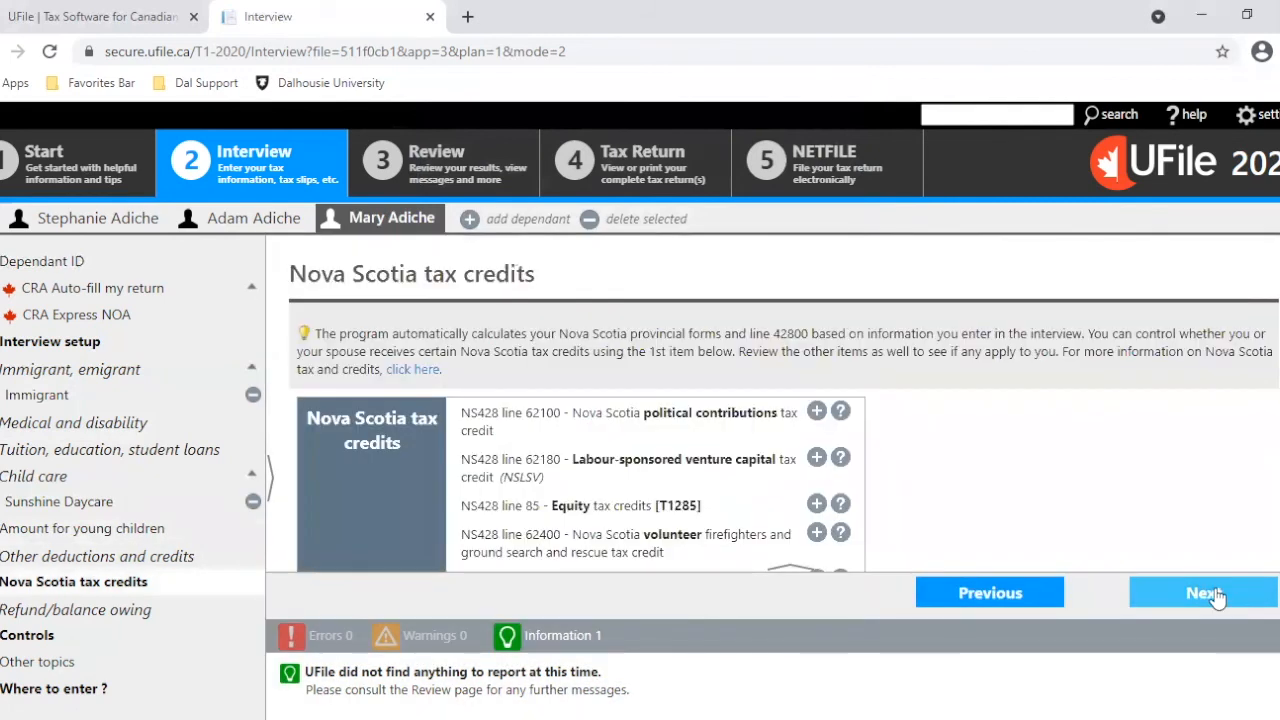
pyautogui.click(1213, 594)
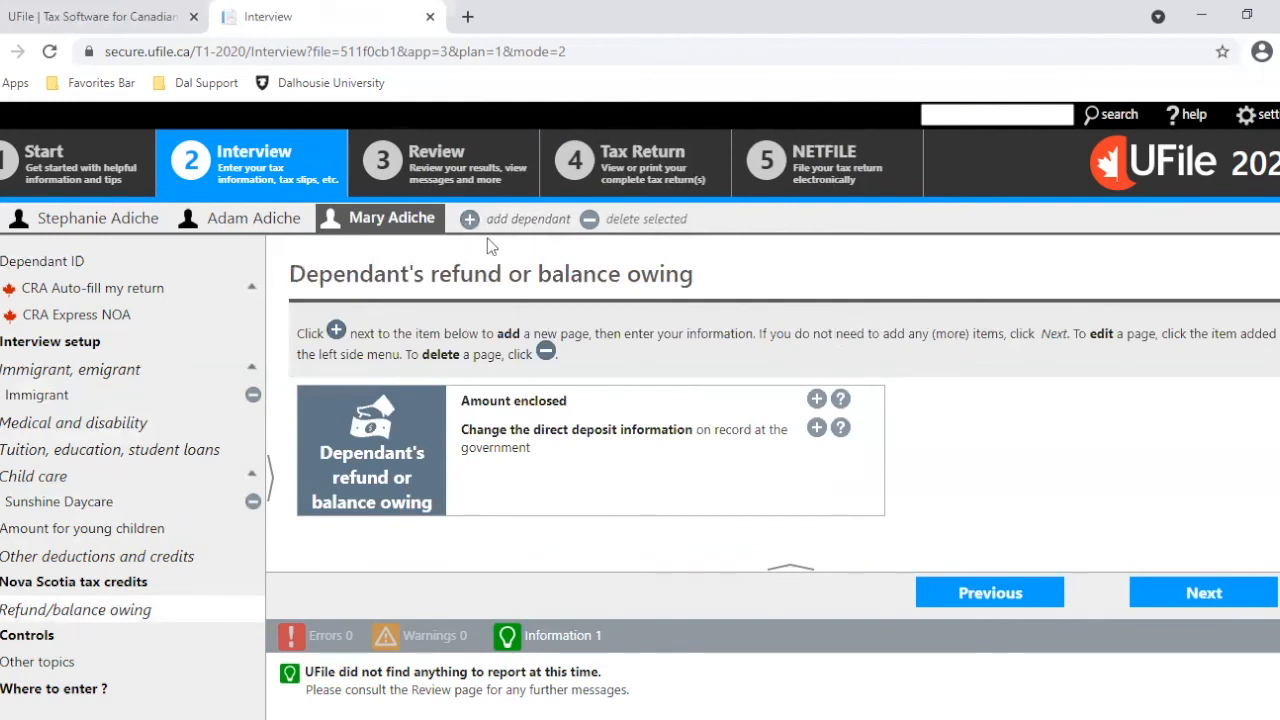
pyautogui.click(463, 165)
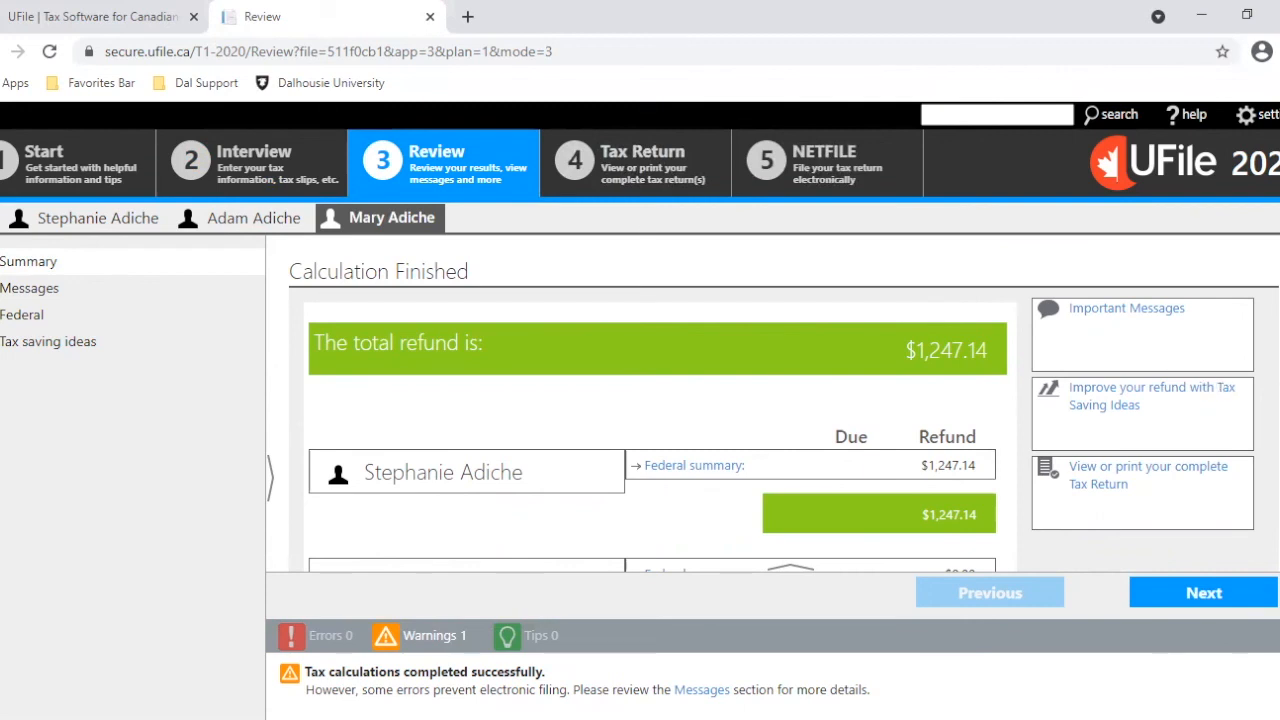
pyautogui.scroll(-1, 950, 390)
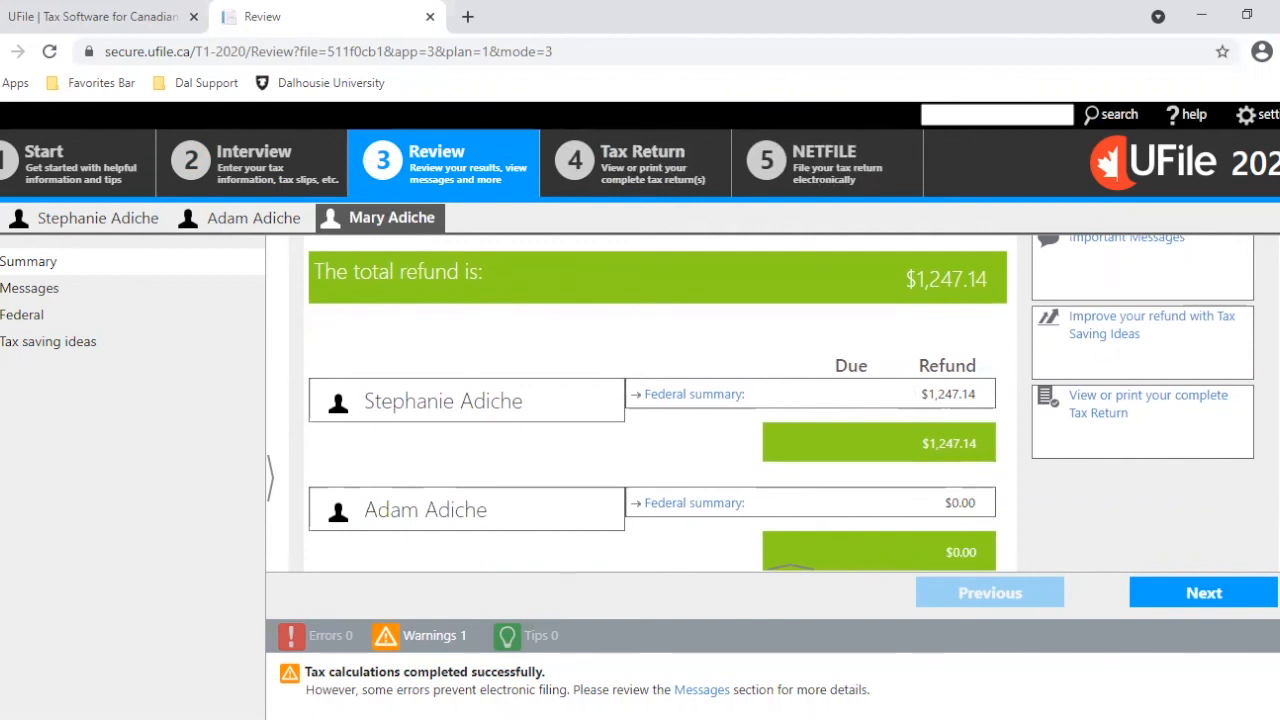
pyautogui.scroll(-3, 660, 400)
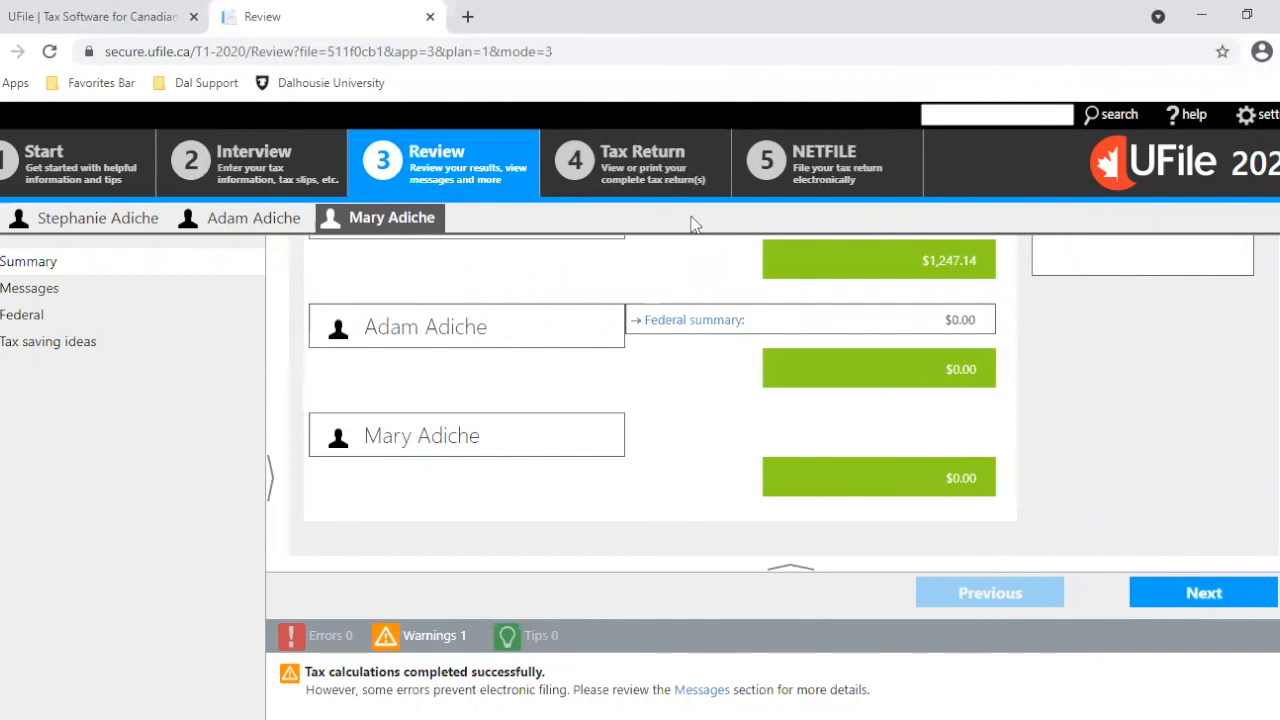
# - Open the primary taxpayer's complete 2020 tax return and look through its cover page down to the Executive summary
pyautogui.click(634, 176)
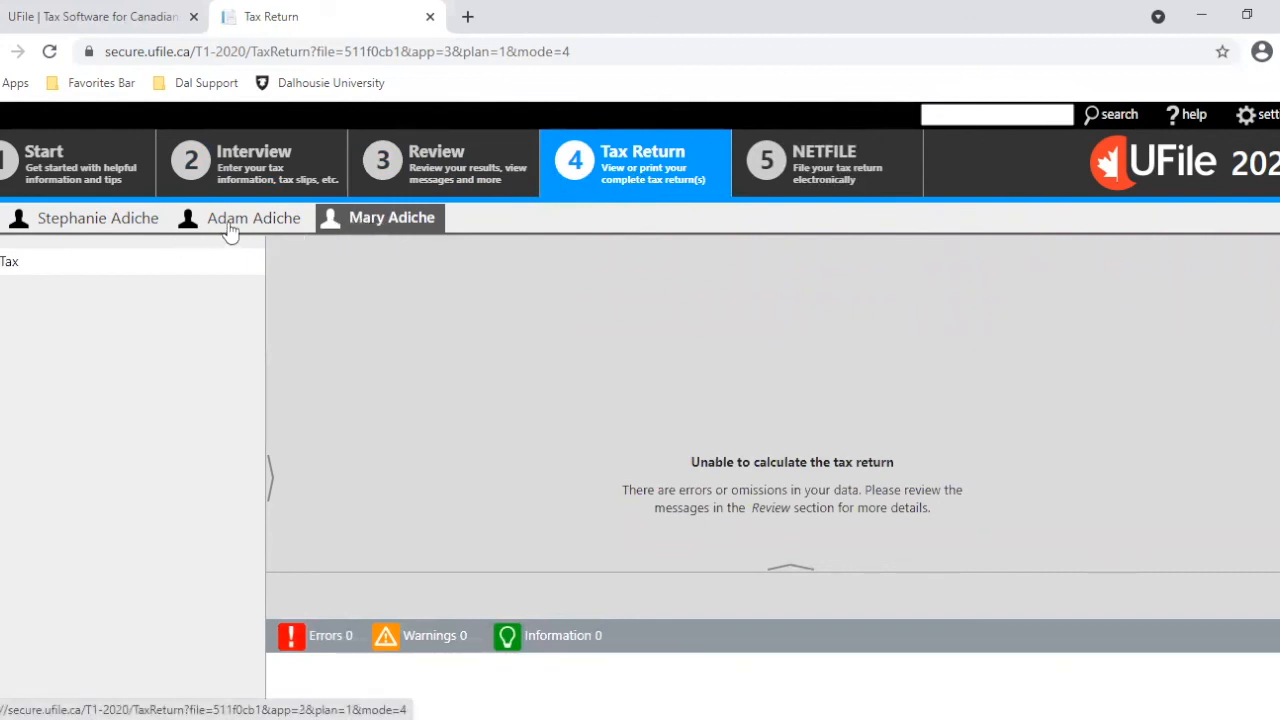
pyautogui.click(112, 224)
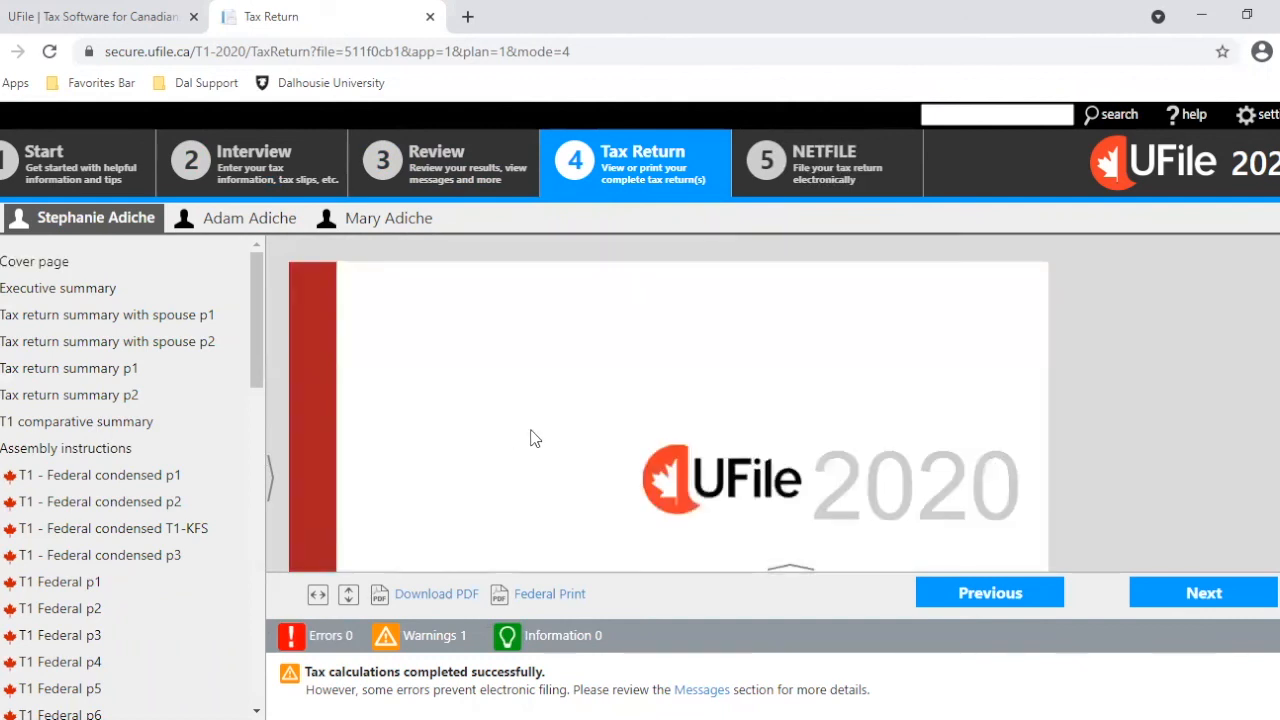
pyautogui.scroll(-1, 531, 430)
pyautogui.scroll(-5, 499, 418)
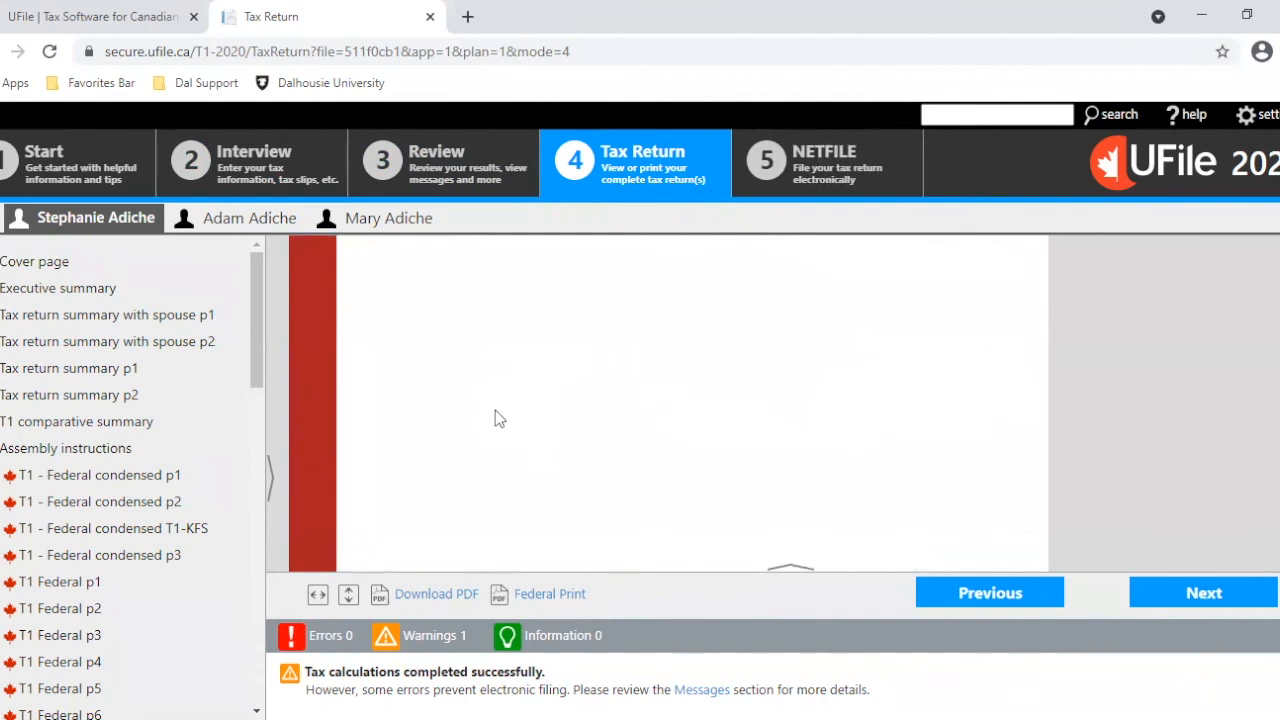
pyautogui.scroll(-2, 495, 418)
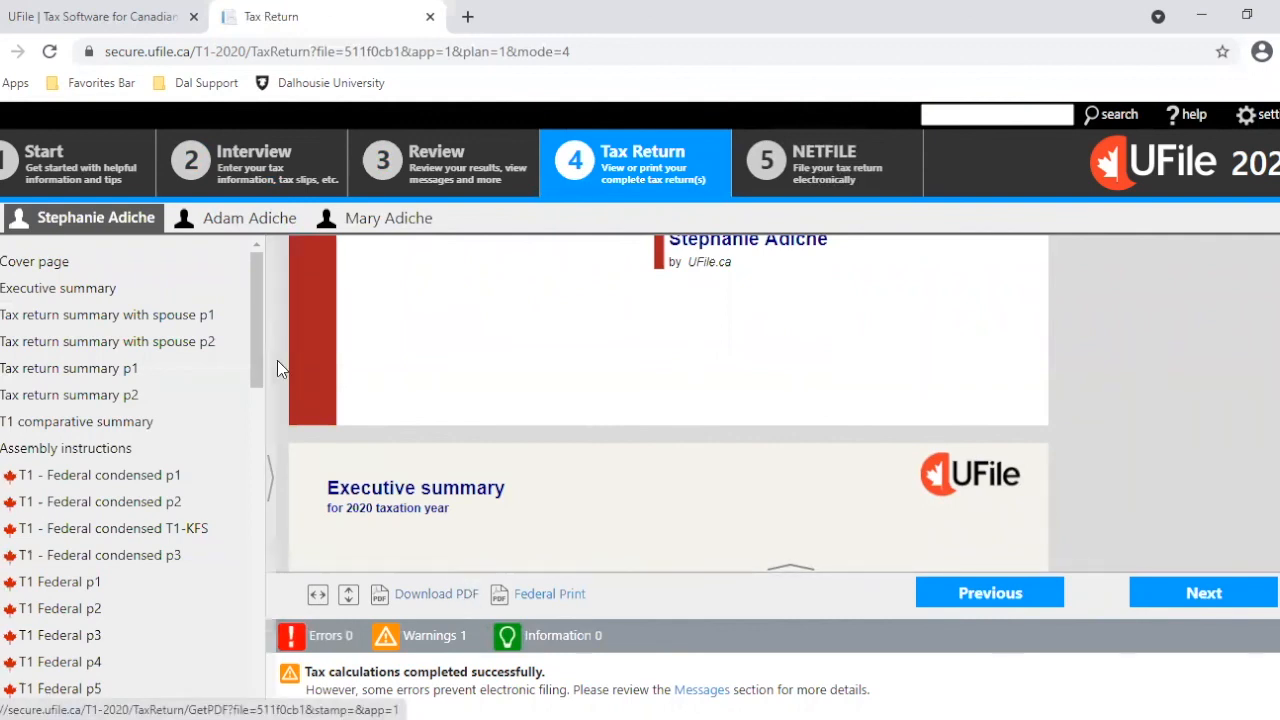
# - View the T1 Federal condensed p1, p2, T1-KFS and p3 forms, reading through to the refund or balance owing section
pyautogui.moveTo(251, 343); pyautogui.dragTo(276, 352)
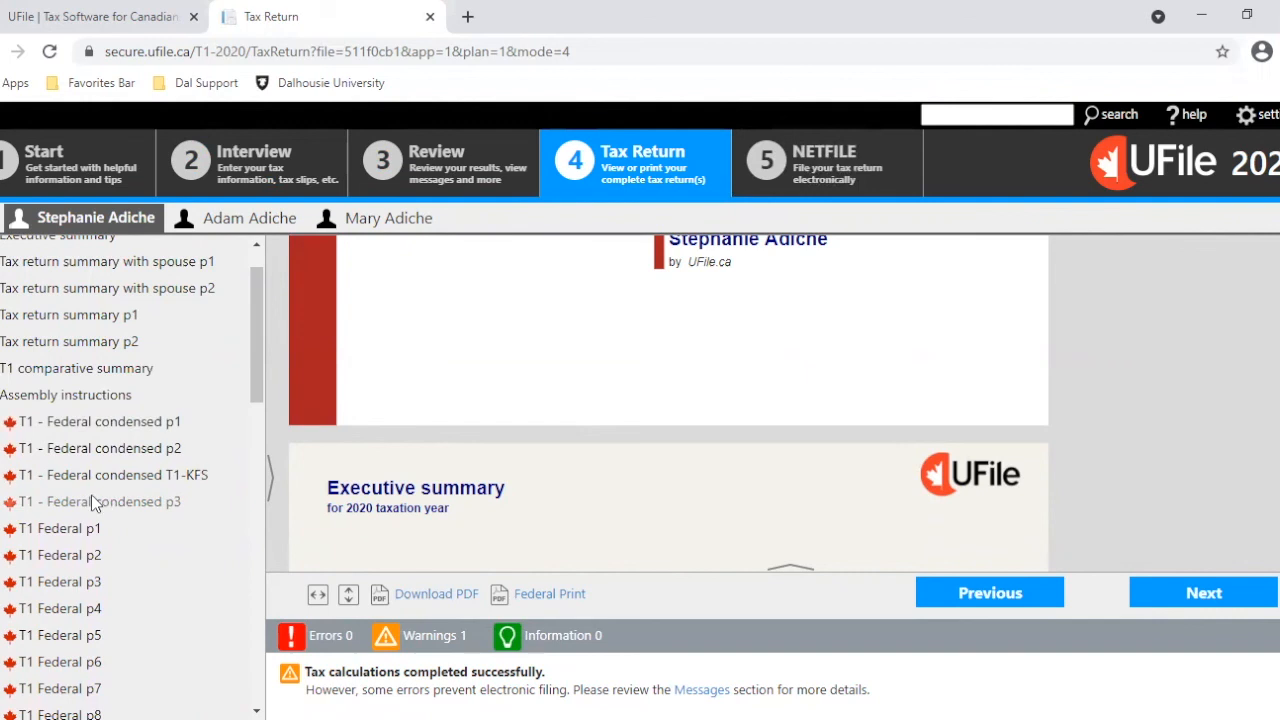
pyautogui.click(157, 428)
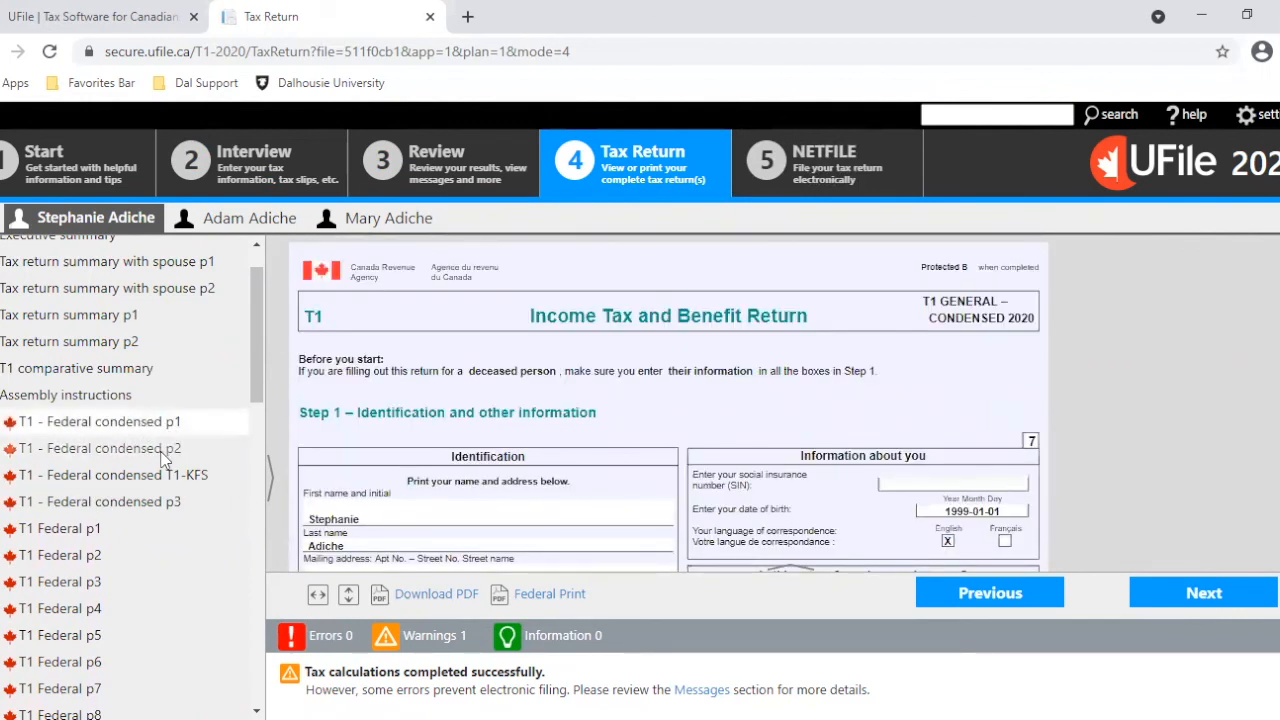
pyautogui.click(162, 452)
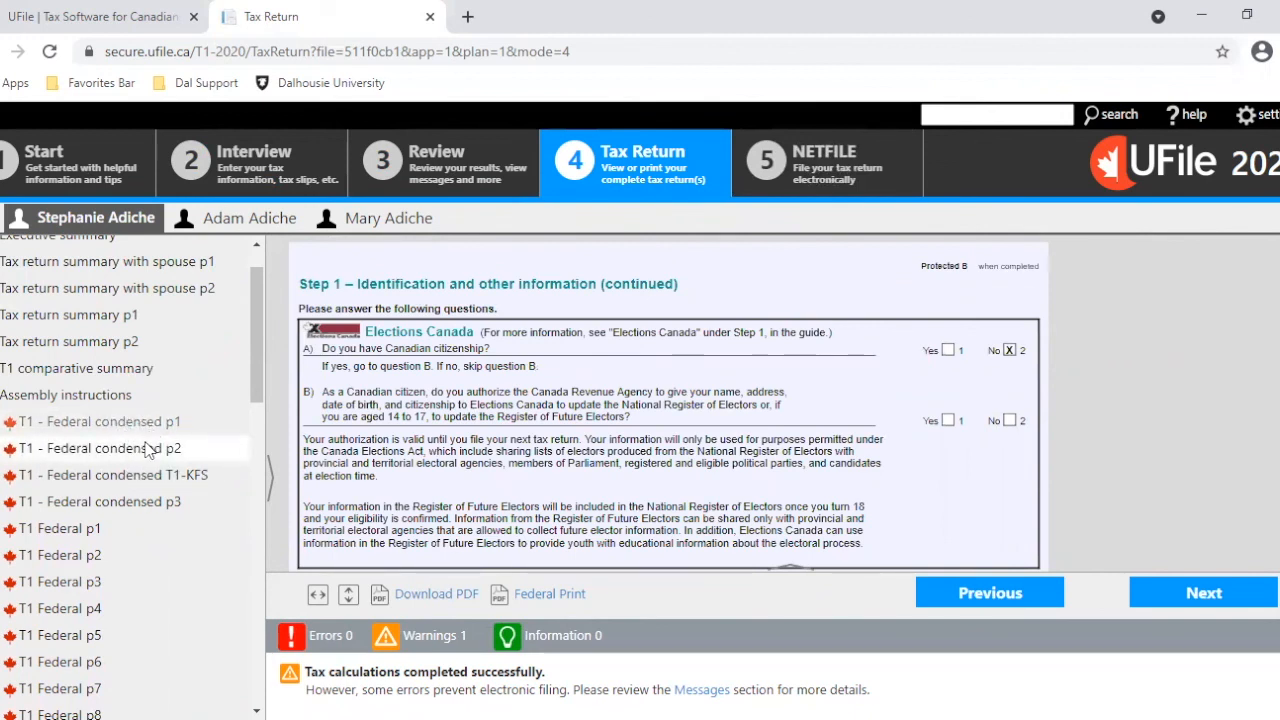
pyautogui.click(138, 482)
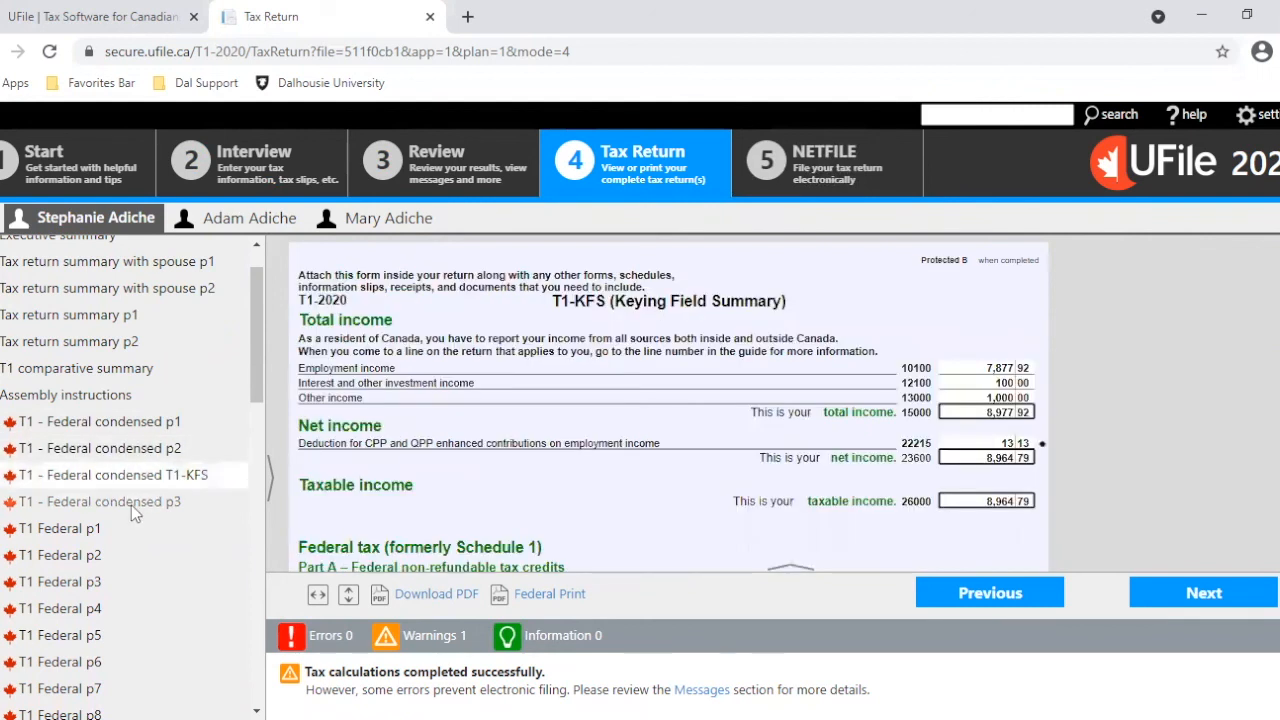
pyautogui.click(131, 502)
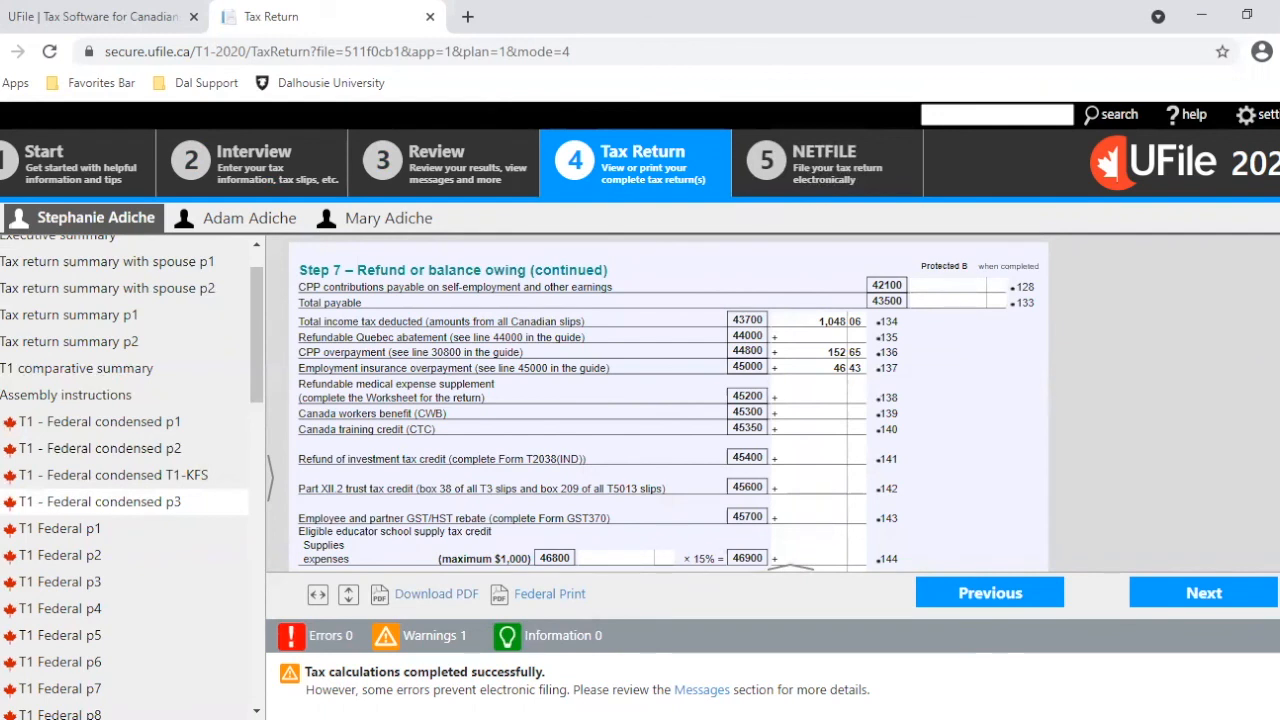
pyautogui.scroll(-5, 668, 403)
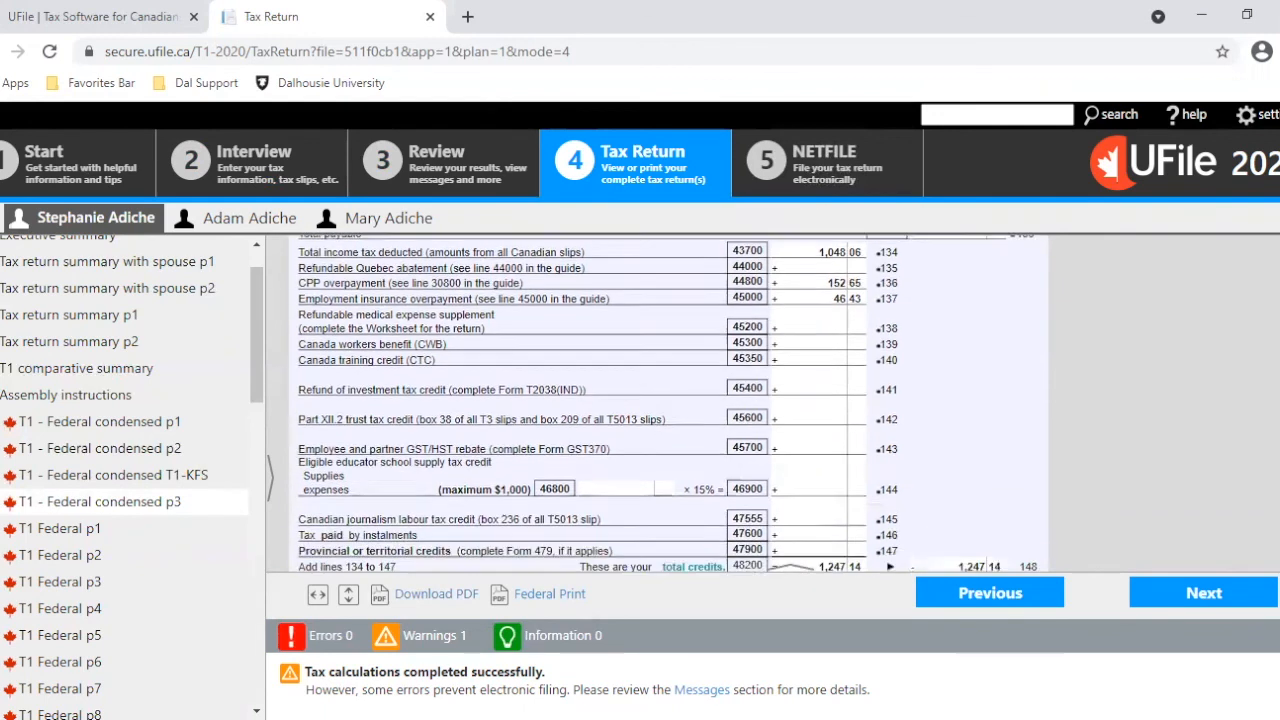
pyautogui.scroll(-1, 665, 422)
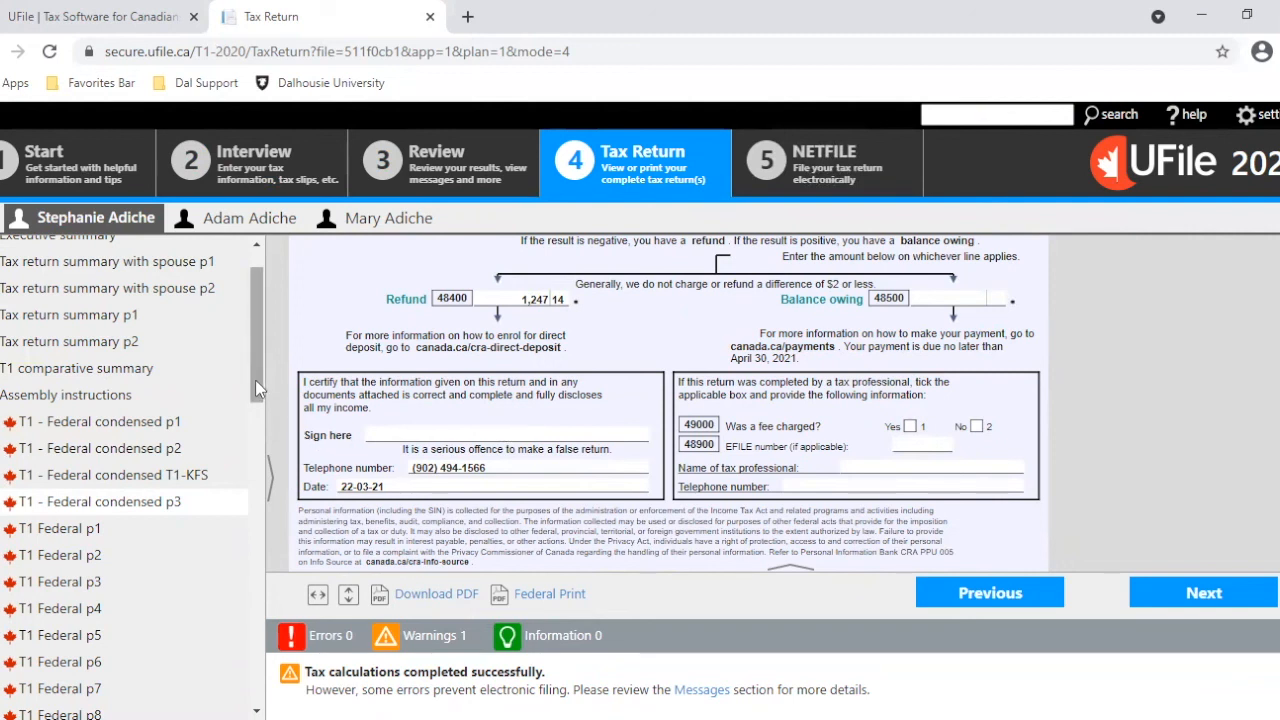
# - Examine the estimated payments on the GST credit calculation and Canada Child benefit (Fed) p4 pages of the primary taxpayer's return
pyautogui.moveTo(255, 379); pyautogui.dragTo(261, 490)
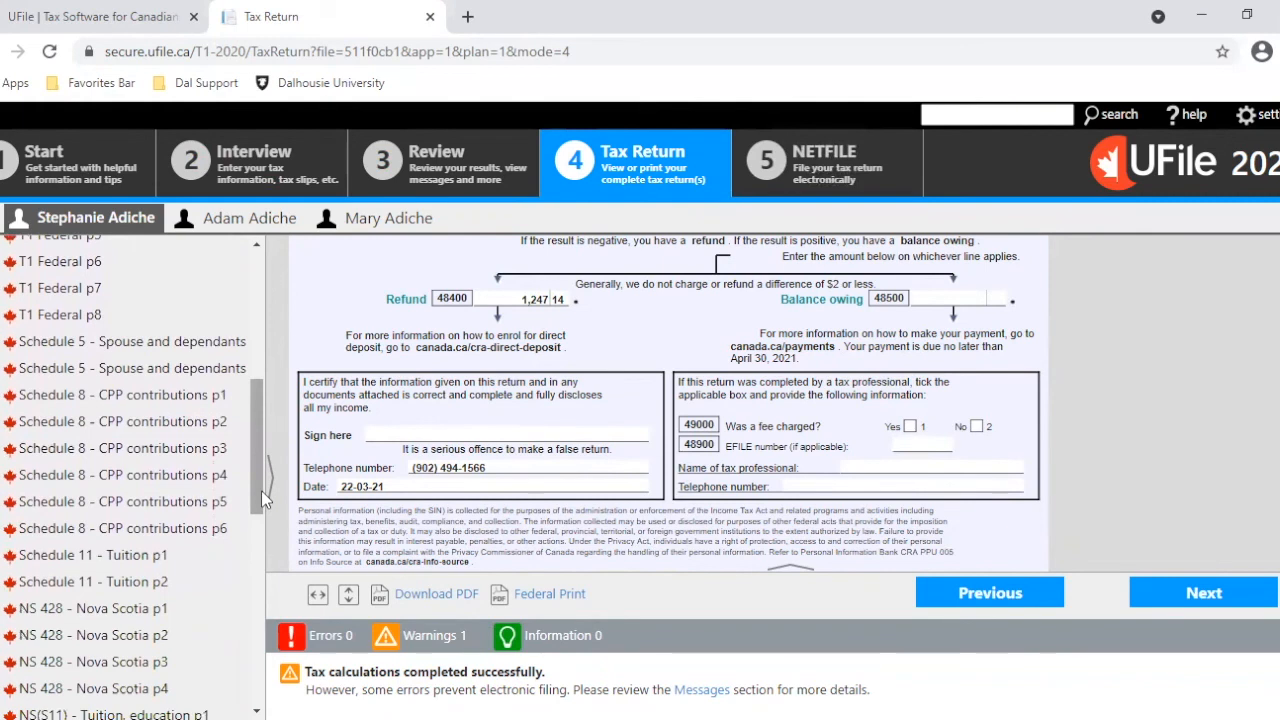
pyautogui.moveTo(261, 490); pyautogui.dragTo(256, 637)
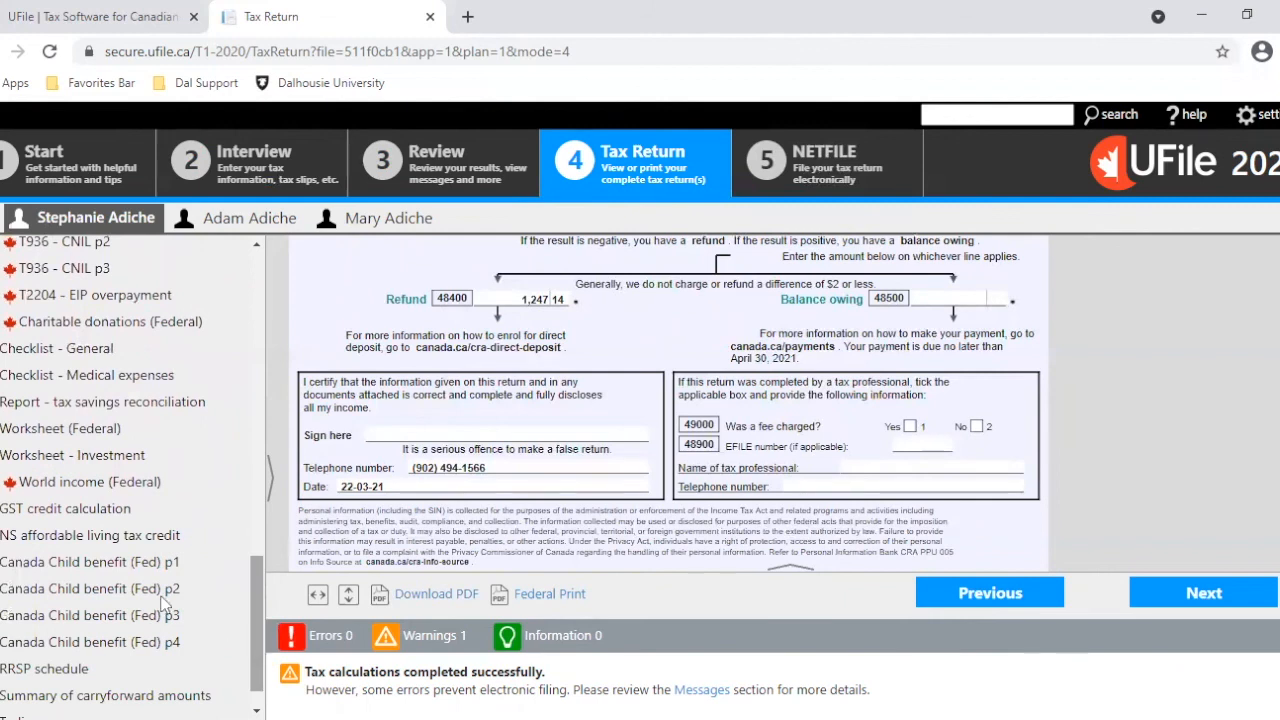
pyautogui.click(70, 517)
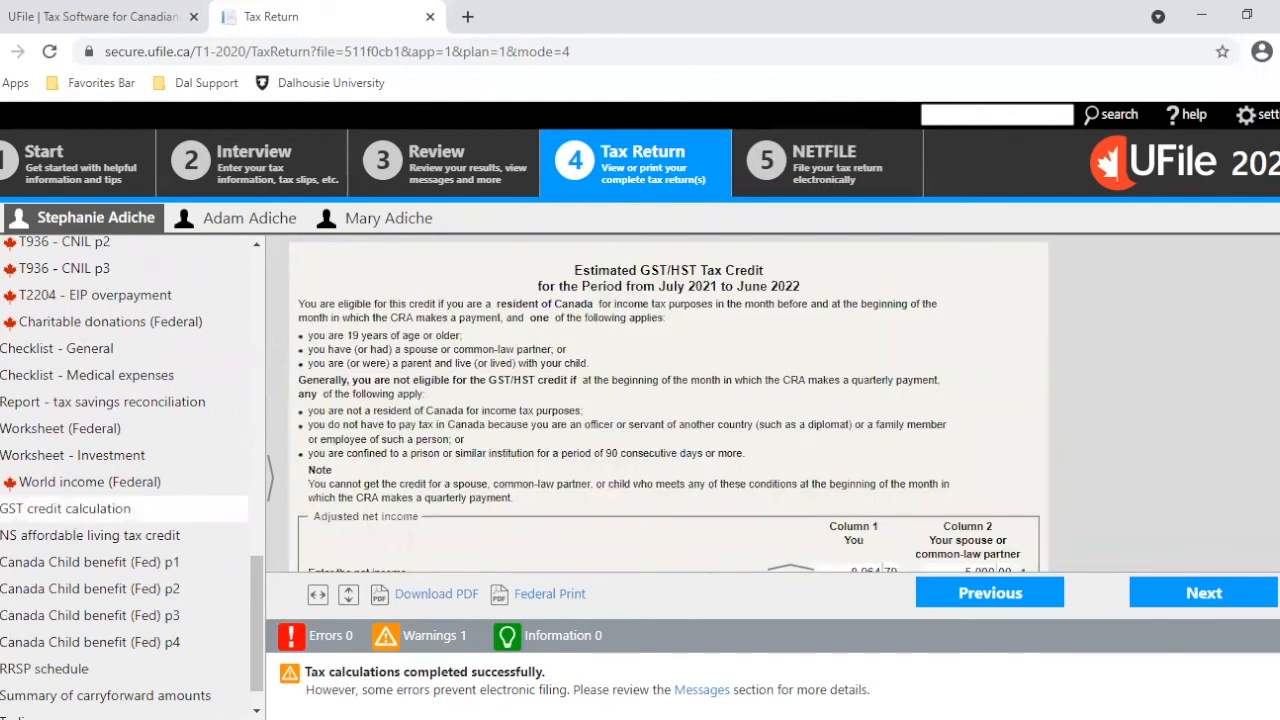
pyautogui.scroll(-3, 668, 405)
pyautogui.scroll(-4, 668, 405)
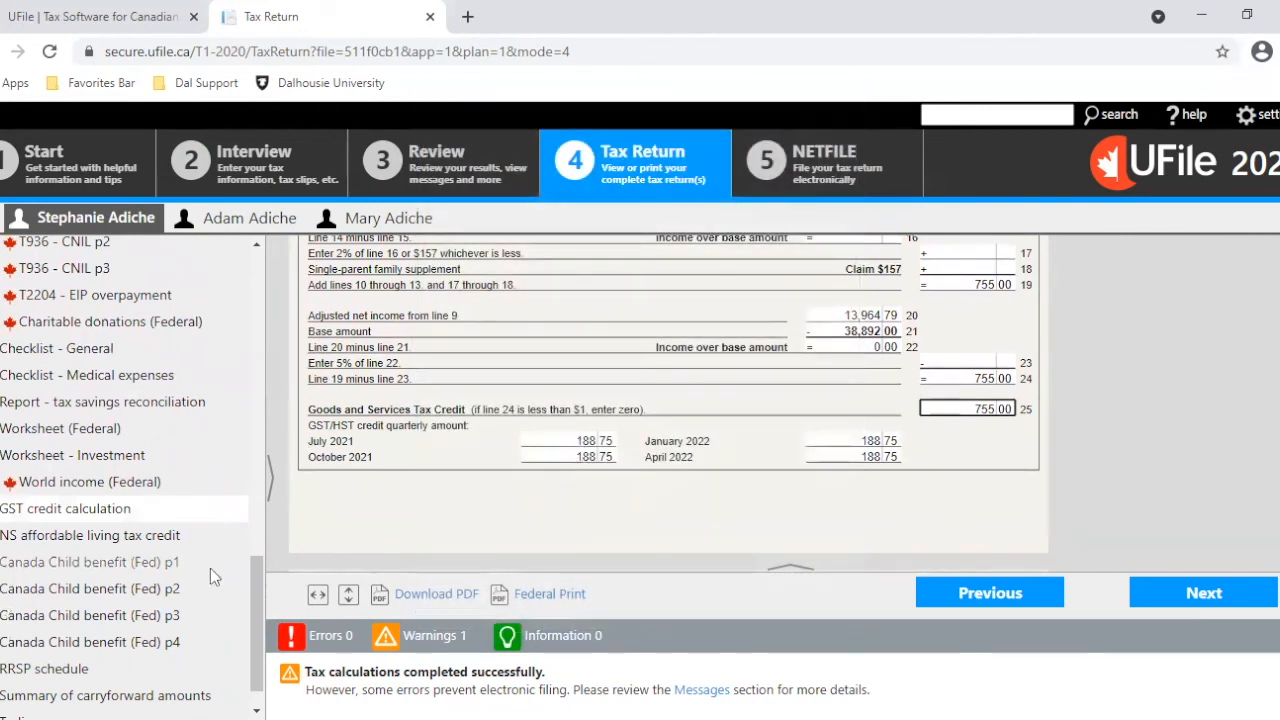
pyautogui.moveTo(256, 634); pyautogui.dragTo(259, 684)
pyautogui.click(103, 605)
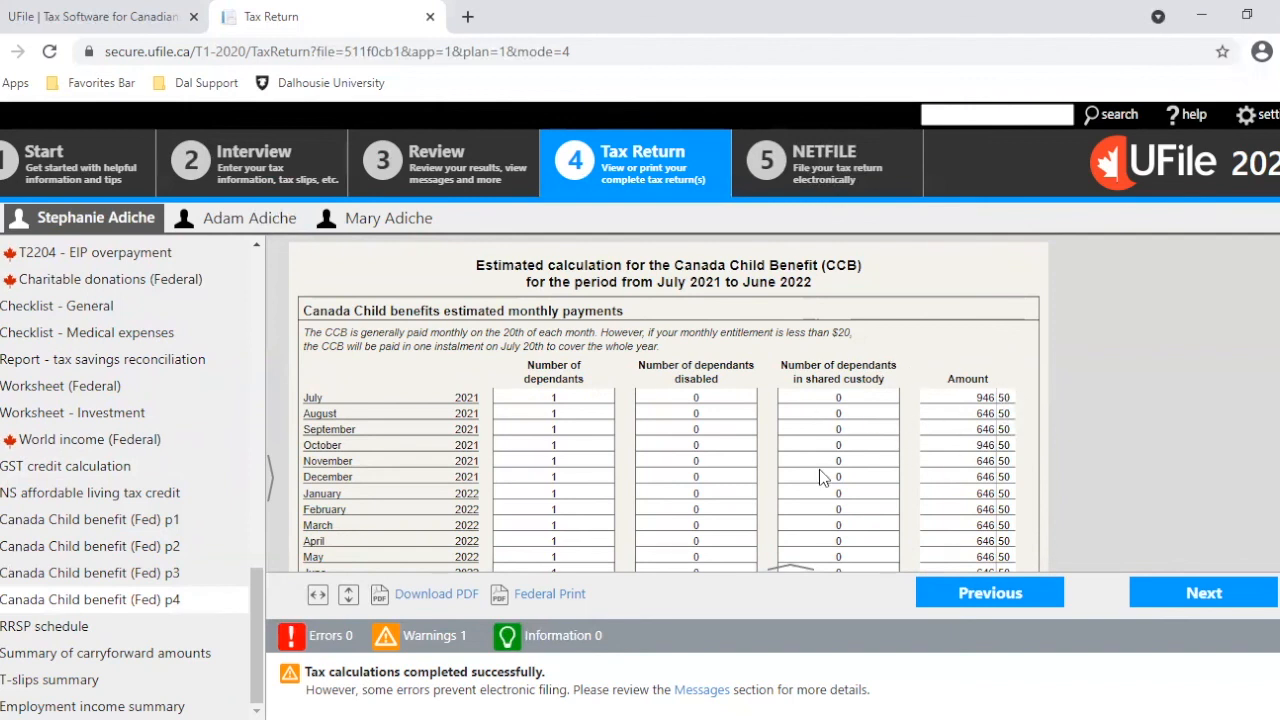
# - Switch to the spouse's tax return and look through its full list of forms and worksheets
pyautogui.click(250, 226)
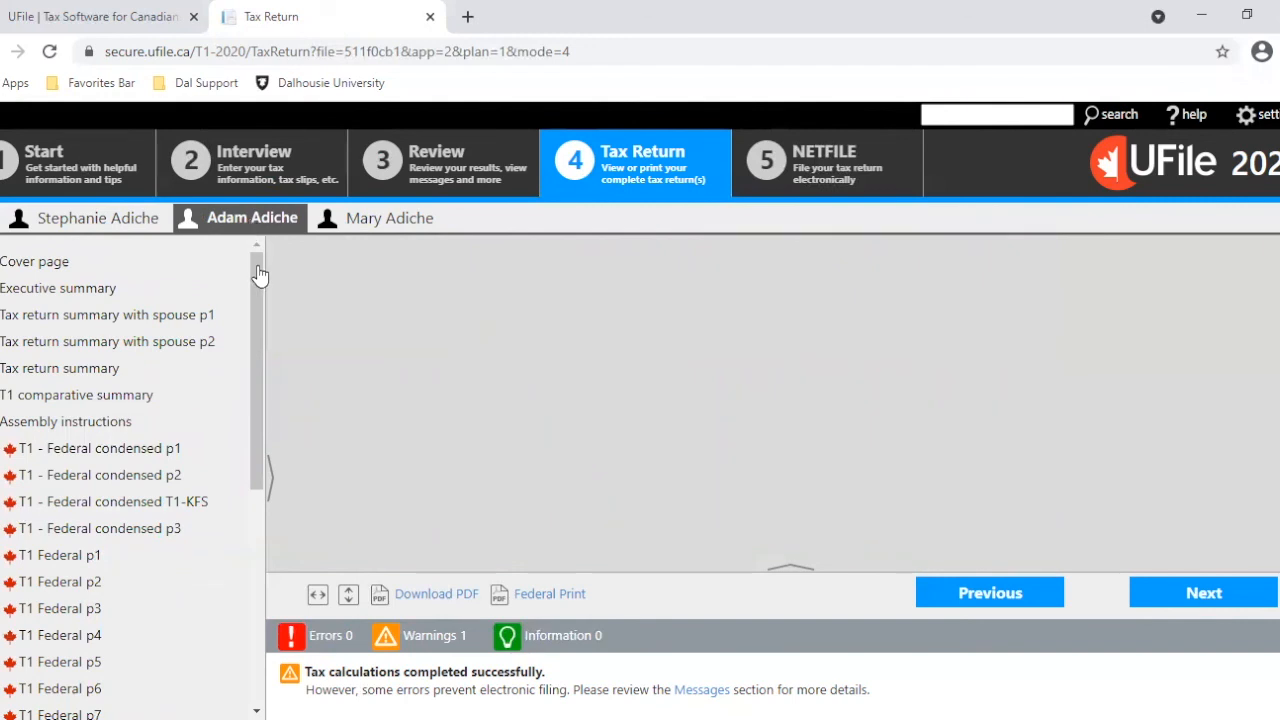
pyautogui.moveTo(257, 274); pyautogui.dragTo(267, 575)
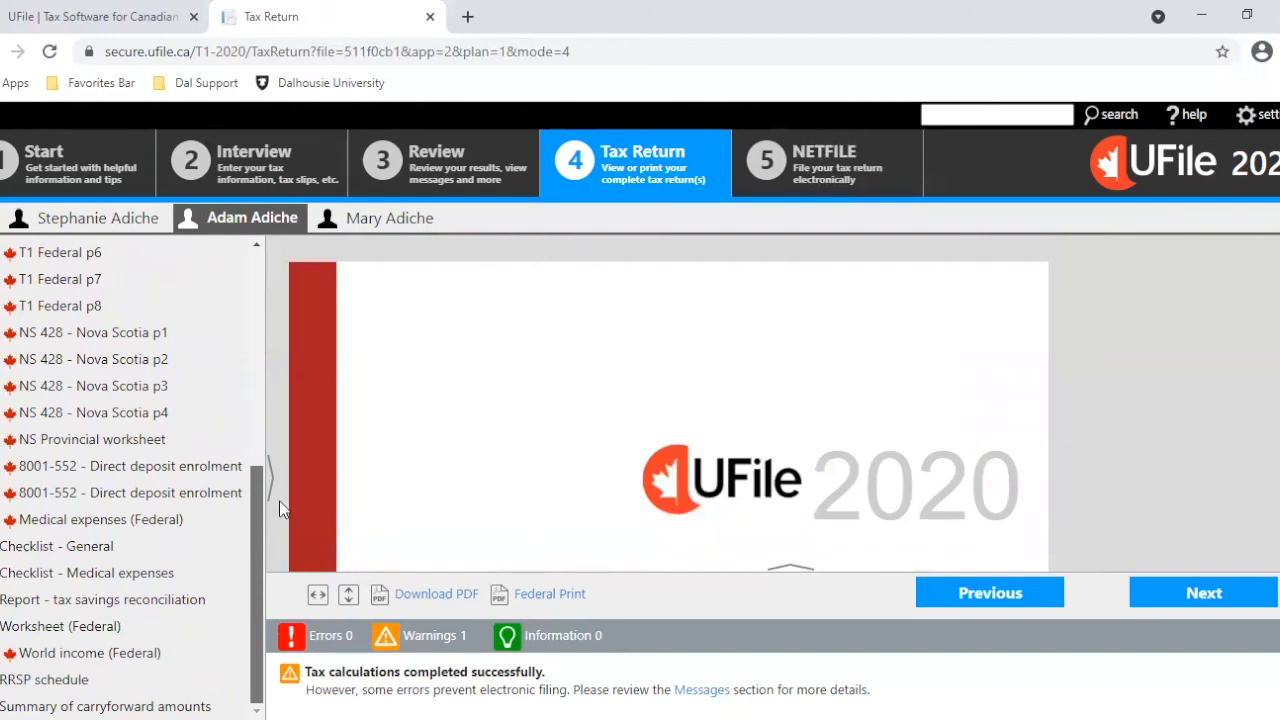
pyautogui.moveTo(251, 557); pyautogui.dragTo(293, 572)
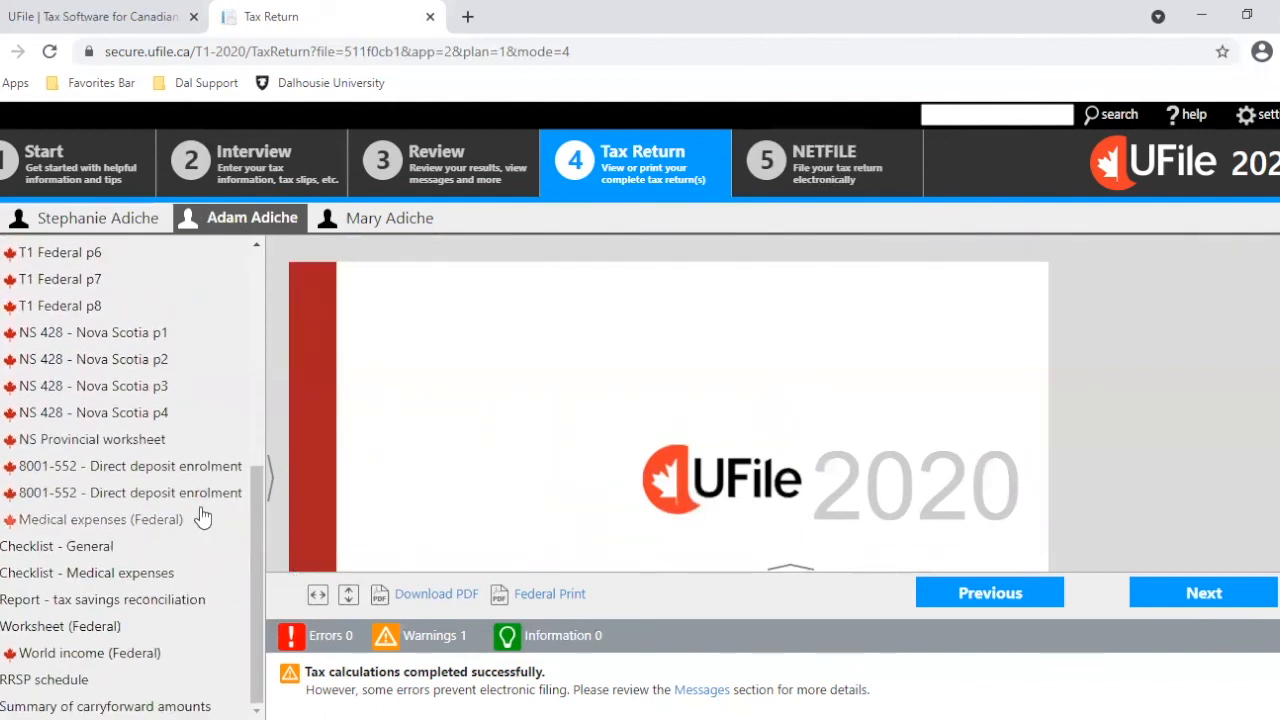
pyautogui.moveTo(253, 583); pyautogui.dragTo(295, 288)
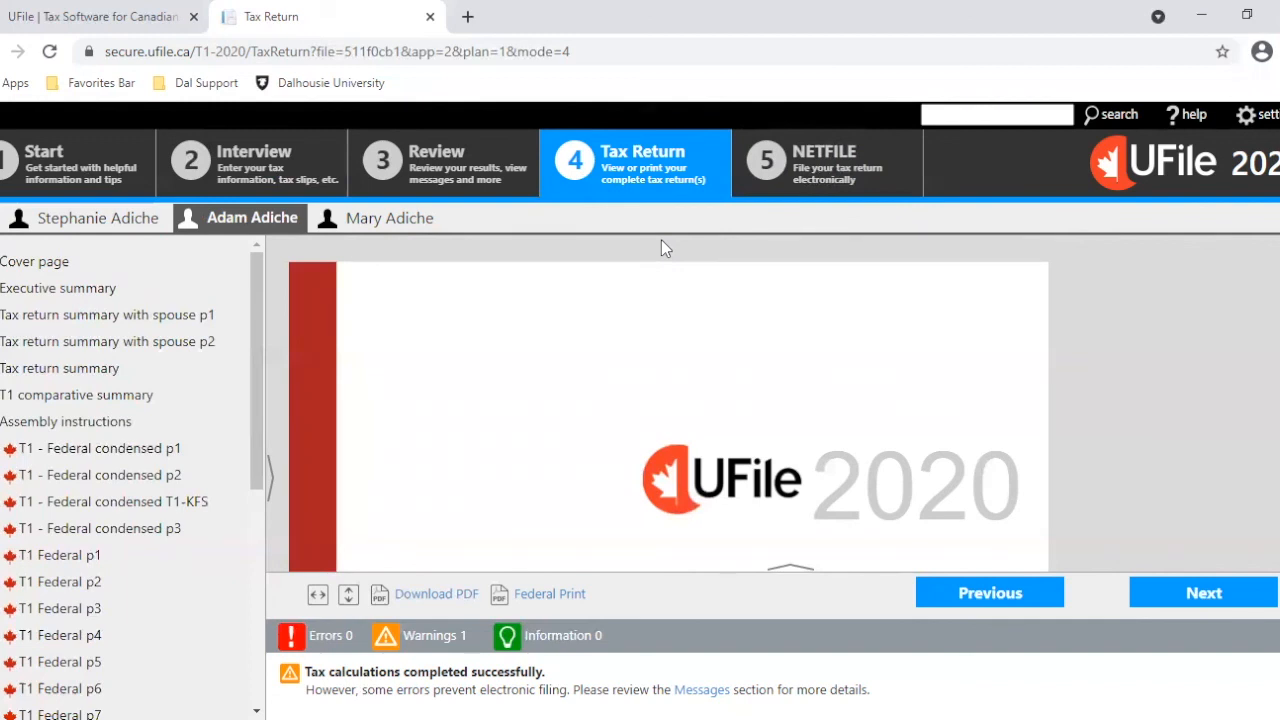
# - Check the family members' NETFILE filing status, and return to the spouse's tax return
pyautogui.click(819, 168)
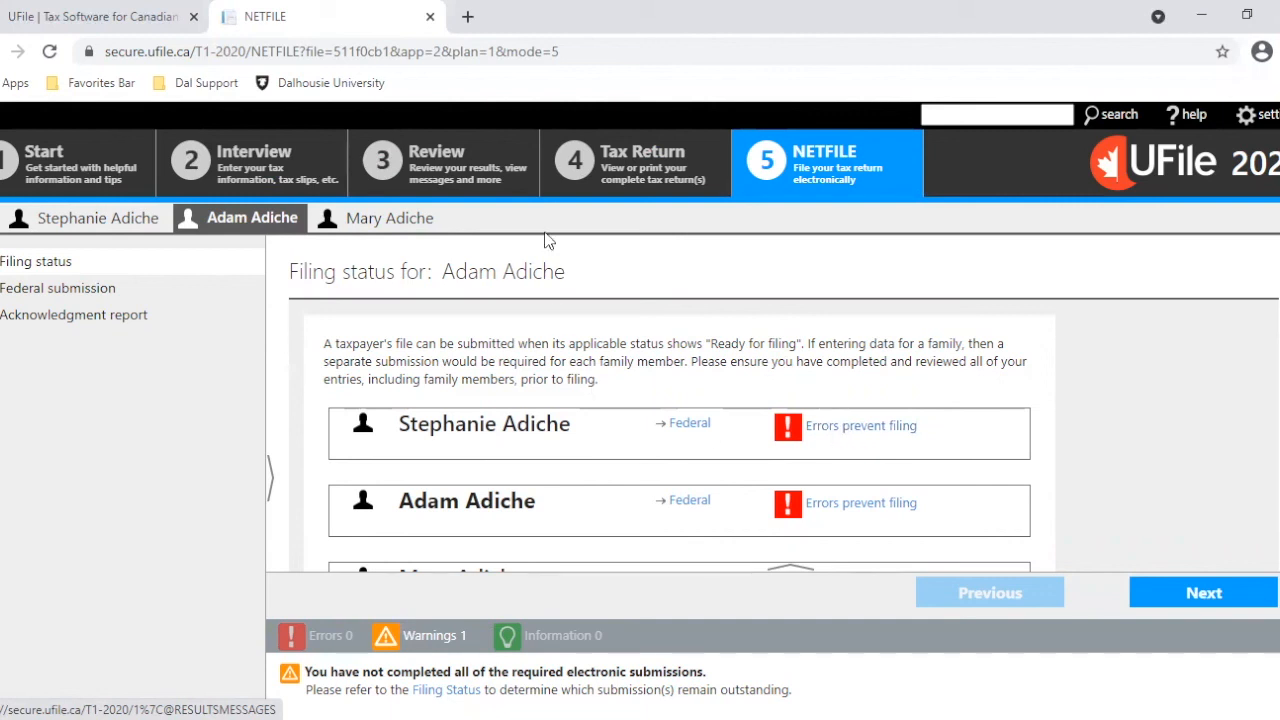
pyautogui.click(618, 193)
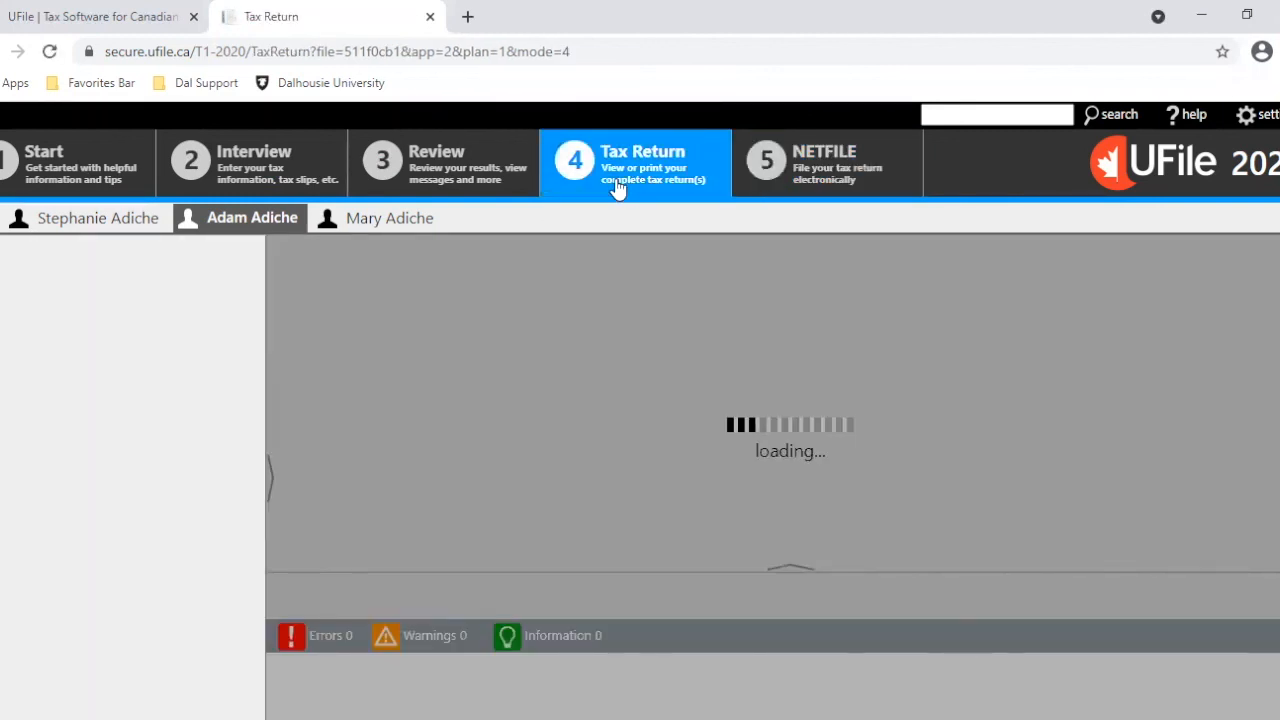